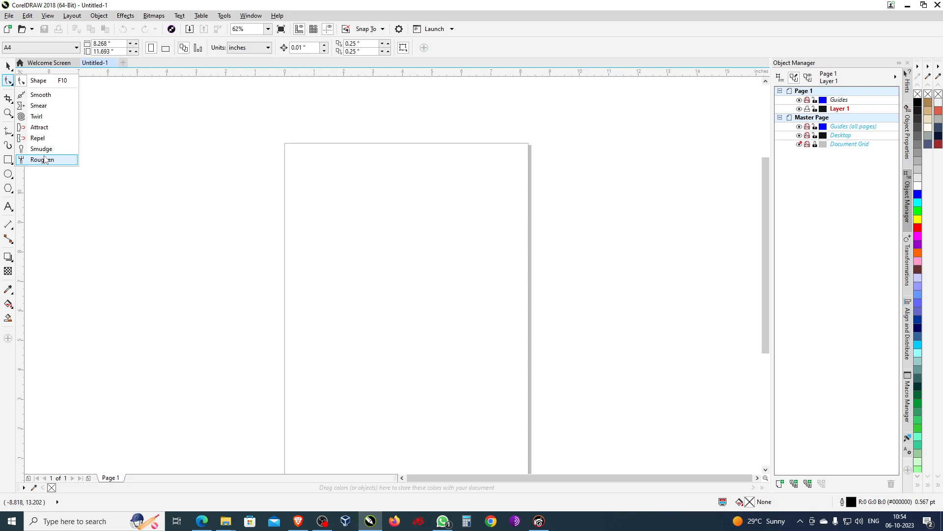
Step: Draw a square about 4.9 inches on each side on the page
left_click(256, 122)
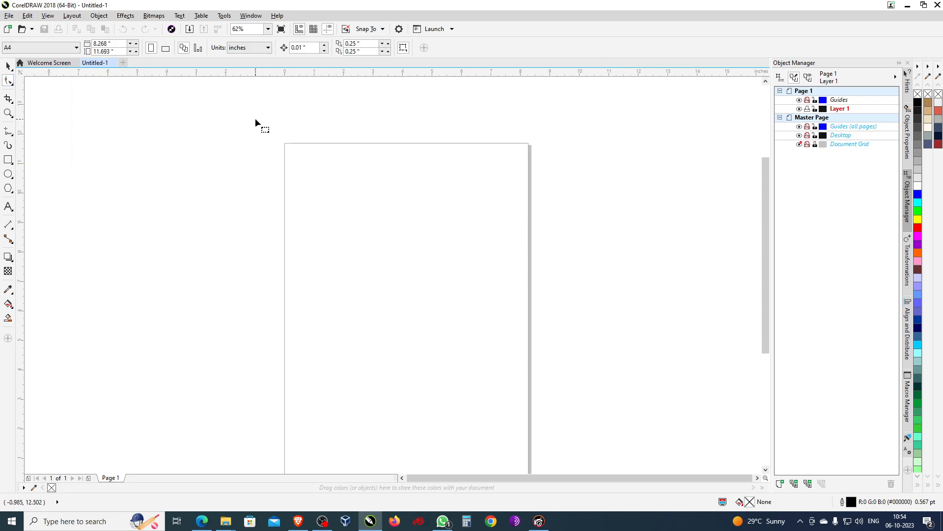
left_click(8, 160)
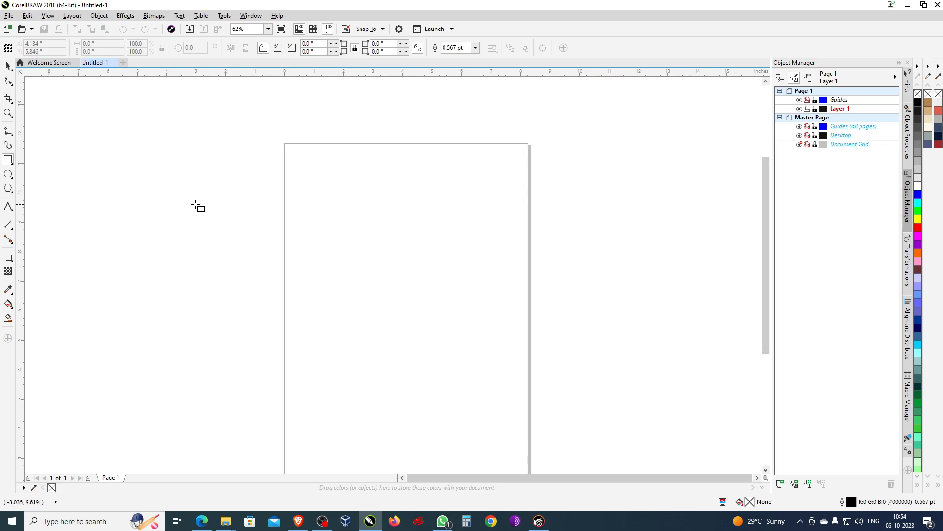
left_click_drag(319, 198, 464, 325)
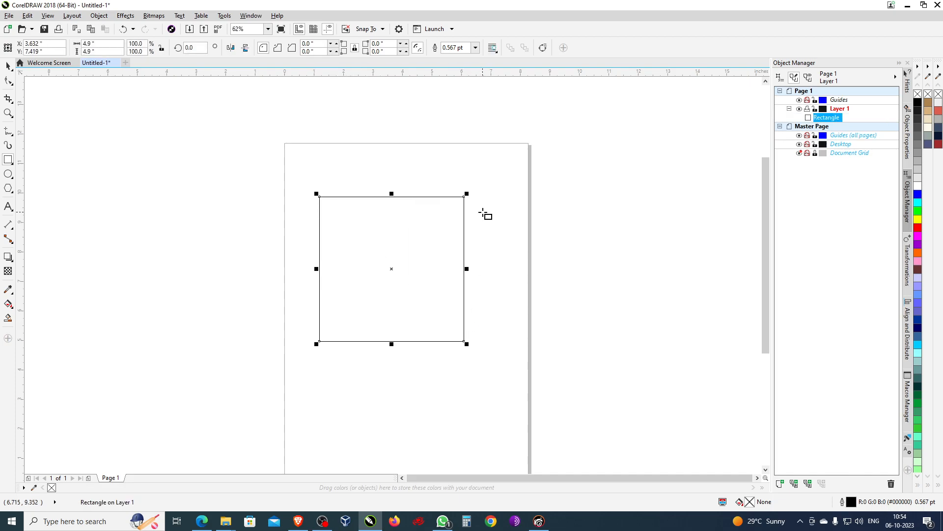
Step: Centre the square on the page
left_click(7, 67)
left_click(320, 158)
left_click(372, 270)
key("p")
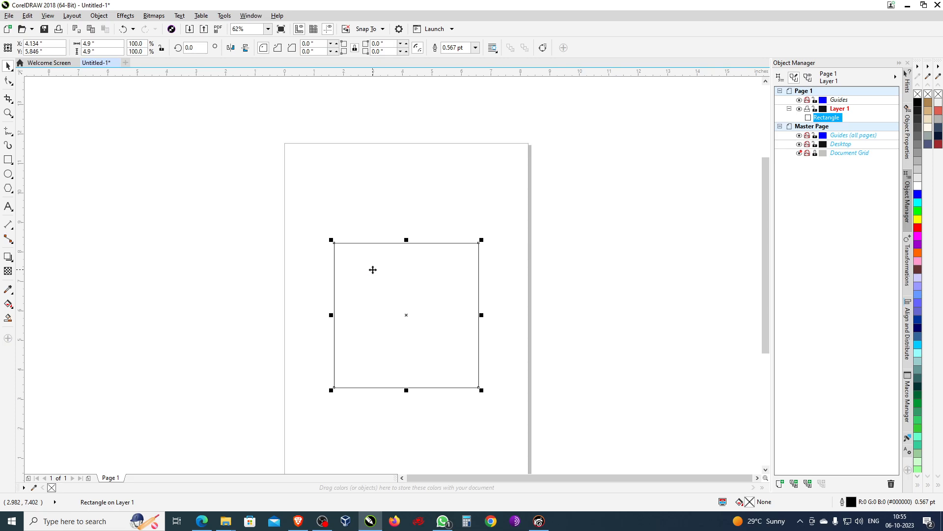
left_click(710, 265)
key("F4")
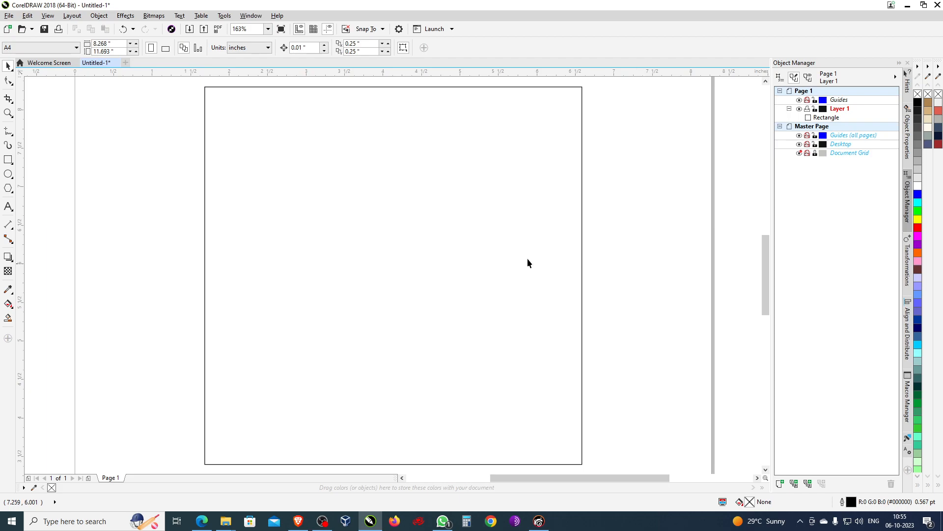
scroll(239, 214, "down", 4)
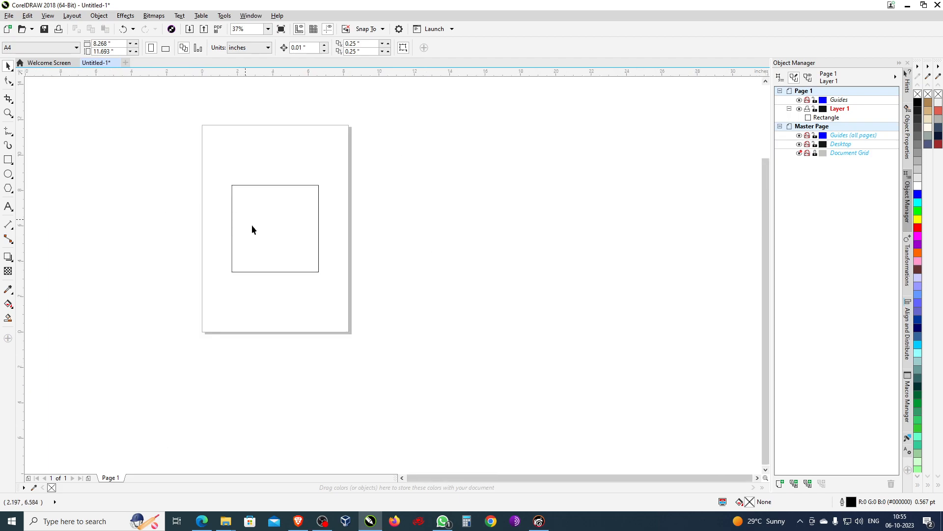
Step: Convert the square to curves so its nodes can be edited
left_click(277, 199)
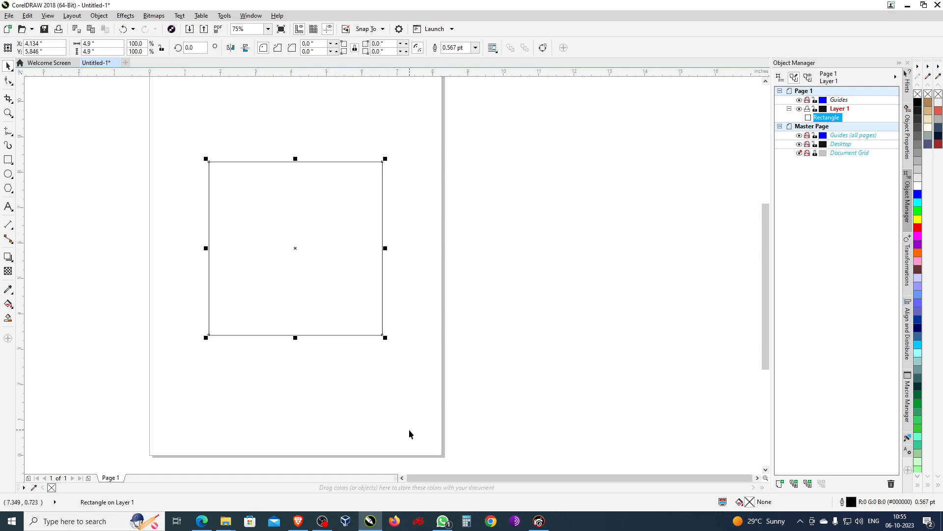
left_click(13, 86)
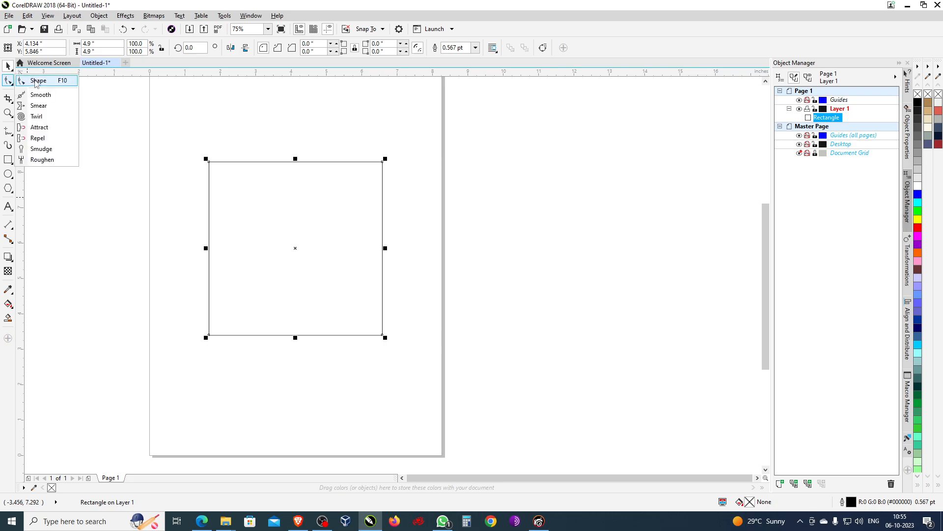
left_click(644, 50)
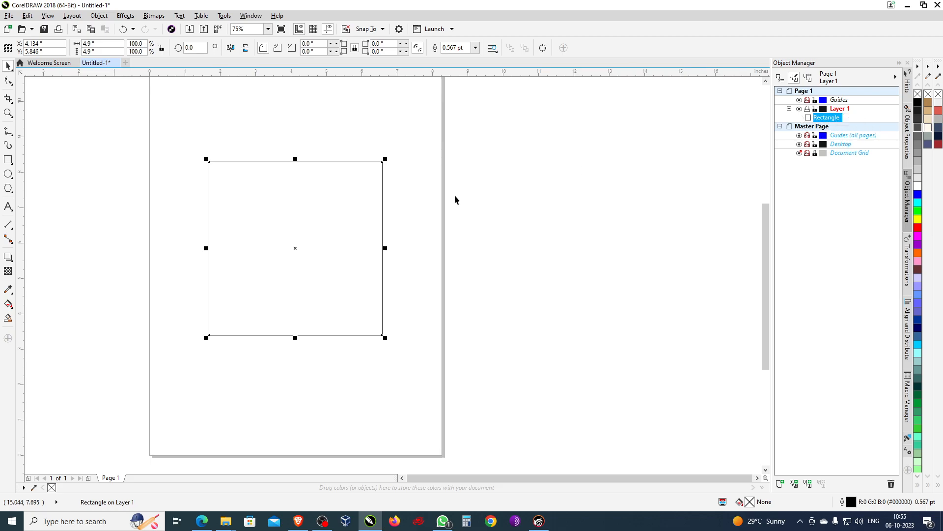
left_click(328, 236)
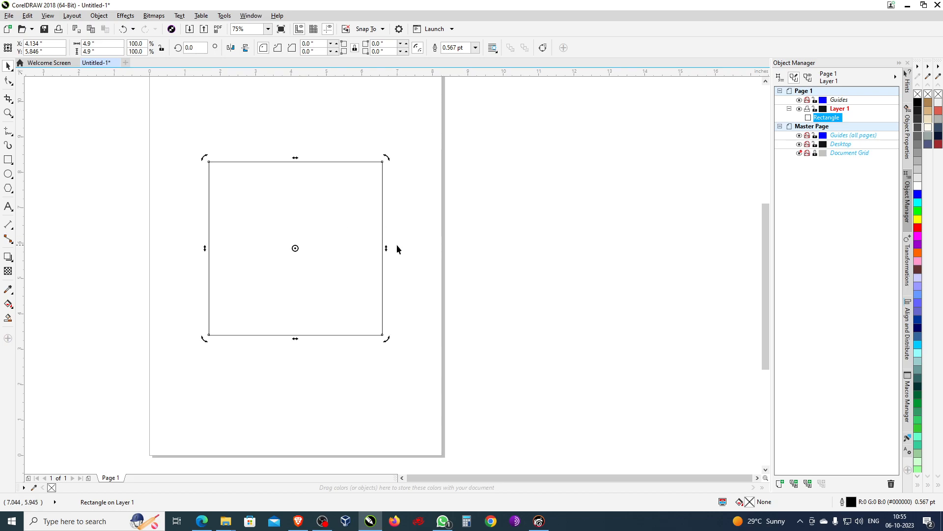
key("ctrl+q")
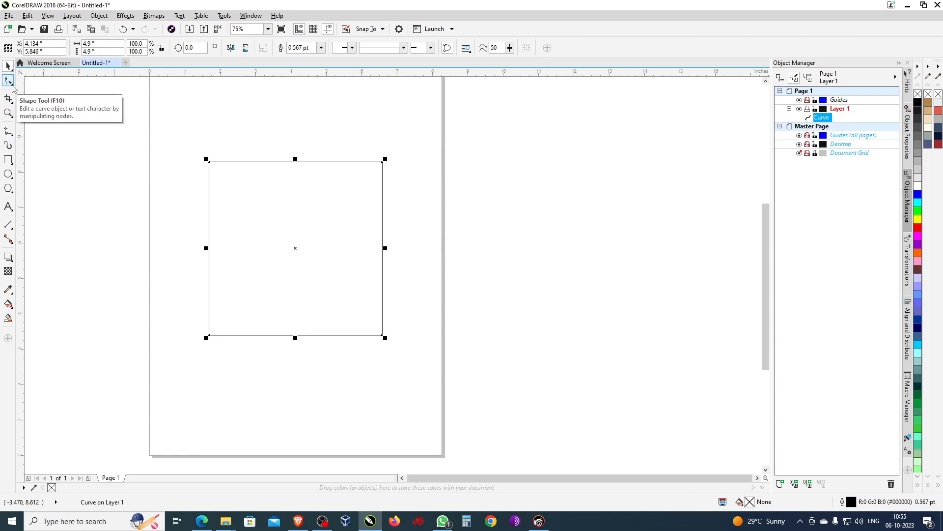
Step: Reshape the square with the Shape tool: pull its upper-right corner node outward, convert the upper edge to a curve and bend it inward
left_click(11, 83)
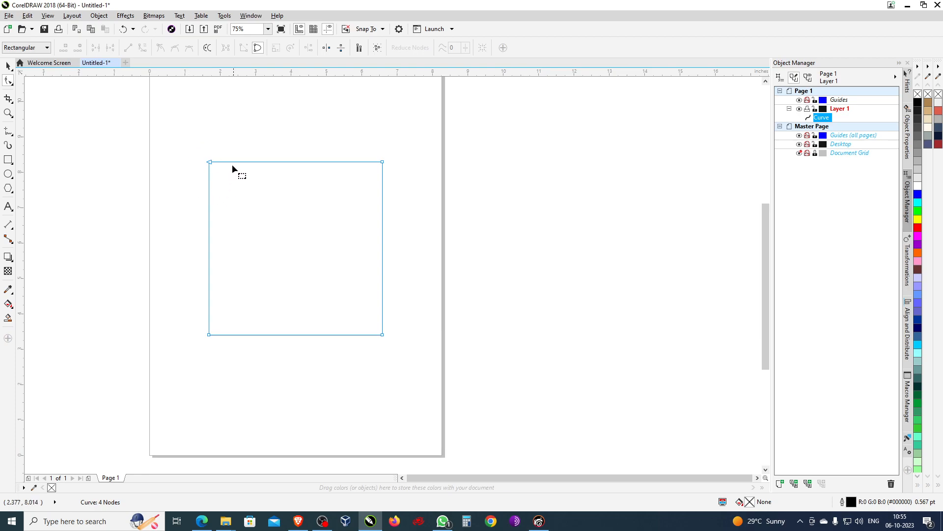
left_click_drag(383, 162, 442, 212)
left_click_drag(421, 257, 319, 255)
left_click_drag(165, 146, 513, 242)
left_click(143, 47)
left_click_drag(327, 185, 301, 248)
left_click(208, 251)
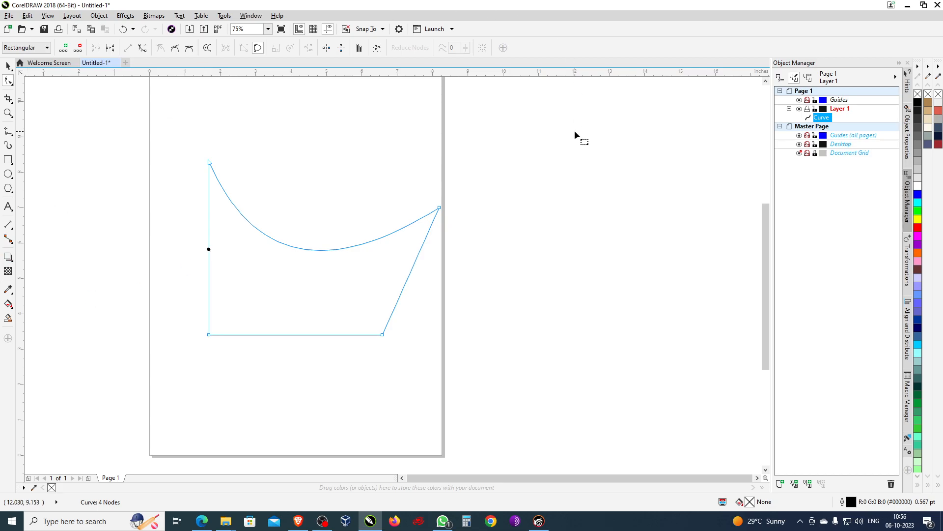
Step: Fill the shape with black and set the Smear tool's nib size to 1.317 inches
left_click(10, 87)
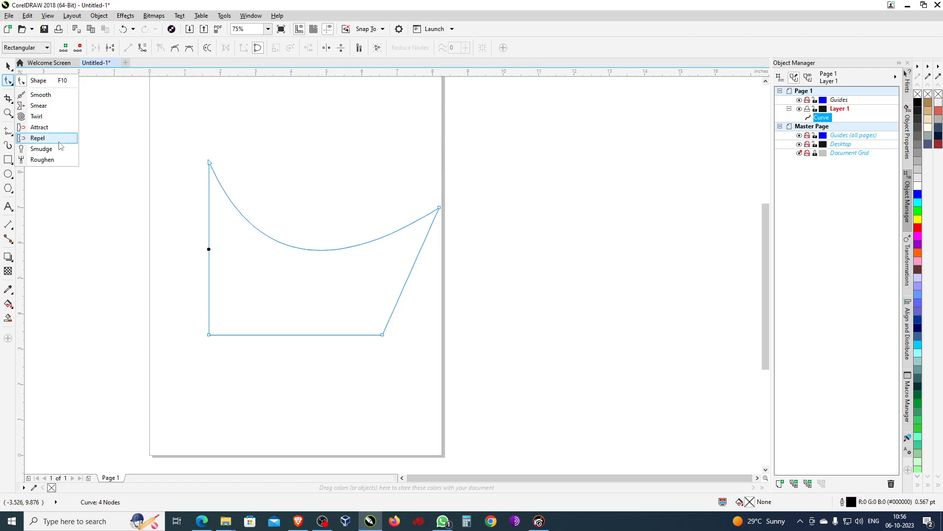
left_click(45, 108)
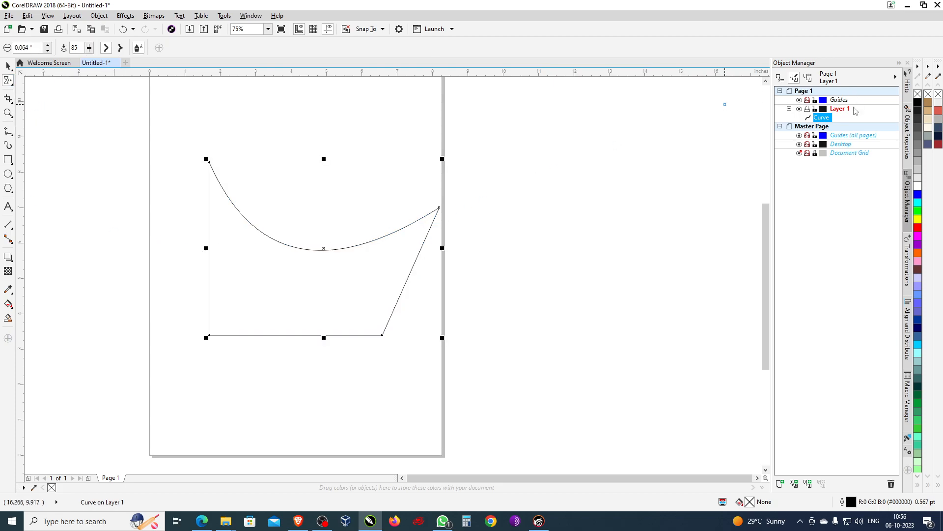
left_click(918, 103)
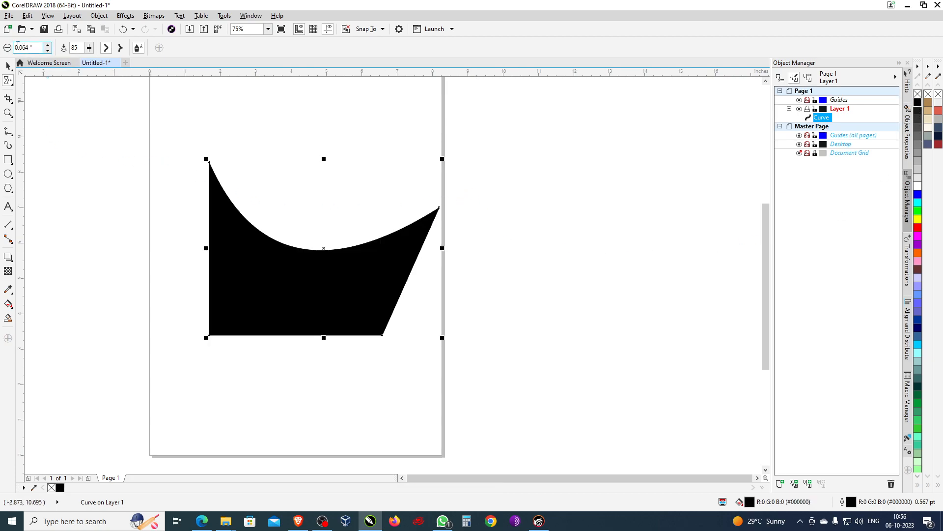
left_click_drag(32, 48, 2, 48)
left_click_drag(557, 249, 579, 239)
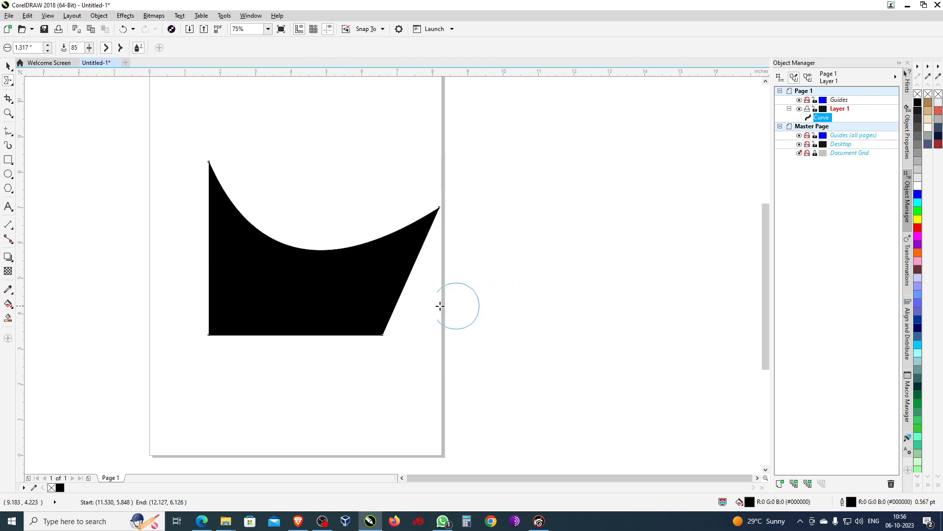
Step: Smear the black shape's right, lower and left edges outward into irregular bulges
mouse_move(402, 274)
left_mouse_down()
mouse_move(452, 298)
mouse_move(579, 302)
mouse_move(474, 302)
left_mouse_up()
mouse_move(411, 253)
left_mouse_down()
mouse_move(431, 263)
mouse_move(482, 256)
left_mouse_up()
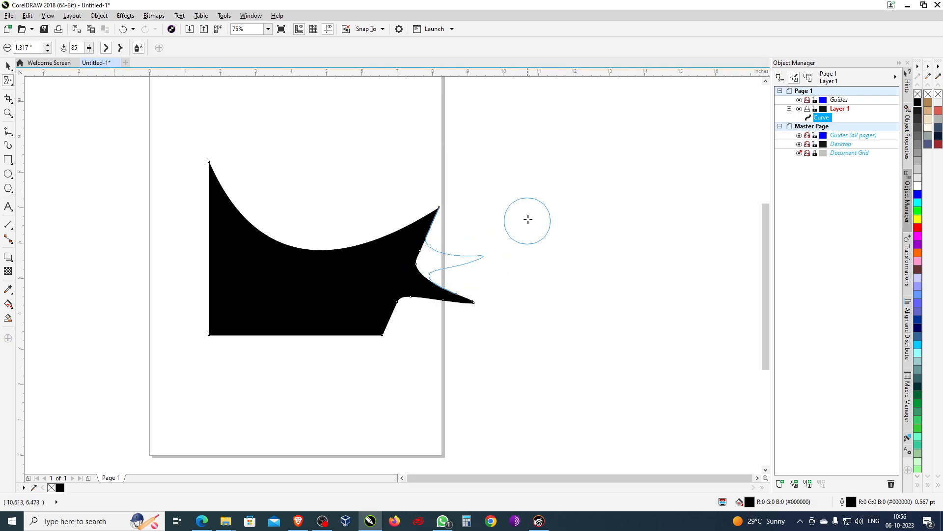
mouse_move(429, 276)
left_mouse_down()
mouse_move(454, 268)
mouse_move(496, 287)
mouse_move(473, 267)
mouse_move(487, 288)
mouse_move(464, 283)
mouse_move(474, 301)
mouse_move(457, 294)
mouse_move(473, 308)
mouse_move(457, 300)
mouse_move(459, 315)
mouse_move(468, 303)
mouse_move(439, 326)
mouse_move(450, 301)
mouse_move(441, 320)
mouse_move(430, 293)
mouse_move(410, 316)
mouse_move(408, 300)
mouse_move(395, 307)
mouse_move(393, 330)
mouse_move(386, 320)
mouse_move(388, 348)
mouse_move(345, 336)
mouse_move(323, 356)
mouse_move(316, 339)
mouse_move(301, 357)
mouse_move(291, 338)
mouse_move(278, 356)
mouse_move(269, 337)
mouse_move(223, 356)
mouse_move(221, 336)
mouse_move(206, 351)
mouse_move(210, 318)
mouse_move(192, 298)
mouse_move(204, 276)
mouse_move(187, 266)
mouse_move(197, 251)
mouse_move(182, 237)
mouse_move(188, 228)
mouse_move(183, 255)
left_mouse_up()
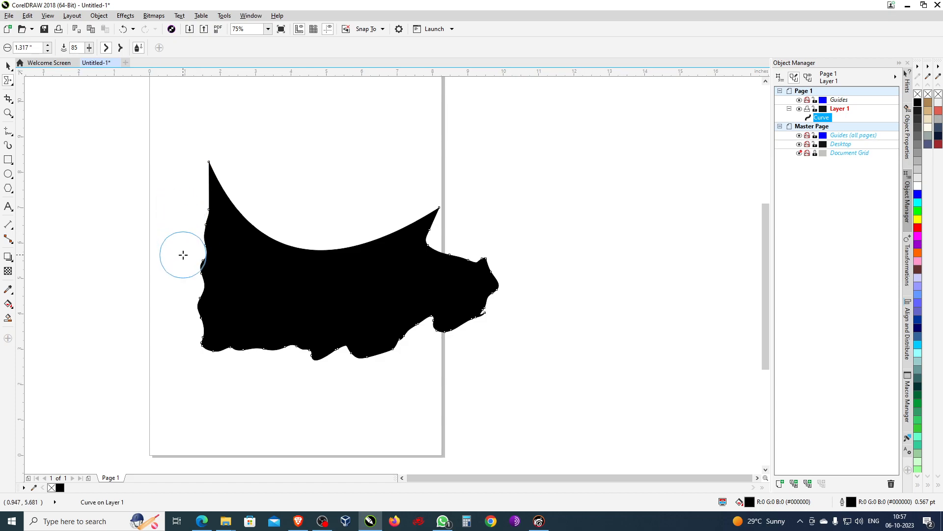
Step: Smear the shape's lower edge inward into notches and pull spikes out of it
scroll(364, 347, "up", 2)
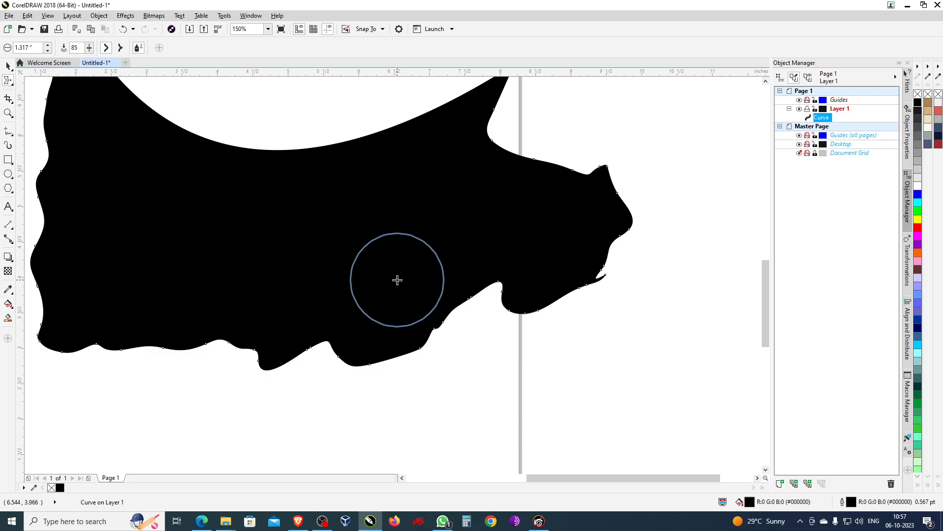
mouse_move(381, 358)
left_mouse_down()
mouse_move(368, 302)
mouse_move(342, 291)
left_mouse_up()
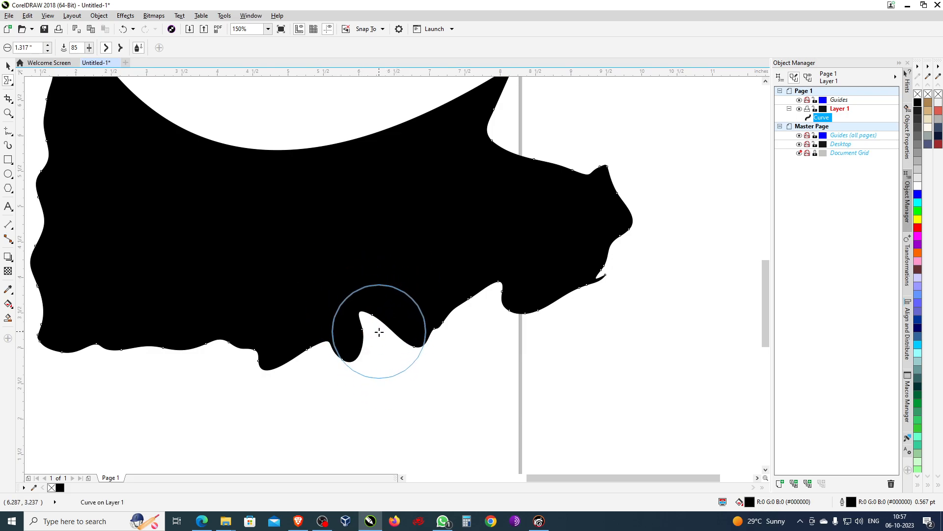
mouse_move(419, 341)
left_mouse_down()
mouse_move(416, 297)
mouse_move(385, 273)
mouse_move(415, 301)
mouse_move(415, 394)
mouse_move(415, 297)
mouse_move(346, 285)
mouse_move(459, 369)
mouse_move(453, 395)
mouse_move(406, 288)
mouse_move(486, 400)
mouse_move(410, 331)
mouse_move(385, 421)
mouse_move(310, 389)
left_mouse_up()
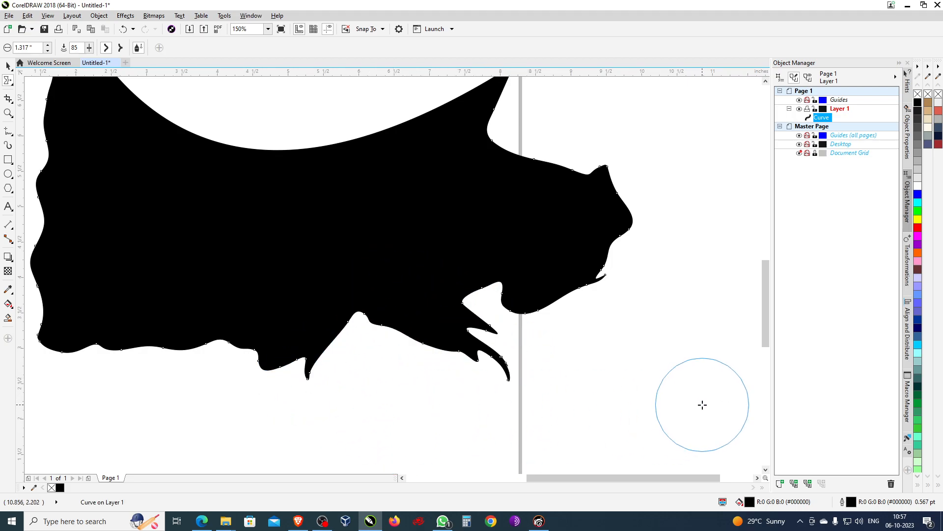
Step: Smear the right part of the shape's curved upper edge upward into a bump
scroll(400, 305, "down", 2)
scroll(430, 201, "up", 4)
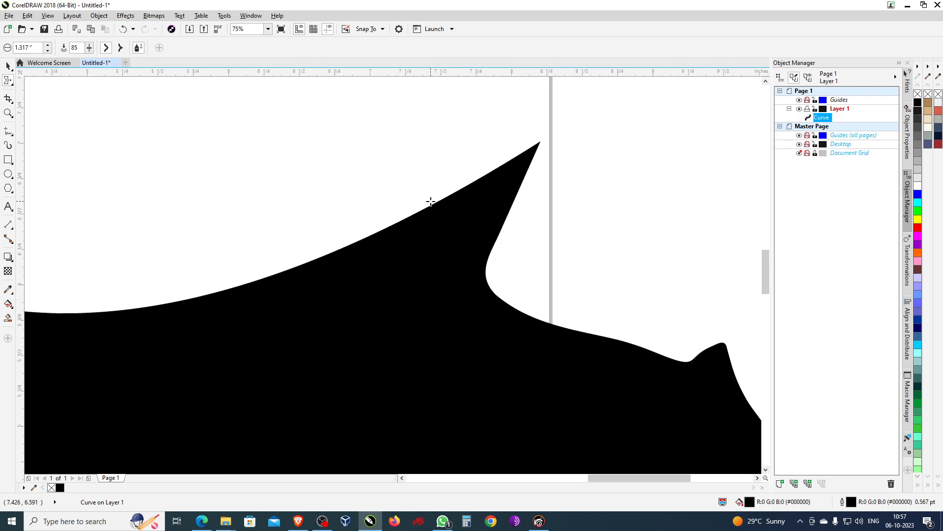
mouse_move(370, 238)
left_mouse_down()
mouse_move(330, 253)
mouse_move(324, 244)
mouse_move(312, 269)
mouse_move(298, 254)
mouse_move(393, 226)
left_mouse_up()
scroll(430, 213, "down", 2)
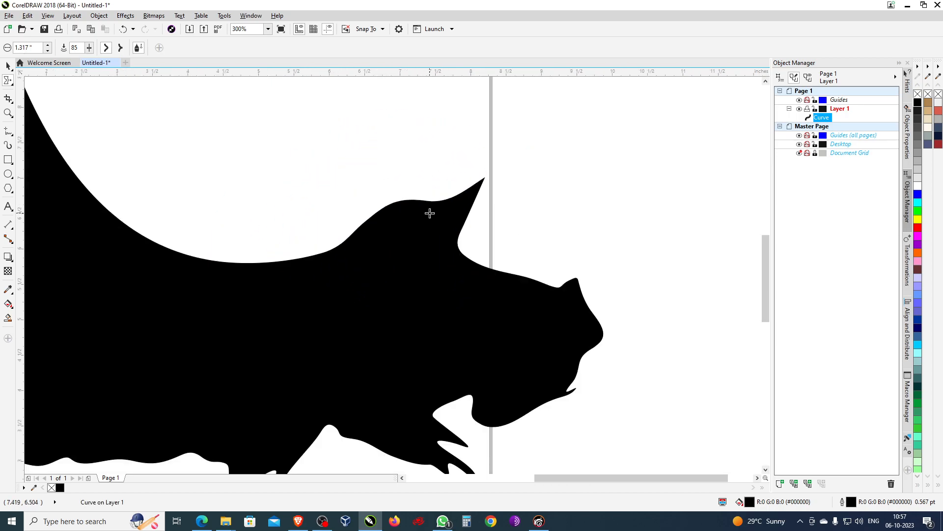
Step: Delete the smeared black shape from the page
scroll(430, 213, "down", 2)
key("space")
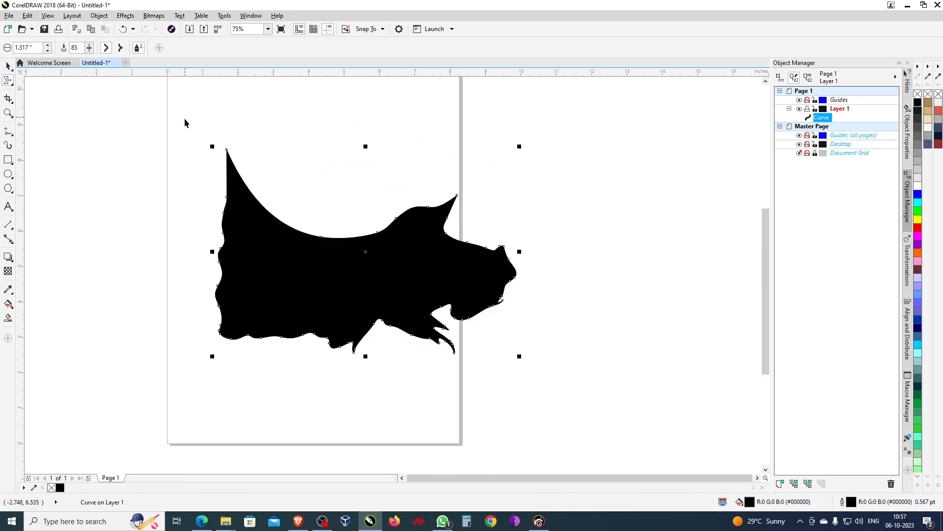
key("Delete")
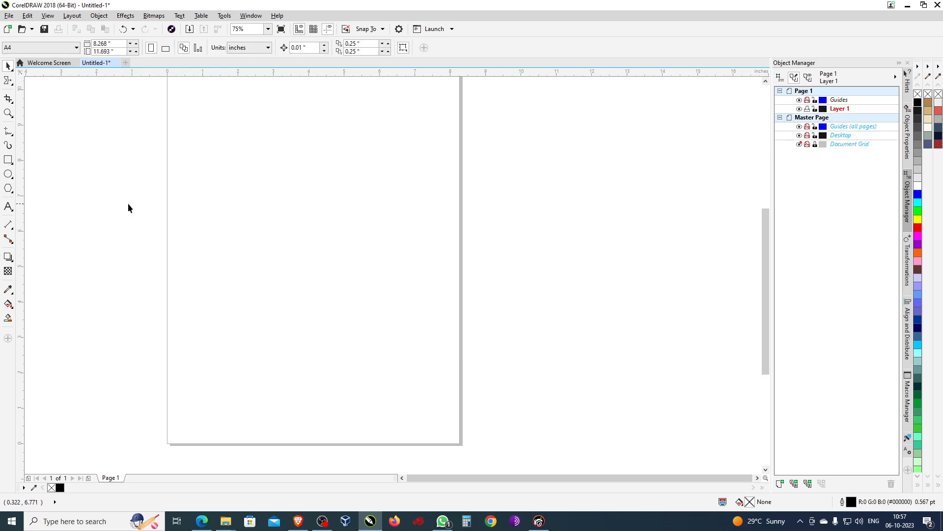
Step: Begin a paisley outline with the B-Spline tool, placing control points around the curled tip and down the rounded outer right side
left_click(13, 137)
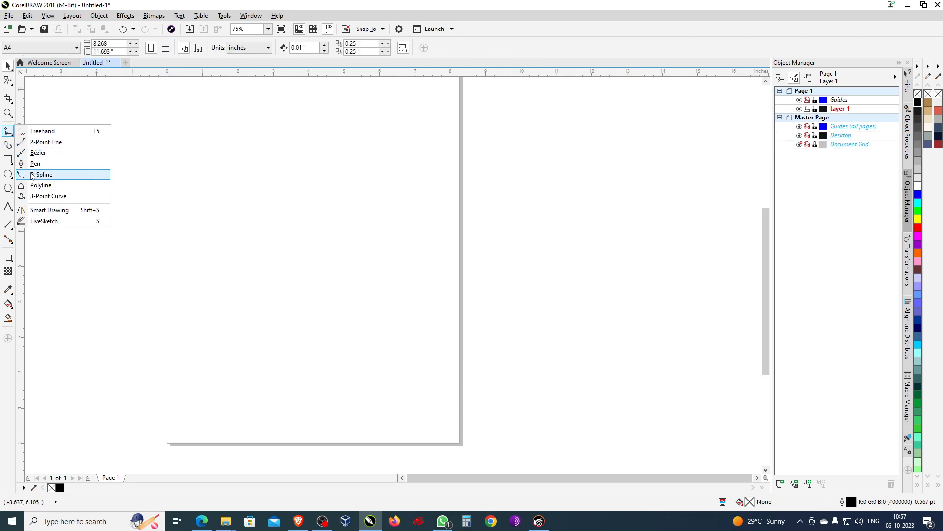
left_click(92, 175)
scroll(267, 175, "up", 1)
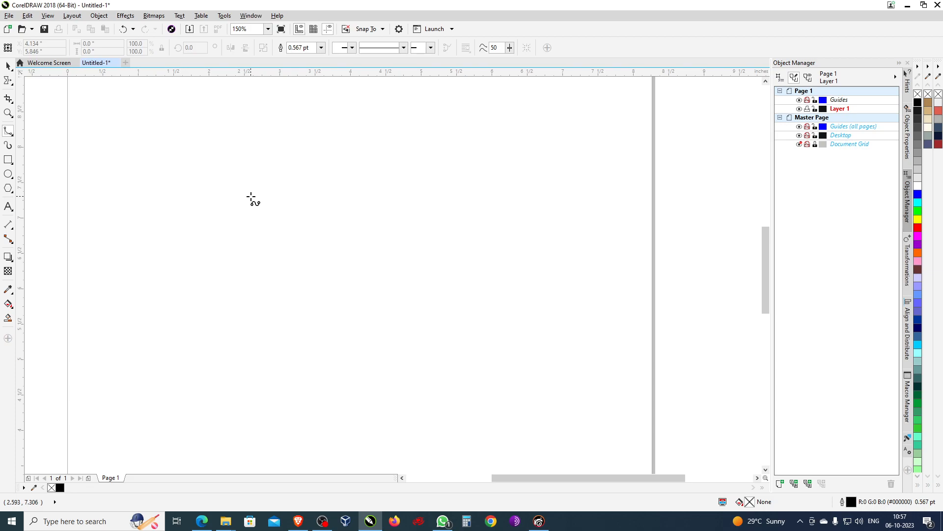
left_click(250, 195)
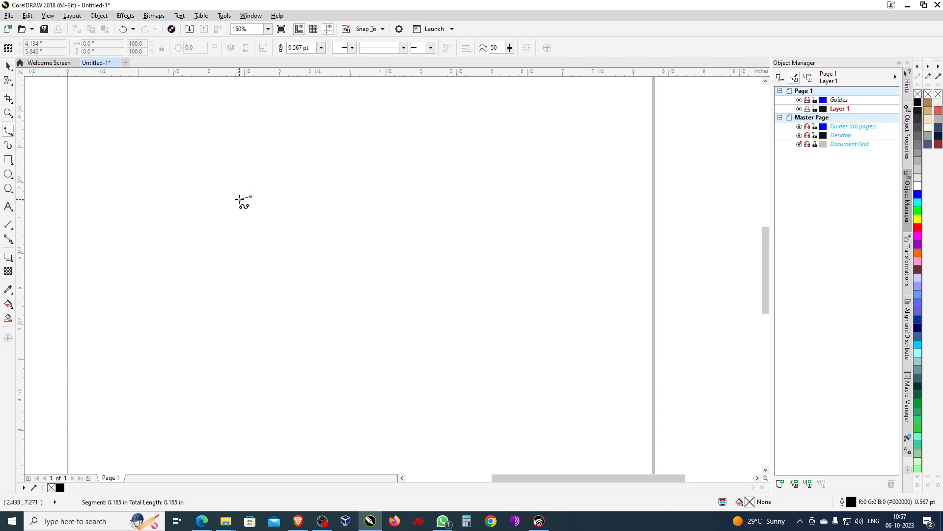
left_click(240, 199)
left_click(223, 188)
left_click(225, 168)
left_click(241, 153)
left_click(267, 149)
left_click(301, 155)
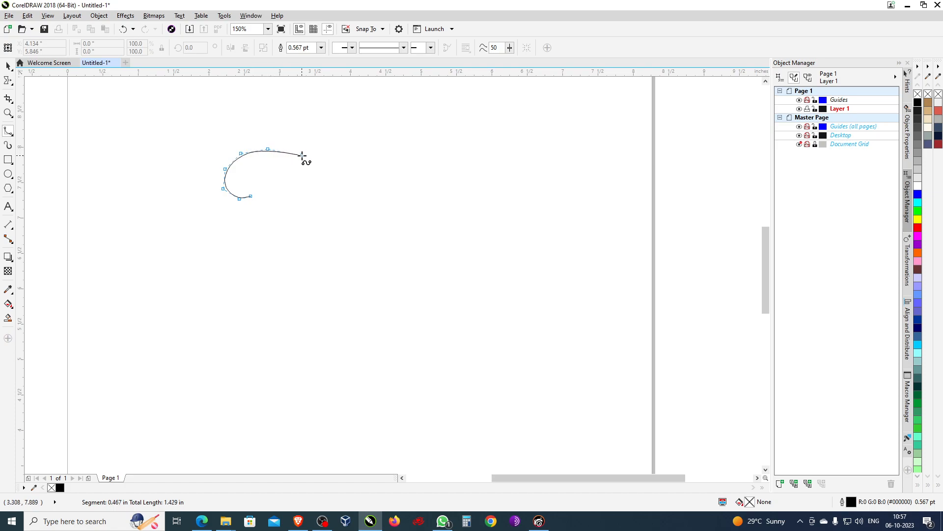
left_click(336, 188)
left_click(369, 247)
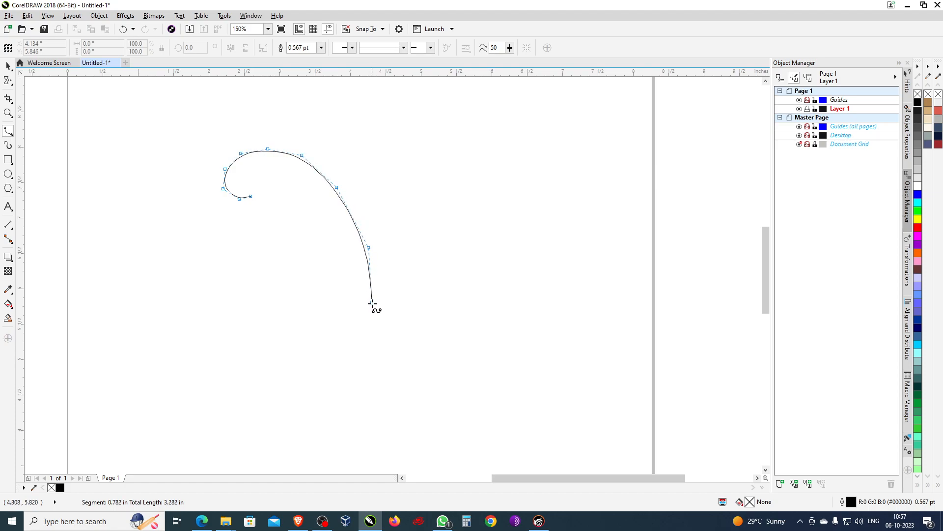
left_click(376, 308)
left_click(365, 365)
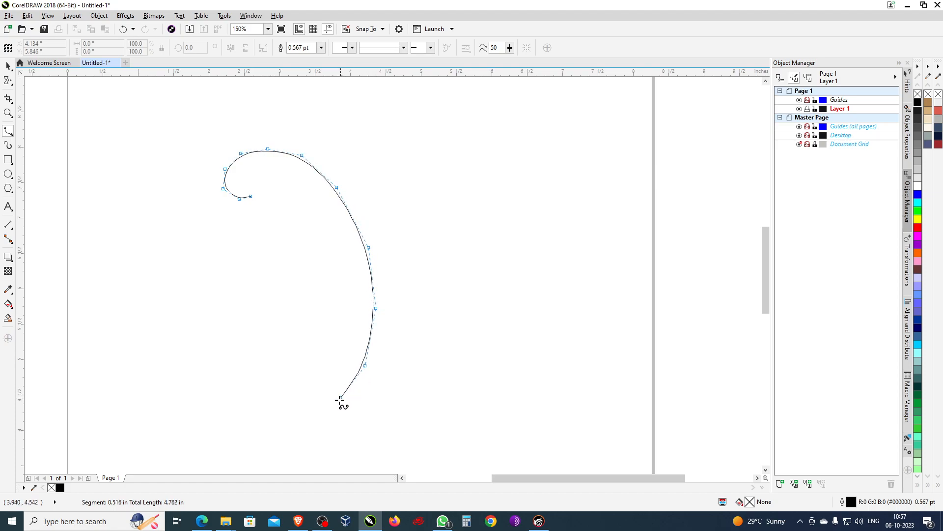
left_click(324, 407)
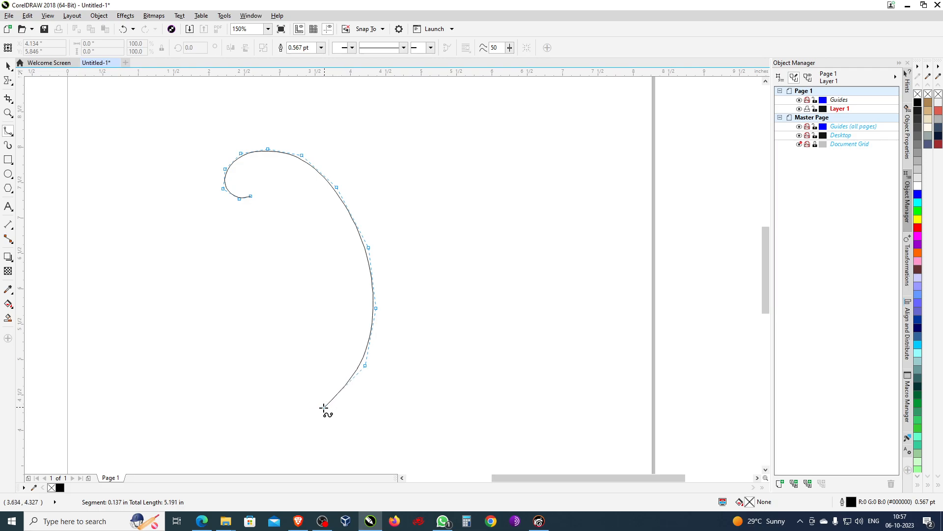
Step: Complete the closed paisley outline through its pointed base and inner curve back to the curled tip, and fill it black without an outline
left_click(261, 422)
left_click(264, 408)
left_click(249, 363)
left_click(248, 319)
left_click(271, 270)
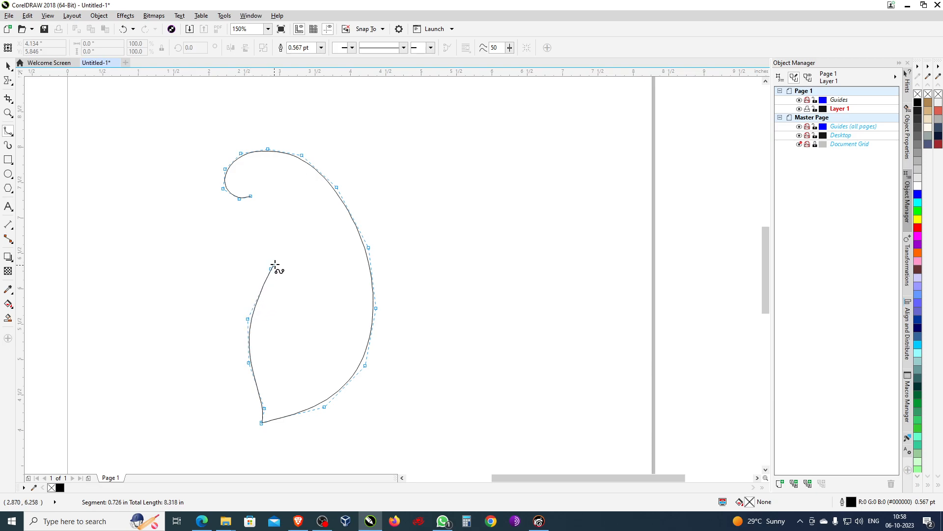
left_click(296, 231)
mouse_move(299, 184)
left_mouse_down()
mouse_move(261, 170)
mouse_move(258, 198)
left_mouse_up()
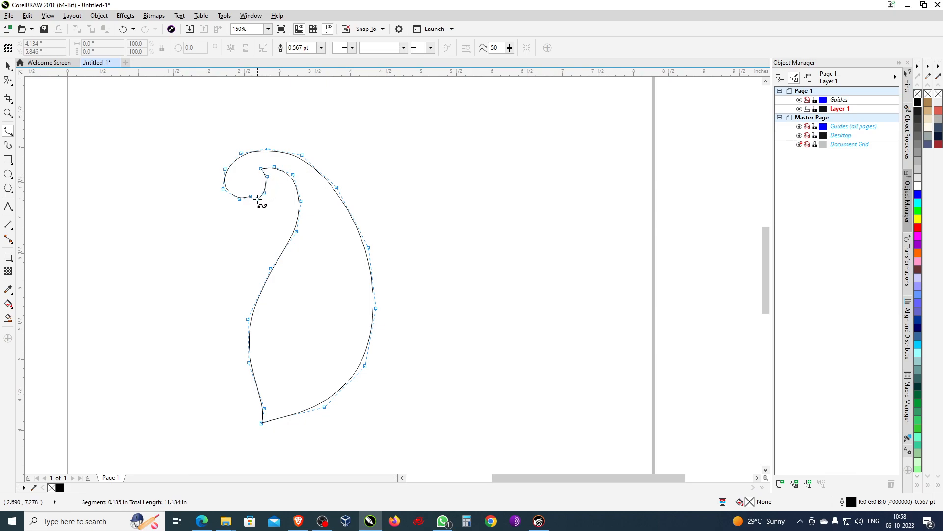
left_click(251, 197)
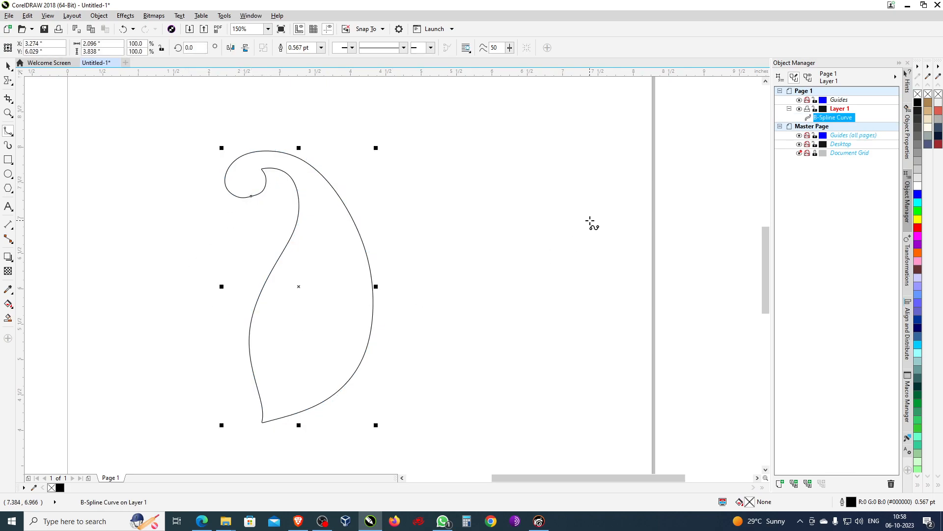
left_click(917, 104)
right_click(918, 94)
Step: Smear the lower edge of the paisley's curled tip into a rounder shape using a 0.252-inch nib
scroll(219, 186, "up", 2)
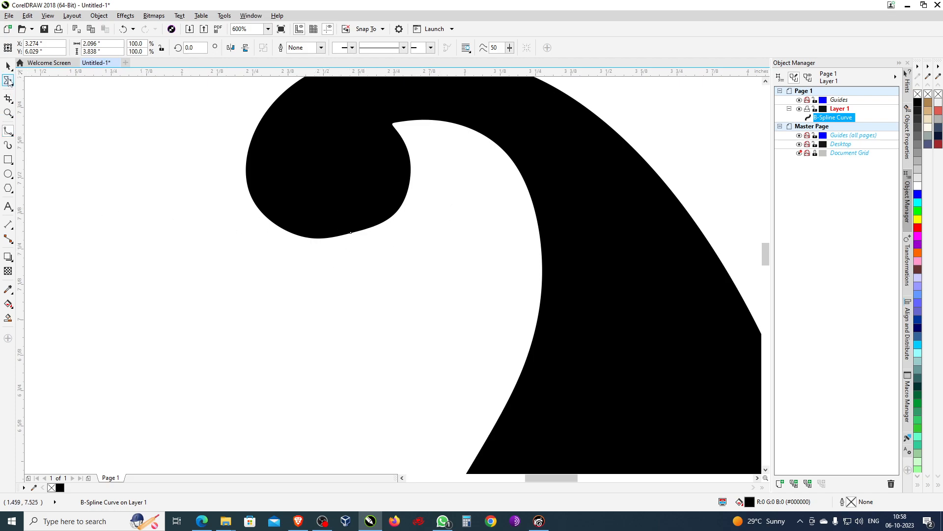
left_click(9, 81)
mouse_move(209, 272)
left_mouse_down()
mouse_move(337, 143)
mouse_move(231, 244)
left_mouse_up()
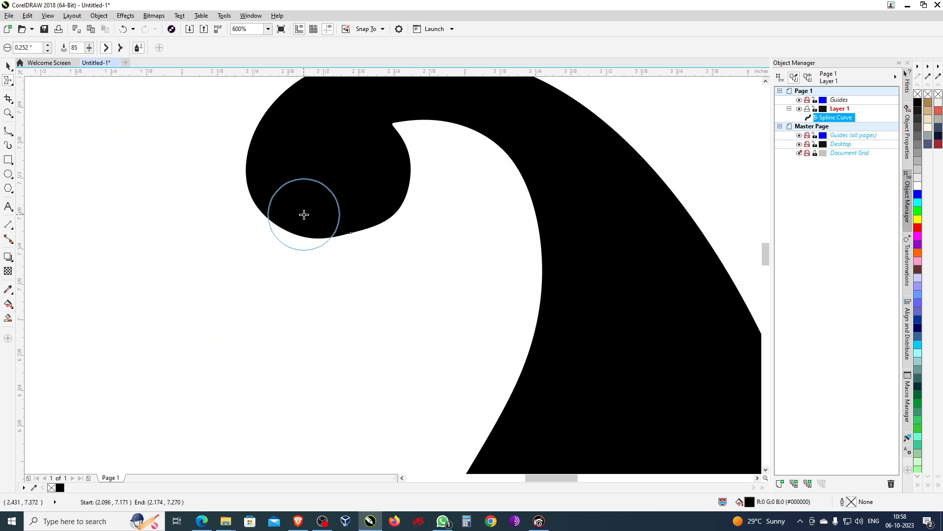
mouse_move(354, 219)
left_mouse_down()
mouse_move(318, 225)
mouse_move(273, 212)
mouse_move(364, 211)
mouse_move(383, 187)
mouse_move(357, 221)
mouse_move(339, 226)
mouse_move(303, 225)
mouse_move(373, 210)
mouse_move(390, 183)
mouse_move(359, 225)
left_mouse_up()
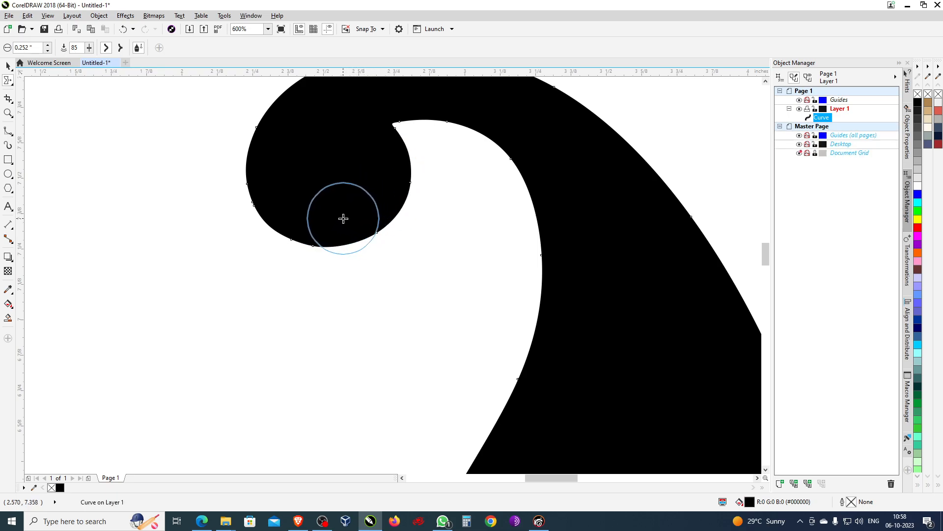
scroll(283, 212, "down", 2)
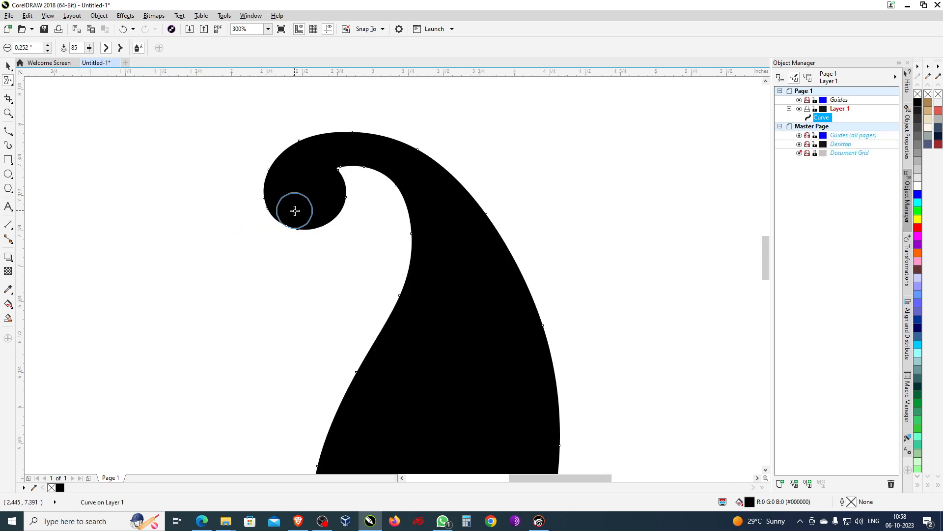
scroll(371, 151, "down", 3)
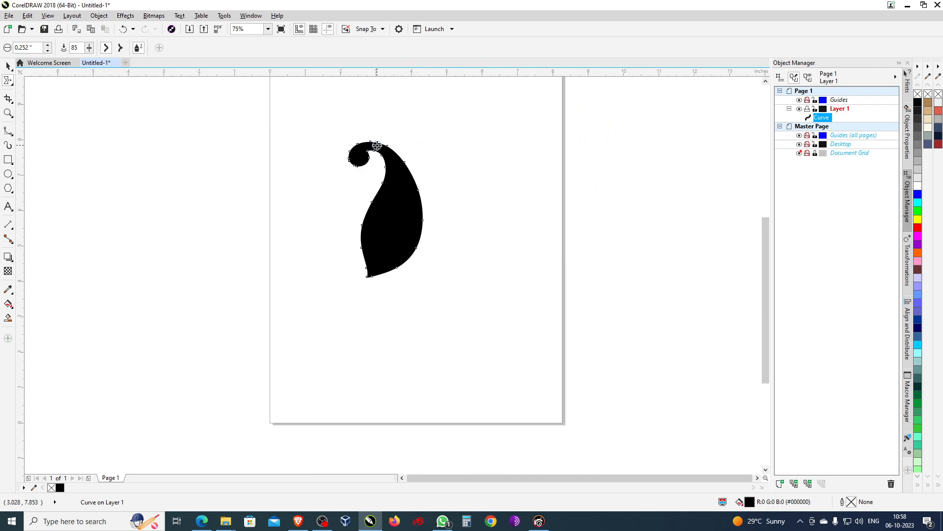
scroll(387, 225, "up", 2)
scroll(455, 291, "down", 2)
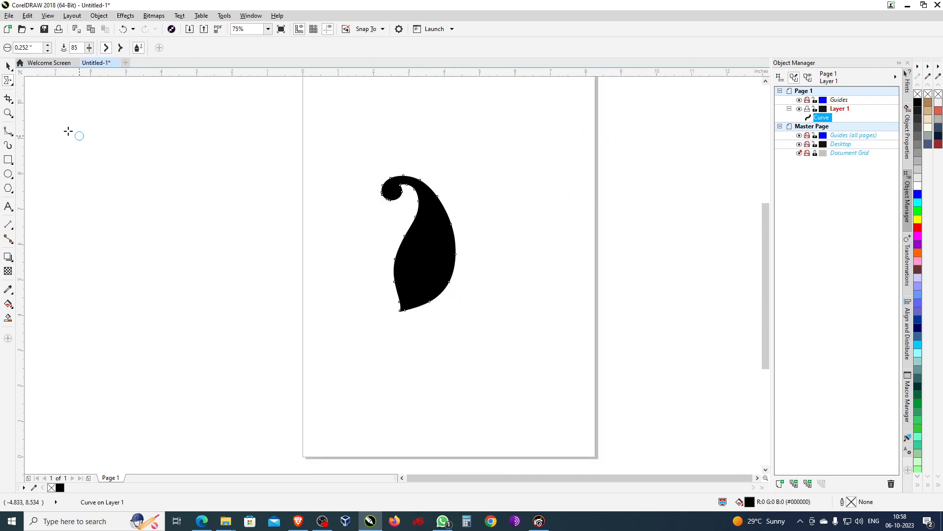
Step: Draw a thin horizontal rectangle about 5.9 by 0.29 inches beside the paisley's curled tip and fill it black
left_click(12, 84)
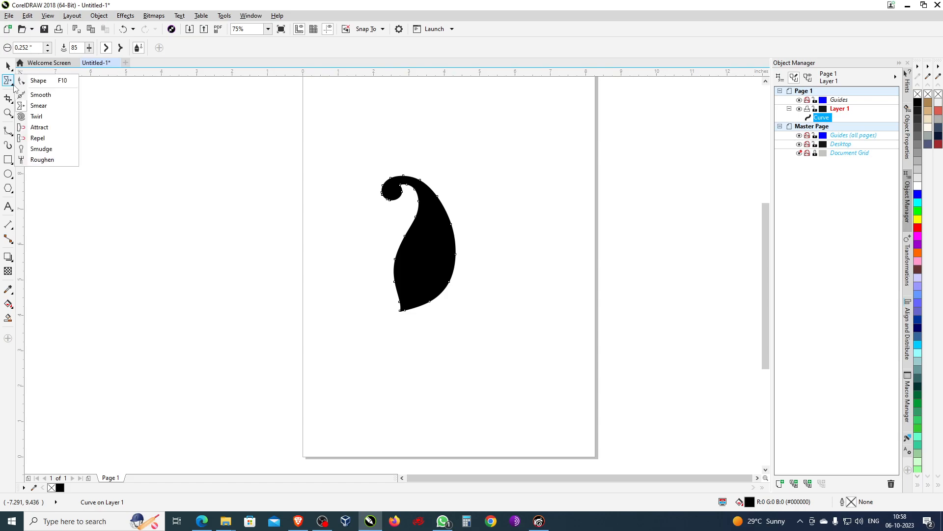
left_click(42, 121)
key("F6")
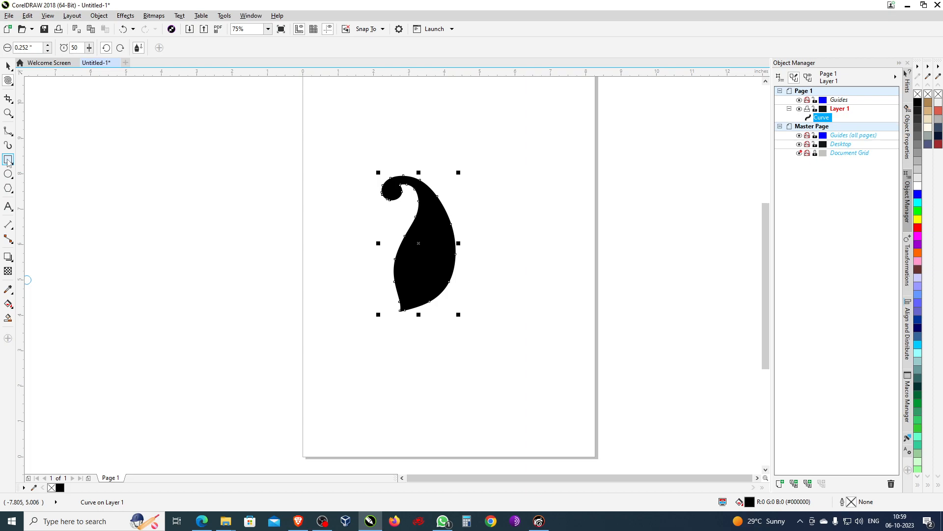
left_click_drag(152, 192, 362, 202)
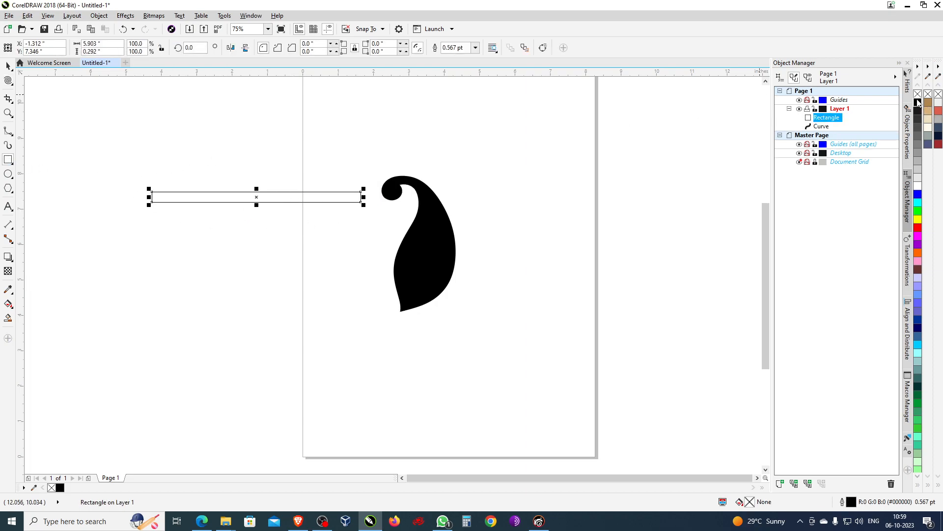
left_click(918, 102)
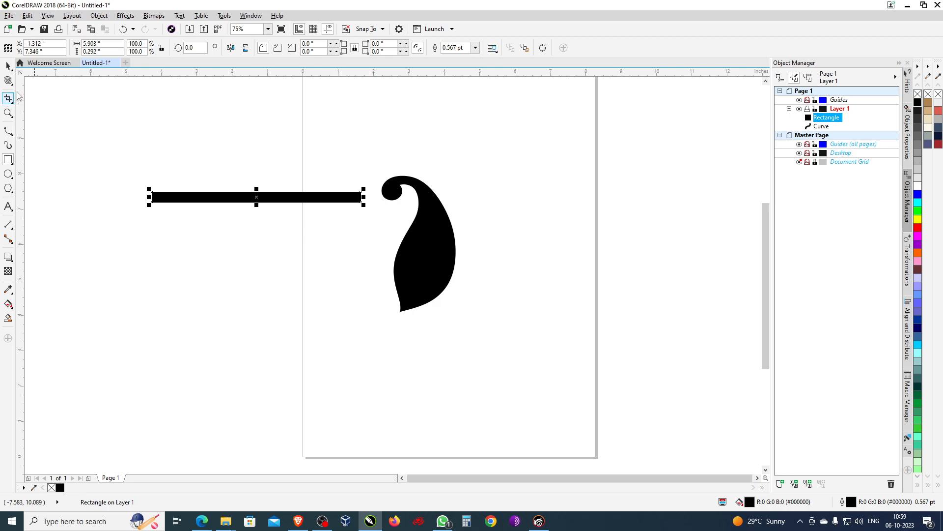
Step: Enlarge the Twirl tool's nib to about 3.38 inches and undo the trial distortion of the black bar
left_click(8, 80)
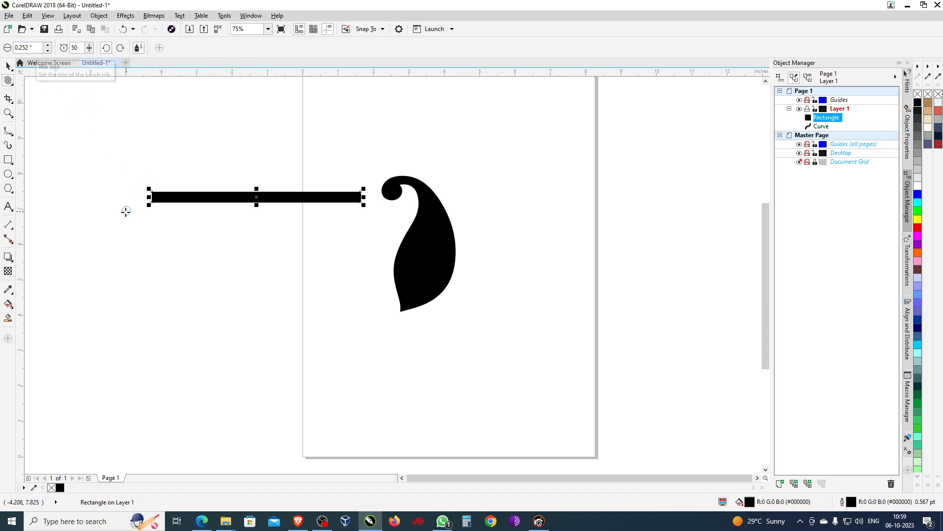
mouse_move(99, 212)
left_mouse_down()
mouse_move(124, 175)
mouse_move(132, 128)
mouse_move(196, 157)
mouse_move(222, 152)
mouse_move(252, 114)
mouse_move(316, 133)
mouse_move(348, 116)
mouse_move(396, 139)
mouse_move(434, 102)
mouse_move(393, 145)
mouse_move(335, 149)
mouse_move(37, 235)
mouse_move(171, 99)
left_mouse_up()
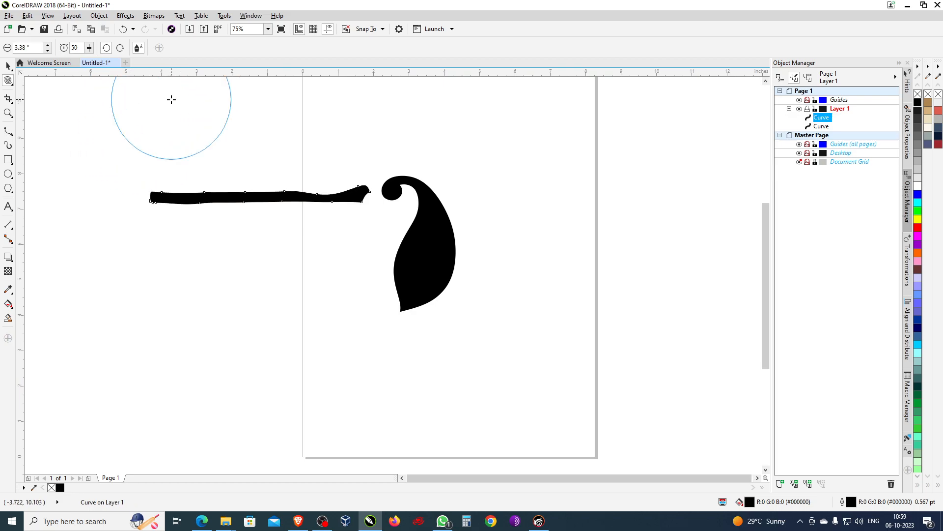
key("ctrl+z")
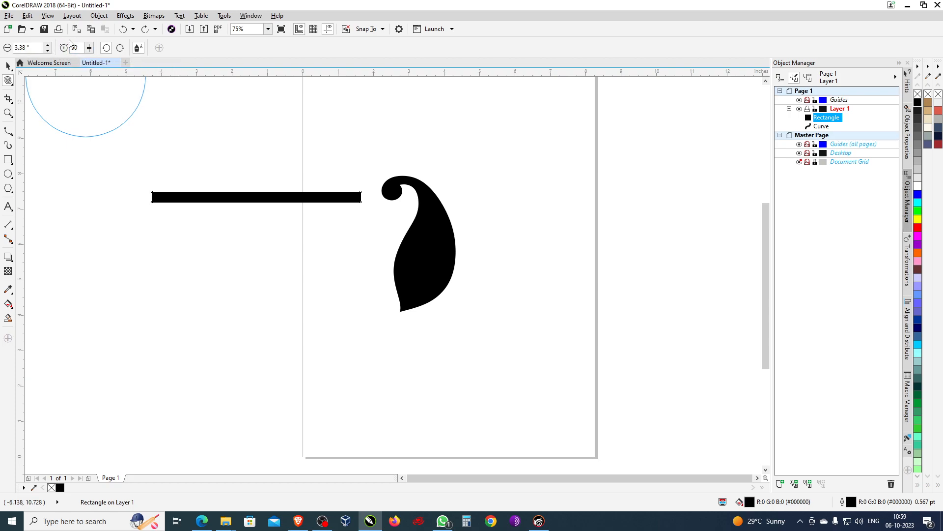
Step: Try a counterclockwise twirl at rate 16 on the middle of the black bar
left_click(89, 47)
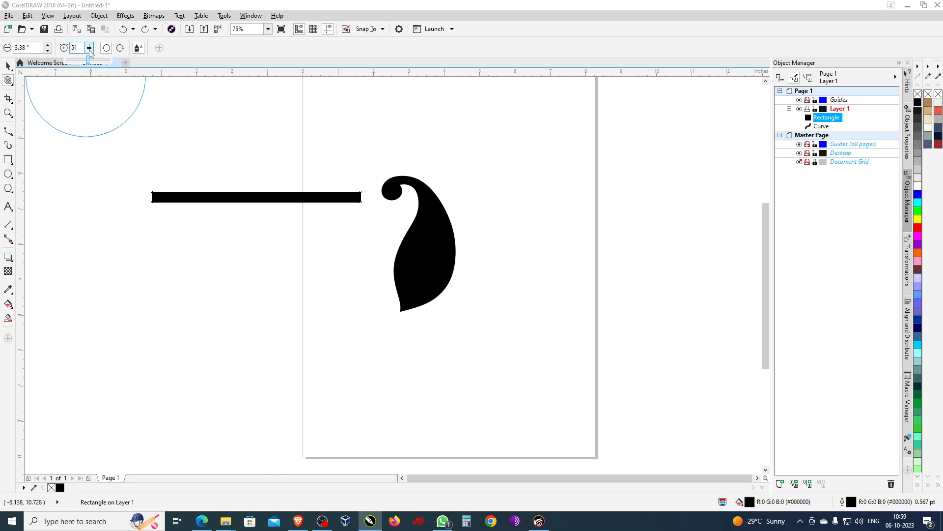
left_click_drag(73, 63, 74, 63)
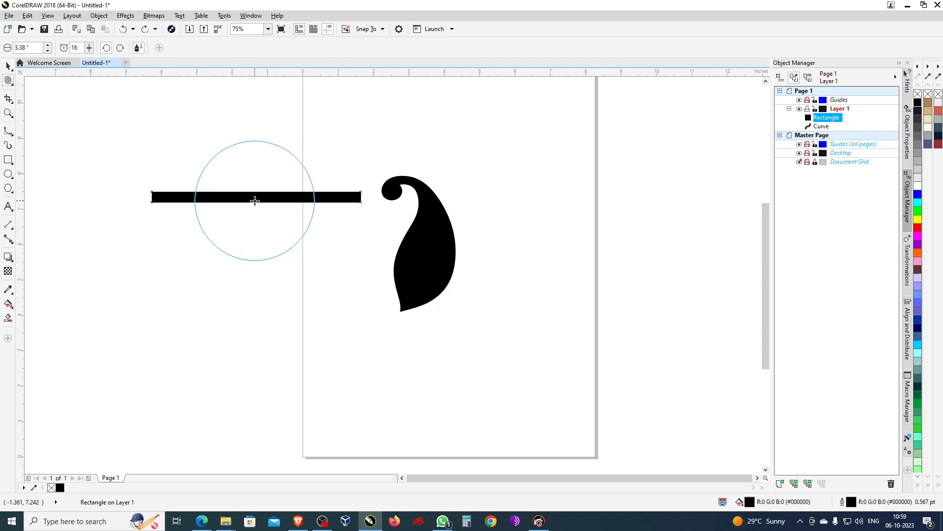
scroll(253, 199, "up", 1)
left_click_drag(253, 190, 252, 191)
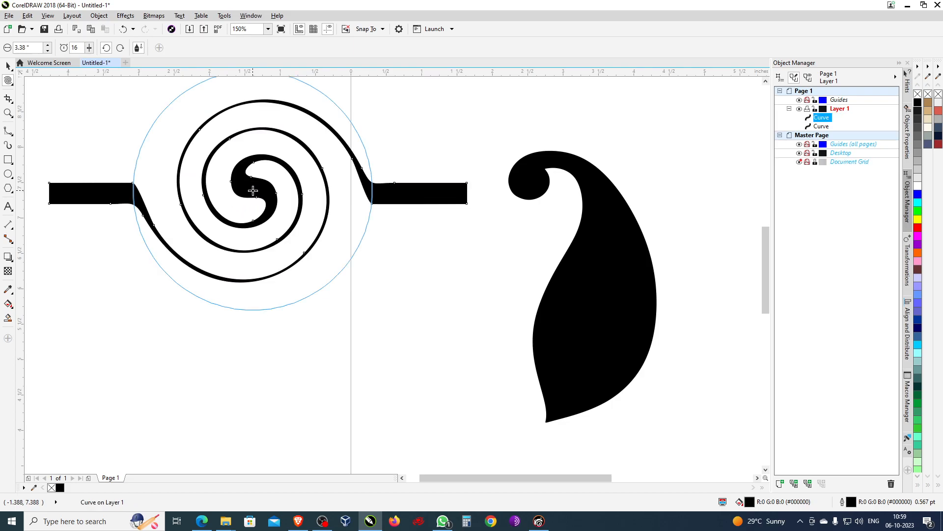
key("ctrl+z")
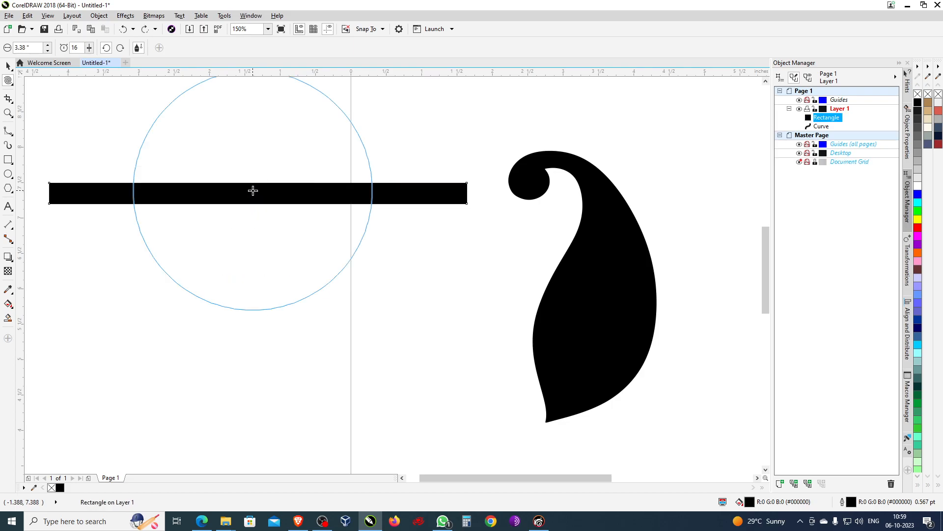
Step: Set the twirl rate to 100 and try a counterclockwise twirl on the middle of the bar
left_click(89, 48)
left_click_drag(127, 60, 128, 61)
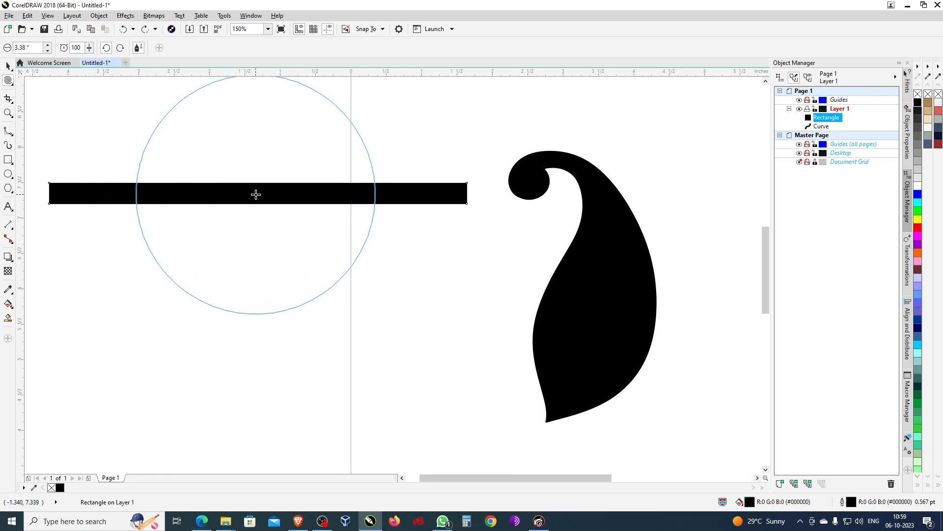
left_click_drag(256, 194, 256, 194)
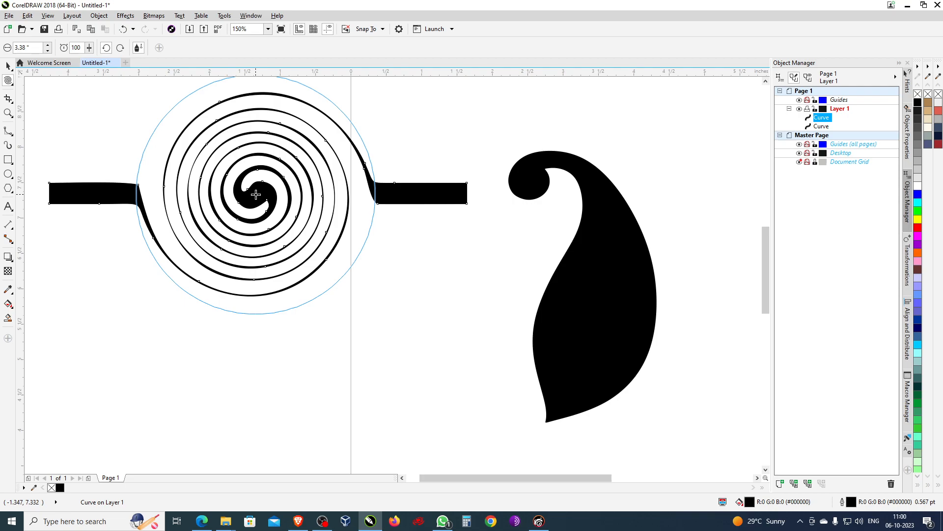
key("ctrl+z")
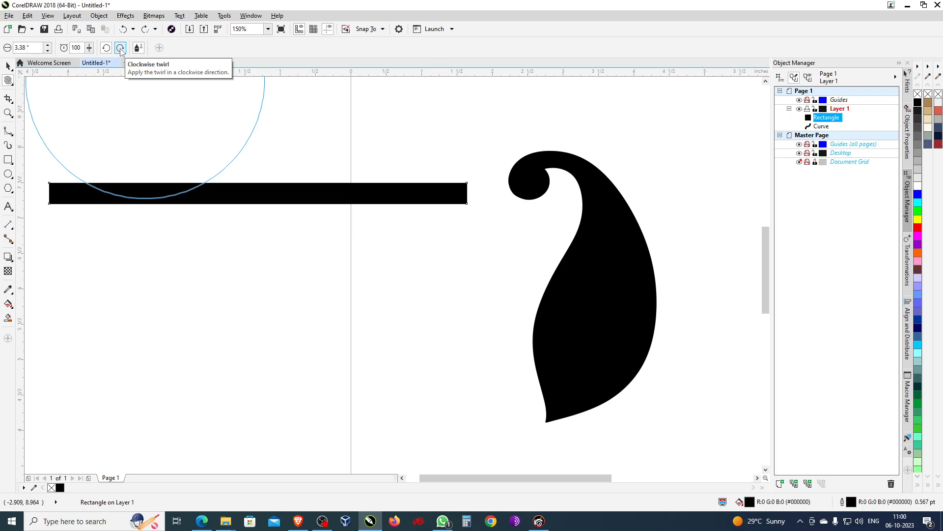
Step: Twirl the middle of the bar clockwise into a spiral, and set the twirl rate to 36
left_click(120, 48)
left_click_drag(259, 194, 259, 194)
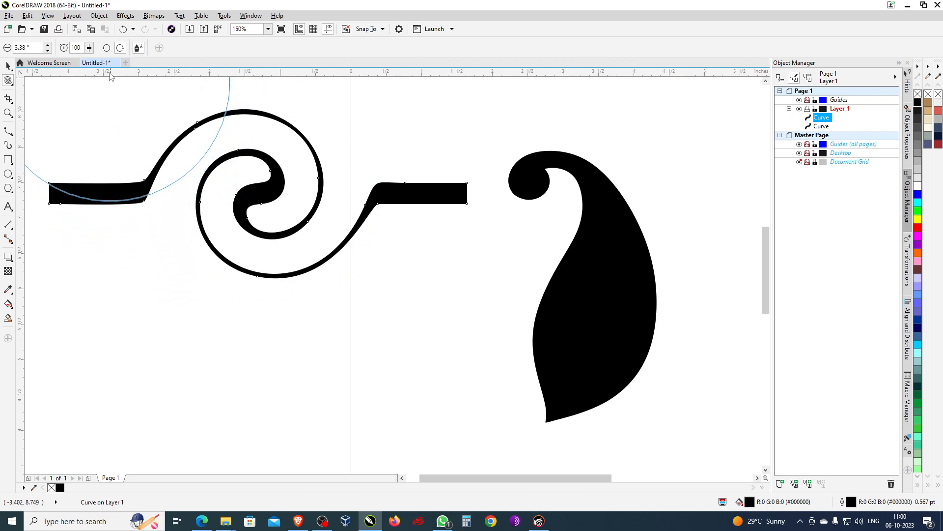
left_click_drag(89, 48, 74, 55)
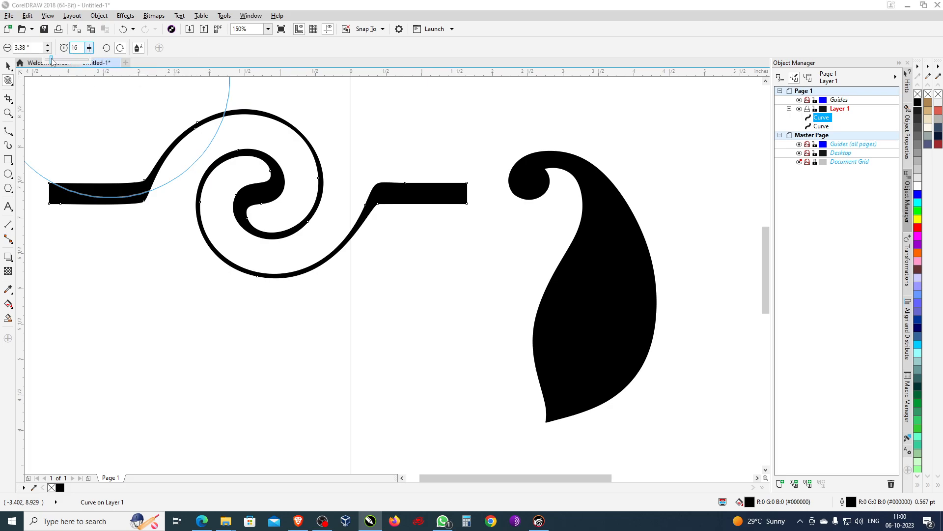
left_click_drag(63, 65, 63, 66)
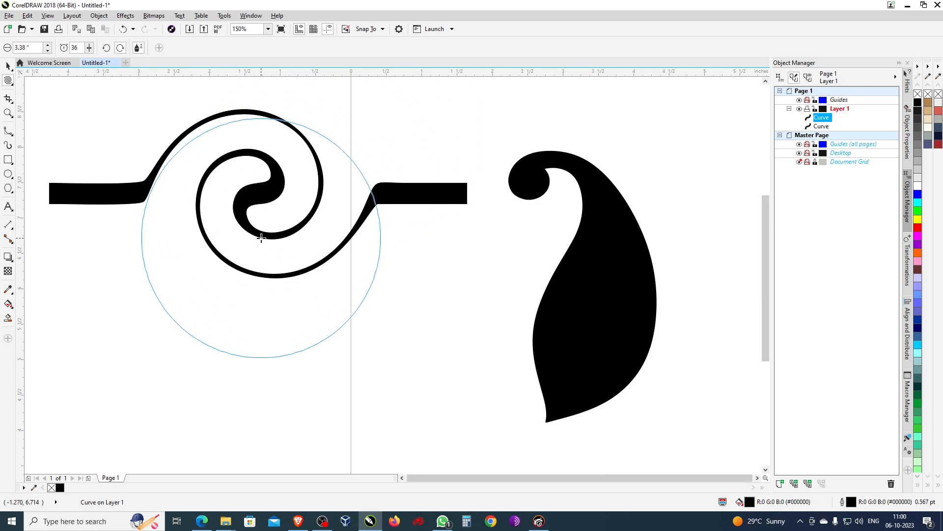
Step: Reduce the Twirl tool's nib size to about 1.343 inches
scroll(259, 236, "down", 4)
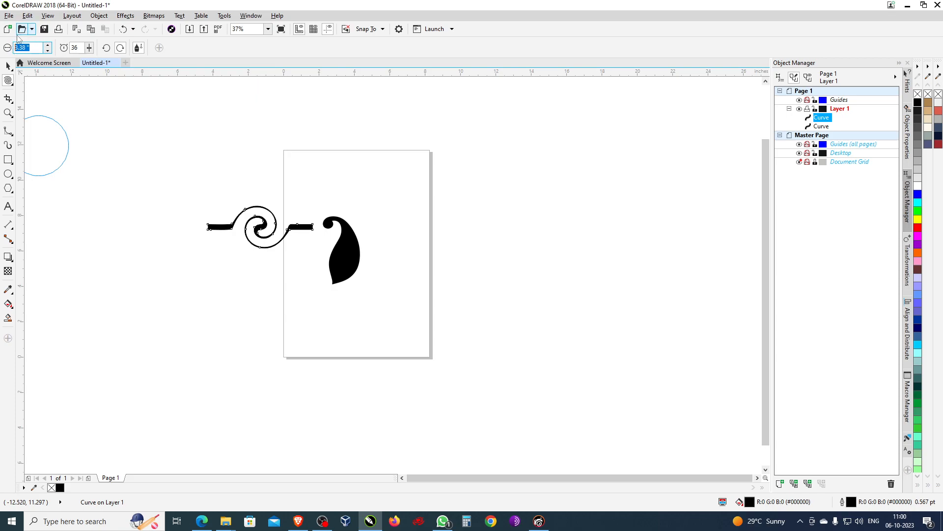
left_click(483, 270)
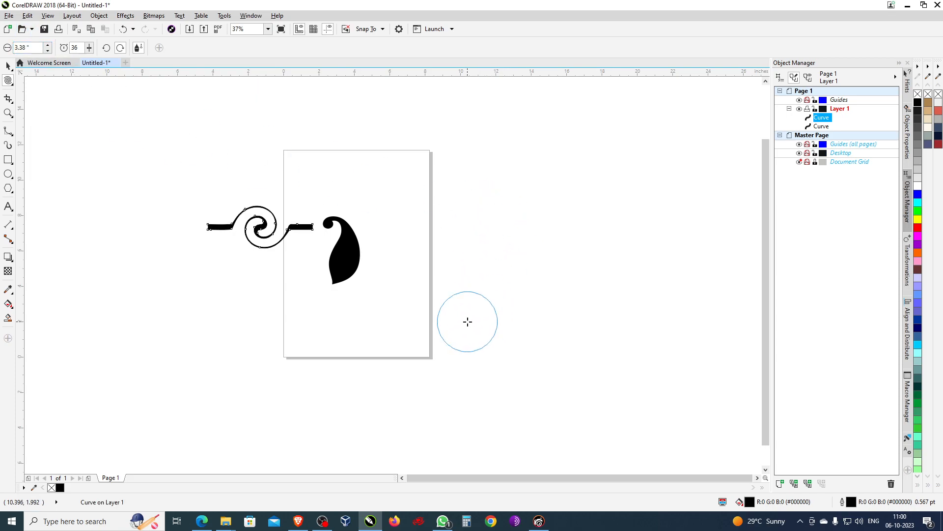
mouse_move(468, 322)
left_mouse_down()
mouse_move(493, 294)
mouse_move(541, 199)
mouse_move(484, 381)
mouse_move(561, 205)
mouse_move(490, 299)
mouse_move(467, 320)
mouse_move(545, 205)
mouse_move(454, 315)
mouse_move(491, 265)
mouse_move(473, 311)
left_mouse_up()
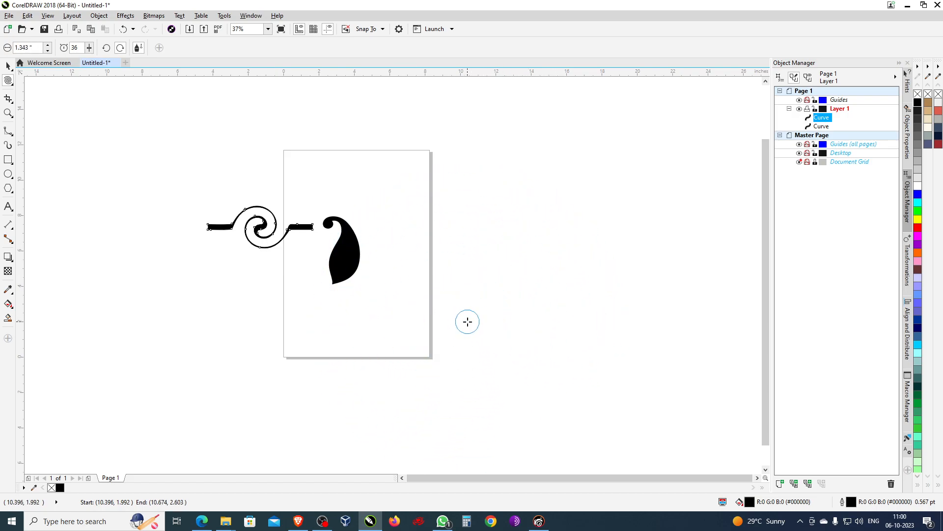
scroll(467, 321, "up", 2)
scroll(467, 322, "down", 2)
scroll(284, 238, "up", 2)
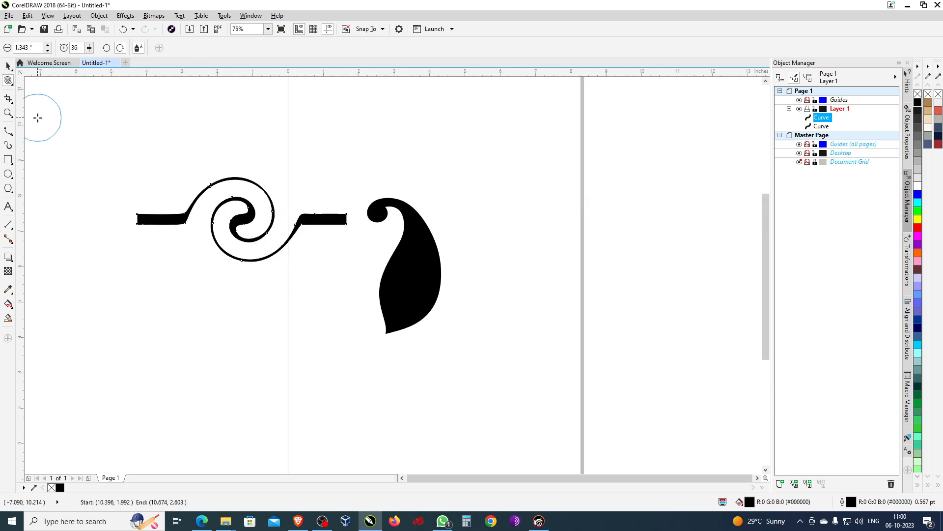
left_click(14, 85)
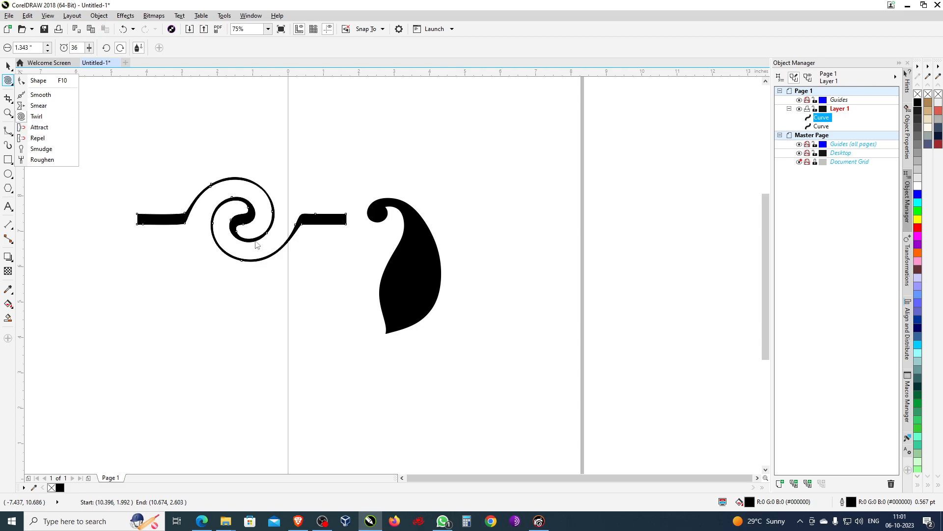
scroll(224, 221, "up", 2)
left_click(97, 136)
scroll(173, 252, "down", 2)
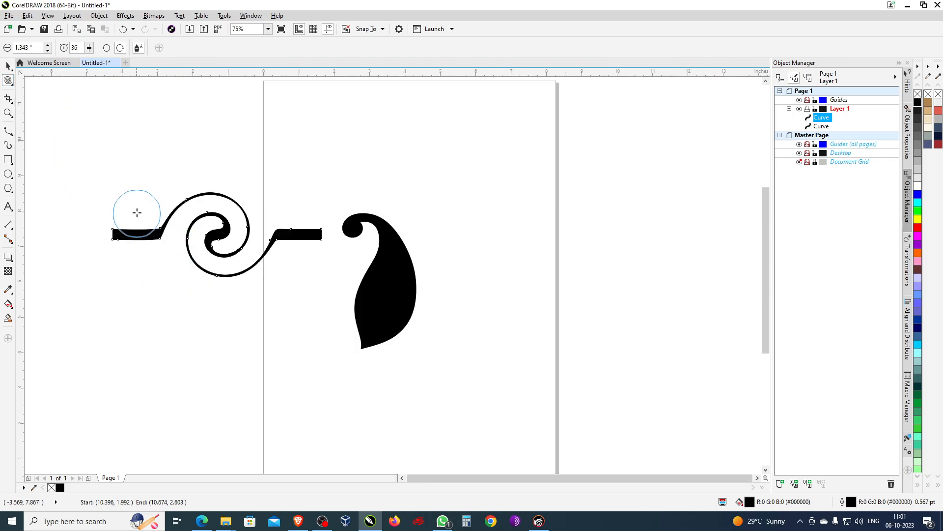
scroll(136, 210, "up", 2)
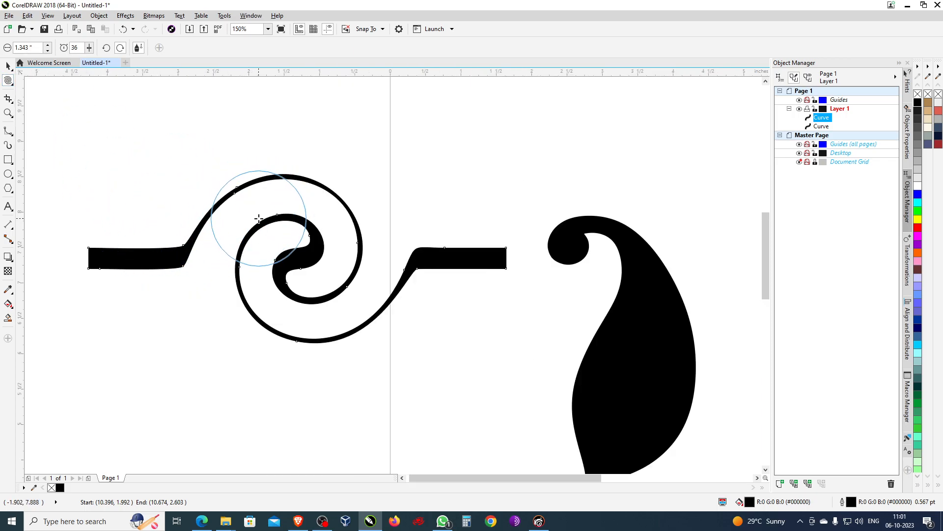
scroll(259, 218, "up", 2)
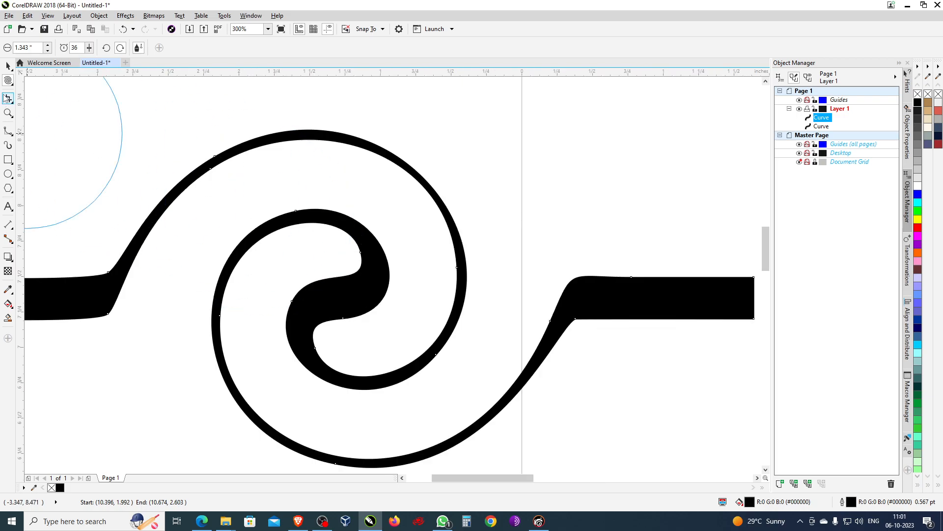
left_click(12, 84)
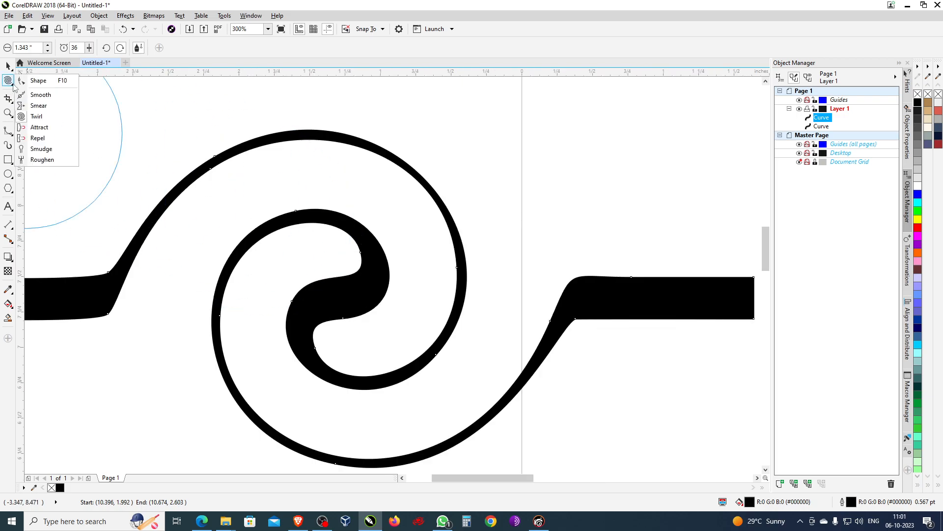
Step: Switch to the Attract tool and reduce its nib size to about 0.673 inches
left_click(39, 127)
scroll(542, 222, "down", 4)
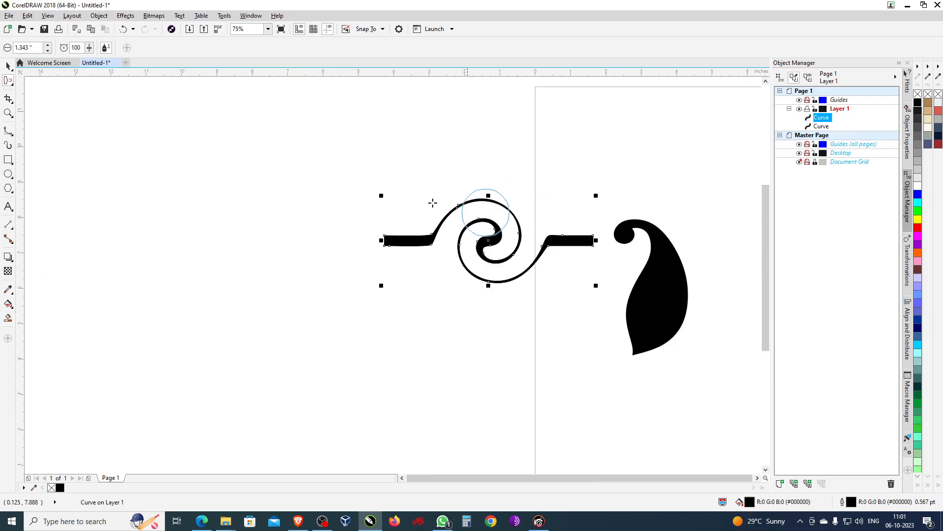
scroll(450, 209, "up", 2)
scroll(450, 208, "up", 2)
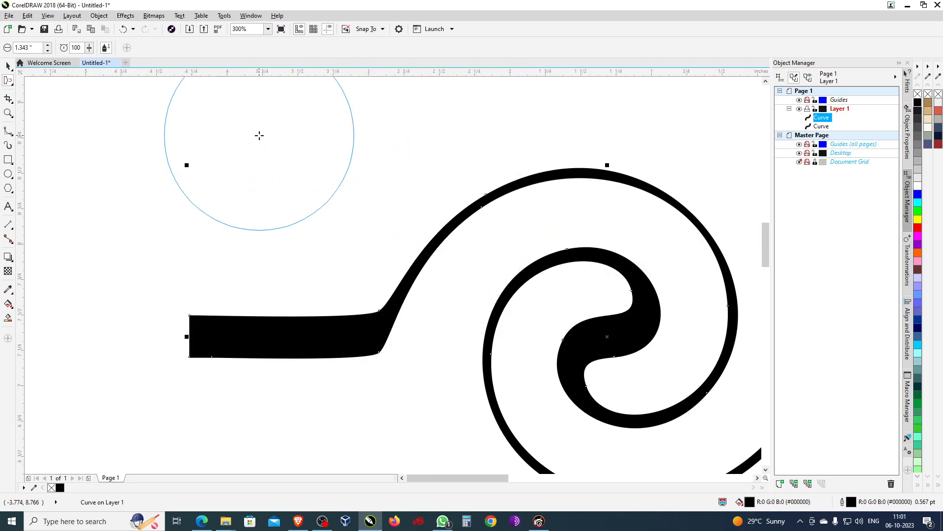
left_click_drag(322, 89, 301, 106)
left_click_drag(326, 194, 360, 161)
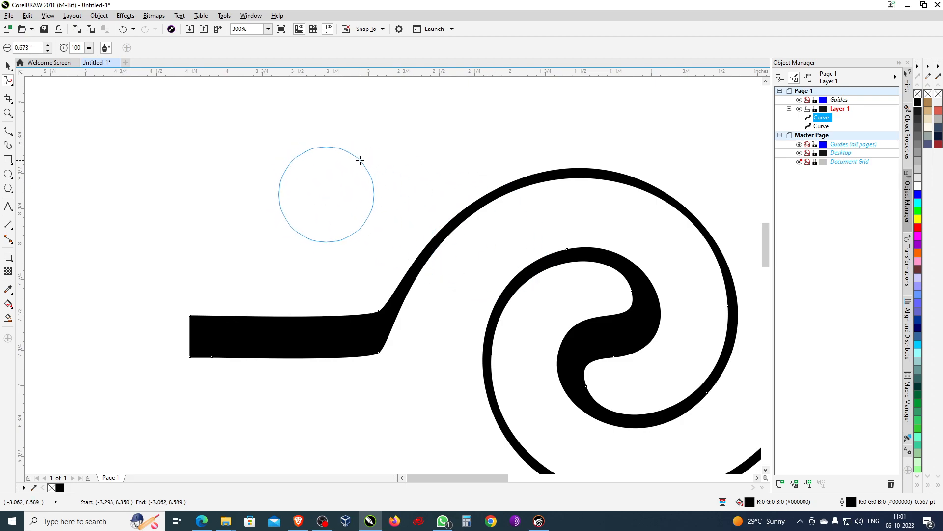
Step: Try attracting the spiral's outer and inner bands together and pulling them down toward the bar, and undo it
left_click(487, 252)
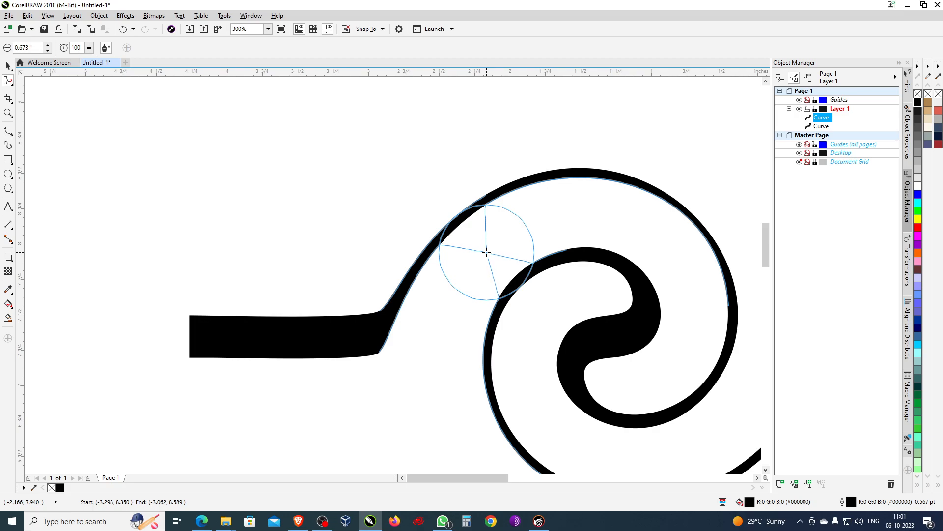
mouse_move(486, 253)
left_mouse_down()
mouse_move(455, 275)
mouse_move(433, 343)
left_mouse_up()
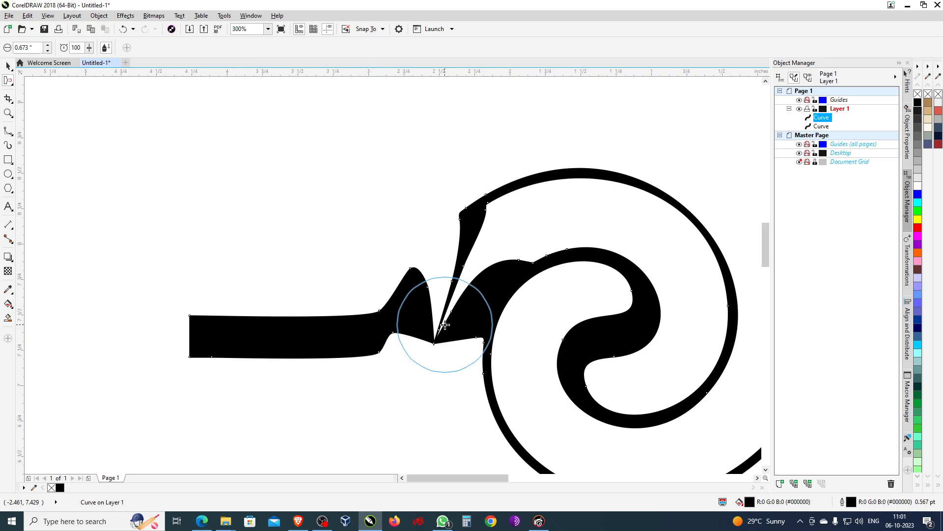
key("ctrl+z")
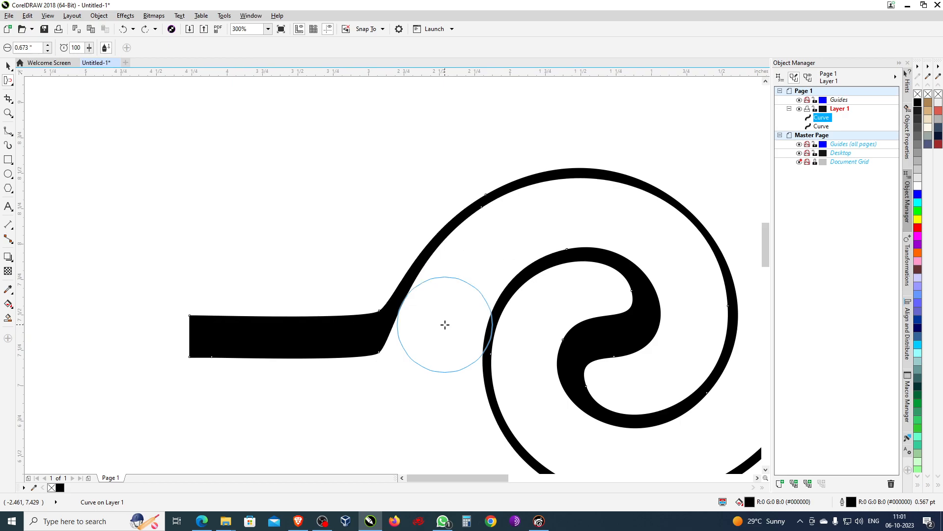
Step: Try the Repel tool on the spiral's inner curls and the straight part of the bar, and undo the changes
left_click(12, 85)
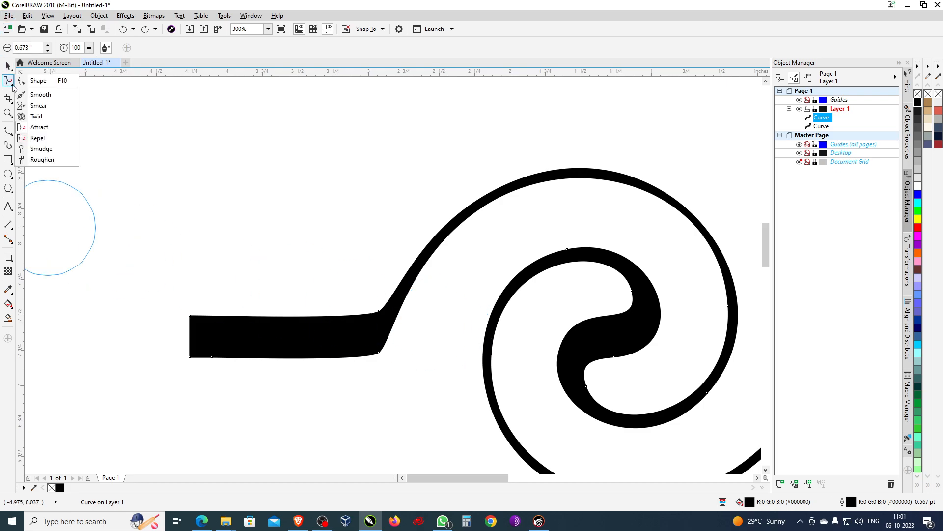
left_click(40, 142)
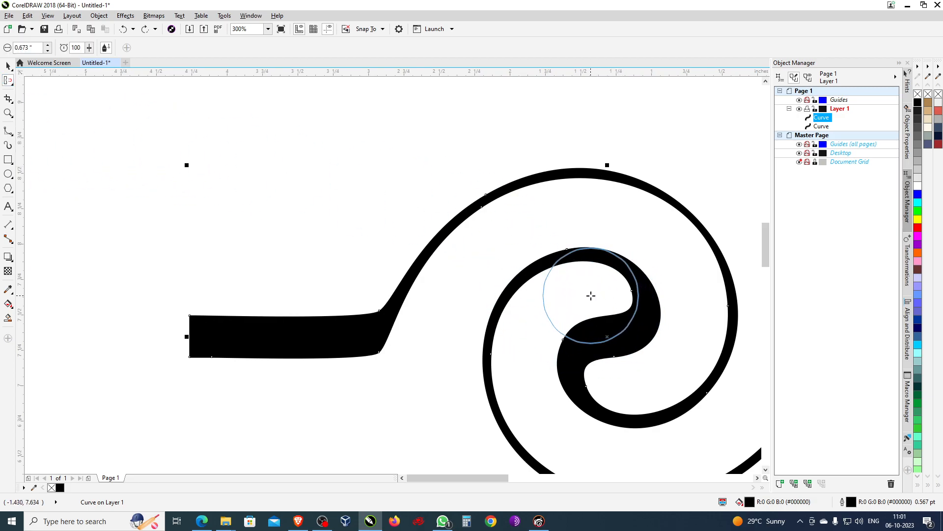
left_click_drag(591, 295, 591, 295)
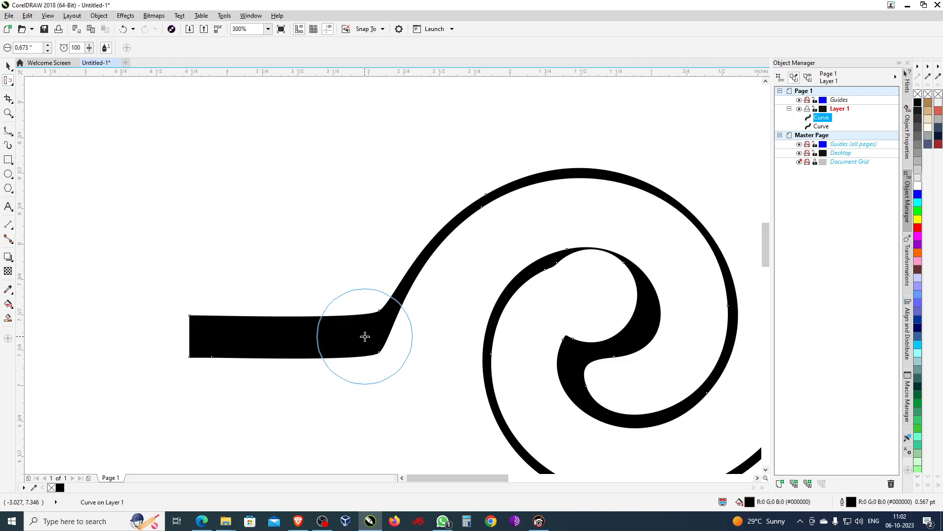
left_click(294, 339)
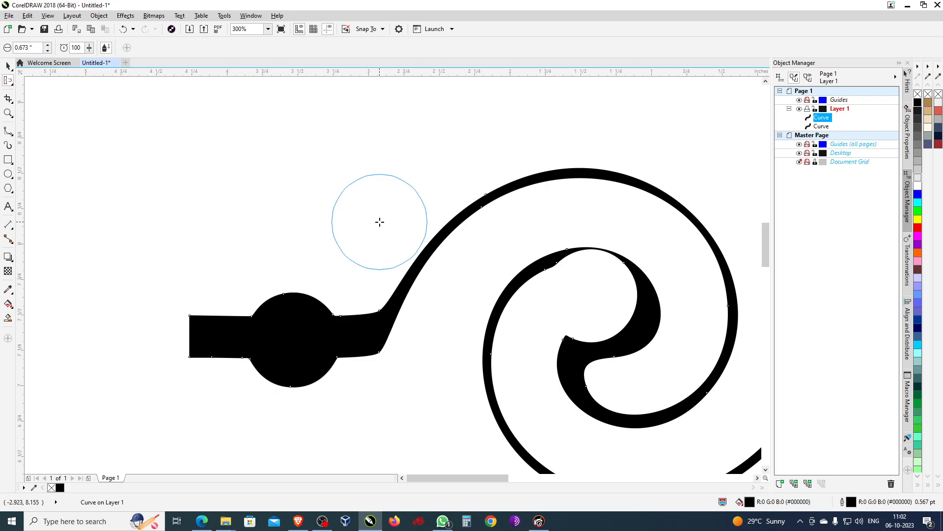
left_click(612, 381)
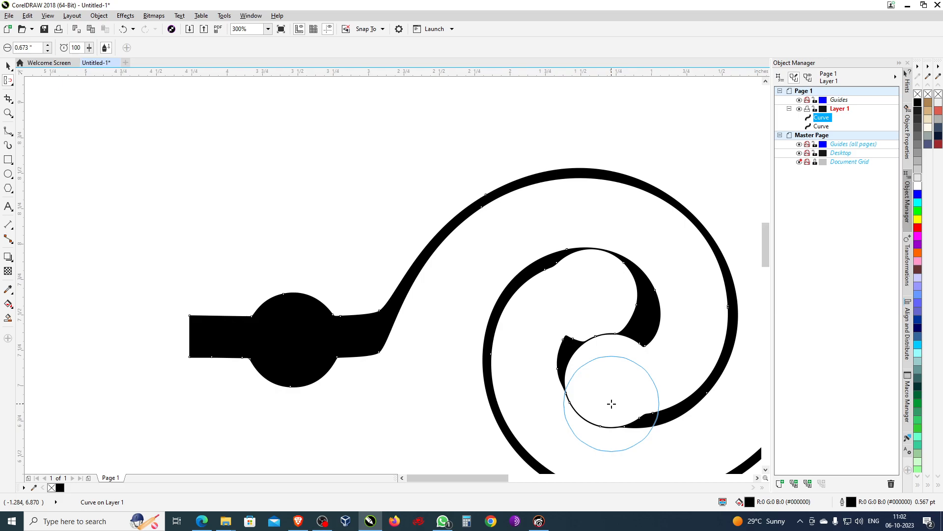
key("ctrl+z")
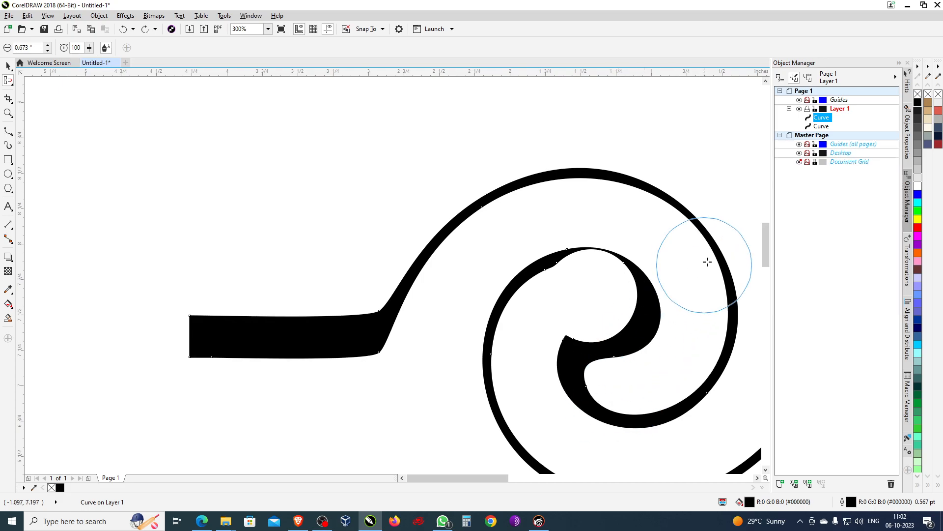
key("ctrl+z")
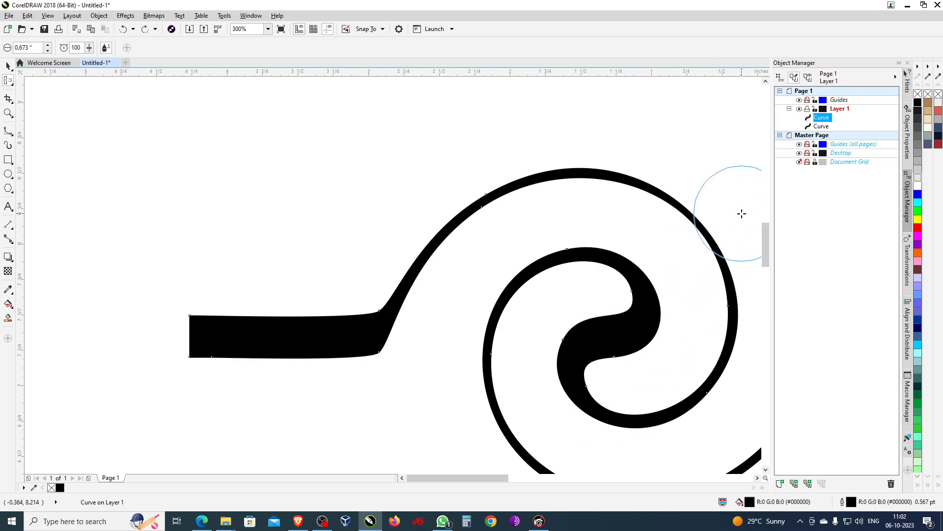
Step: With the Smudge tool and a 1-inch nib, pull the bar's straight end out into a thick lobe toward the upper left
left_click(13, 85)
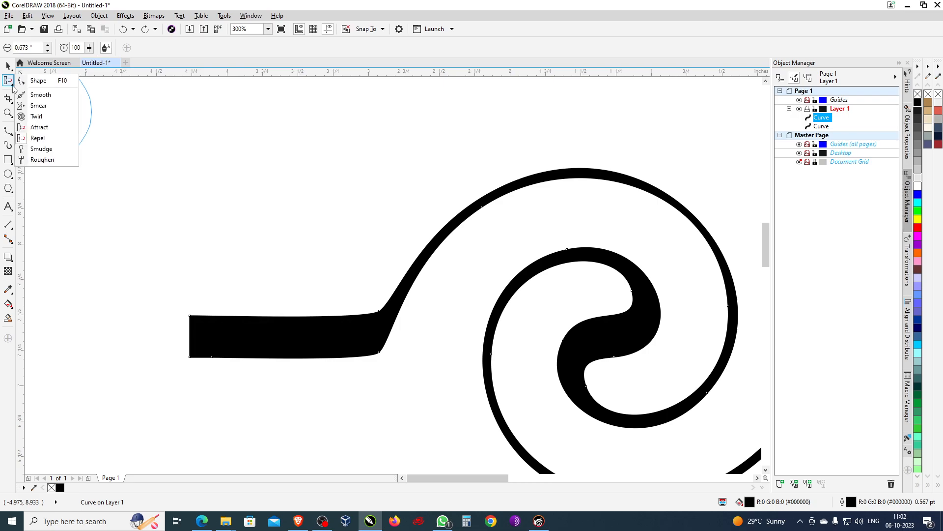
left_click(41, 149)
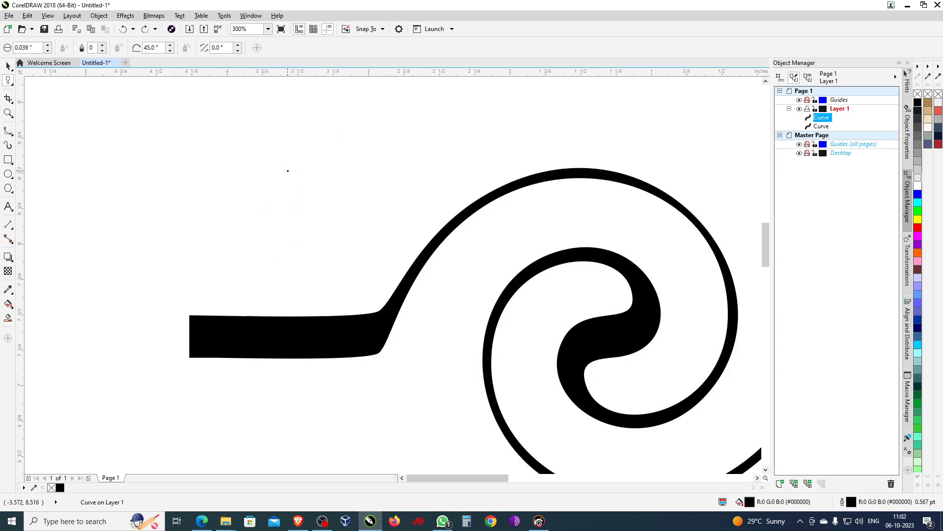
left_click(30, 48)
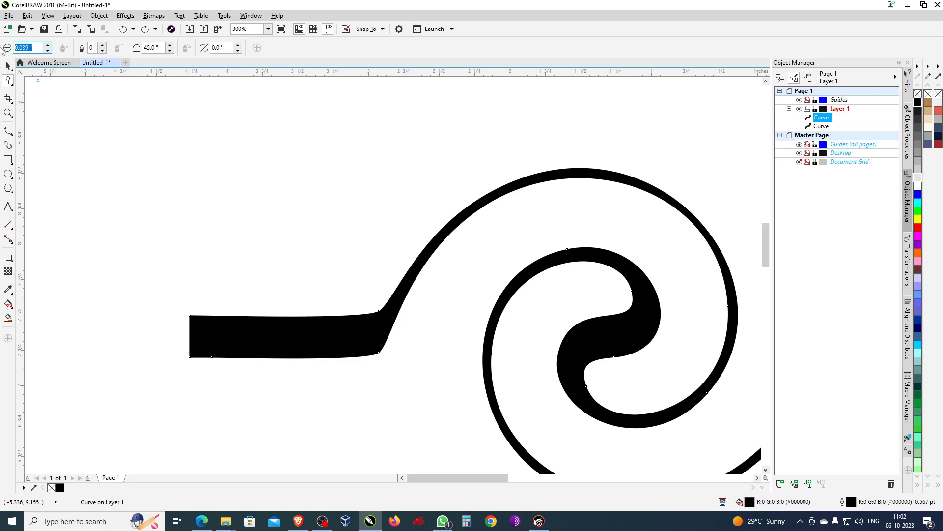
type("1")
key("Return")
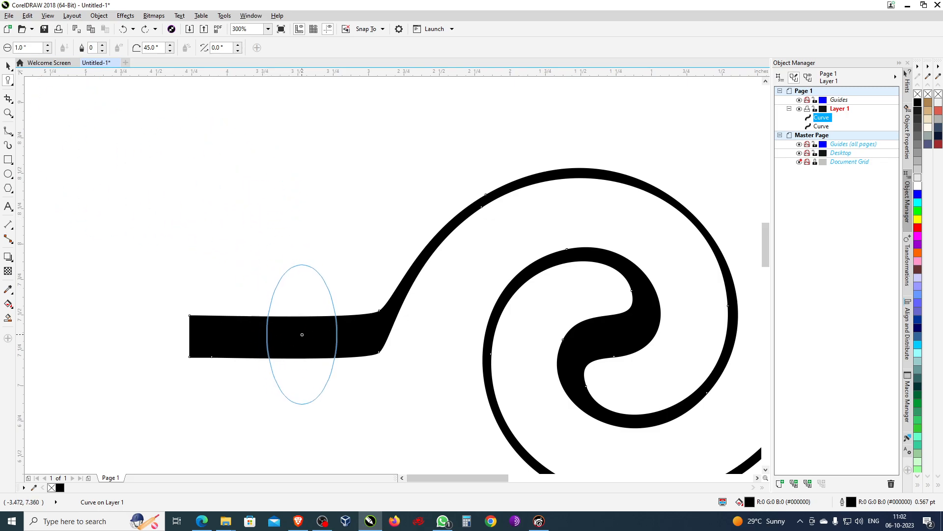
mouse_move(298, 338)
left_mouse_down()
mouse_move(259, 319)
mouse_move(219, 261)
mouse_move(179, 228)
mouse_move(101, 203)
left_mouse_up()
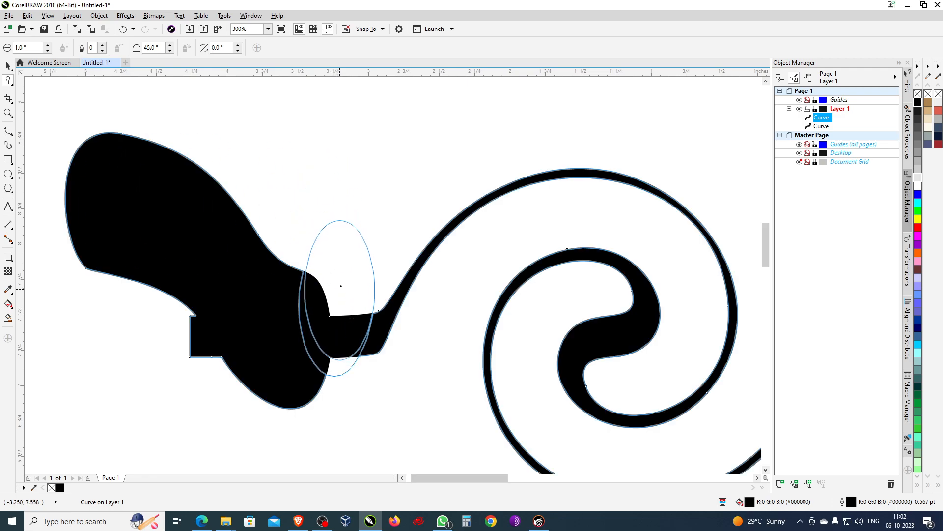
Step: Smudge two rounded notches into the bar's upper edge and pull a thick arm from the lobe toward the upper right
left_click(353, 246)
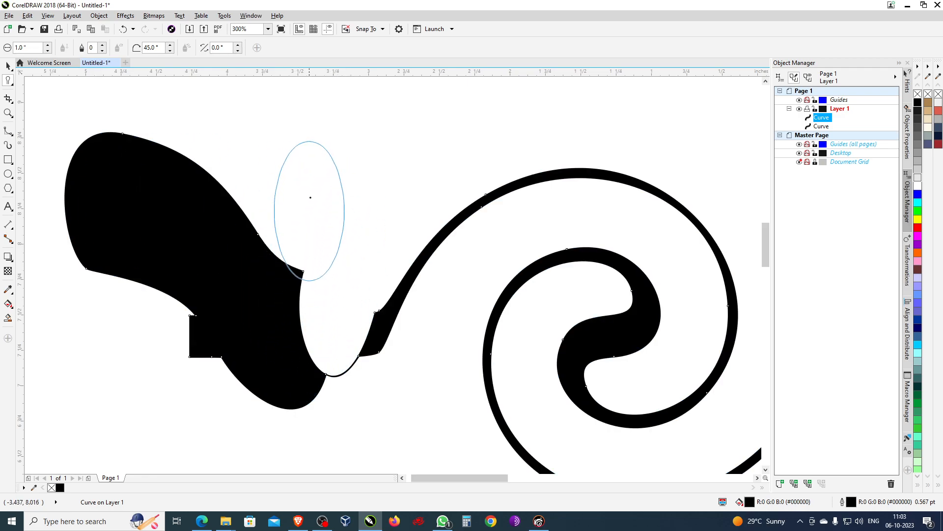
mouse_move(306, 180)
left_mouse_down()
mouse_move(273, 264)
mouse_move(226, 337)
left_mouse_up()
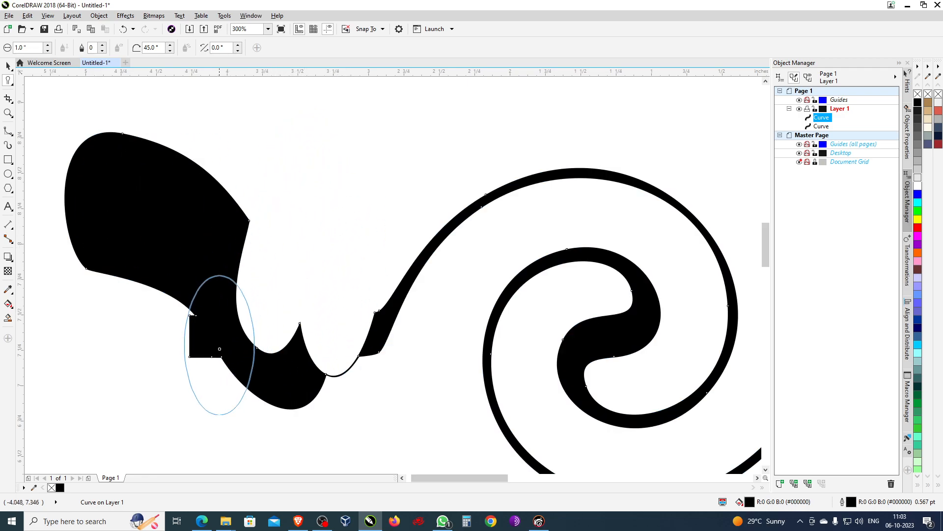
mouse_move(169, 220)
left_mouse_down()
mouse_move(200, 189)
mouse_move(306, 146)
mouse_move(438, 120)
mouse_move(485, 100)
left_mouse_up()
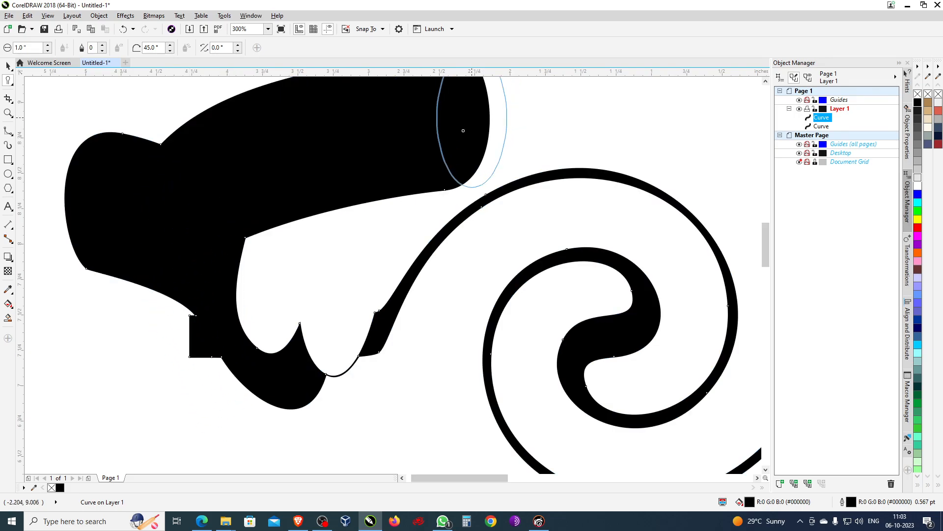
Step: Set the Smudge nib size to 0.02 inches and pull a thin curling tail out of the thick arm's end
scroll(283, 344, "down", 1)
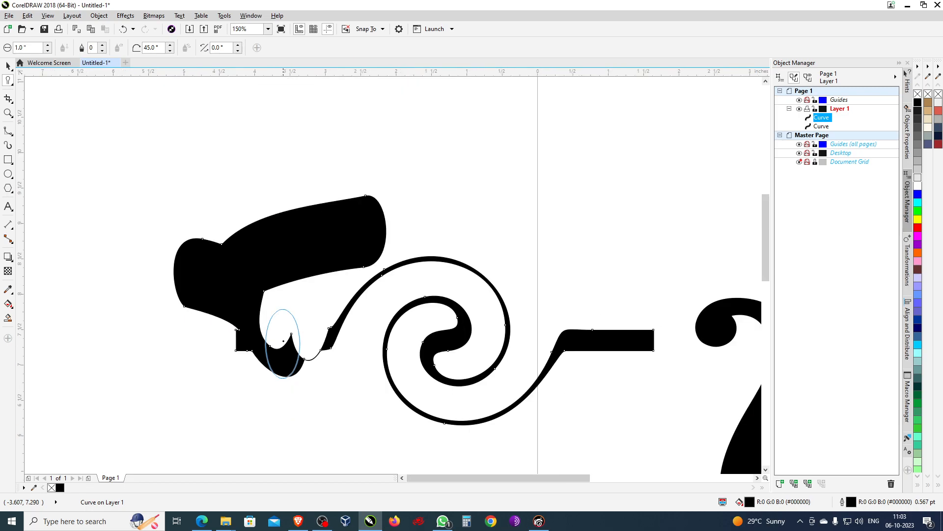
double_click(34, 48)
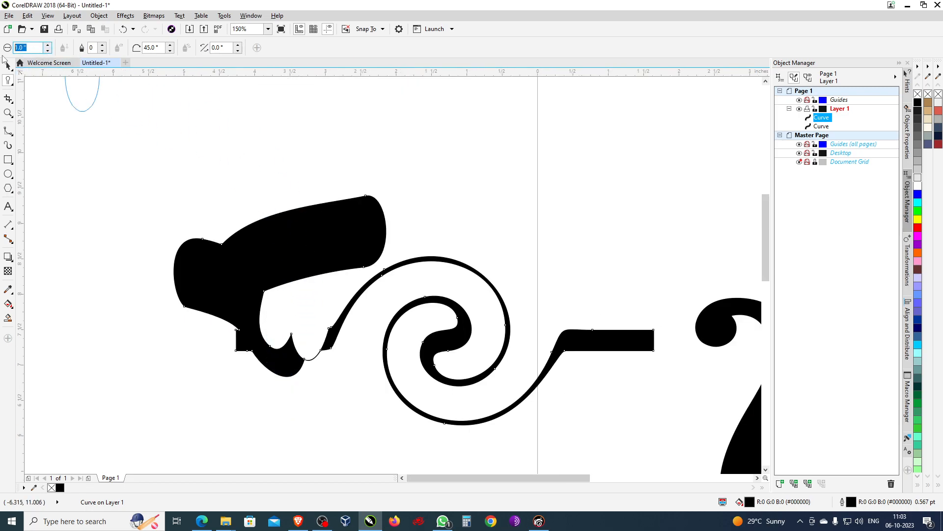
type(".02")
key("Return")
mouse_move(360, 224)
left_mouse_down()
mouse_move(444, 191)
mouse_move(536, 182)
mouse_move(566, 231)
mouse_move(535, 238)
mouse_move(530, 201)
mouse_move(506, 228)
left_mouse_up()
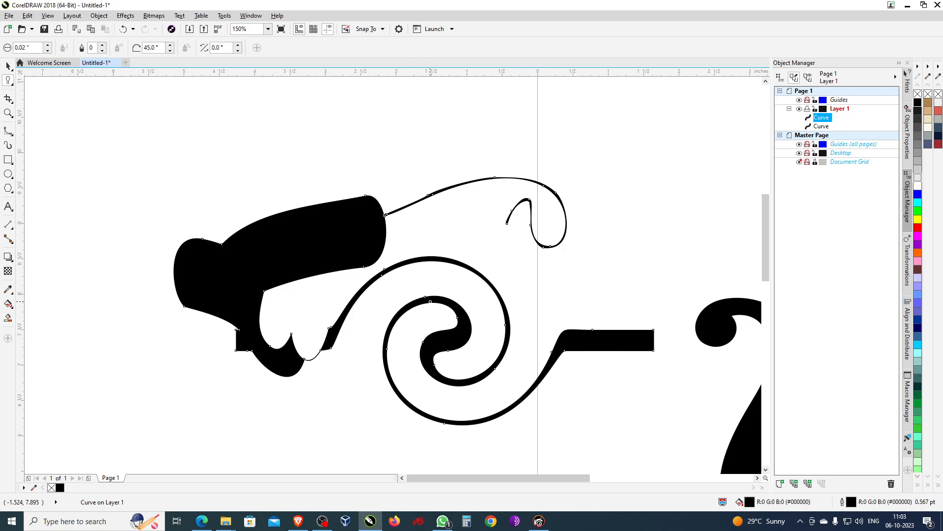
Step: With the Roughen tool and a 0.2-inch nib, roughen the thick arm's upper and lower edges and the lobe's left outline
left_click(13, 86)
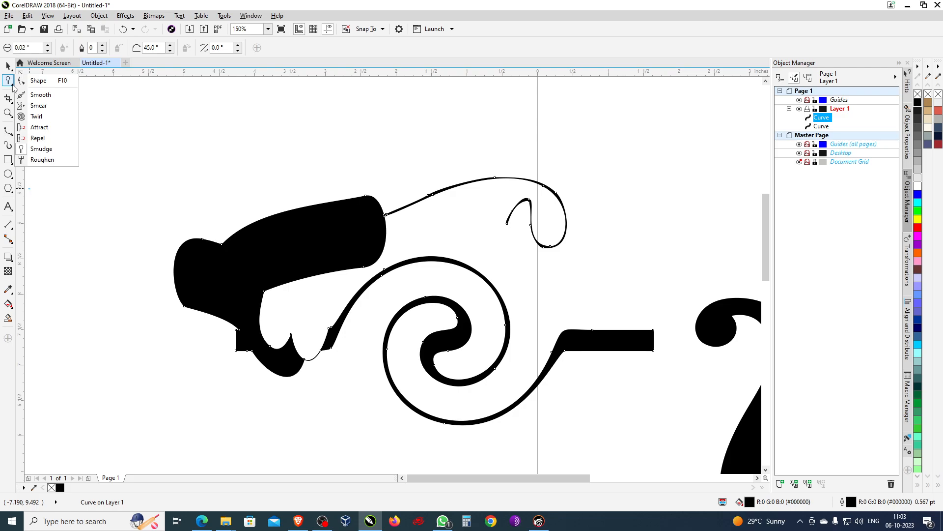
left_click(42, 160)
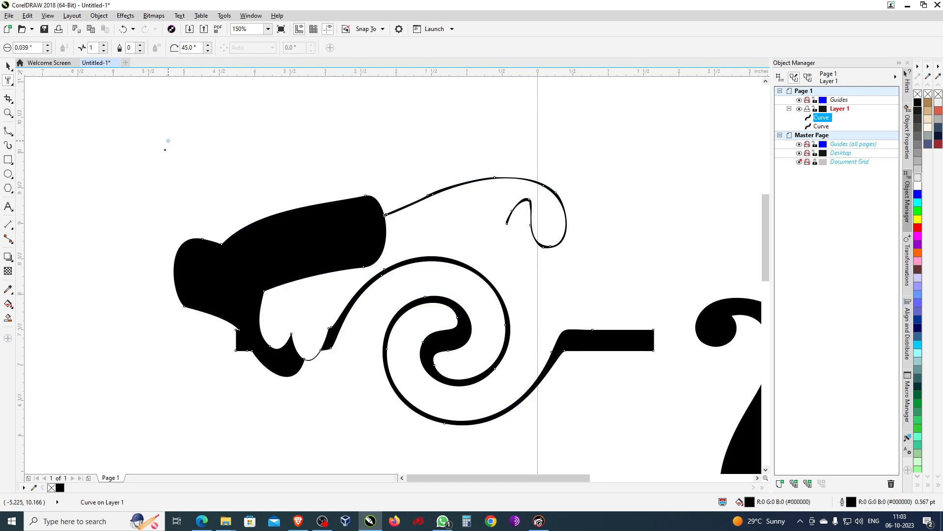
left_click(37, 47)
type("0.2")
key("Return")
mouse_move(230, 238)
left_mouse_down()
mouse_move(290, 209)
mouse_move(349, 201)
mouse_move(353, 218)
left_mouse_up()
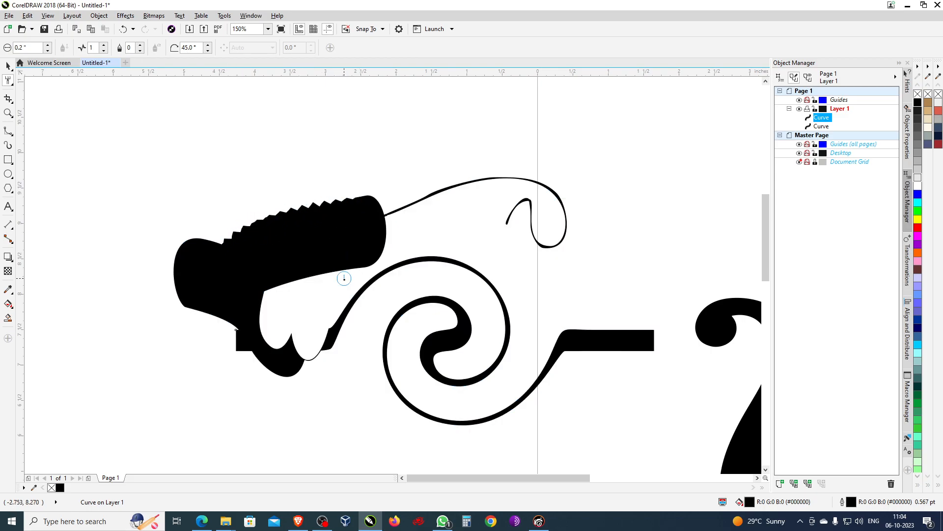
left_click_drag(365, 266, 268, 291)
mouse_move(226, 242)
left_mouse_down()
mouse_move(185, 233)
mouse_move(157, 259)
mouse_move(163, 277)
left_mouse_up()
mouse_move(185, 241)
left_mouse_down()
mouse_move(179, 296)
mouse_move(207, 314)
left_mouse_up()
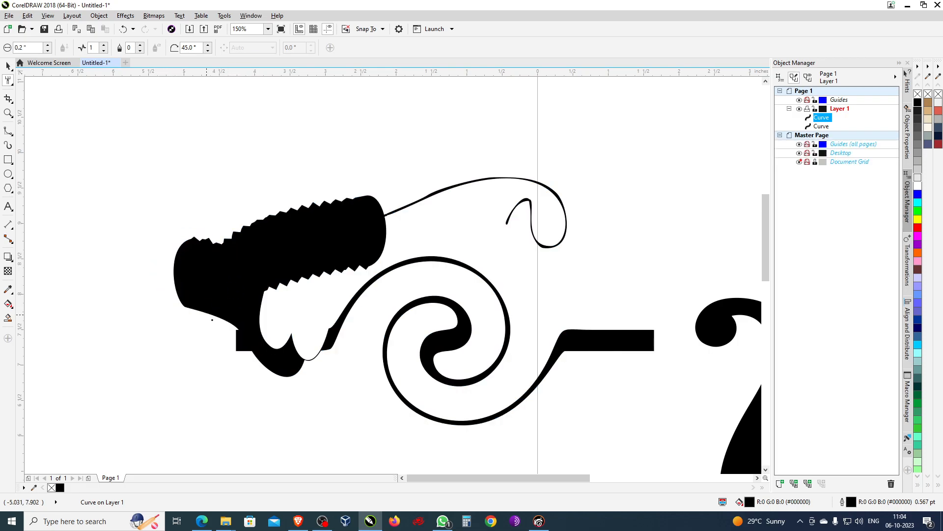
Step: Set the spike frequency to 10 and roughen the short edge below the lobe leading to the bar's square end
left_click(104, 49)
left_click(104, 48)
left_click_drag(209, 313, 235, 326)
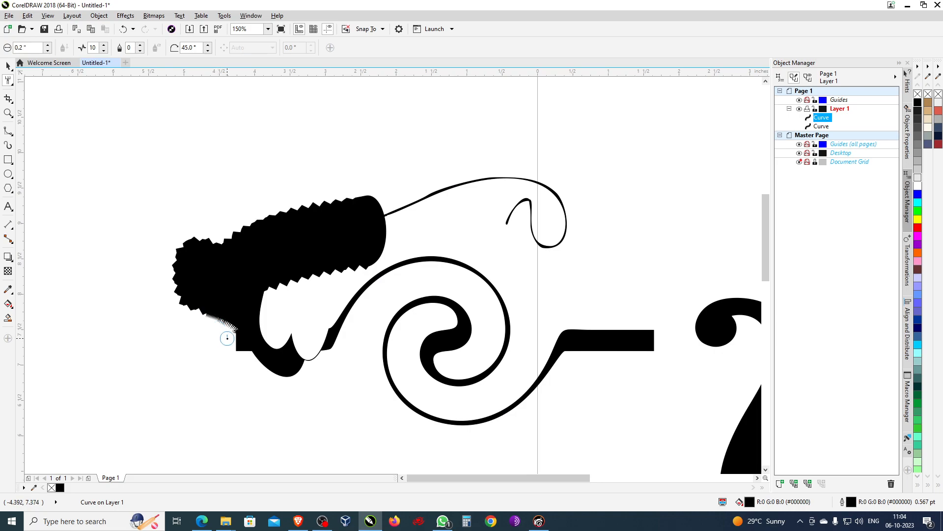
Step: Smooth the roughened arm and lobe edges and the corners around the notches with the Smooth tool
left_click(11, 85)
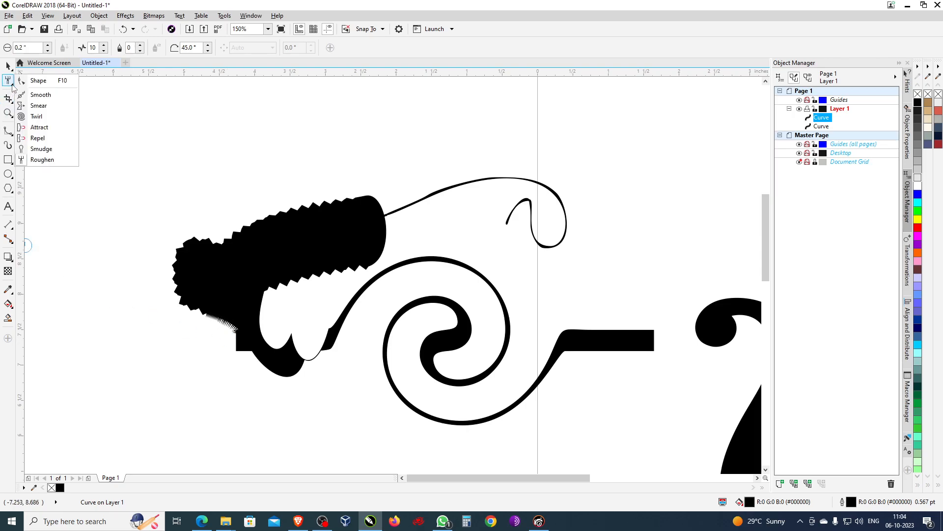
left_click(41, 94)
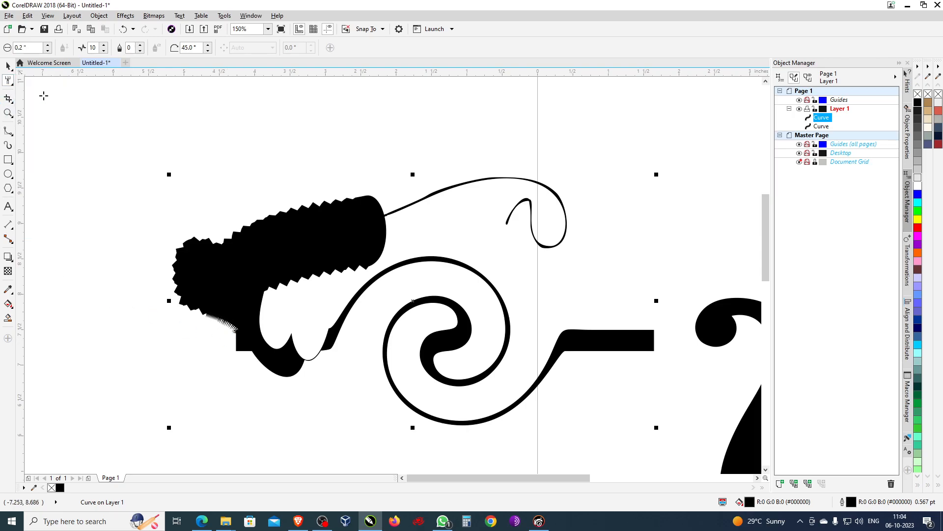
mouse_move(278, 218)
left_mouse_down()
mouse_move(350, 201)
mouse_move(282, 212)
mouse_move(237, 235)
mouse_move(350, 205)
mouse_move(260, 224)
mouse_move(218, 245)
mouse_move(187, 240)
mouse_move(171, 278)
mouse_move(171, 263)
mouse_move(182, 310)
mouse_move(201, 318)
mouse_move(170, 290)
mouse_move(180, 305)
mouse_move(250, 336)
mouse_move(192, 312)
mouse_move(236, 336)
mouse_move(180, 291)
mouse_move(184, 252)
mouse_move(223, 244)
mouse_move(274, 211)
mouse_move(217, 246)
mouse_move(190, 248)
mouse_move(178, 277)
mouse_move(190, 303)
mouse_move(246, 335)
mouse_move(247, 346)
mouse_move(235, 326)
mouse_move(243, 336)
mouse_move(267, 286)
mouse_move(381, 255)
left_mouse_up()
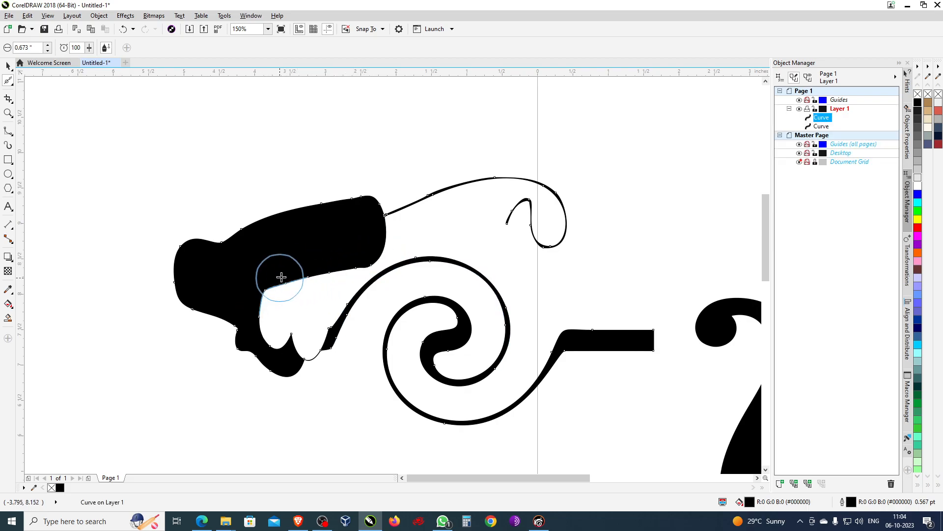
mouse_move(266, 294)
left_mouse_down()
mouse_move(299, 273)
mouse_move(240, 315)
mouse_move(271, 283)
left_mouse_up()
mouse_move(330, 265)
left_mouse_down()
mouse_move(263, 304)
mouse_move(259, 332)
mouse_move(271, 300)
mouse_move(386, 261)
mouse_move(258, 315)
mouse_move(278, 369)
mouse_move(280, 354)
mouse_move(309, 335)
mouse_move(300, 355)
mouse_move(314, 361)
mouse_move(333, 337)
mouse_move(294, 366)
mouse_move(328, 334)
left_mouse_up()
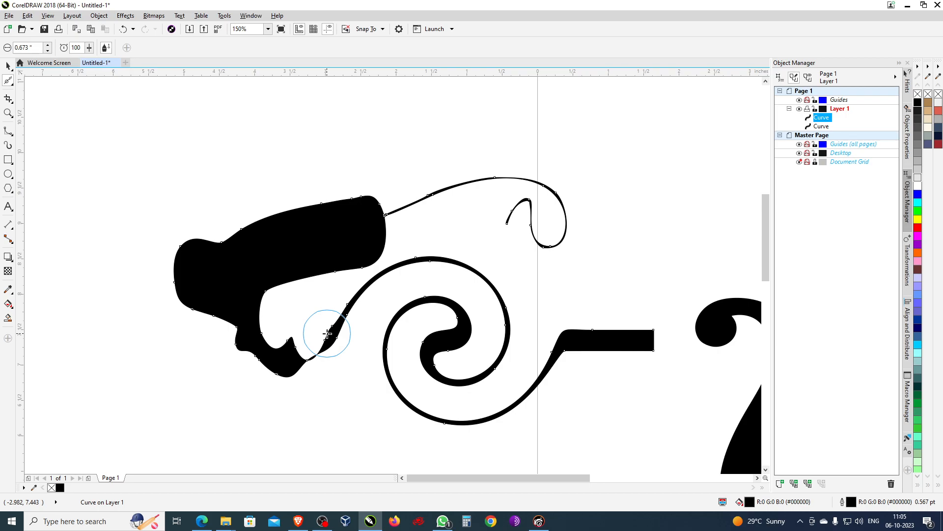
Step: Try roughening the paisley's concave left edge with the Roughen tool at a spike frequency of 10, and undo it
scroll(190, 295, "down", 4)
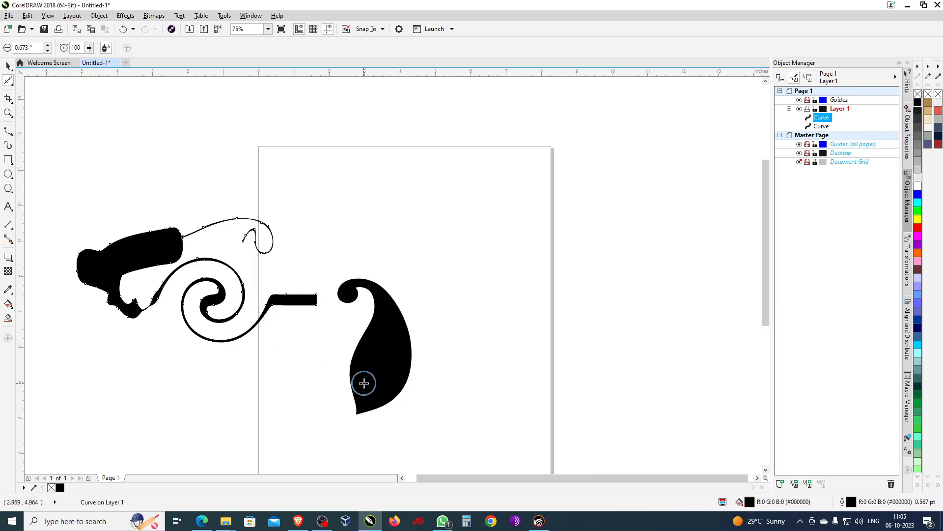
scroll(364, 384, "up", 4)
scroll(409, 297, "up", 2)
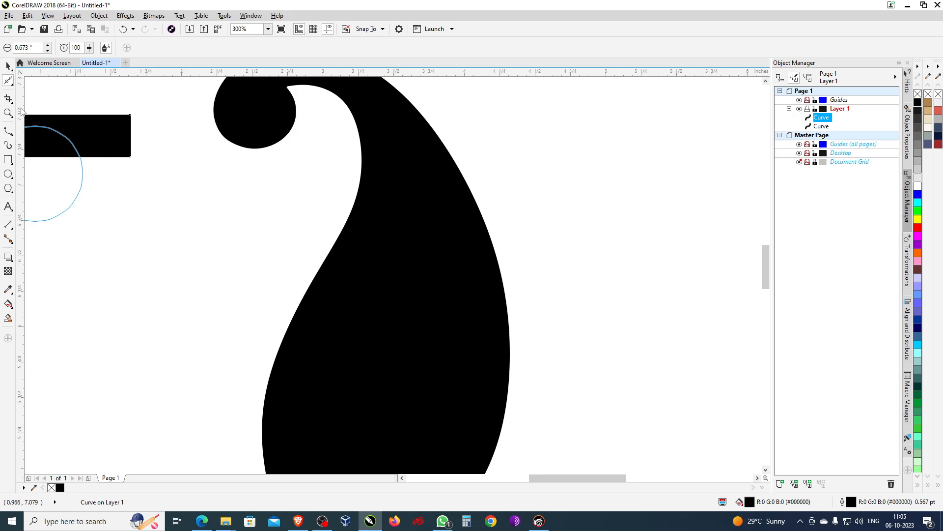
left_click(11, 85)
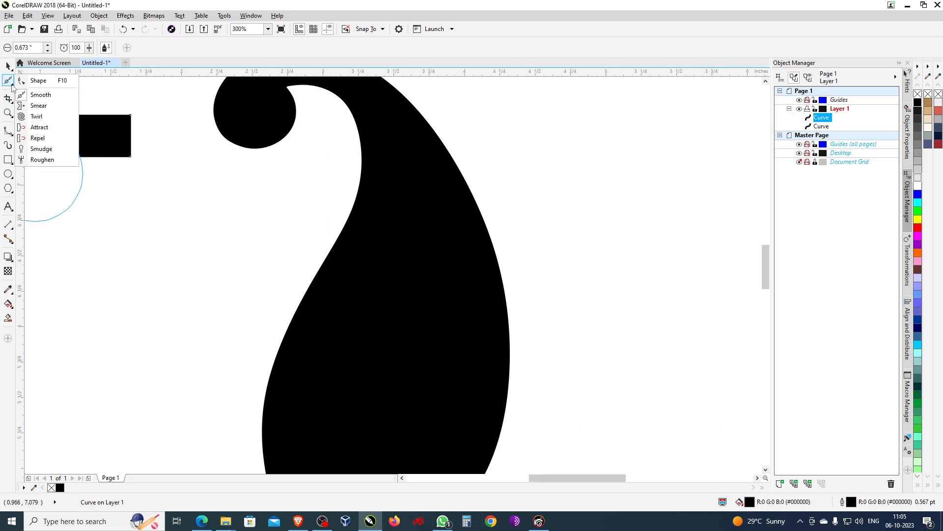
left_click(43, 161)
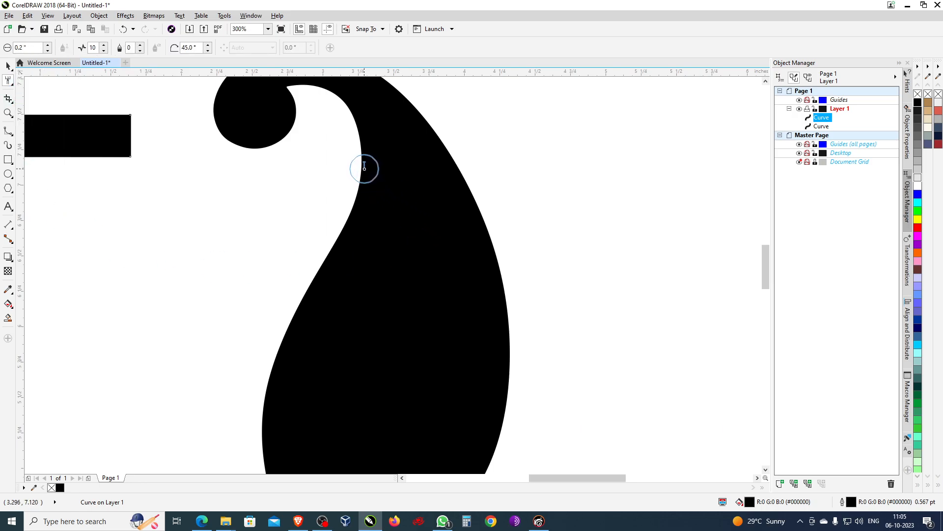
left_click(358, 196)
mouse_move(358, 197)
left_mouse_down()
mouse_move(293, 340)
mouse_move(276, 402)
left_mouse_up()
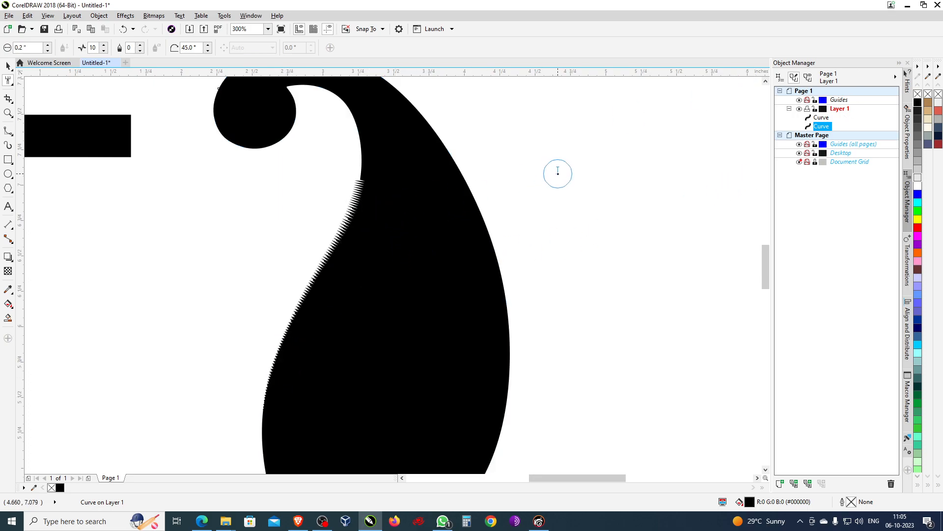
key("ctrl+z")
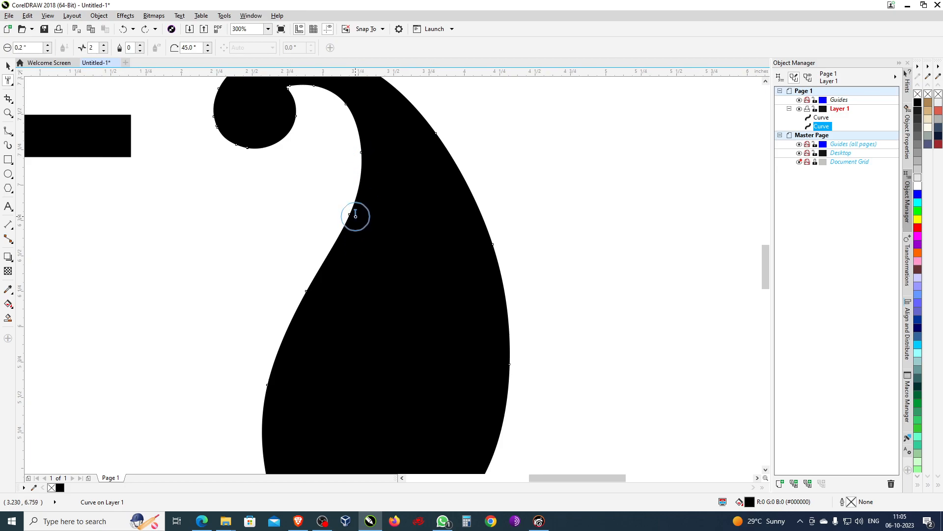
Step: Set the spike frequency to 2 and roughen the paisley's concave left edge from the neck down toward the tip
mouse_move(349, 218)
left_mouse_down()
mouse_move(281, 350)
mouse_move(265, 458)
left_mouse_up()
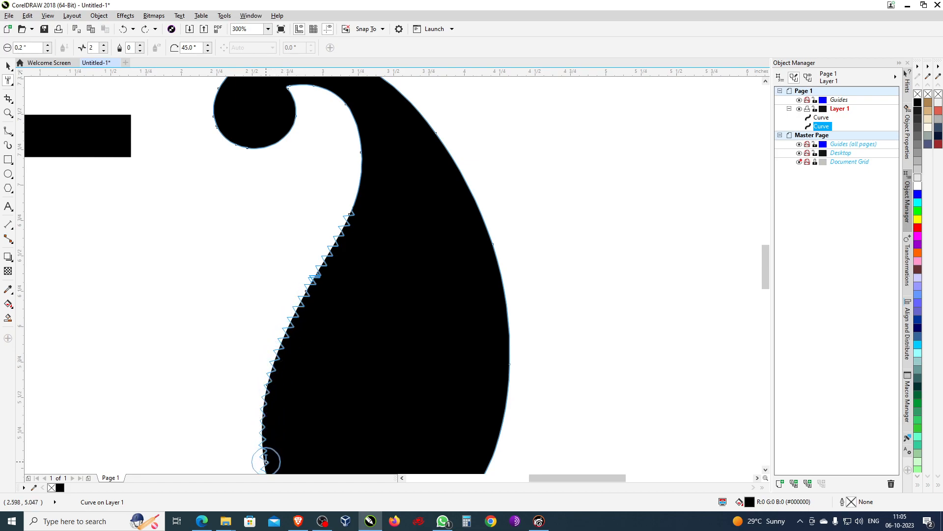
scroll(228, 252, "down", 2)
scroll(263, 407, "up", 2)
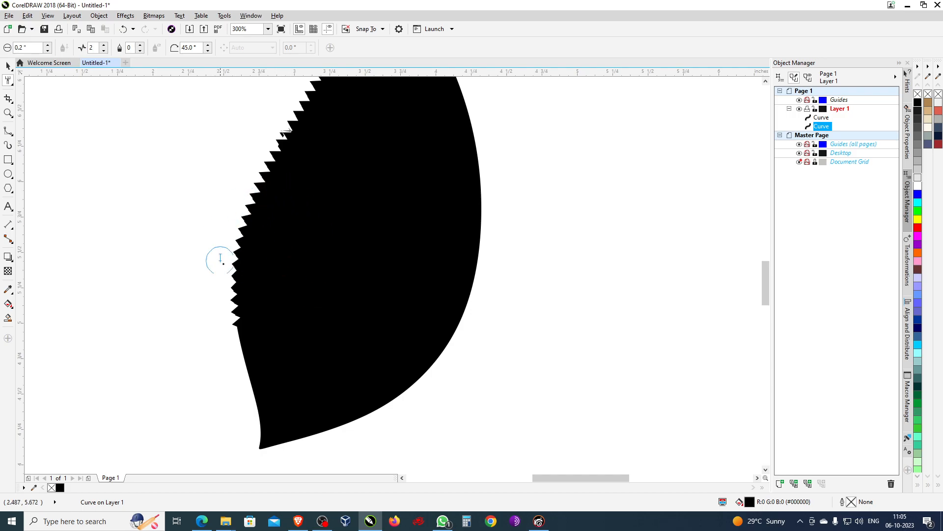
scroll(275, 306, "down", 2)
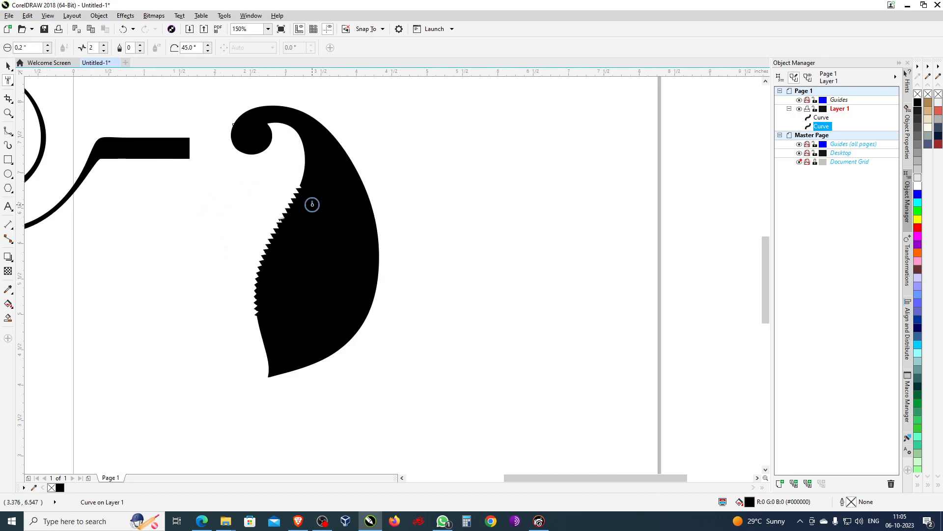
Step: With the Repel tool and its nib resized to 0.592 inches, round out the ball at the paisley's curled end
scroll(242, 95, "up", 2)
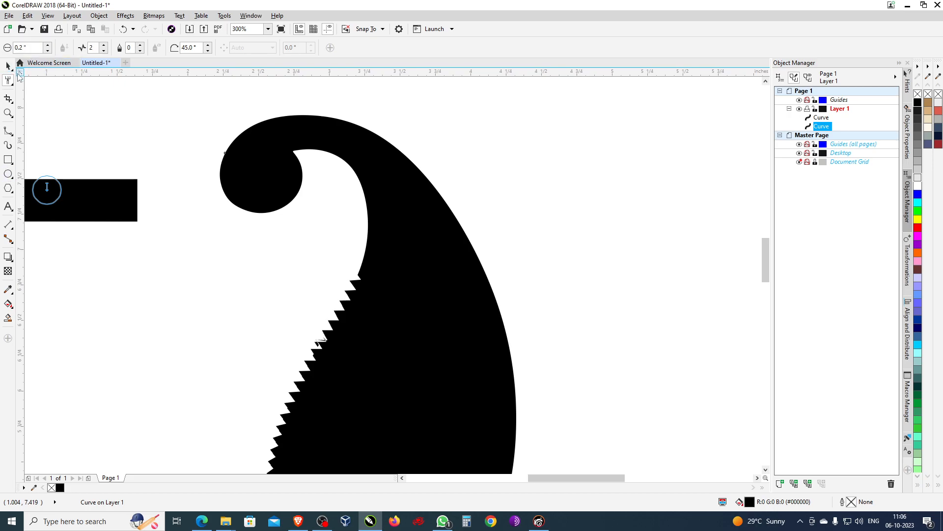
left_click(13, 86)
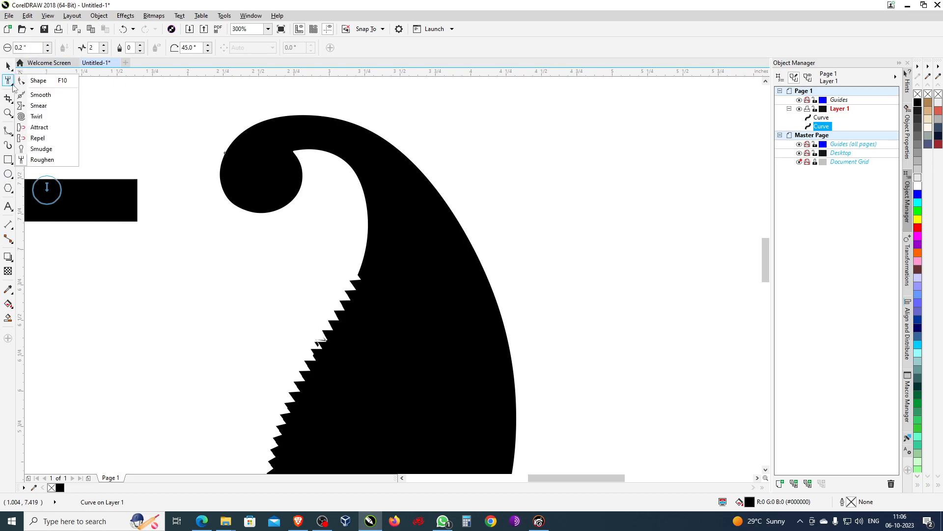
left_click(37, 138)
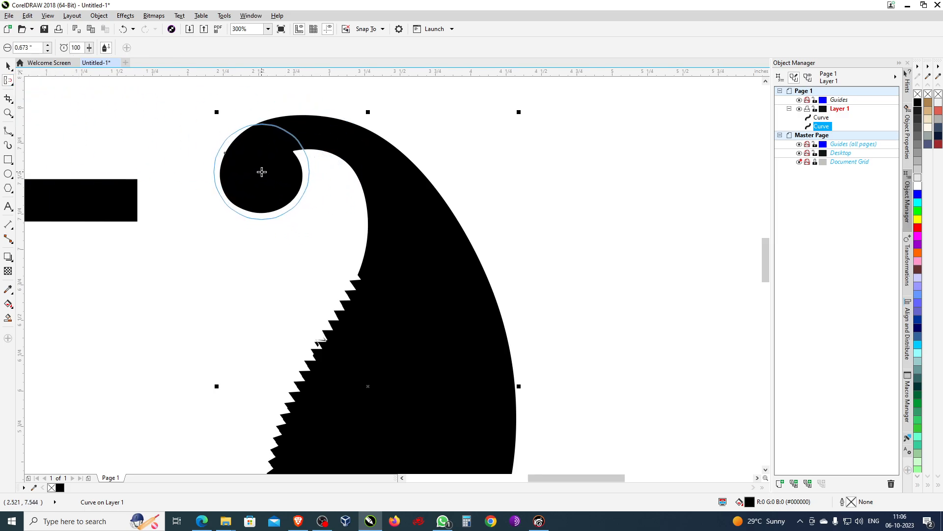
mouse_move(585, 178)
left_mouse_down()
mouse_move(621, 146)
mouse_move(614, 151)
left_mouse_up()
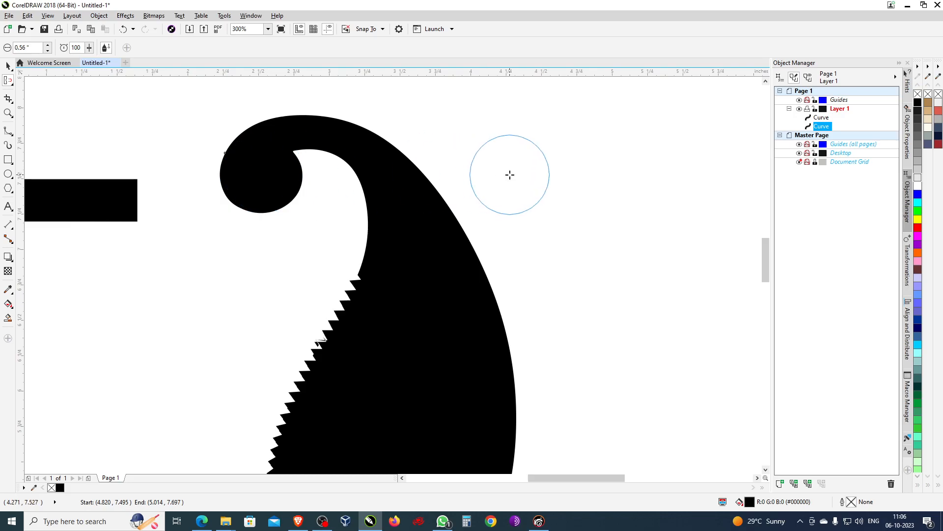
left_click_drag(510, 174, 534, 141)
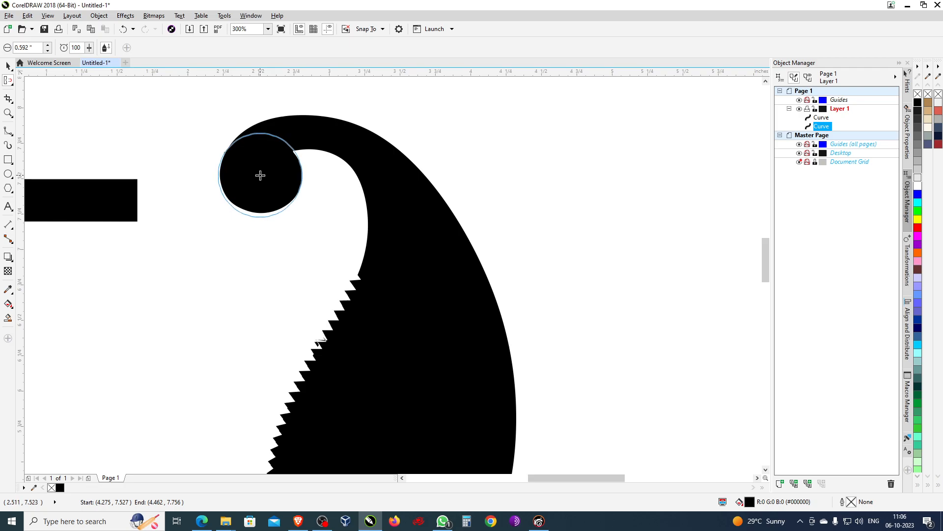
left_click_drag(260, 175, 260, 175)
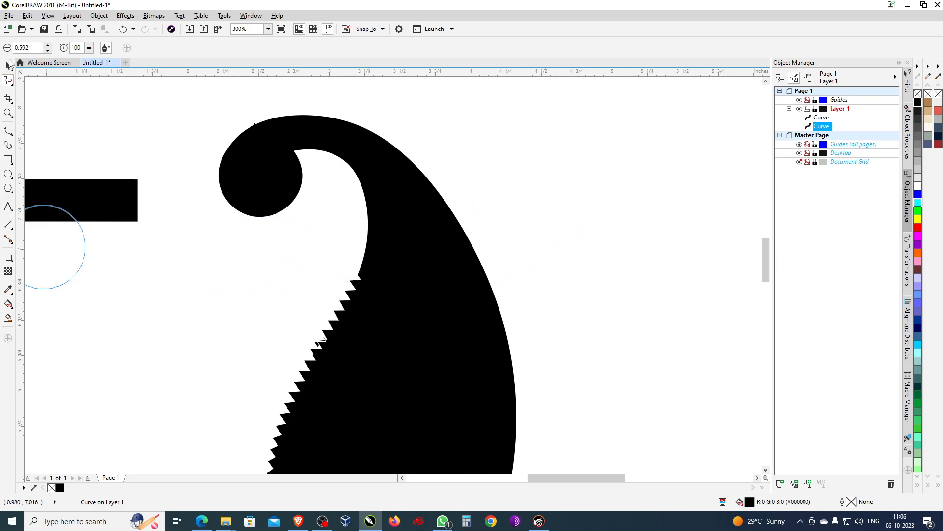
Step: With the Smear tool set to pointy smear, pull a sharp spike out of the paisley's upper right edge
left_click(11, 84)
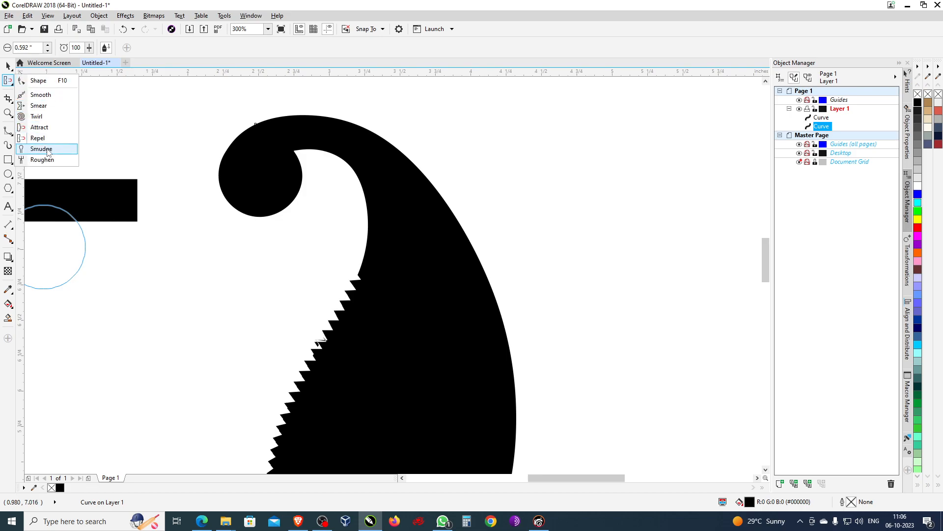
left_click(39, 105)
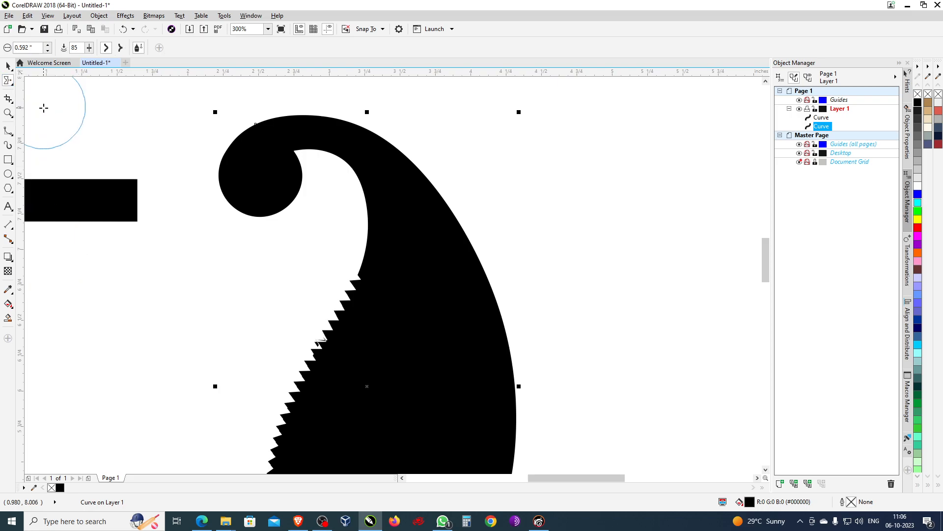
left_click(122, 49)
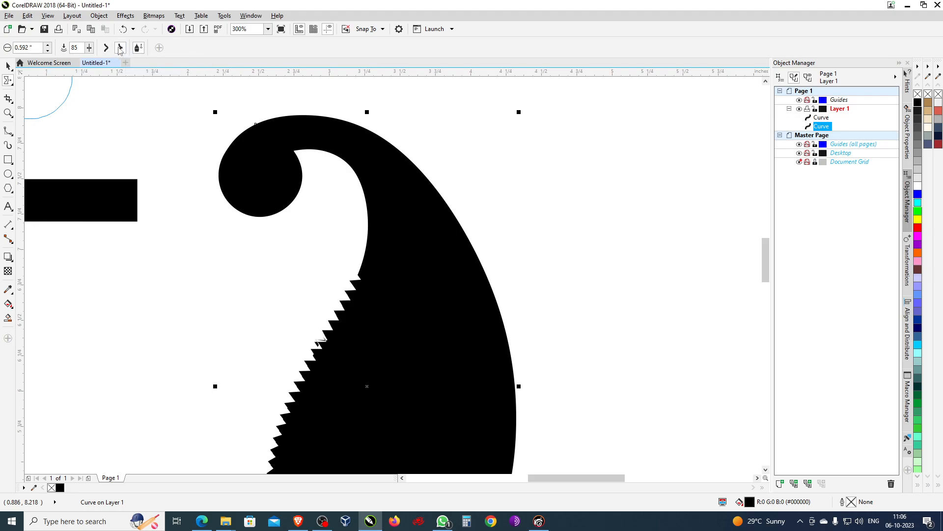
left_click_drag(452, 253, 508, 229)
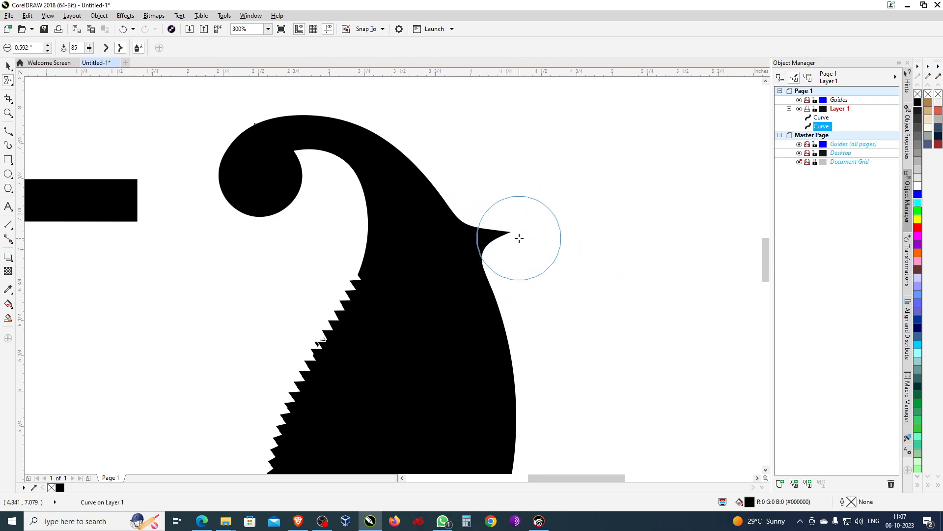
Step: Try a smooth smear that pulls a rounded bulge out of the right edge below the spike, and undo it
left_click(106, 48)
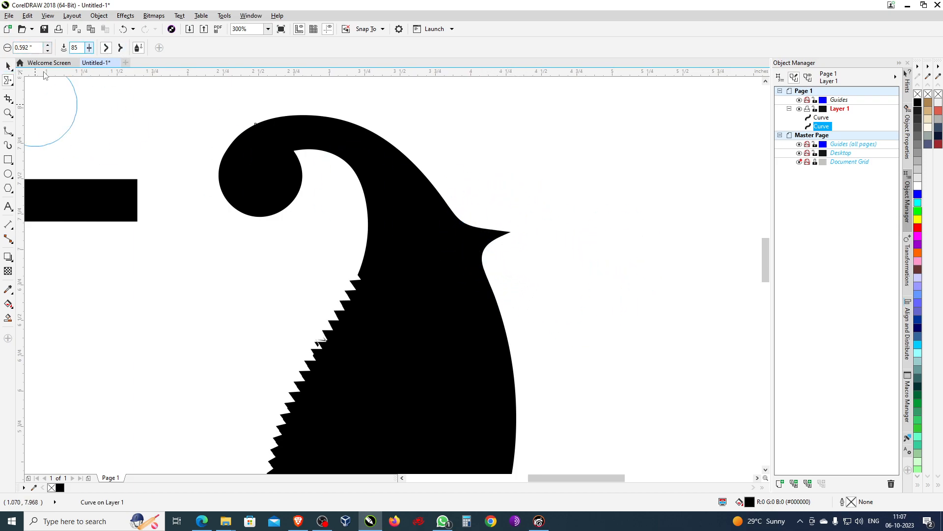
left_click_drag(465, 316, 547, 301)
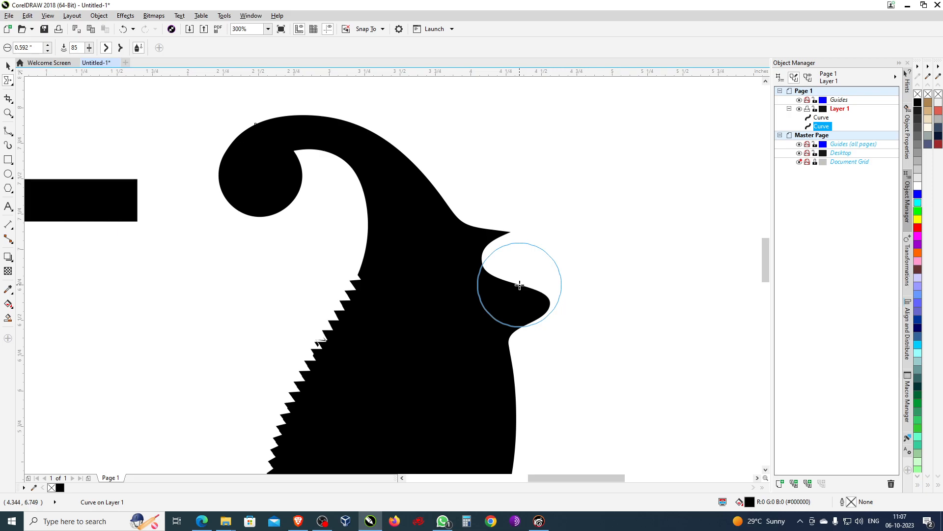
key("ctrl+z")
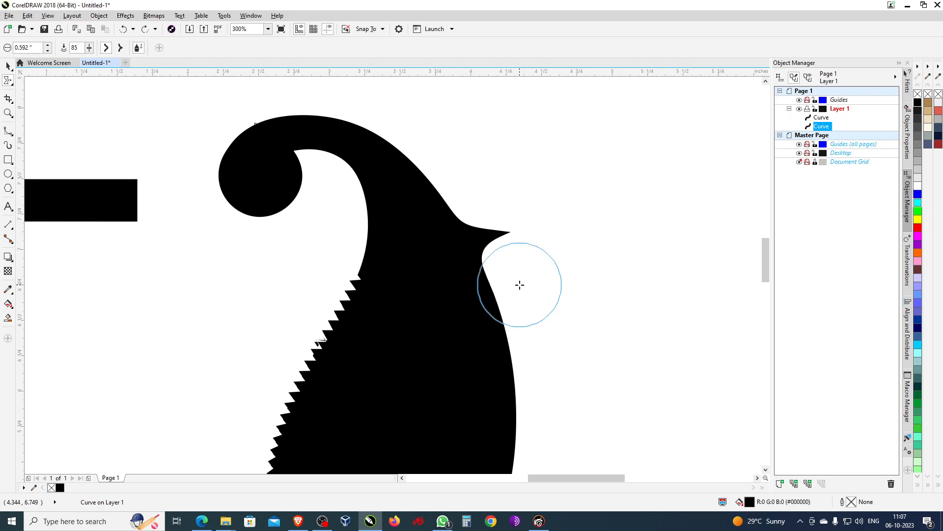
Step: Smear the paisley's right edge outward at pressure 10, and again further down at pressure 20
double_click(79, 44)
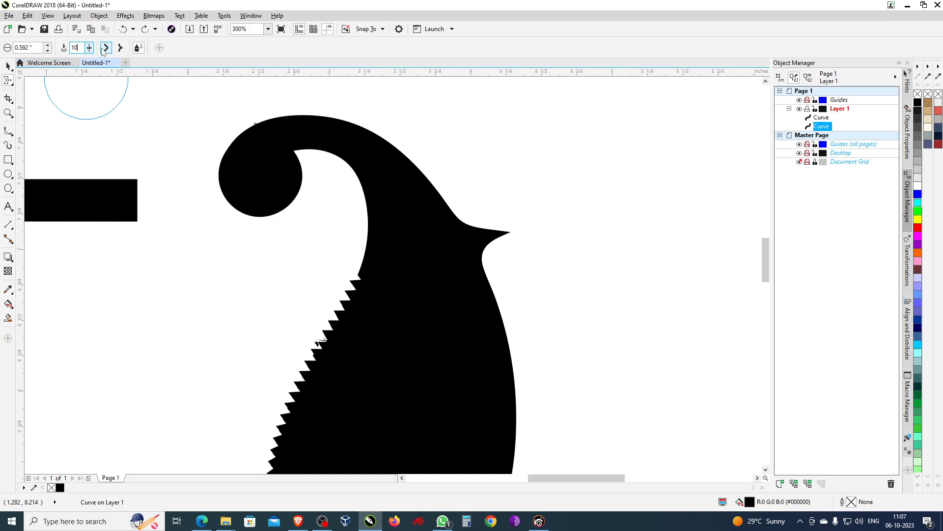
left_click_drag(493, 328, 592, 320)
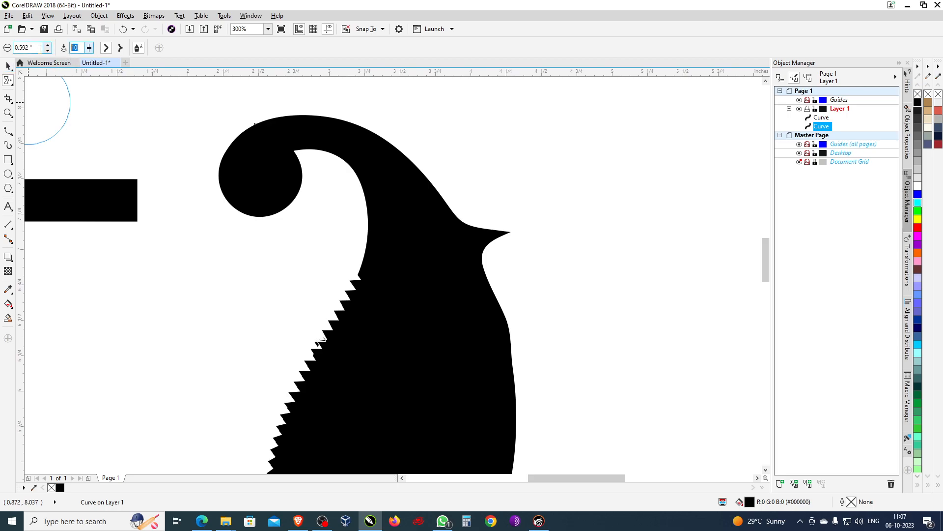
type("2")
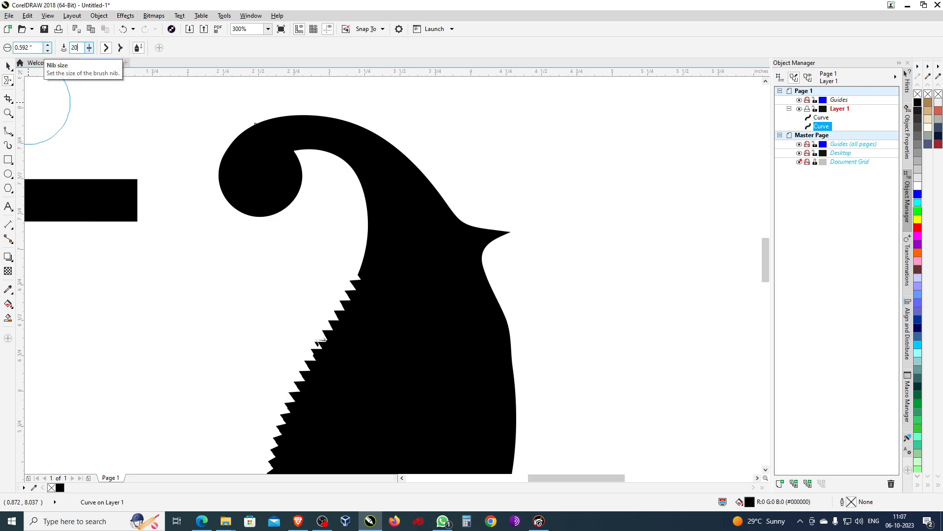
mouse_move(493, 407)
left_mouse_down()
mouse_move(588, 400)
mouse_move(619, 409)
left_mouse_up()
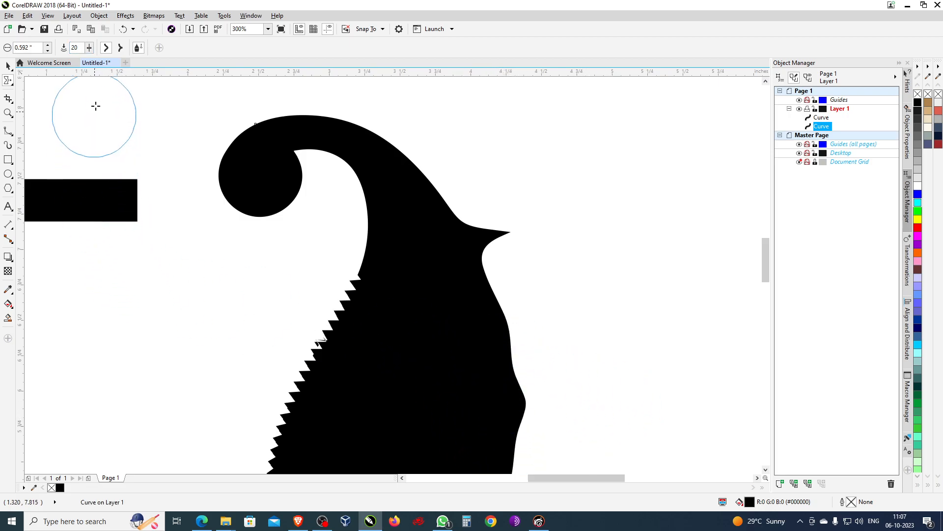
Step: Try pulling a long arm out of the edge below the spike at pressure 100, and undo all the Smear strokes
double_click(75, 48)
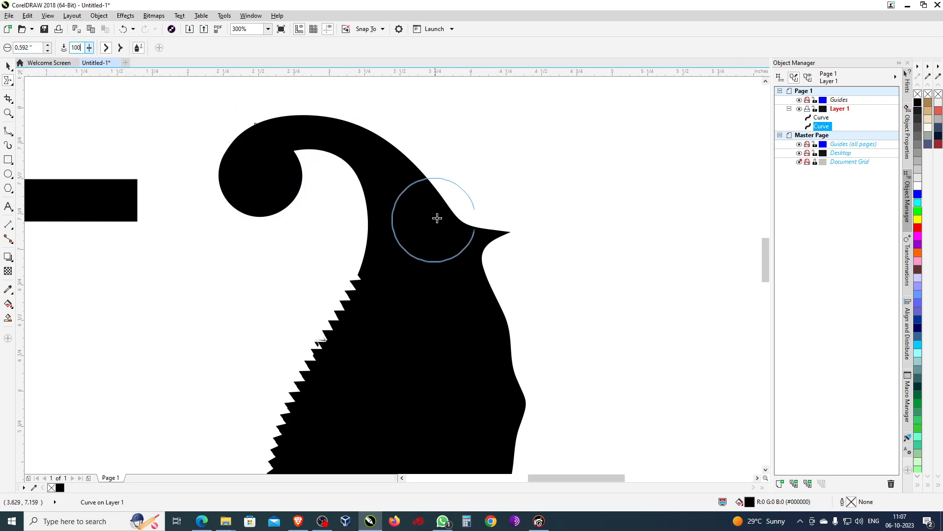
mouse_move(470, 295)
left_mouse_down()
mouse_move(505, 275)
mouse_move(668, 241)
mouse_move(788, 251)
mouse_move(813, 264)
left_mouse_up()
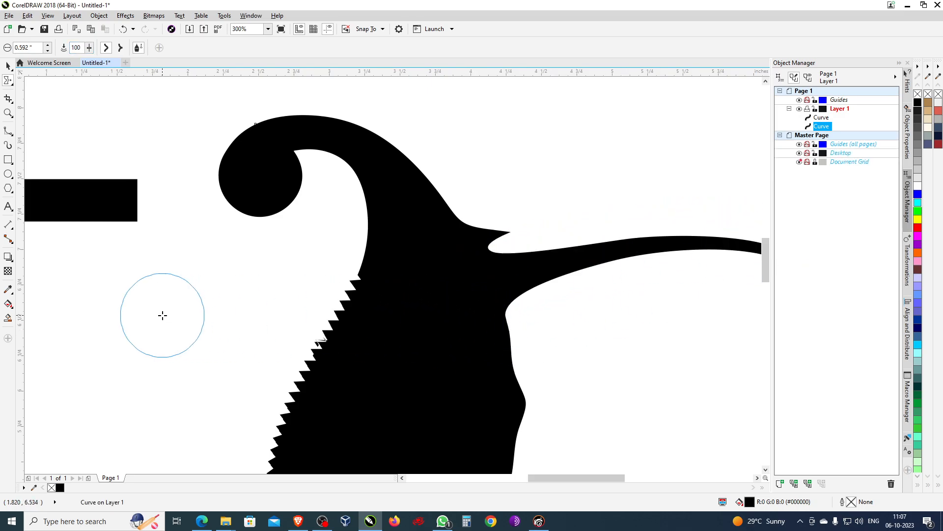
scroll(119, 259, "down", 2)
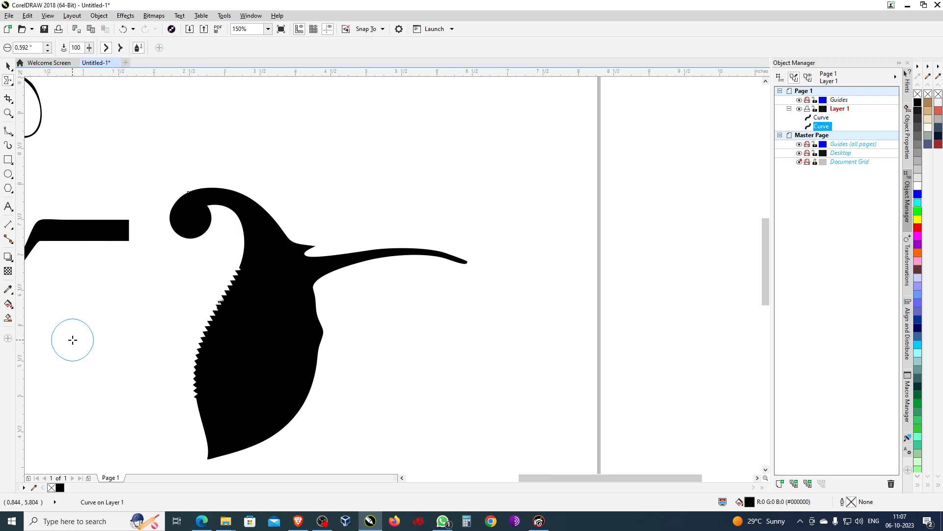
key("ctrl+z")
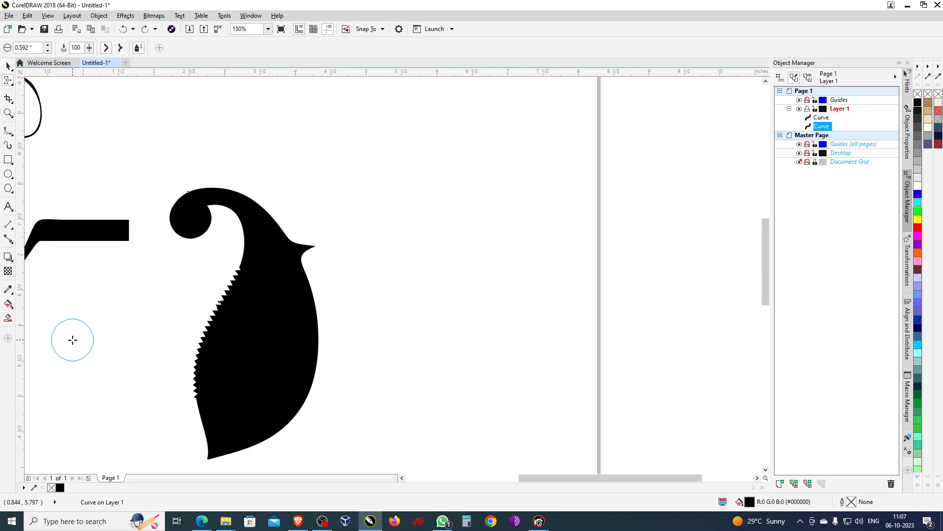
key("ctrl+z")
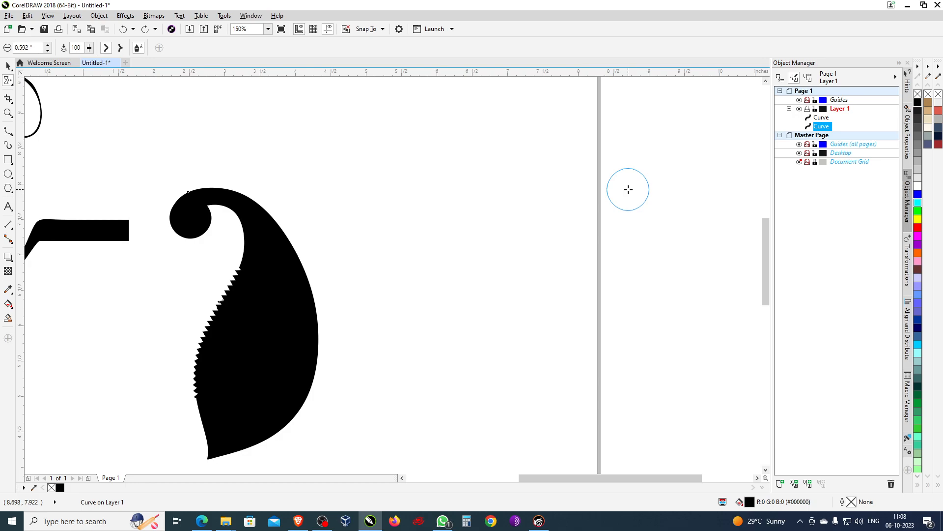
Step: Select the paisley and the distorted bar together and delete both from the page
scroll(629, 189, "down", 5)
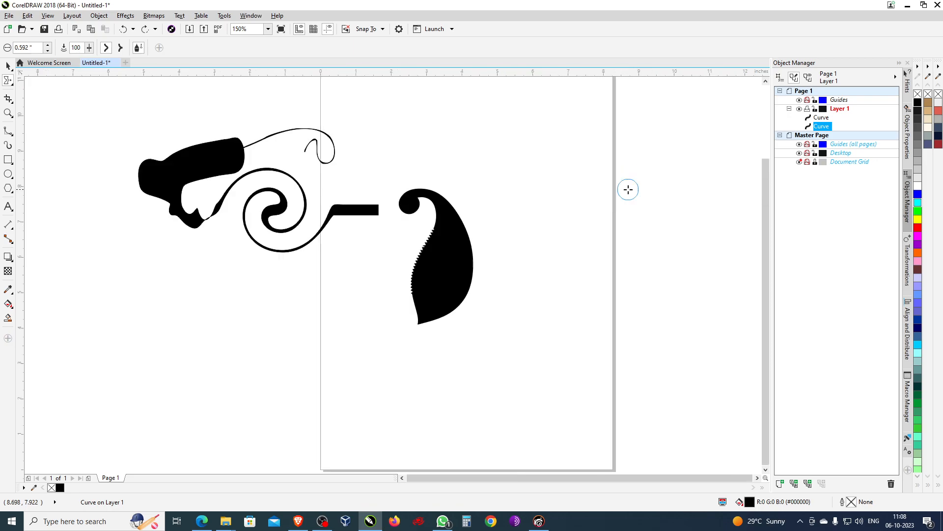
left_click(11, 66)
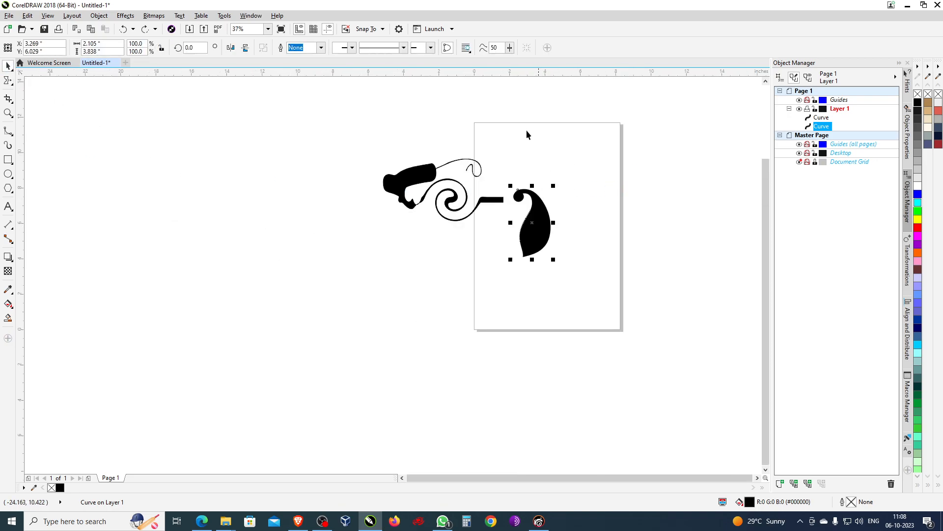
left_click_drag(367, 136, 613, 298)
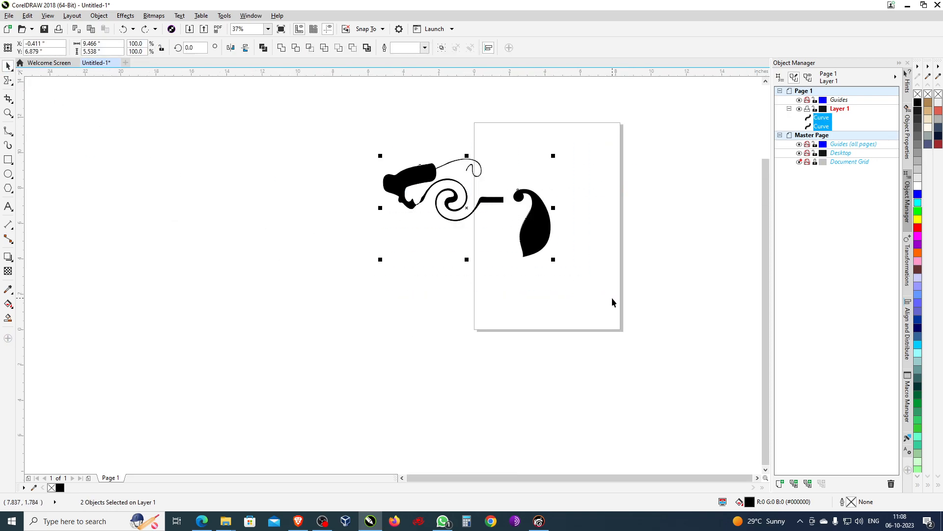
key("Delete")
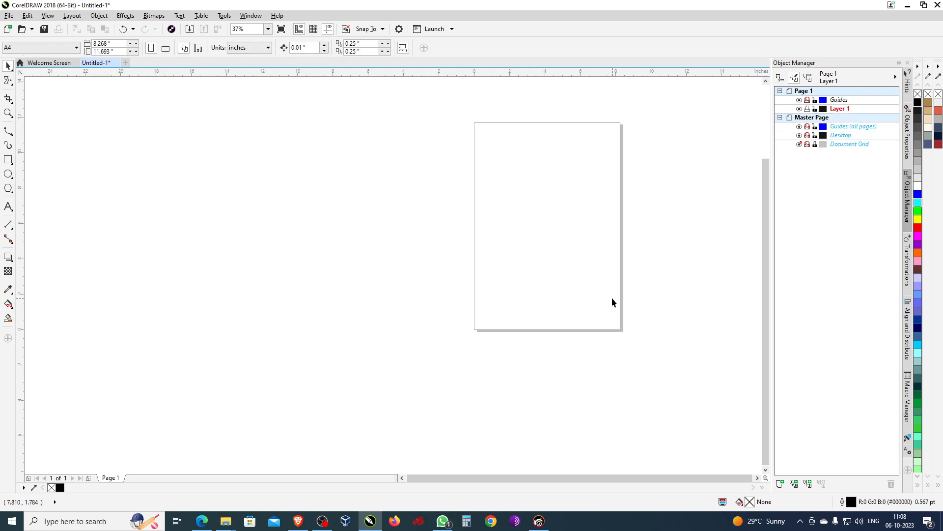
Step: Draw a horizontal 2-Point Line about 9 in long across the page and shift it slightly up and to the left
scroll(602, 196, "up", 2)
scroll(602, 194, "up", 2)
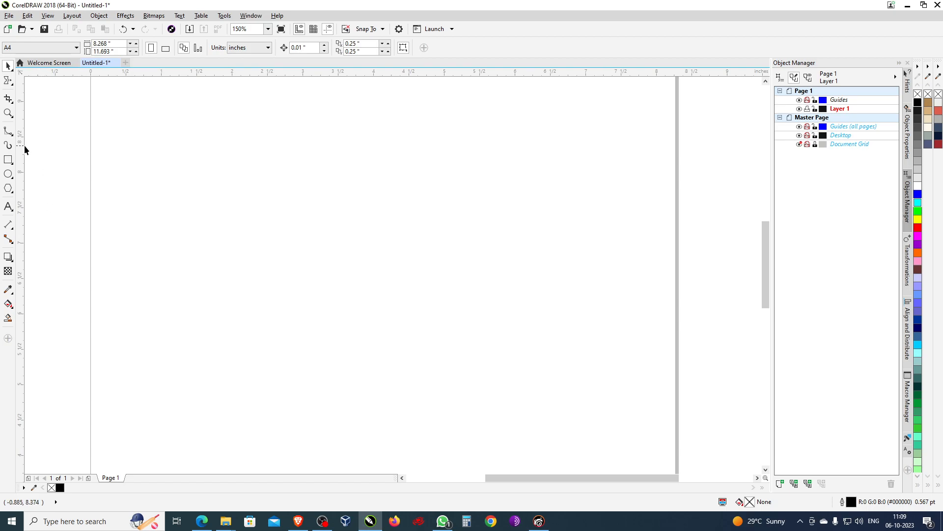
left_click(12, 134)
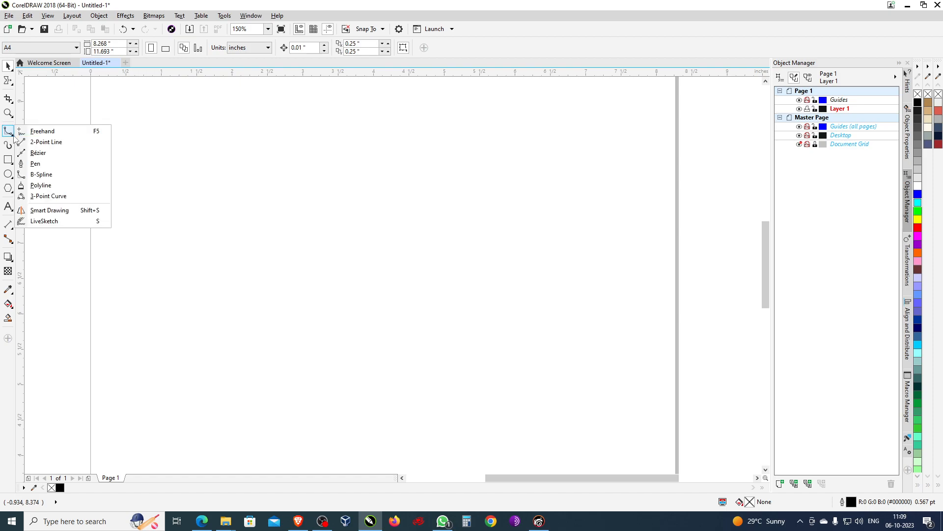
left_click(62, 142)
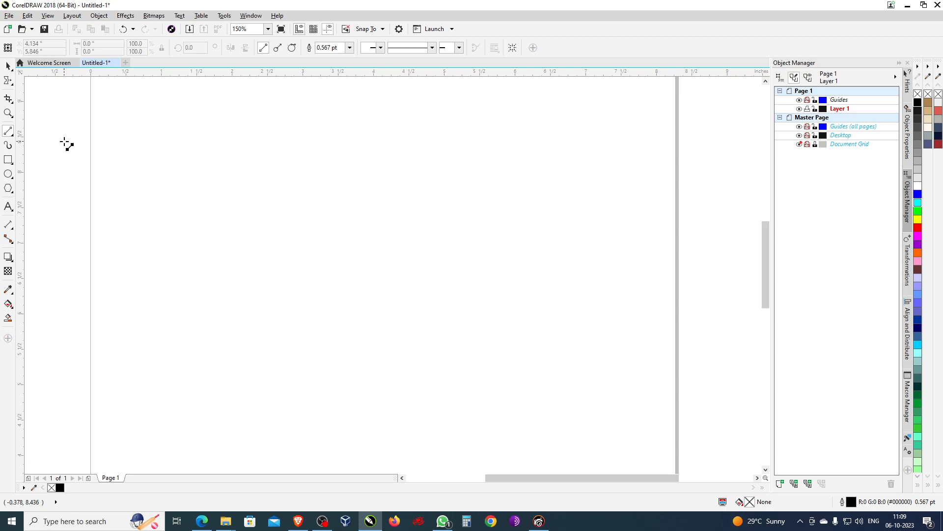
left_click_drag(72, 198, 708, 199)
left_click(9, 66)
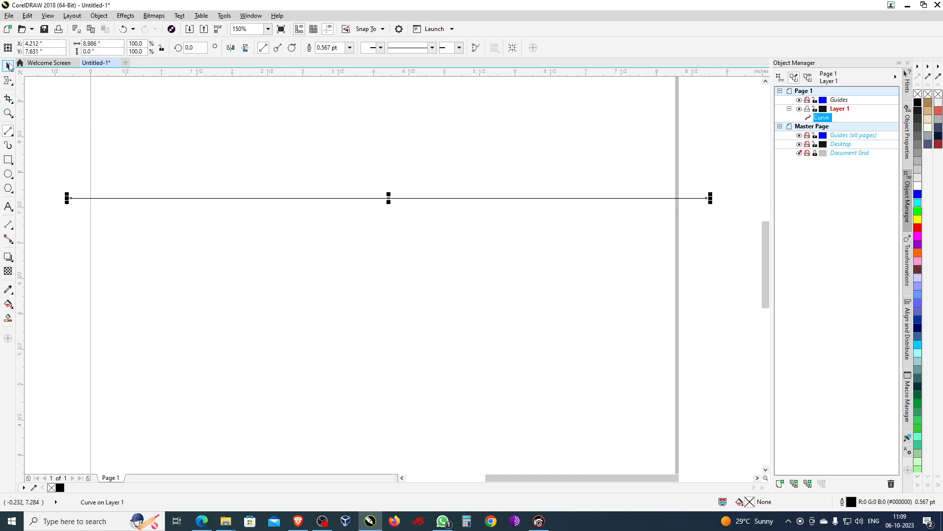
left_click_drag(389, 198, 376, 177)
left_click(413, 270)
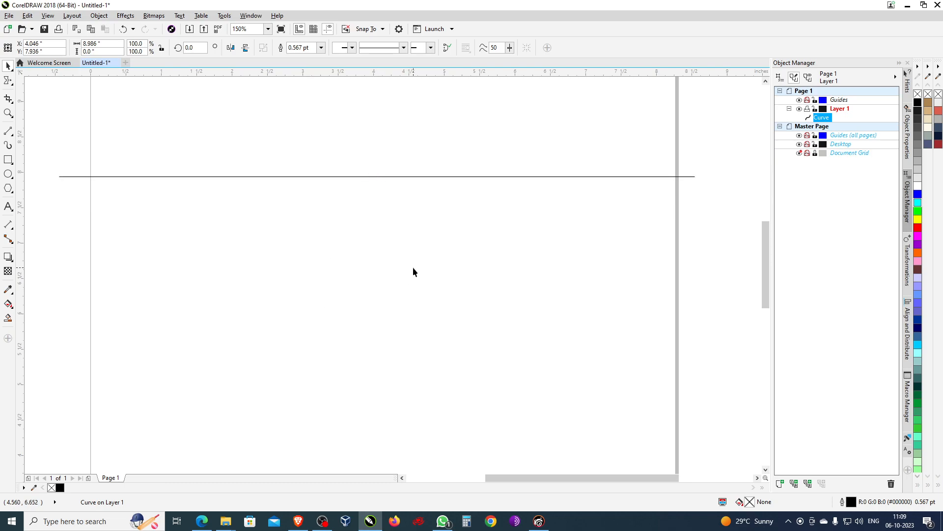
Step: Draw a three-sided polygon about 2.2 in wide and 1.9 in high below the horizontal line
left_click(7, 188)
left_click_drag(393, 243, 566, 372)
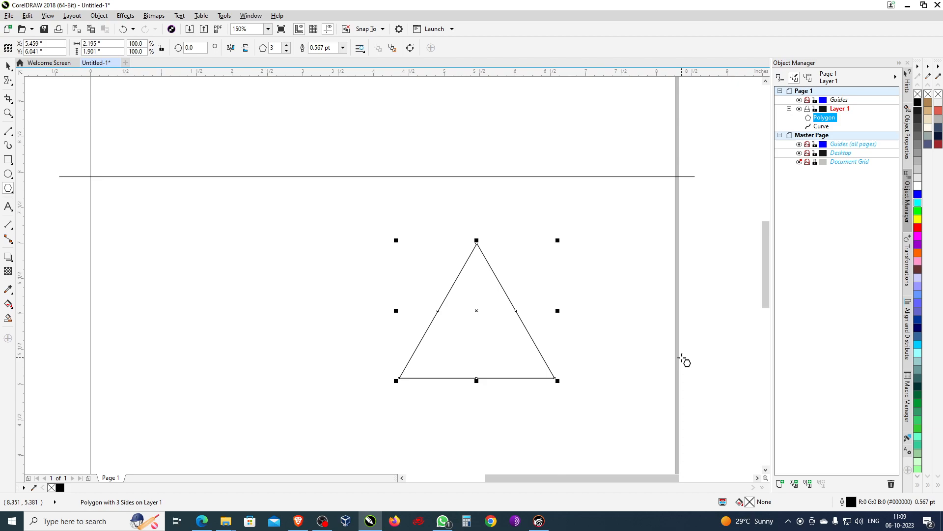
Step: Delete the horizontal line and move the triangle up and to the left, near the middle of the page width
left_click(9, 66)
left_click(327, 177)
key("Delete")
left_click_drag(498, 343, 427, 235)
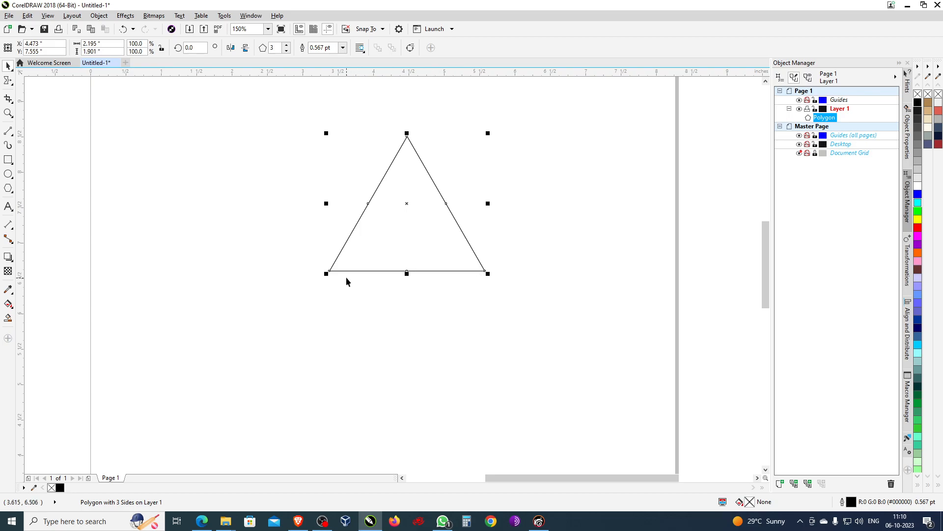
left_click(469, 282)
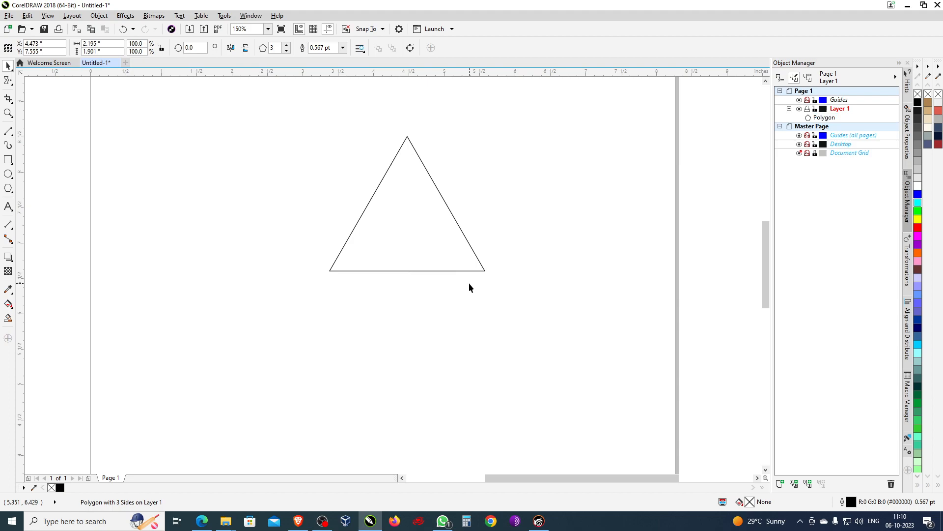
Step: Lock the triangle's width-to-height ratio and set its width to 2 in
left_click(419, 271)
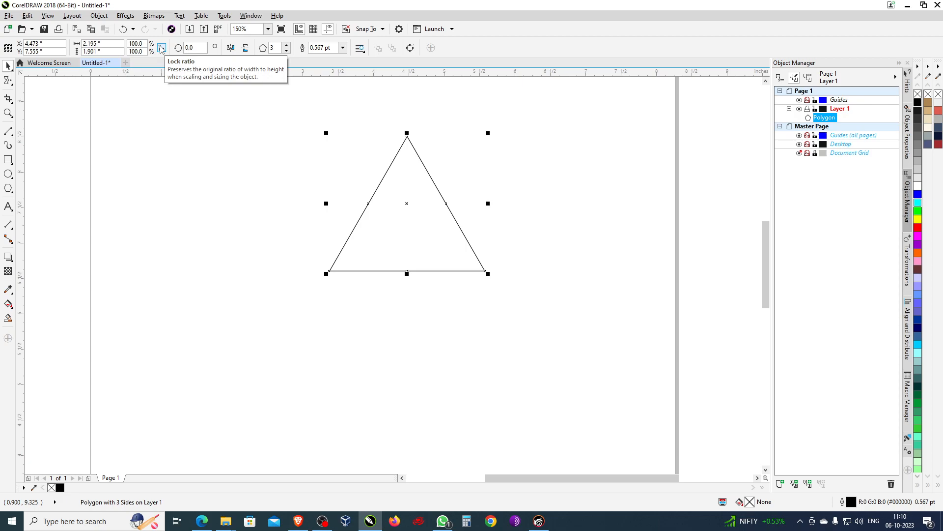
left_click(162, 48)
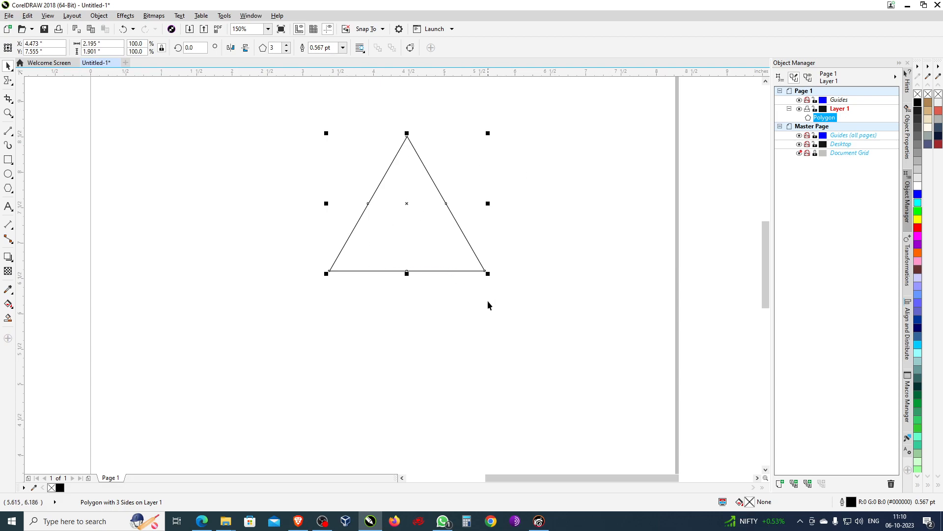
double_click(86, 43)
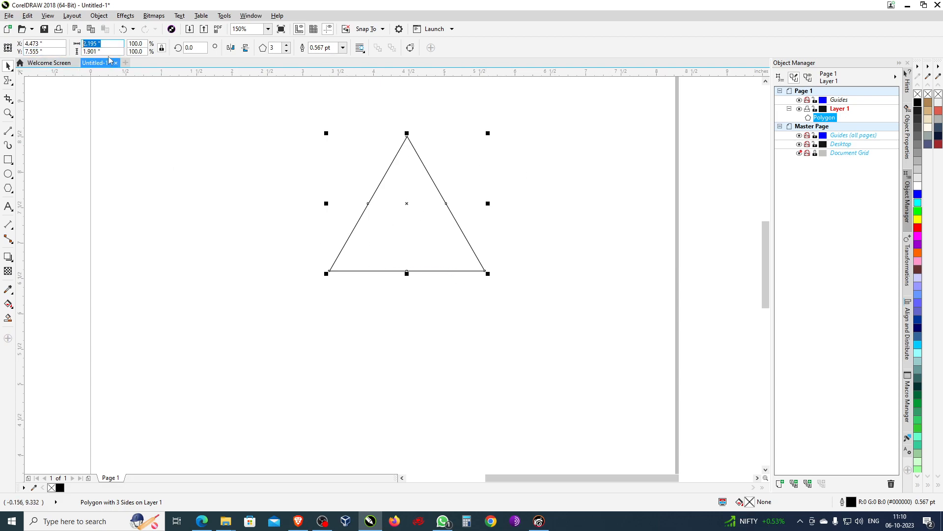
type("2")
key("Return")
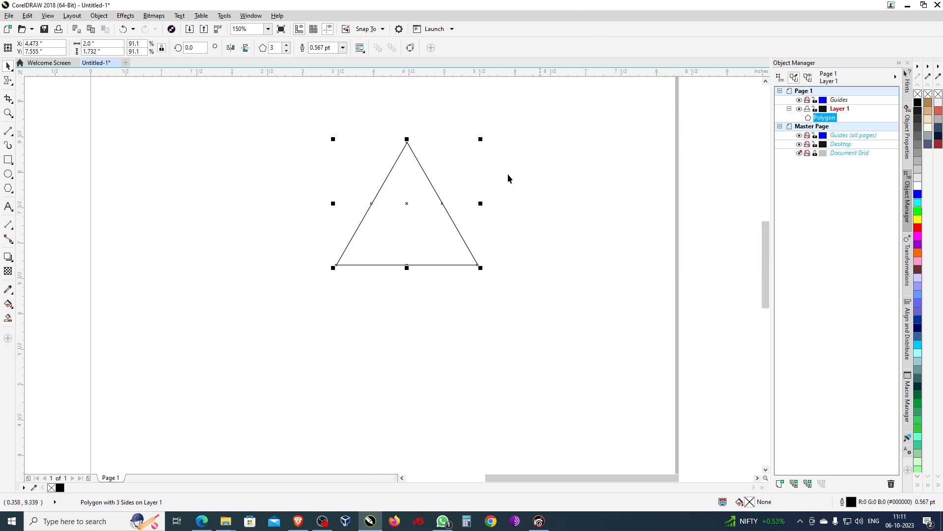
Step: Set the triangle's width to 1 in with the proportions locked, and deselect it
left_click(89, 44)
type("1")
key("Return")
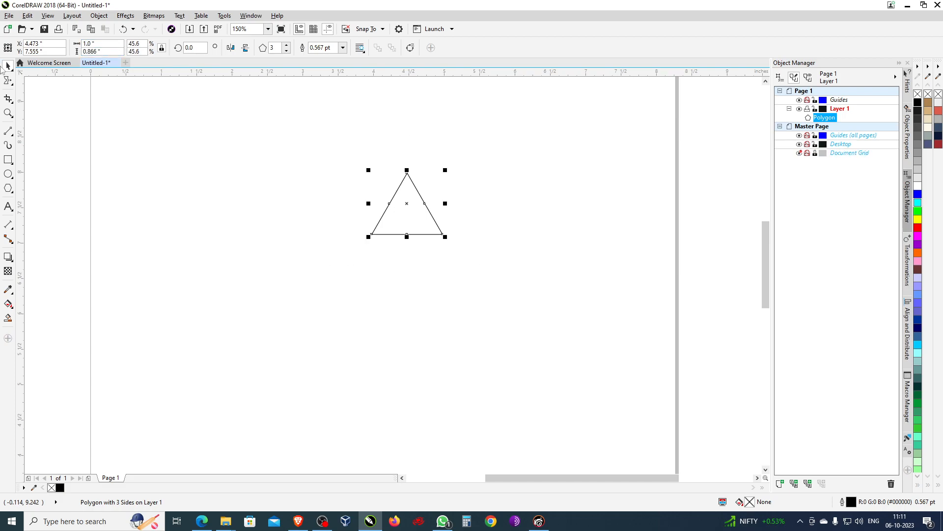
left_click(461, 234)
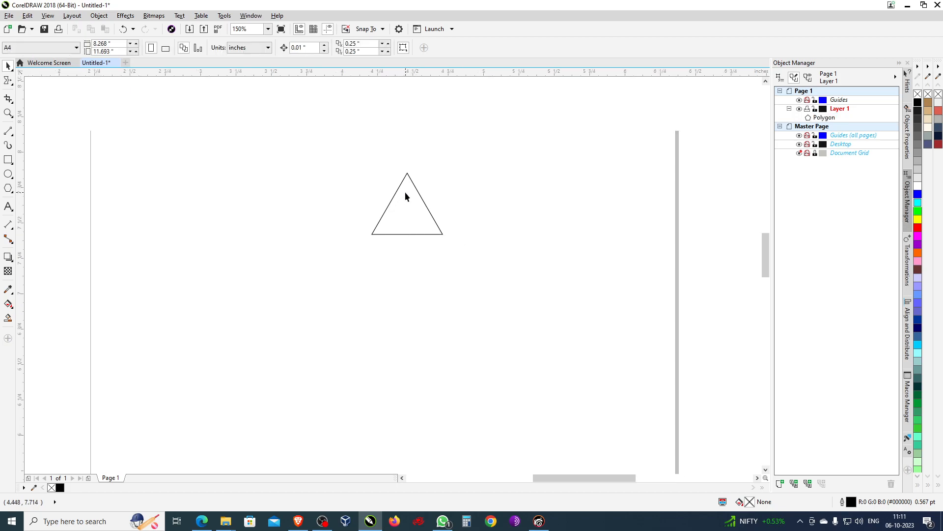
Step: Draw a vertical 2-Point Line about 1.15 in long through the right half of the triangle
scroll(406, 194, "up", 3)
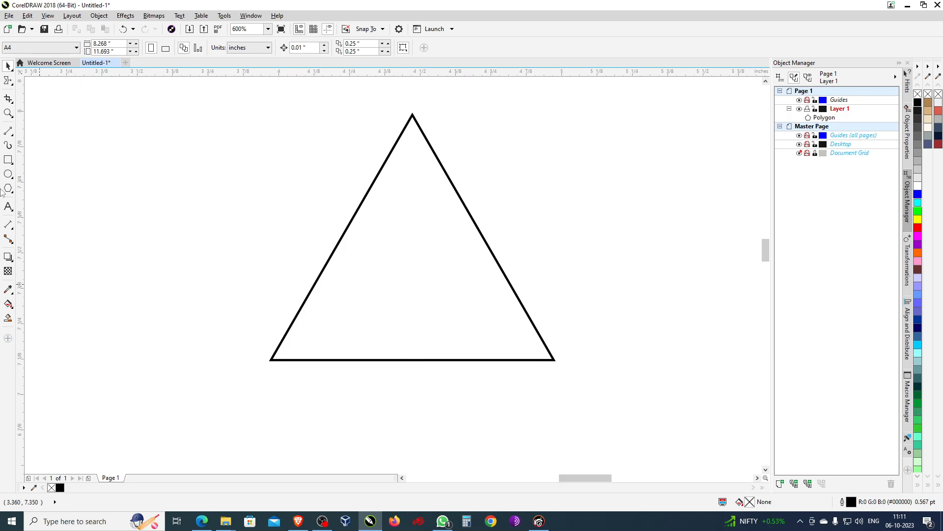
left_click(8, 130)
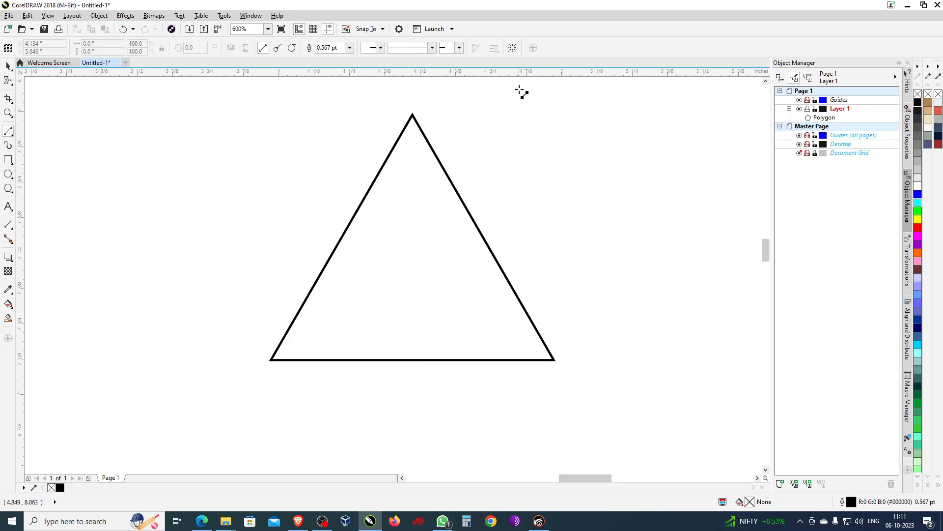
left_click_drag(520, 84, 519, 414)
left_click(8, 66)
scroll(347, 215, "down", 1)
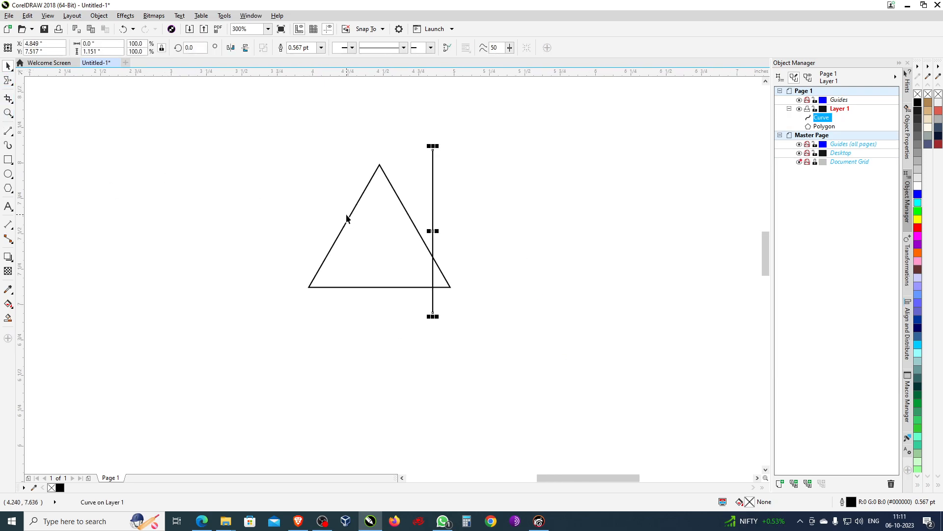
Step: Select the vertical line and the triangle together and align their centers horizontally
left_click_drag(284, 111, 551, 374)
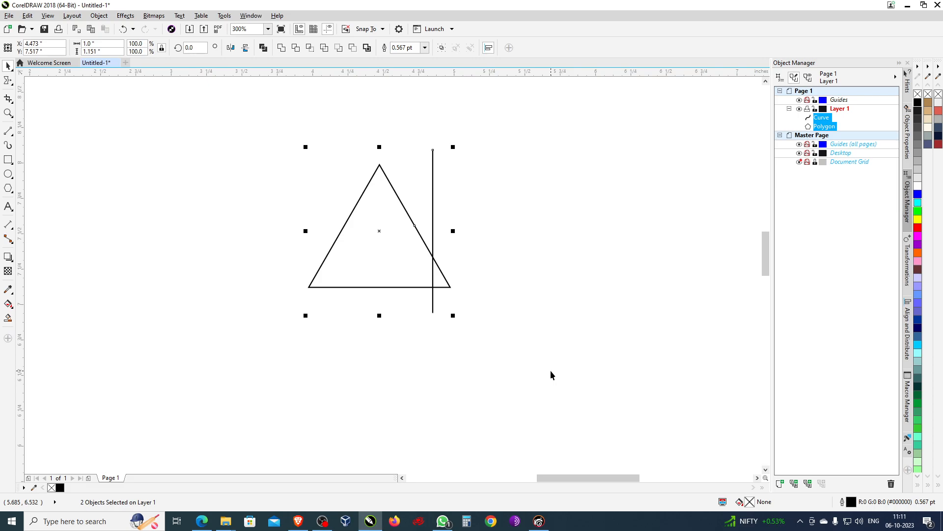
key("c")
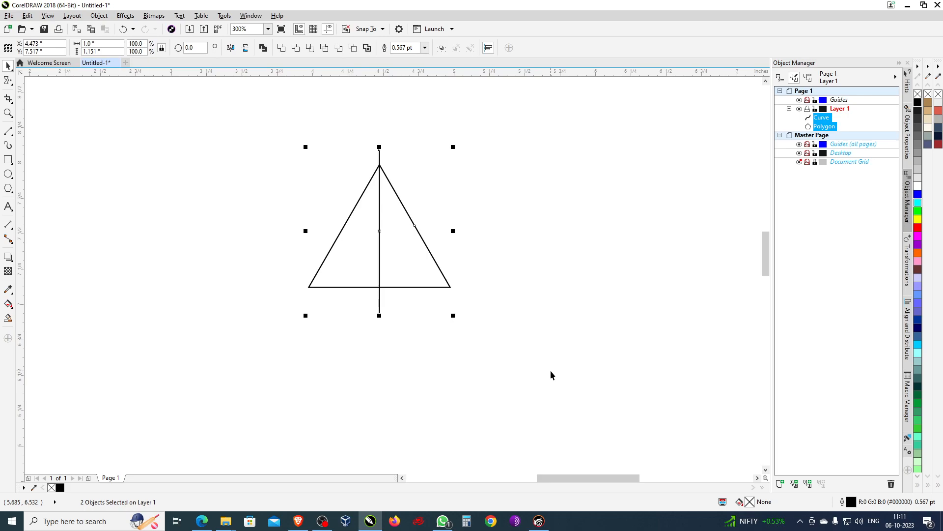
left_click(467, 354)
Step: Move the triangle up and to the right, clear of the vertical line, and examine the Align and Distribute commands for it alone
scroll(293, 268, "down", 3)
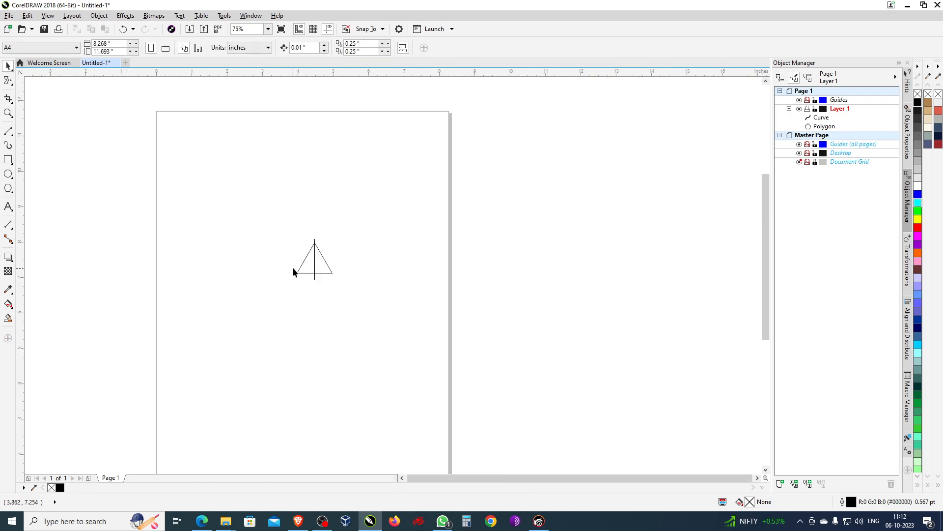
left_click_drag(316, 264, 374, 232)
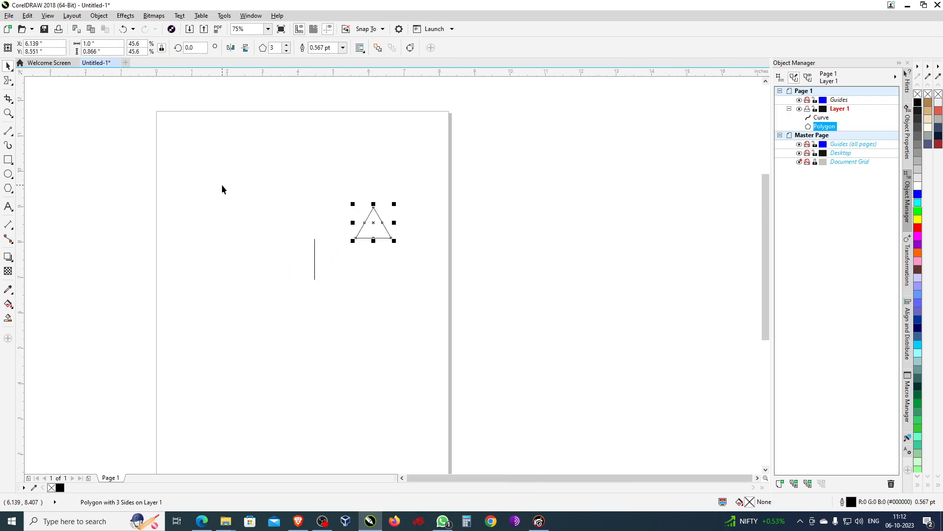
left_click(100, 16)
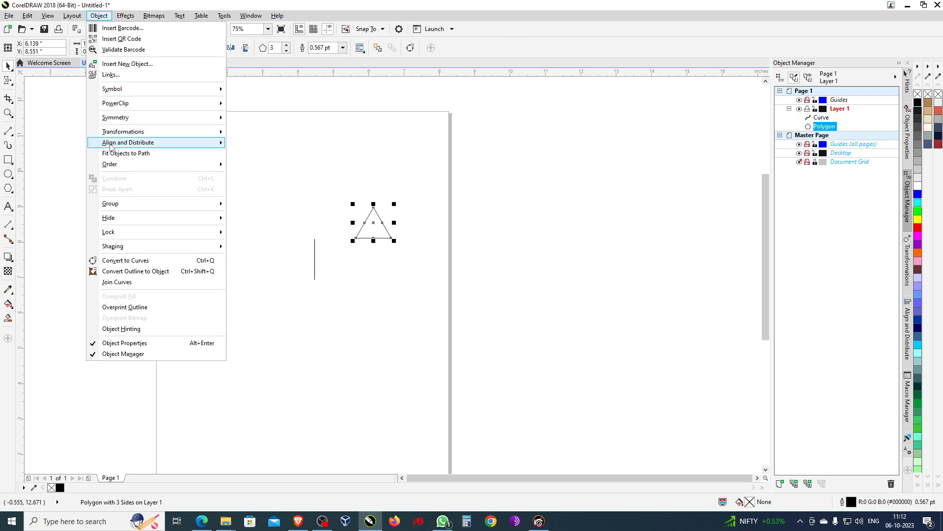
mouse_move(107, 147)
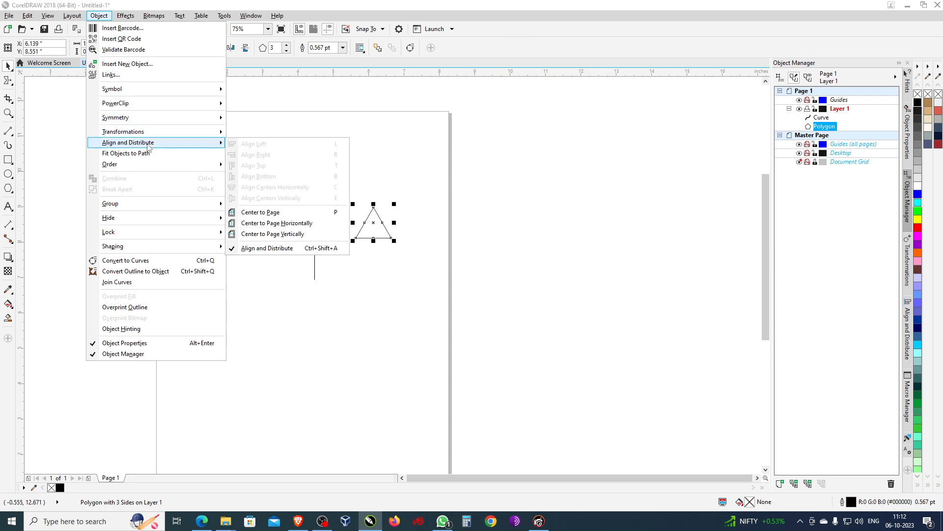
left_click(452, 176)
left_click(450, 183)
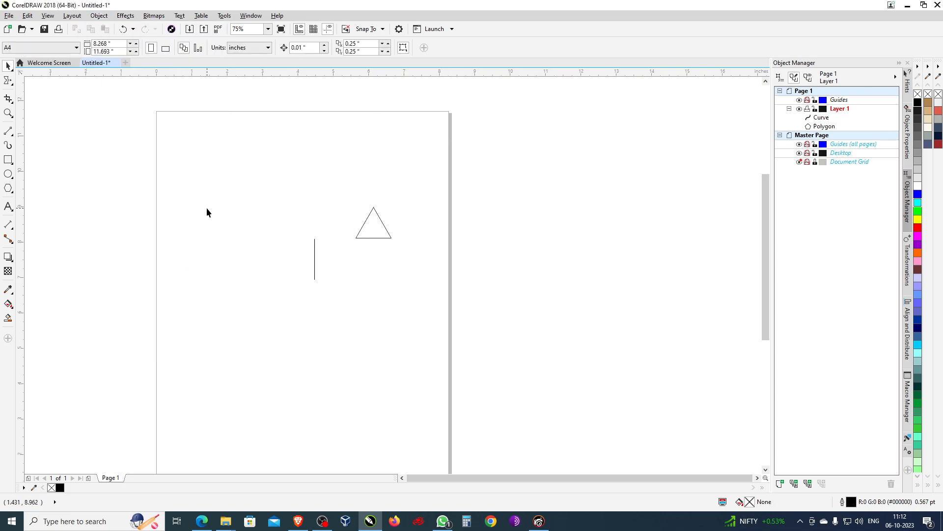
left_click_drag(226, 143, 299, 148)
Step: Check the Align and Distribute commands with nothing selected, and bring up the Align and Distribute docker and close it
left_click(99, 17)
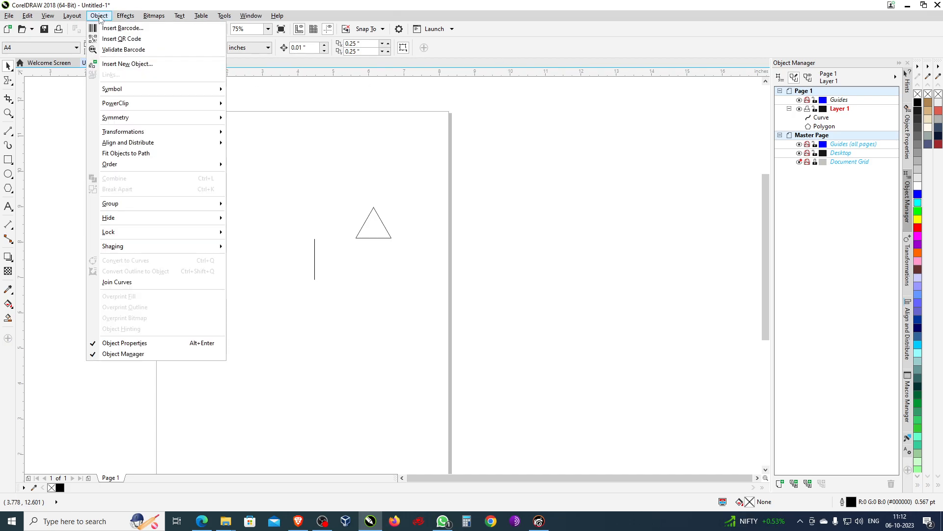
mouse_move(107, 144)
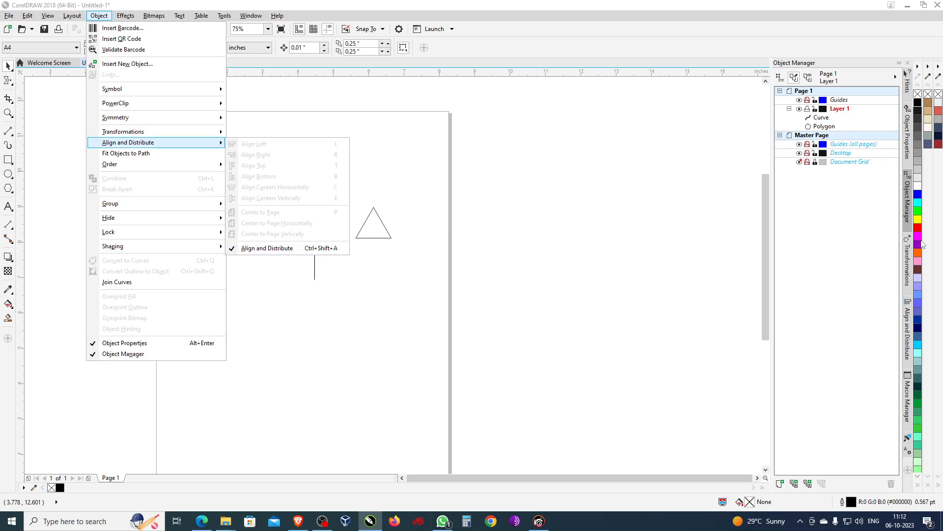
left_click(908, 326)
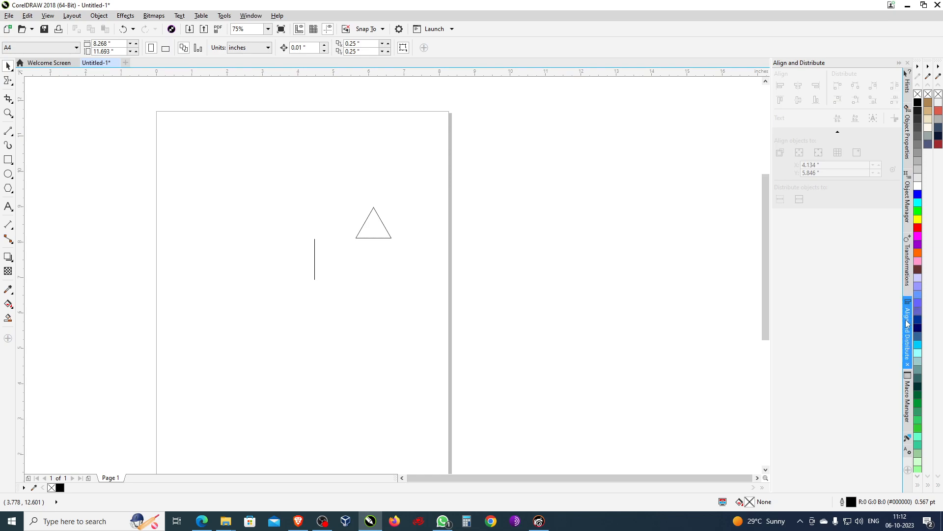
left_click(908, 63)
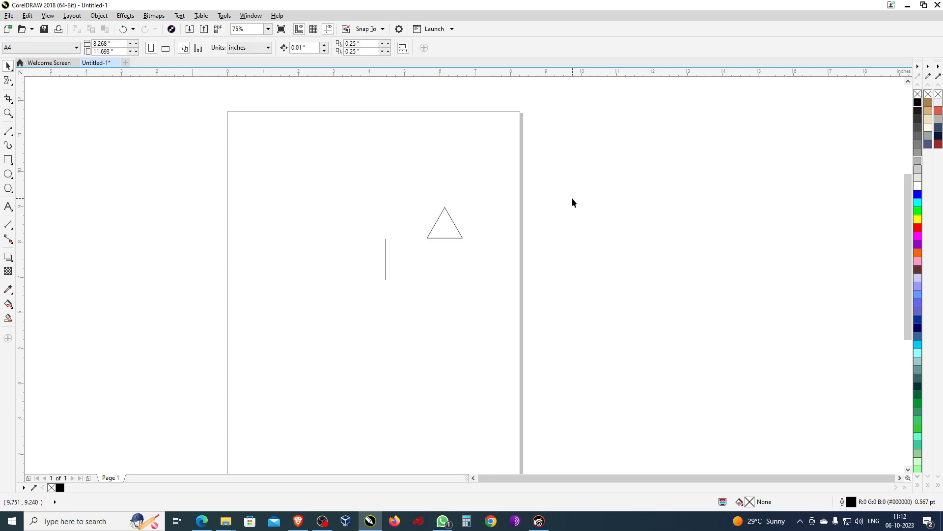
Step: Select the vertical line and the triangle together and review the Align and Distribute commands and their shortcuts
left_click_drag(208, 160, 664, 386)
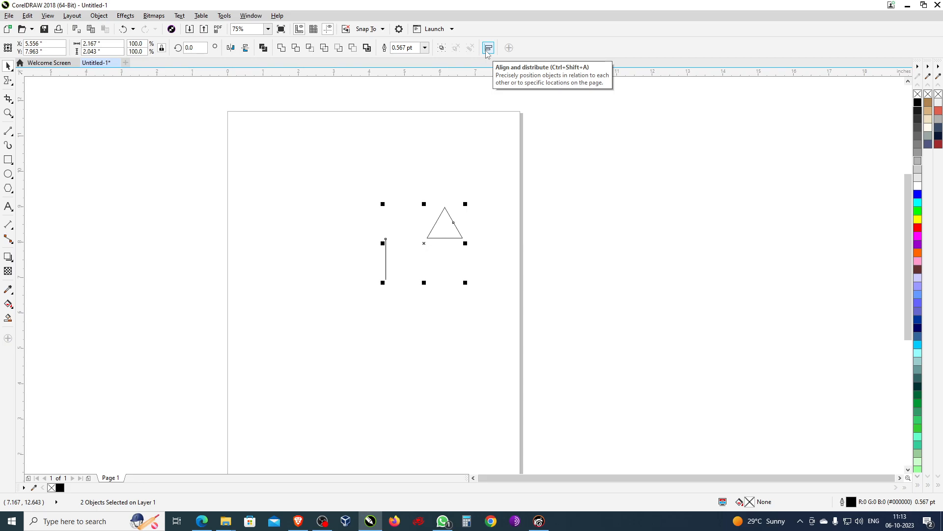
left_click(102, 16)
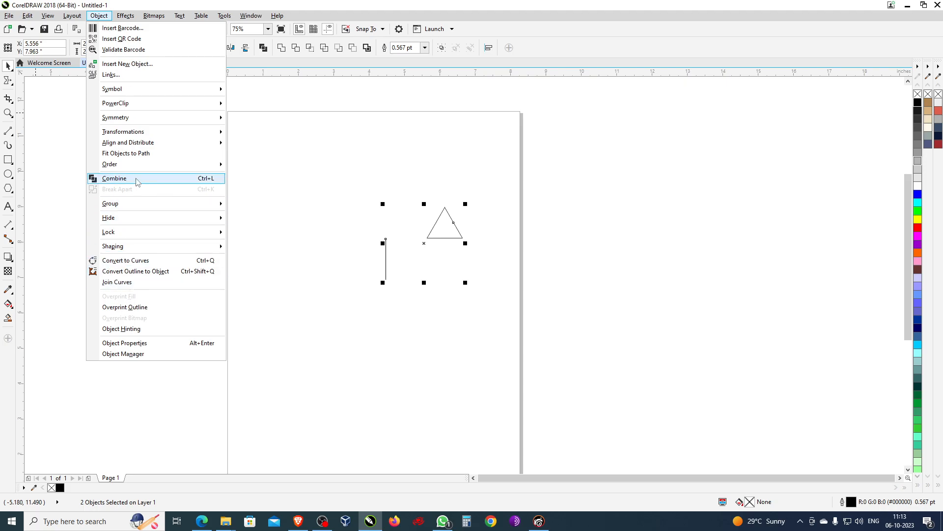
mouse_move(142, 145)
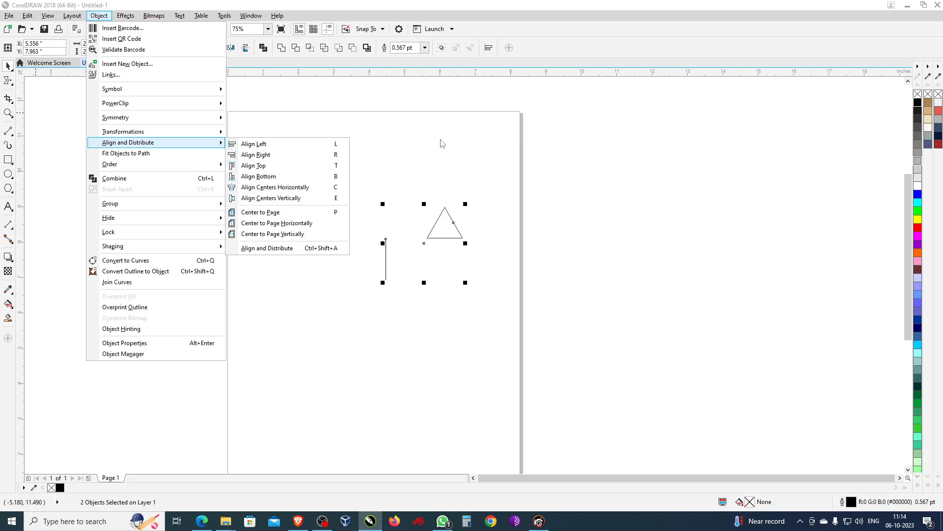
left_click(698, 222)
Step: Draw three separate circles side by side on the empty area right of the page, the middle one largest and the rightmost about 1.58 in
scroll(229, 209, "down", 1)
scroll(607, 184, "up", 2)
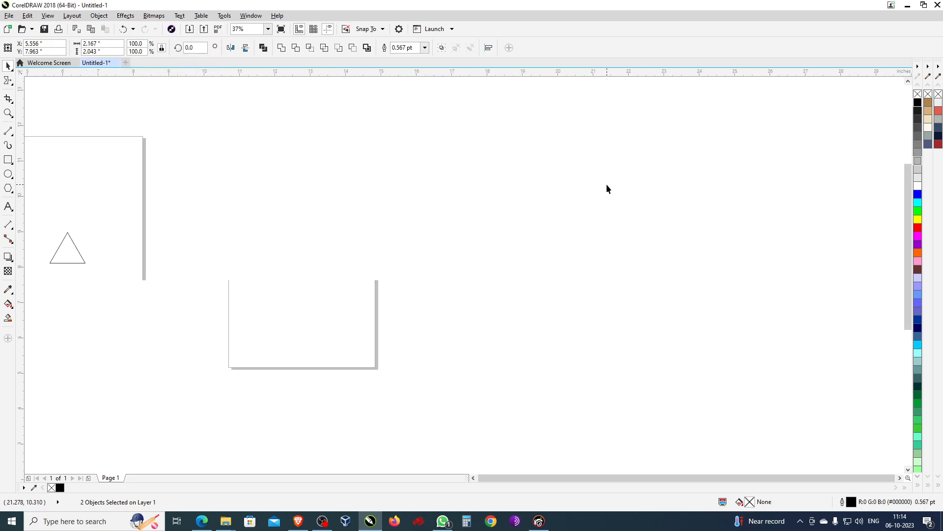
left_click(9, 174)
left_click_drag(216, 193, 348, 323)
mouse_move(401, 202)
left_mouse_down()
mouse_move(569, 331)
mouse_move(562, 363)
left_mouse_up()
left_click_drag(635, 242, 743, 352)
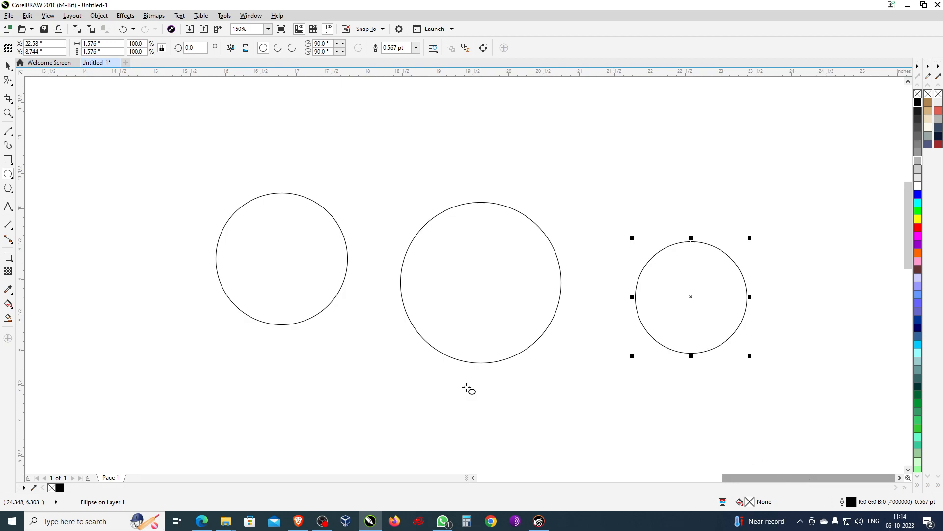
Step: Select all three circles and align them to the left, right, top and bottom edges in turn
left_click(8, 65)
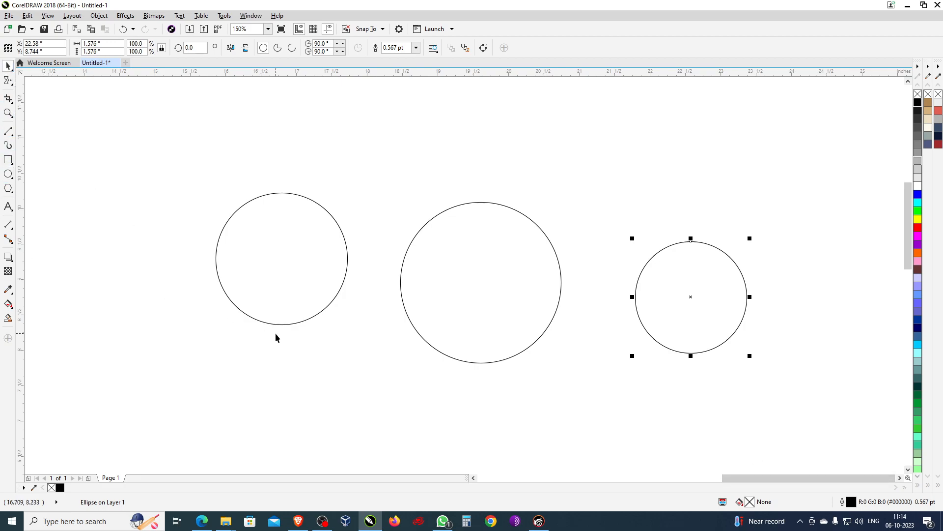
left_click_drag(95, 149, 823, 444)
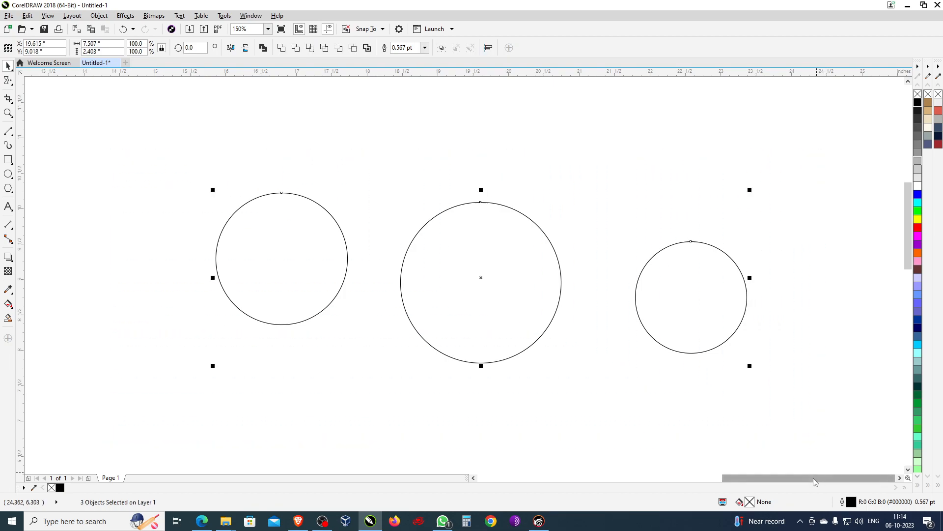
key("l")
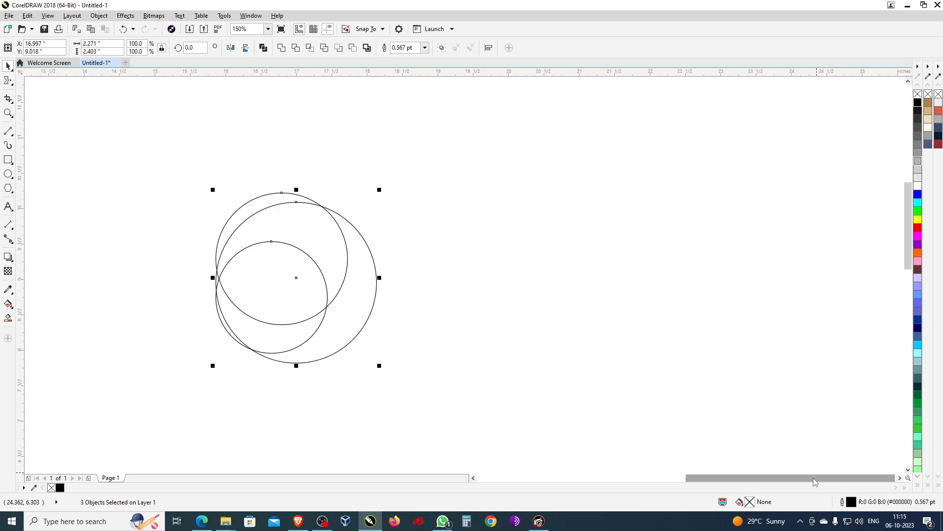
key("r")
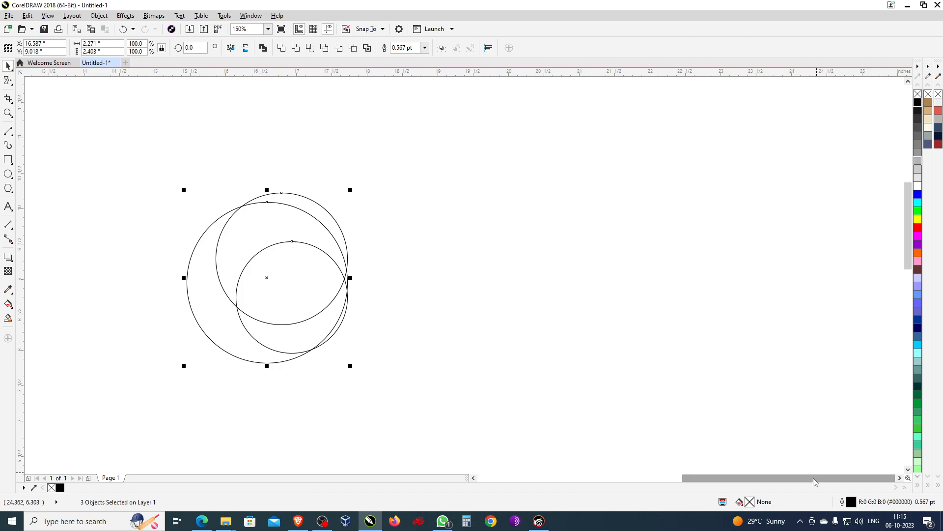
key("t")
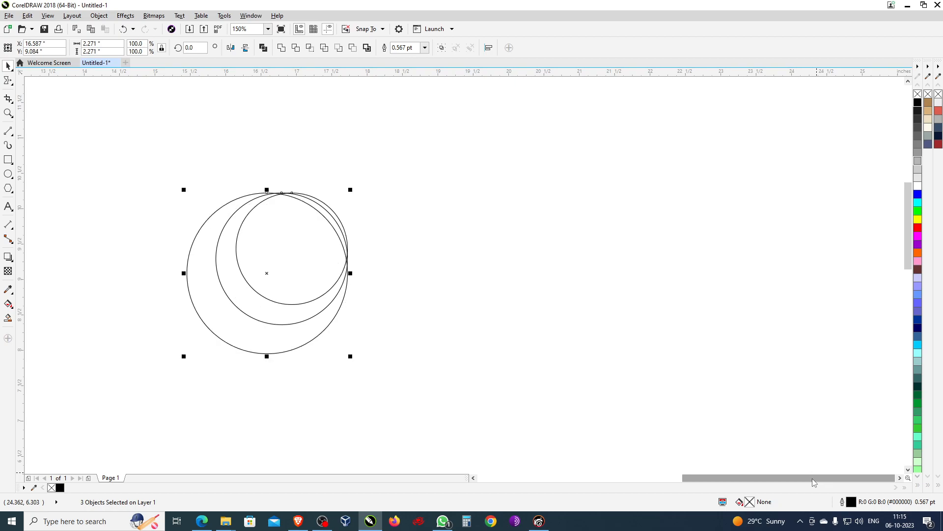
key("b")
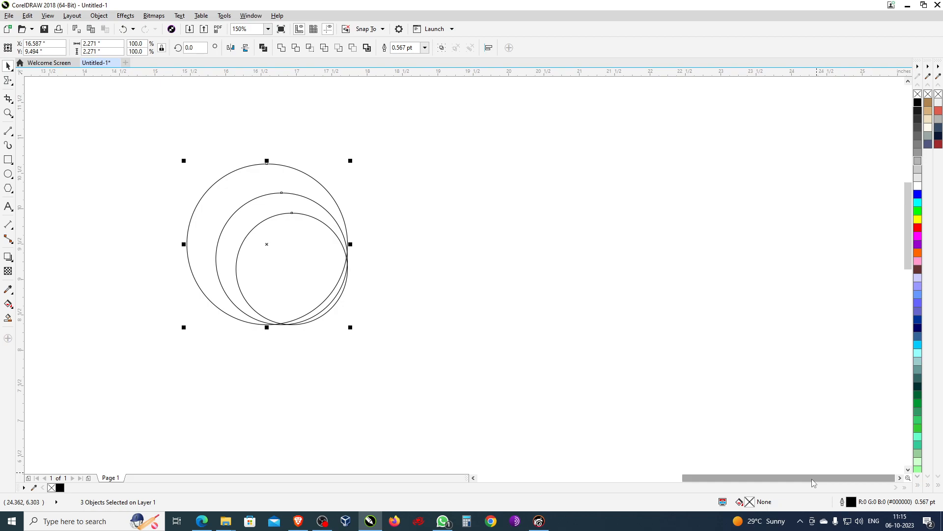
Step: Align the three circles by their horizontal and vertical centers, and center them on the page
key("c")
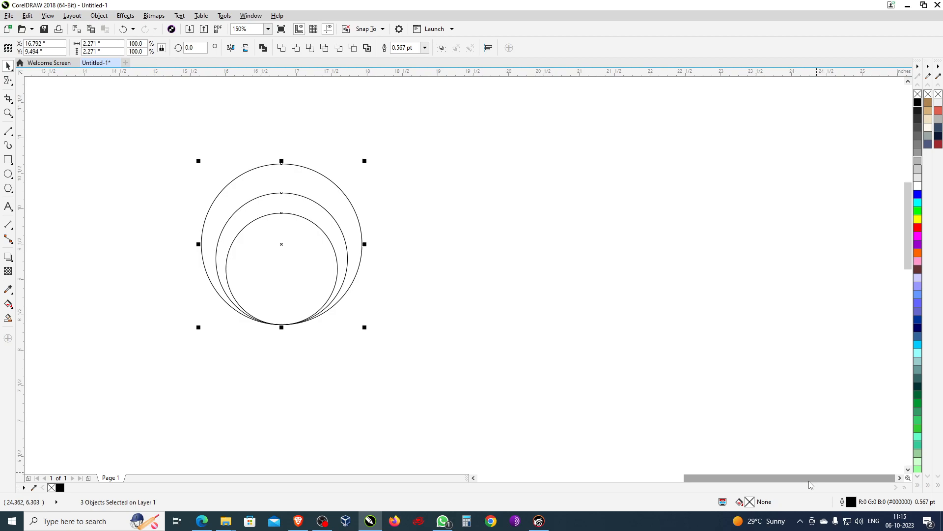
key("e")
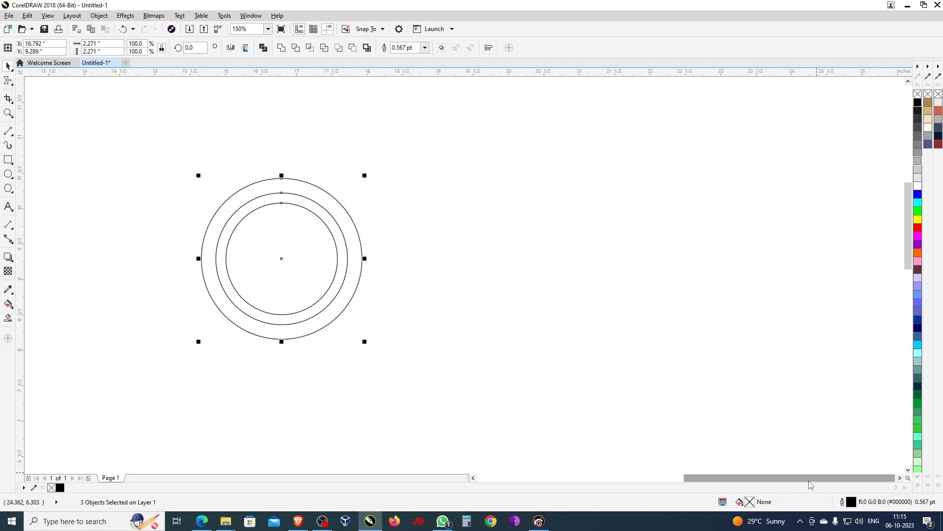
key("p")
key("F4")
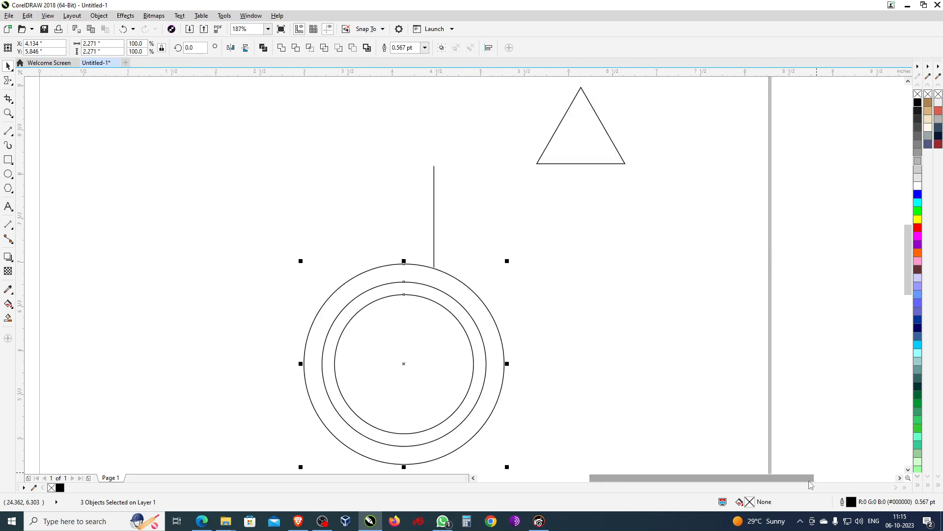
scroll(818, 427, "down", 1)
scroll(641, 325, "down", 1)
scroll(640, 325, "down", 2)
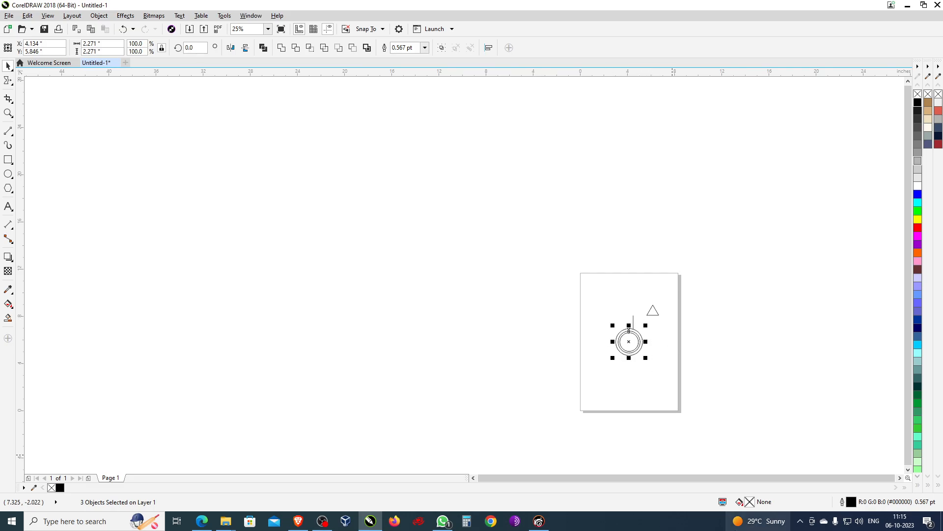
mouse_move(762, 521)
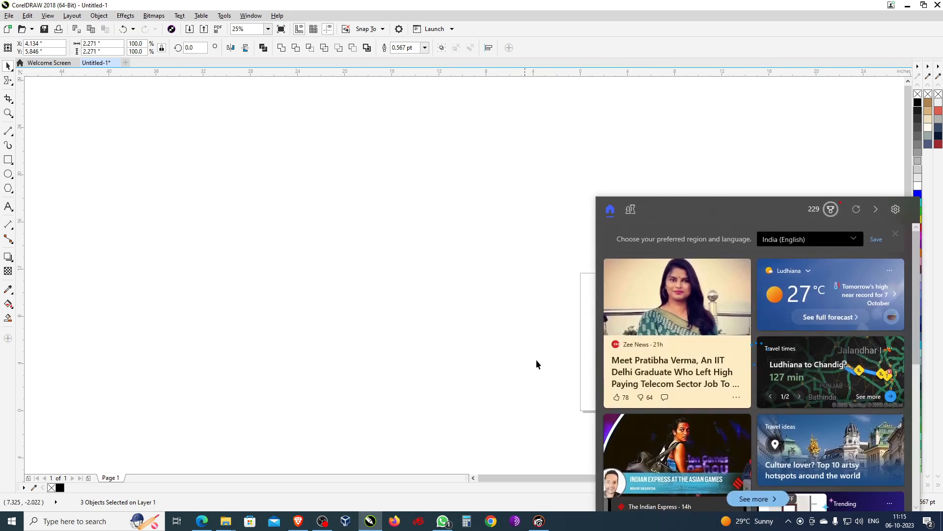
left_click(403, 287)
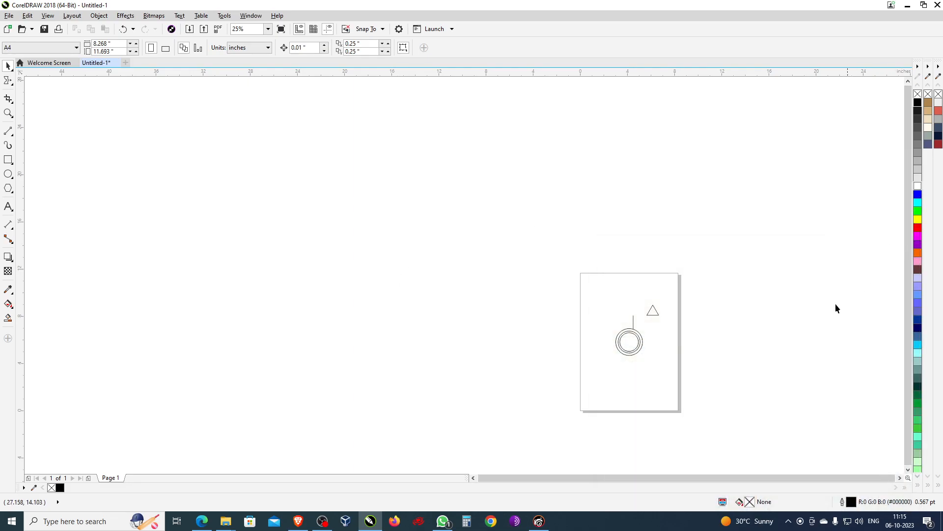
scroll(692, 285, "up", 3)
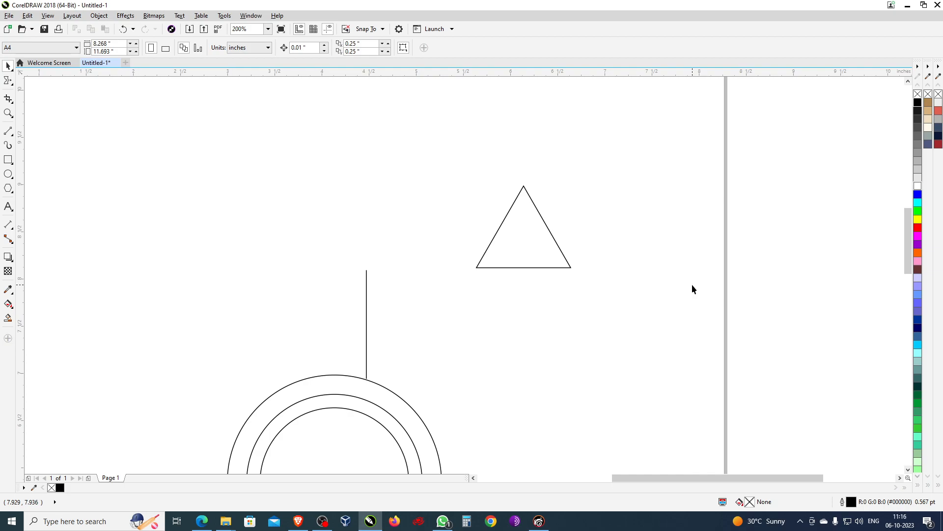
scroll(458, 199, "down", 2)
scroll(471, 210, "up", 1)
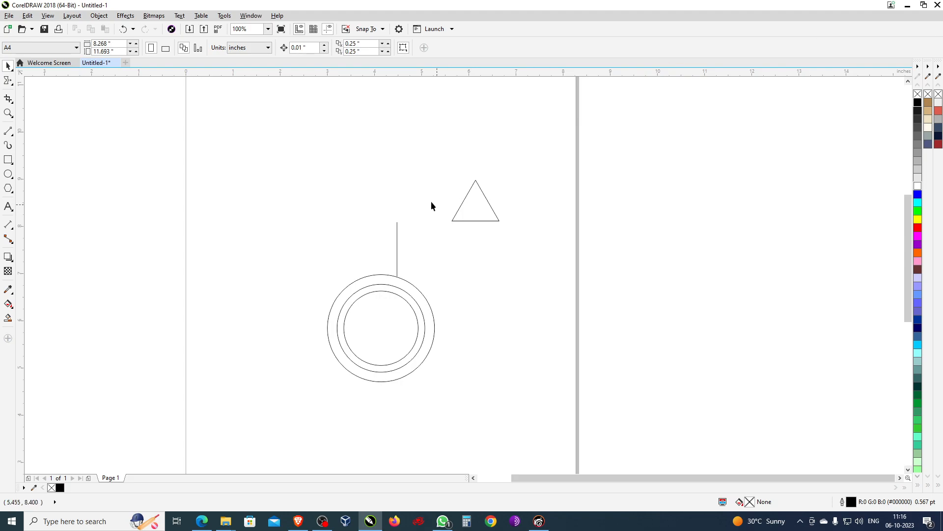
Step: Delete the three concentric circles, leaving the vertical line and the triangle on the page
left_click_drag(345, 158, 738, 334)
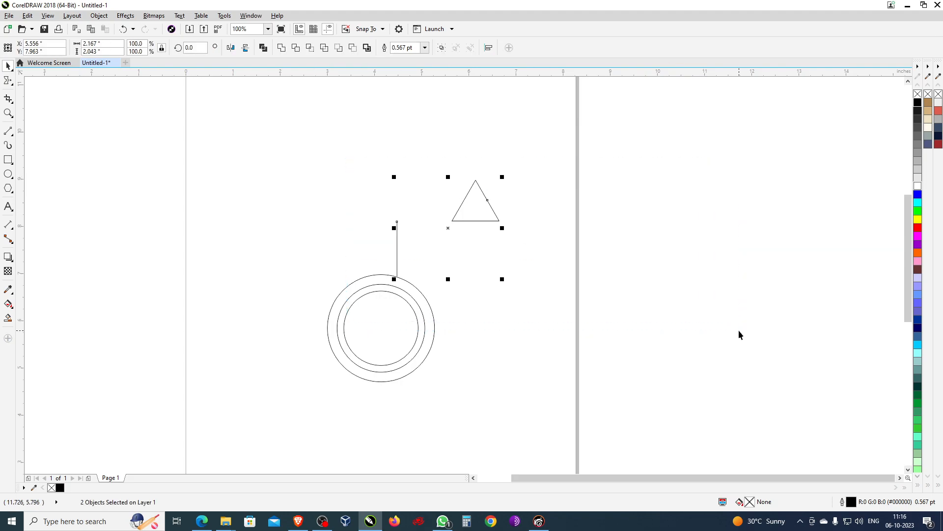
left_click_drag(230, 195, 538, 467)
key("Delete")
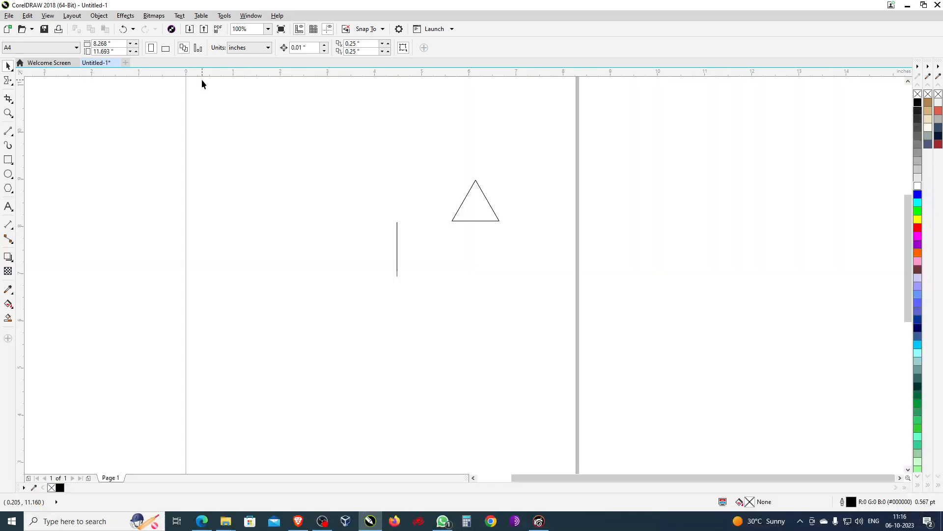
Step: Try centering the line and the triangle on the page, undo it, and align the two by their horizontal and vertical centers
left_click_drag(375, 146, 703, 394)
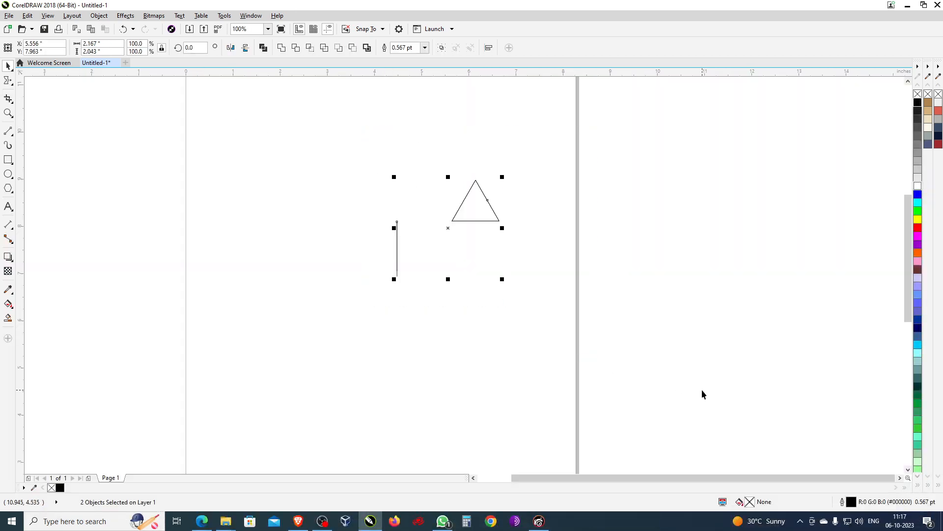
key("p")
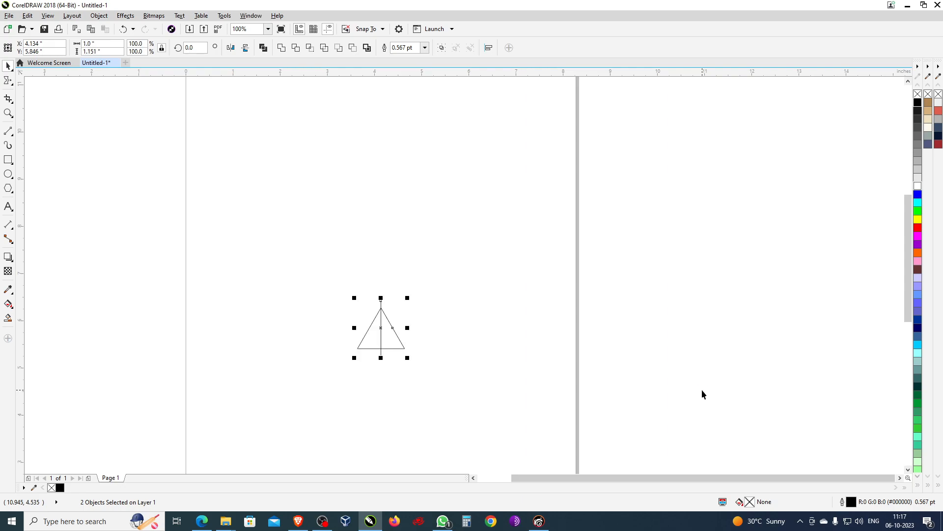
key("ctrl+z")
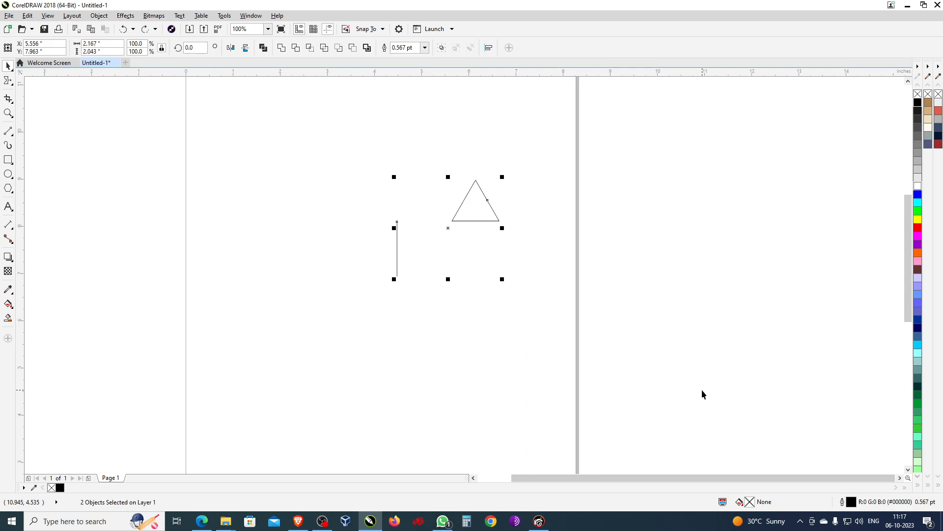
key("c")
key("e")
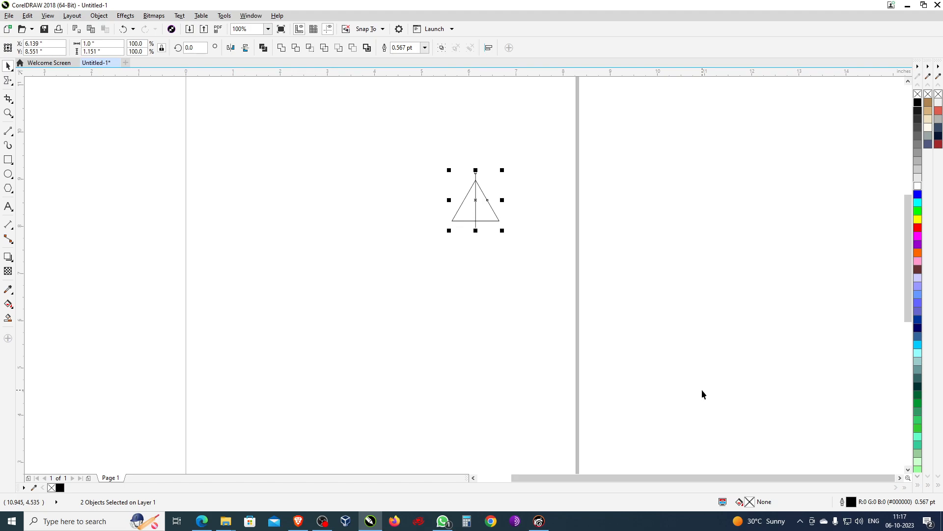
Step: Smart Fill the left half of the divided triangle and move the filled piece down and left, clear of the outline
left_click(8, 317)
left_click(465, 209)
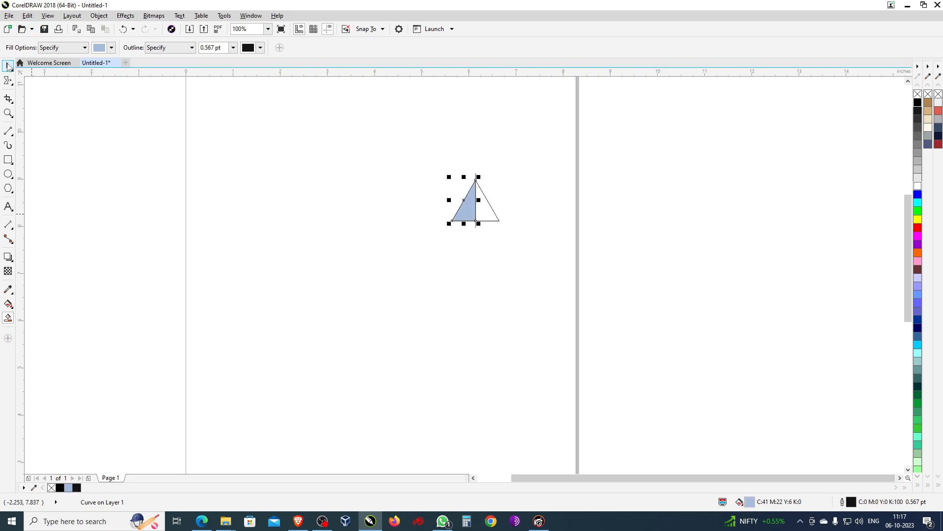
left_click(8, 66)
left_click_drag(465, 206, 356, 250)
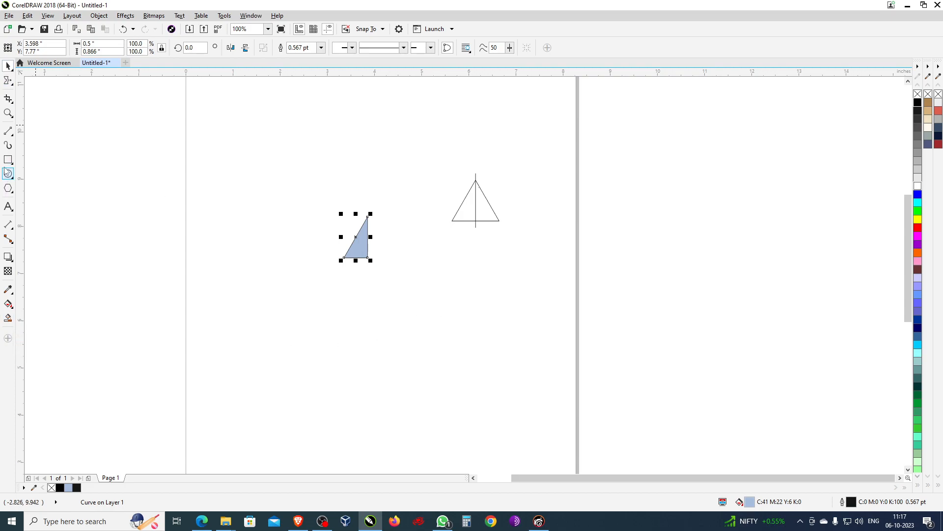
Step: Draw two slanted lines and a horizontal line about 9.76 in long that cross each other around the page's right edge
left_click(8, 130)
left_click_drag(629, 163, 763, 377)
left_click_drag(717, 185, 491, 395)
left_click_drag(491, 315, 902, 315)
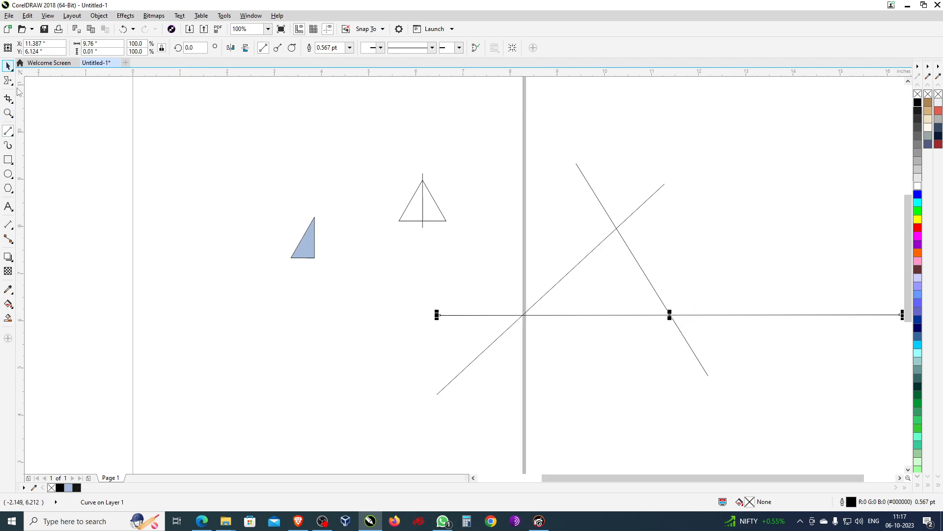
Step: Select the three crossing lines and try filling the area they enclose with palette colors such as cyan
left_click(9, 66)
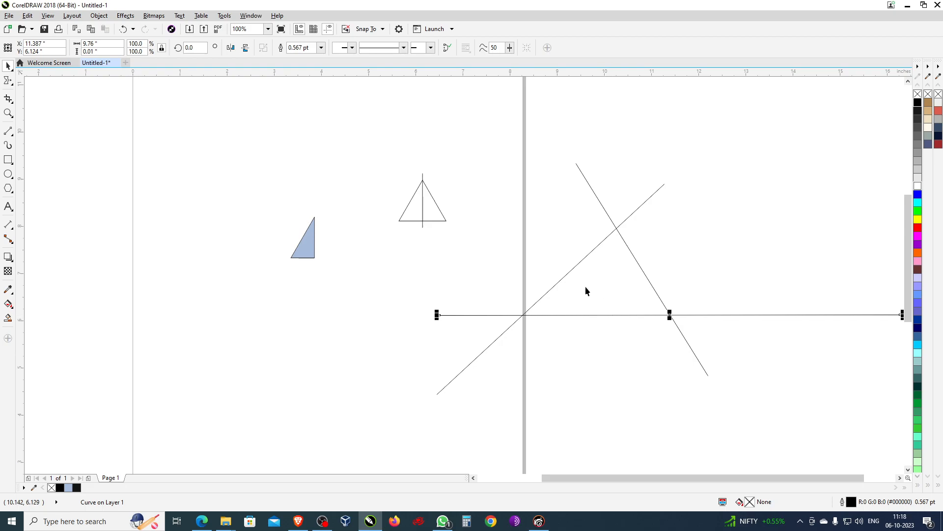
left_click_drag(416, 101, 875, 428)
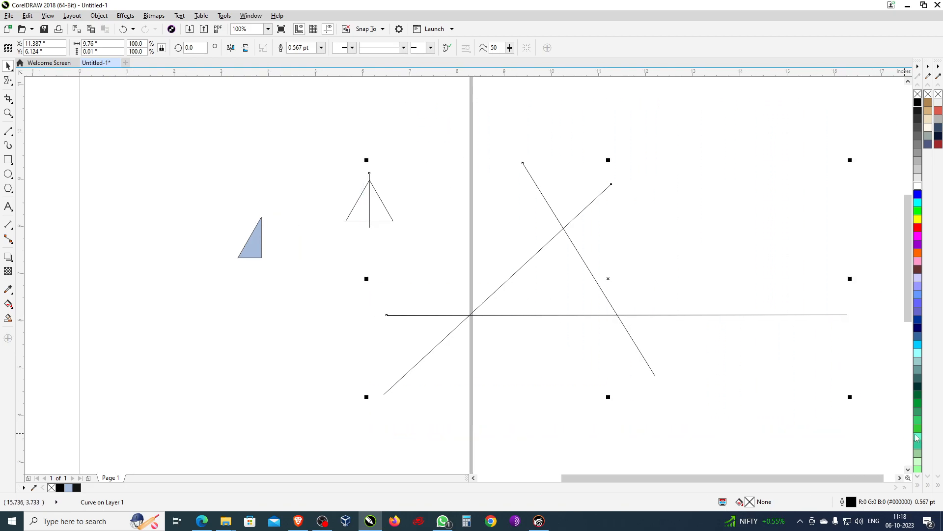
left_click(918, 202)
left_click(584, 435)
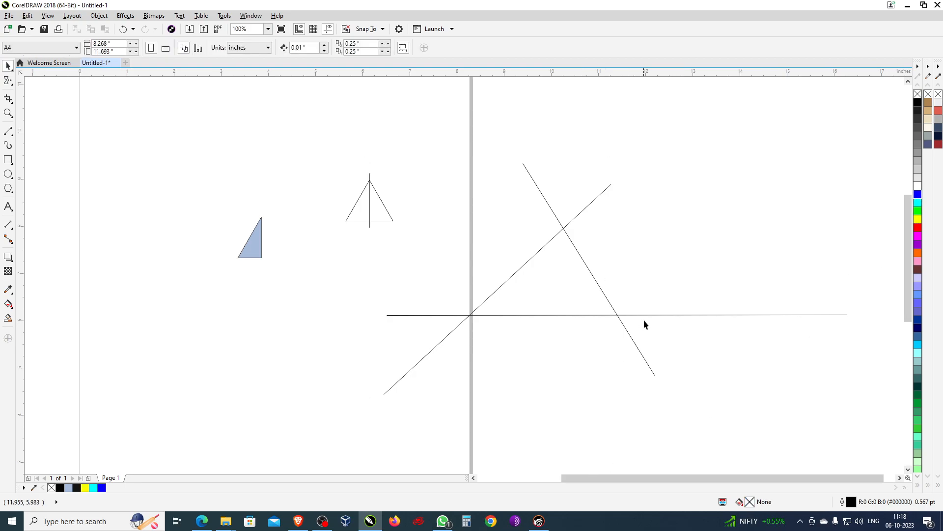
Step: Move the divided triangle with its line to the page's upper left, and combine the three crossing lines into one curve
left_click_drag(328, 156, 421, 235)
left_click_drag(381, 206, 206, 173)
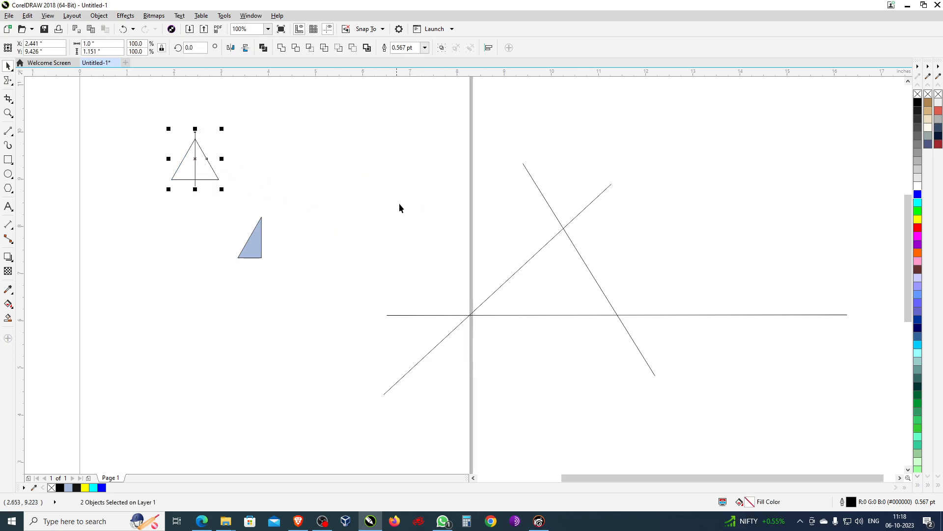
left_click_drag(326, 98, 888, 418)
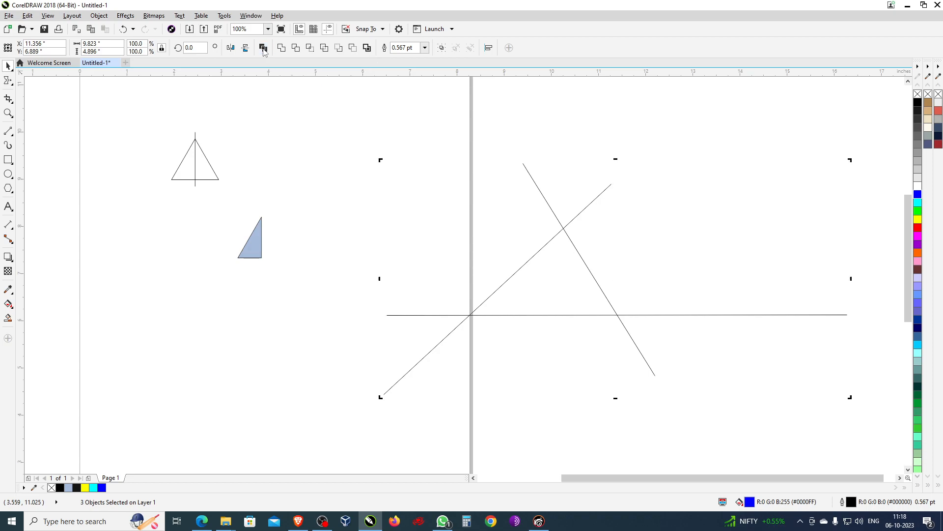
left_click(264, 49)
Step: Try filling the combined crossing lines with red, green and cyan in turn
left_click(918, 228)
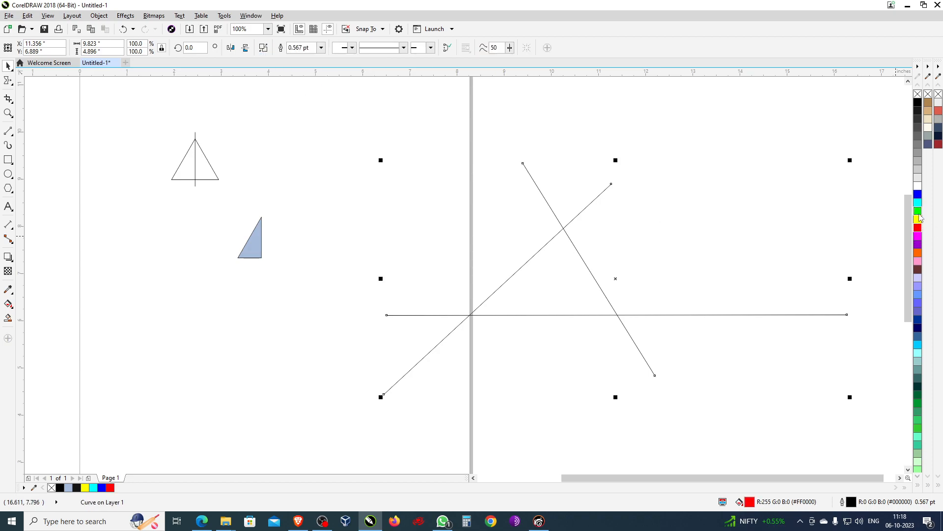
left_click(918, 211)
left_click(918, 202)
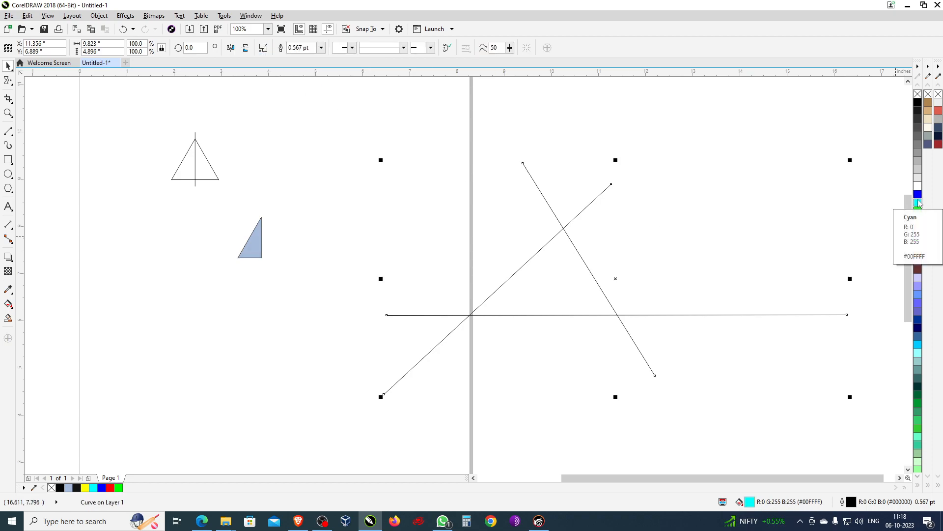
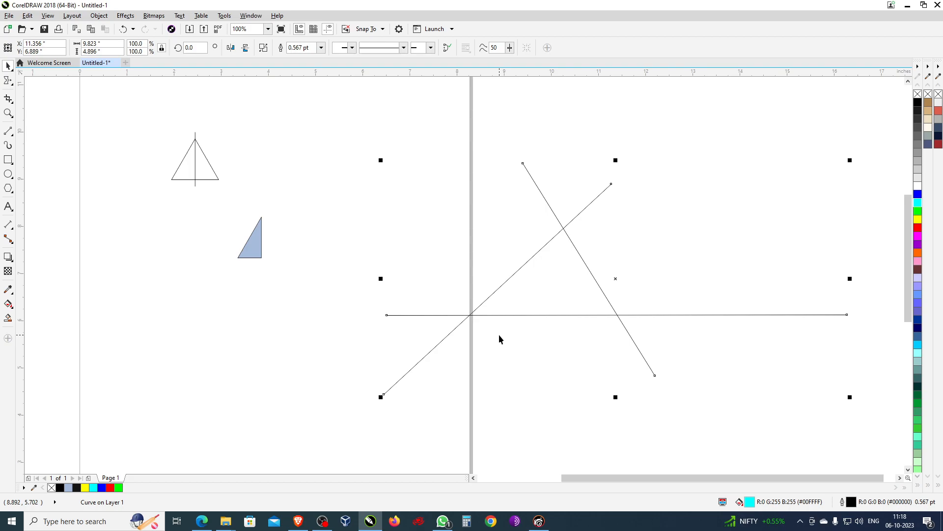
Step: Smart Fill the triangle enclosed by the crossing lines and move the filled shape up and right, clear of them
left_click(8, 319)
left_click(573, 298)
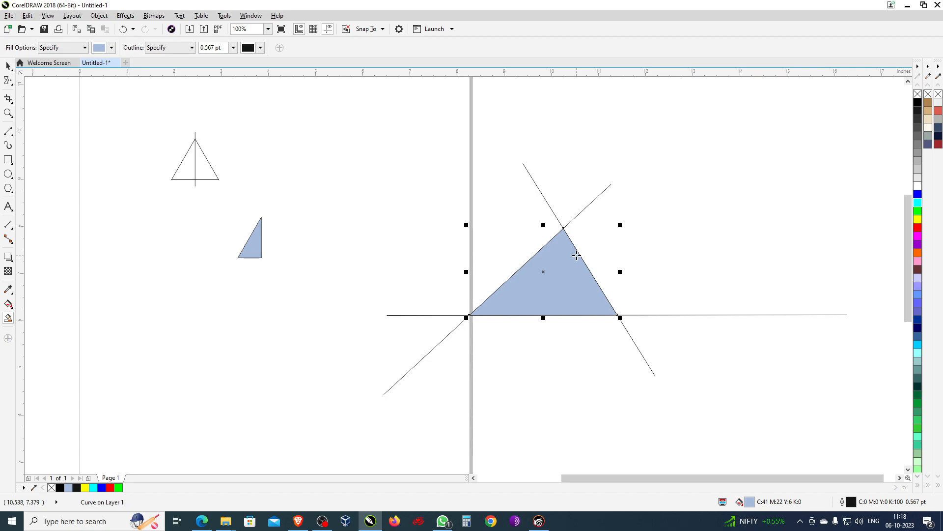
left_click(9, 65)
left_click_drag(549, 296, 730, 249)
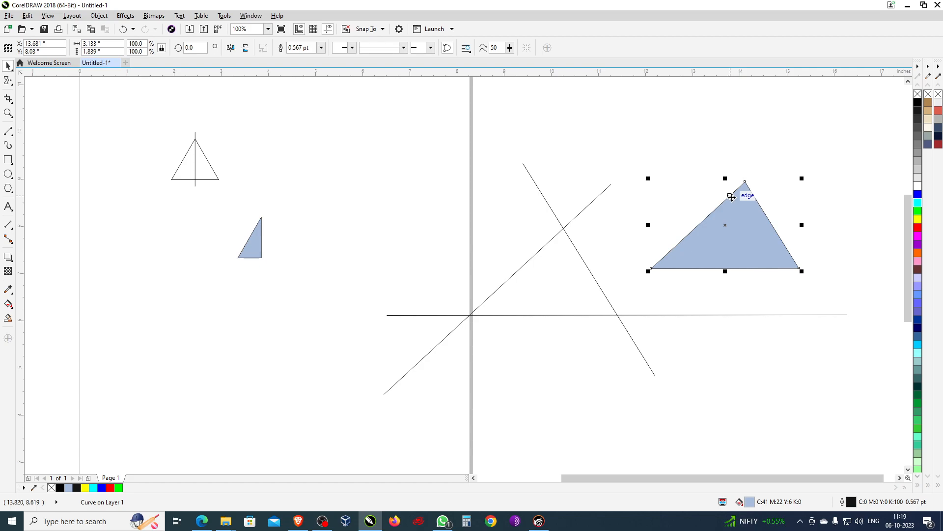
Step: Draw a closed five-point B-Spline shape with a total length of about 4.6 in between the divided triangle and the crossing lines
left_click(13, 137)
left_click(42, 174)
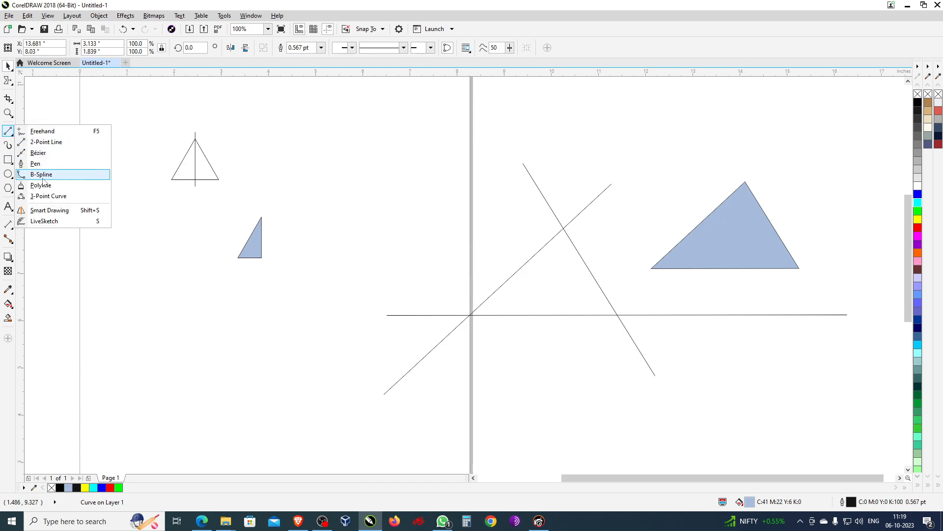
left_click(355, 187)
left_click(379, 122)
left_click(427, 141)
left_click(445, 194)
left_click(386, 237)
left_click(354, 187)
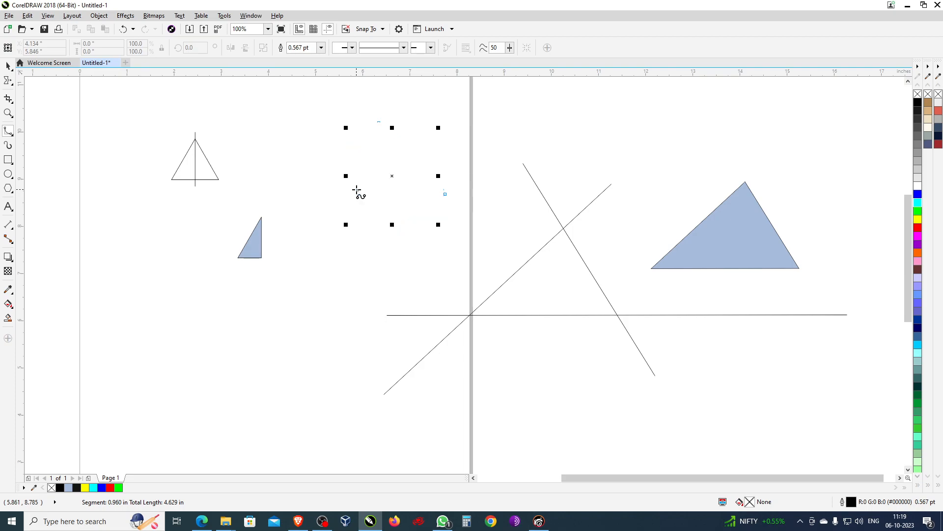
Step: Fill the closed B-Spline shape with grey (#B3B3B3)
left_click(918, 161)
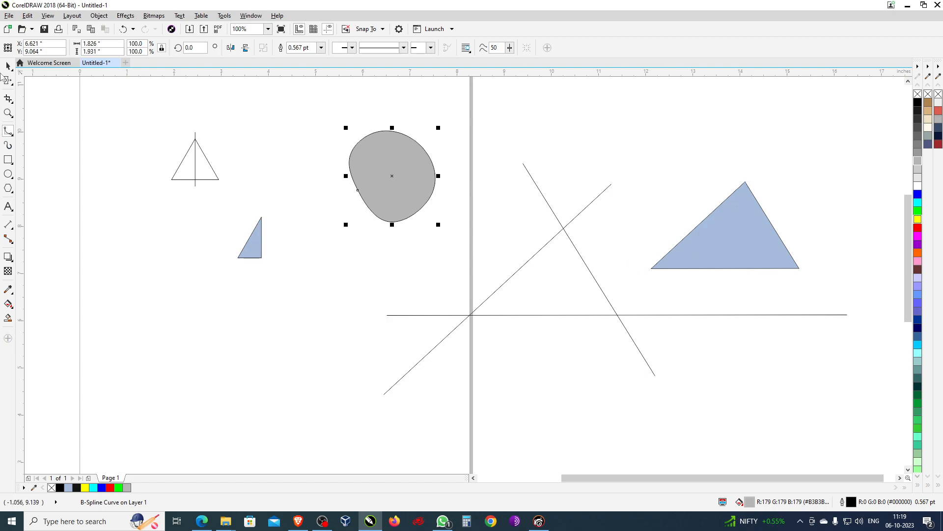
left_click(8, 66)
Step: Break the outline of the large blue triangle open at its lower-right corner node
scroll(764, 205, "up", 3)
scroll(500, 275, "down", 4)
key("F10")
left_click(564, 249)
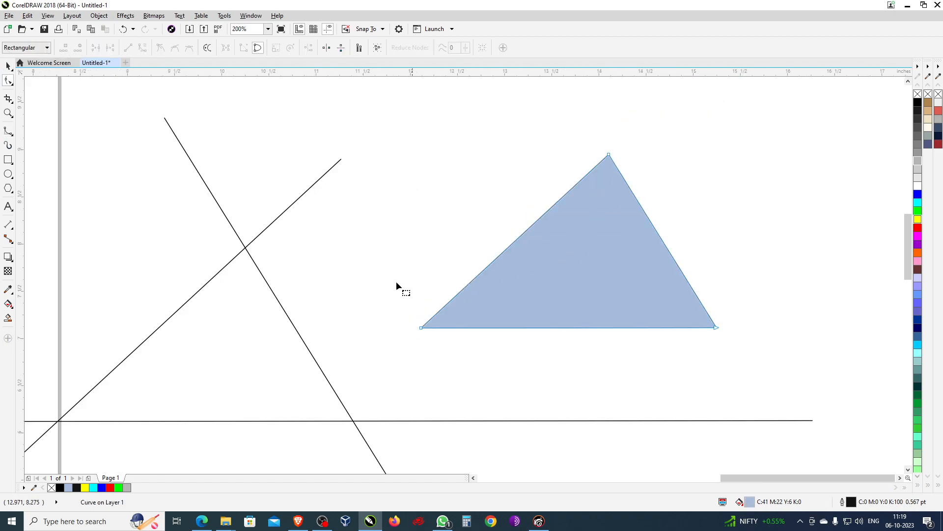
left_click_drag(669, 297, 865, 405)
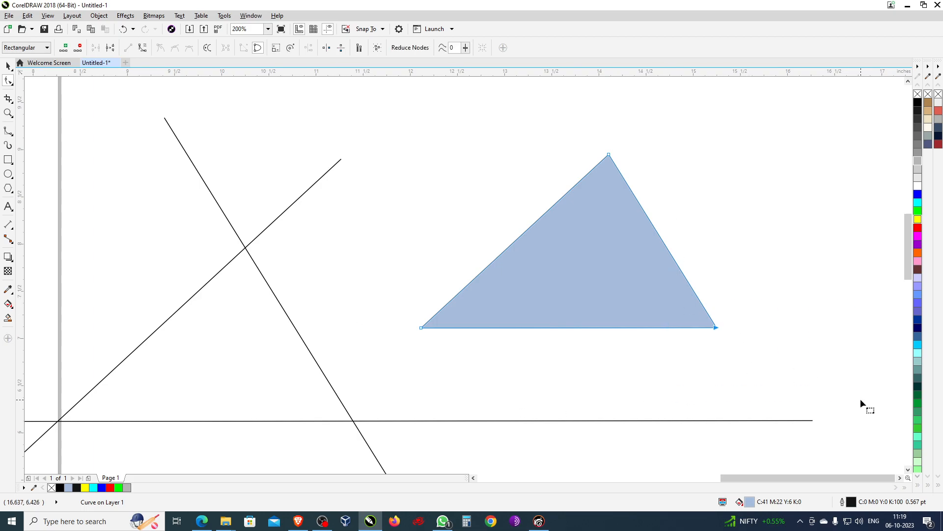
left_click(111, 48)
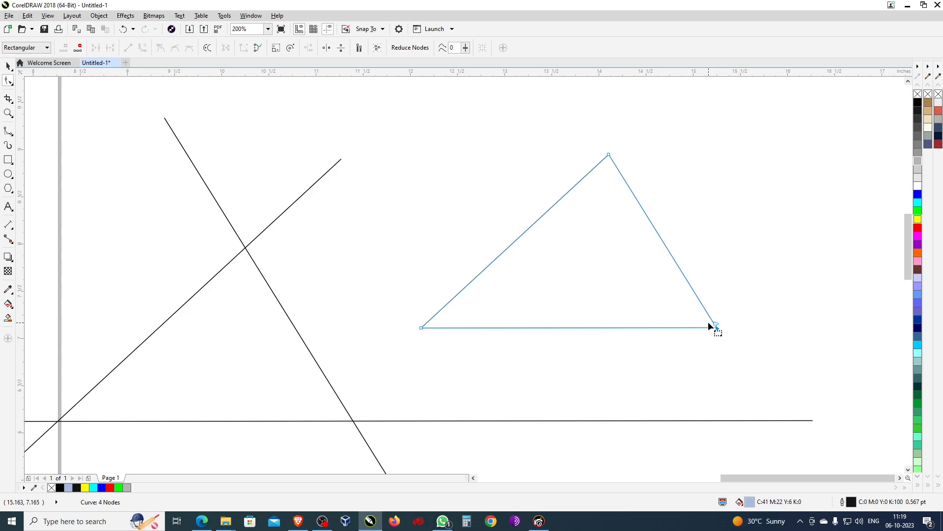
Step: Delete the small blue triangle, the grey shape, the crossing lines and the opened triangle, leaving only the divided triangle
scroll(708, 322, "down", 4)
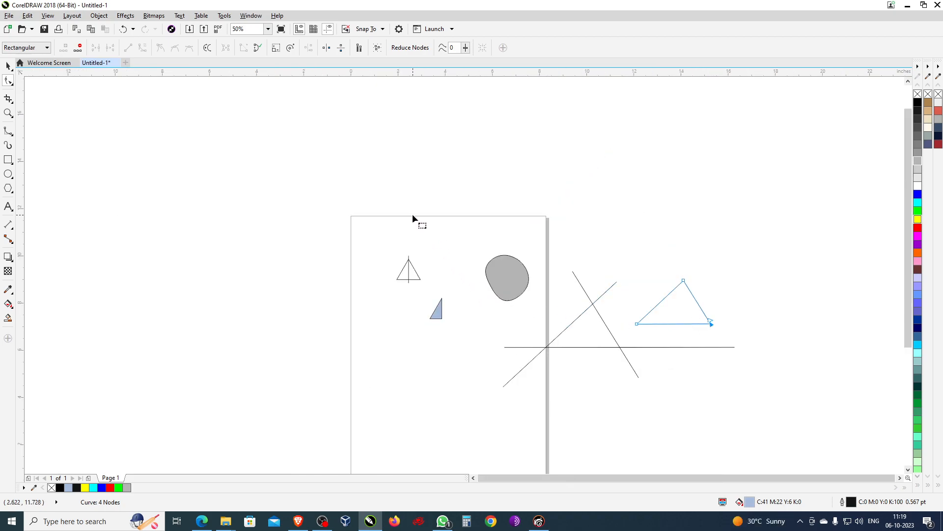
left_click(8, 66)
left_click_drag(418, 204, 859, 443)
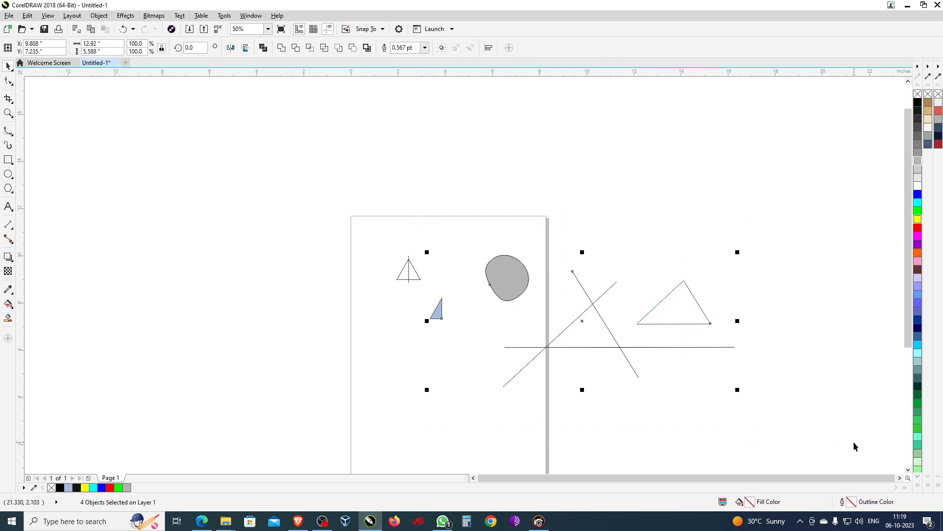
key("Delete")
Step: Smart Fill the left half of the divided triangle and move the filled half to the right, clear of the original
key("F4")
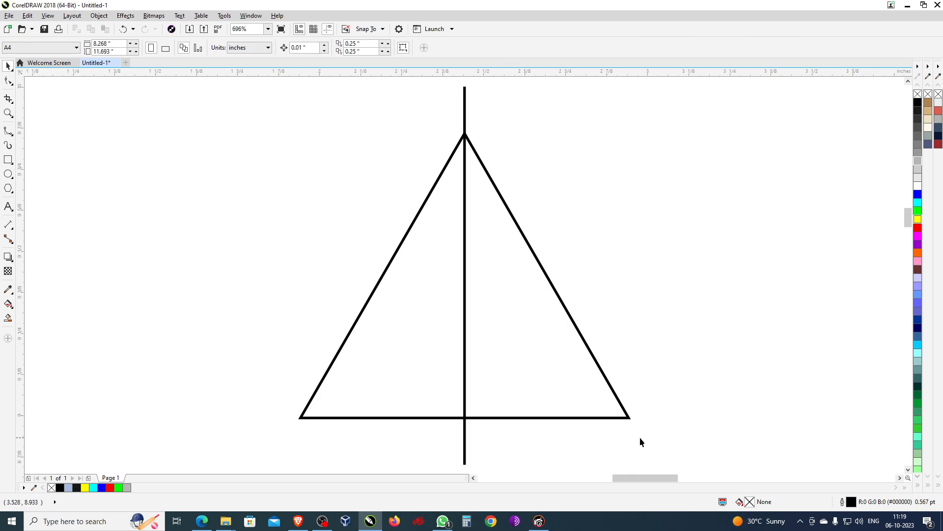
scroll(259, 246, "down", 4)
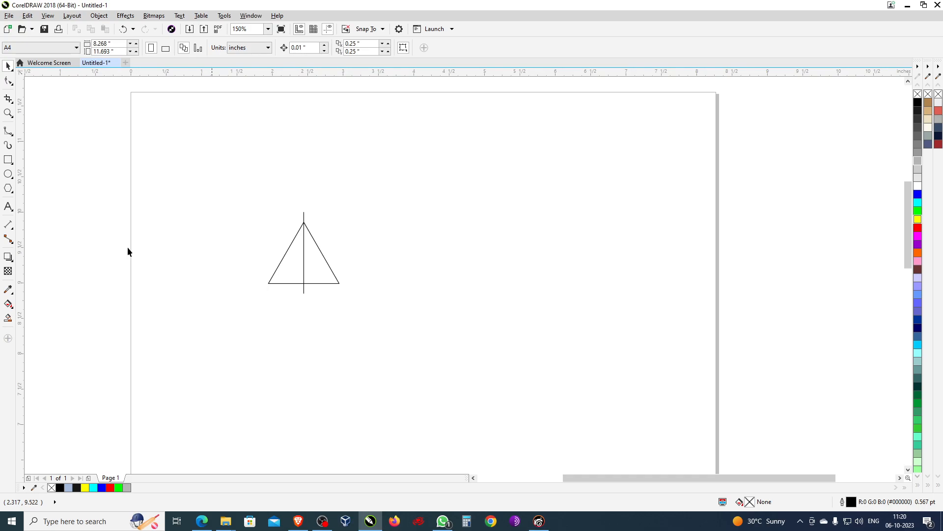
left_click(8, 318)
left_click(296, 265)
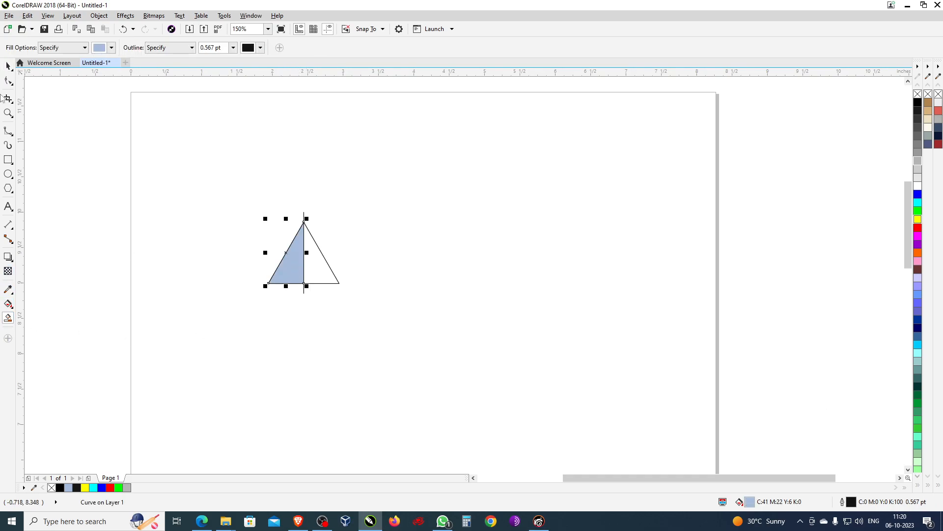
left_click(9, 66)
left_click_drag(296, 267, 572, 265)
left_click(508, 382)
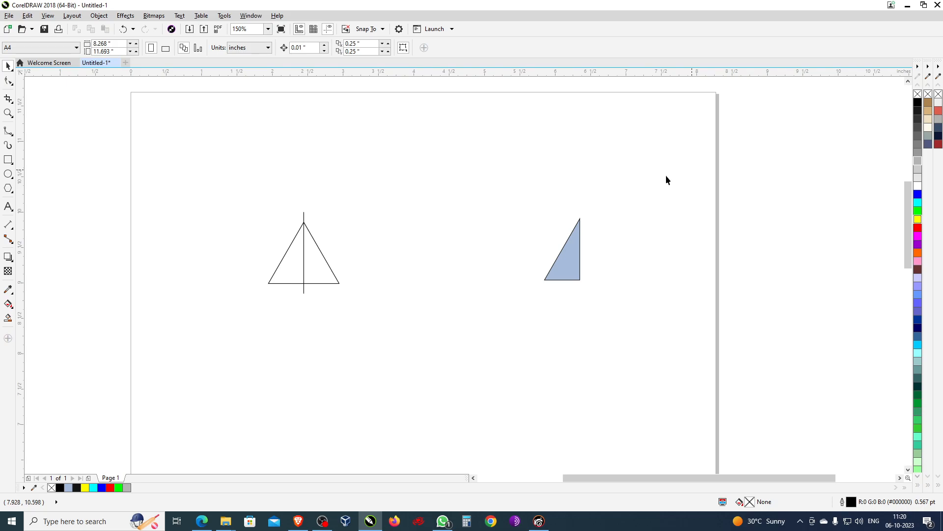
Step: Delete the divided triangle with its line and move the blue half triangle to just below its former place
left_click_drag(215, 175, 402, 341)
key("Delete")
left_click_drag(569, 259, 311, 331)
Step: Draw a rectangle about 0.44 by 0.57 in across the middle of the half triangle, overlapping its slanted and vertical sides
scroll(324, 304, "up", 2)
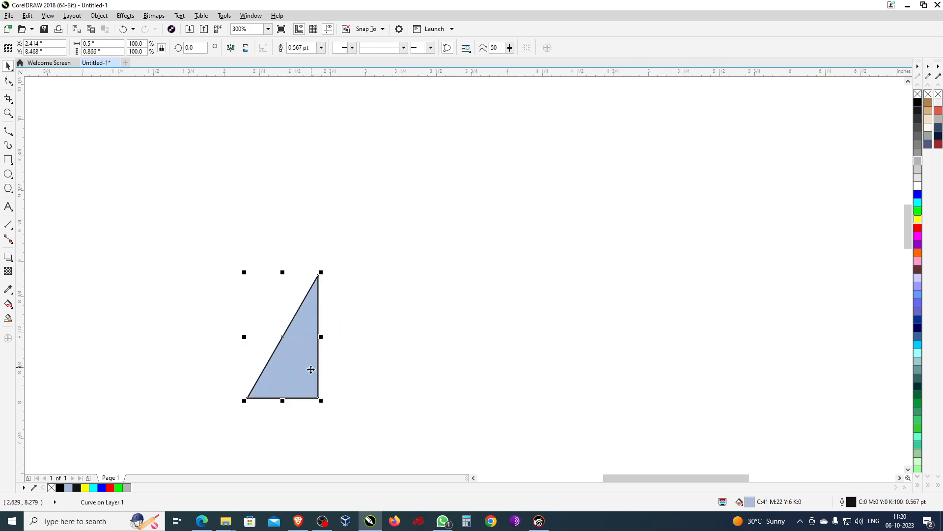
scroll(312, 367, "up", 2)
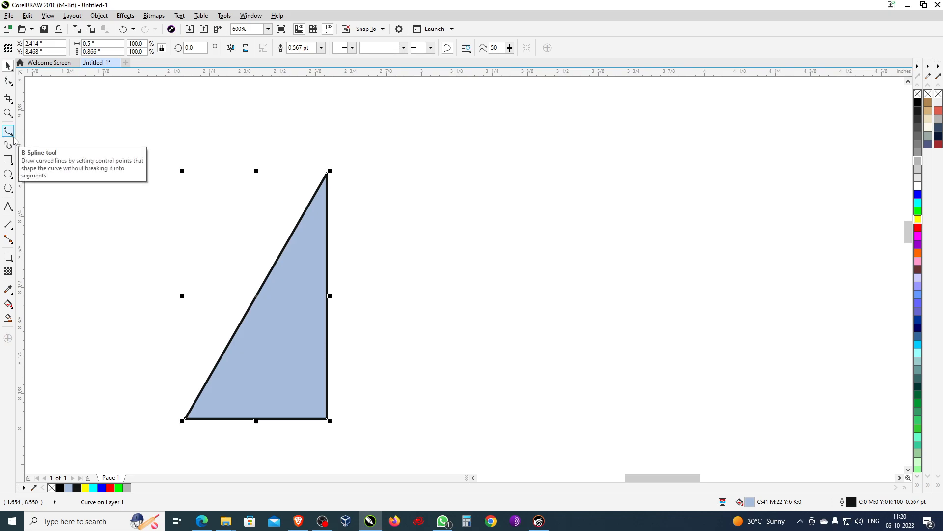
left_click(8, 159)
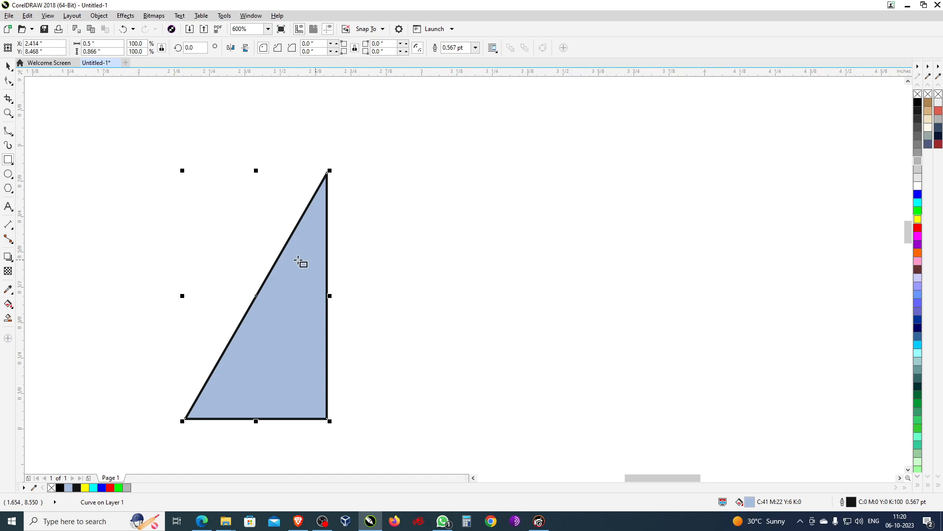
left_click_drag(221, 241, 348, 402)
left_click(8, 65)
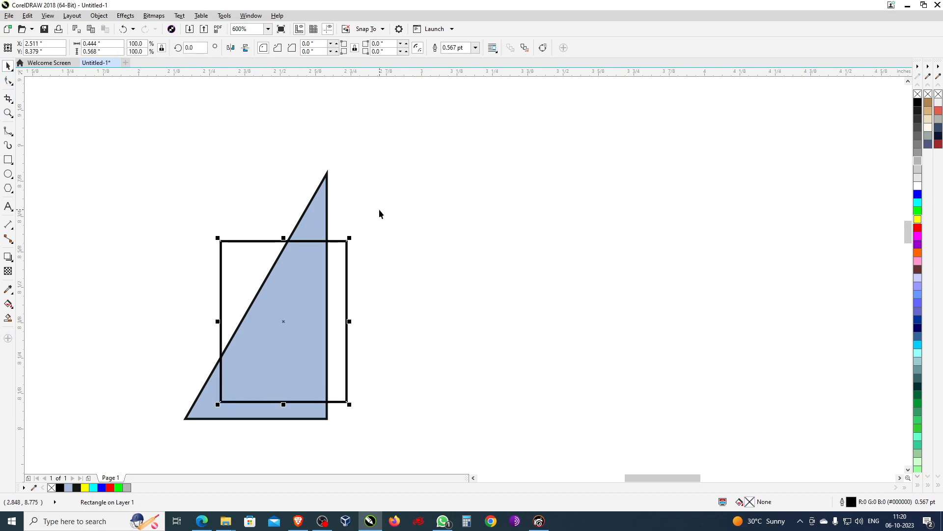
Step: Trim the half triangle with the overlapping rectangle and delete the rectangle
key("ctrl+a")
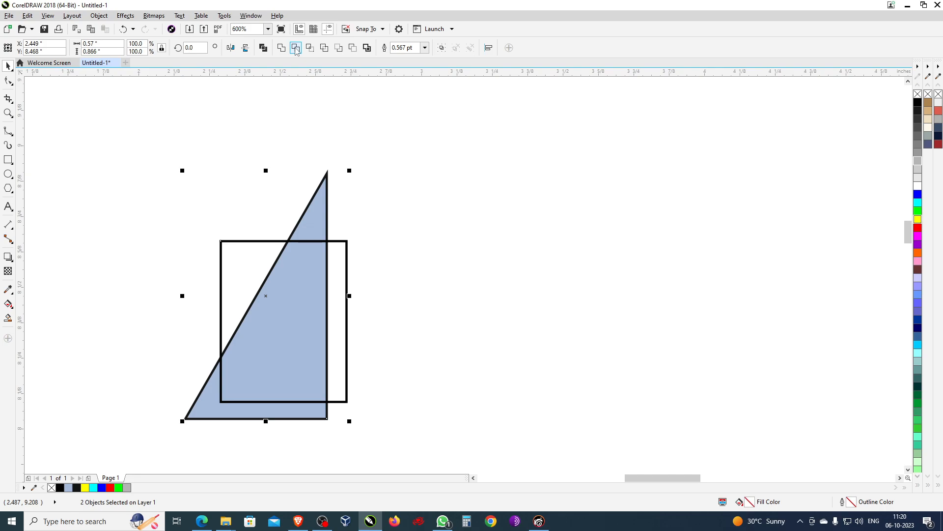
left_click(296, 48)
left_click(237, 288)
key("Delete")
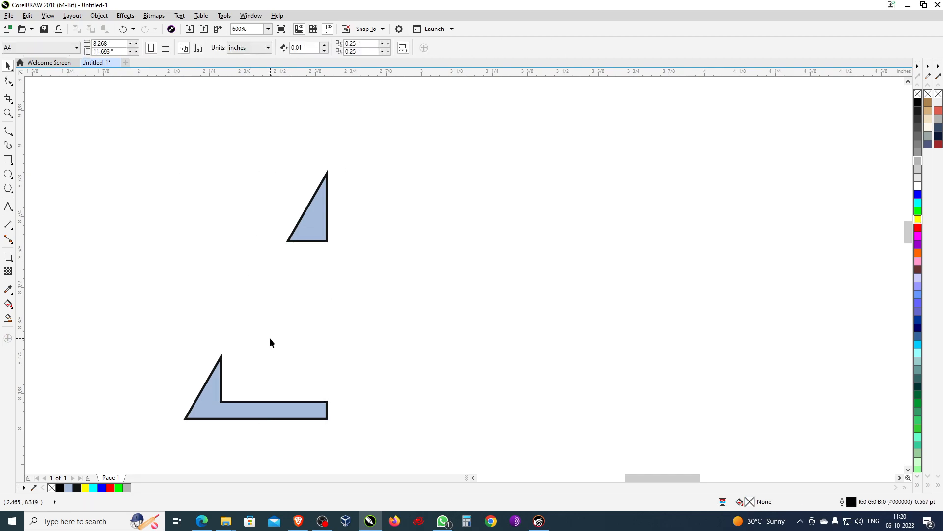
Step: Mirror a copy of the trimmed half triangle horizontally across its vertical edge to complete the symmetrical shape
scroll(402, 138, "down", 4)
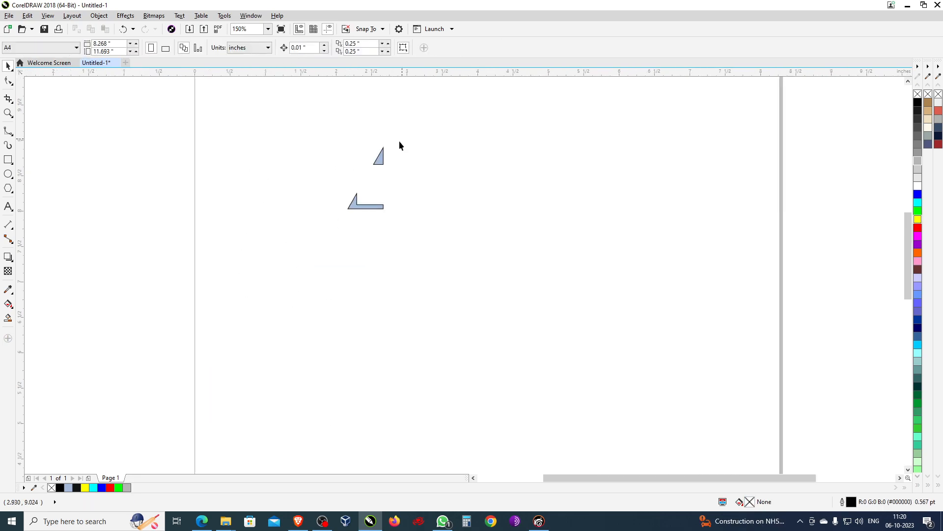
left_click(379, 160)
left_click_drag(344, 179, 391, 182)
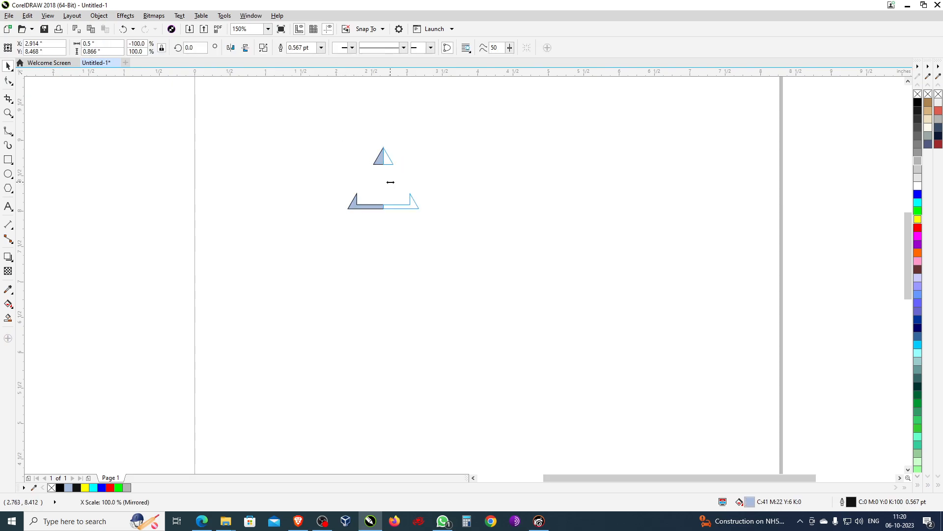
left_click_drag(368, 182, 345, 180)
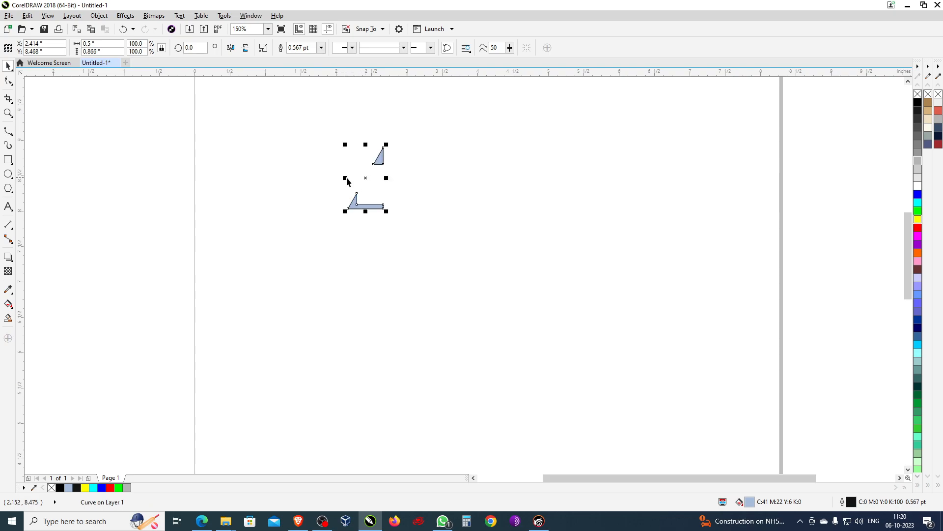
left_click_drag(344, 178, 345, 178)
left_click_drag(344, 177, 410, 177)
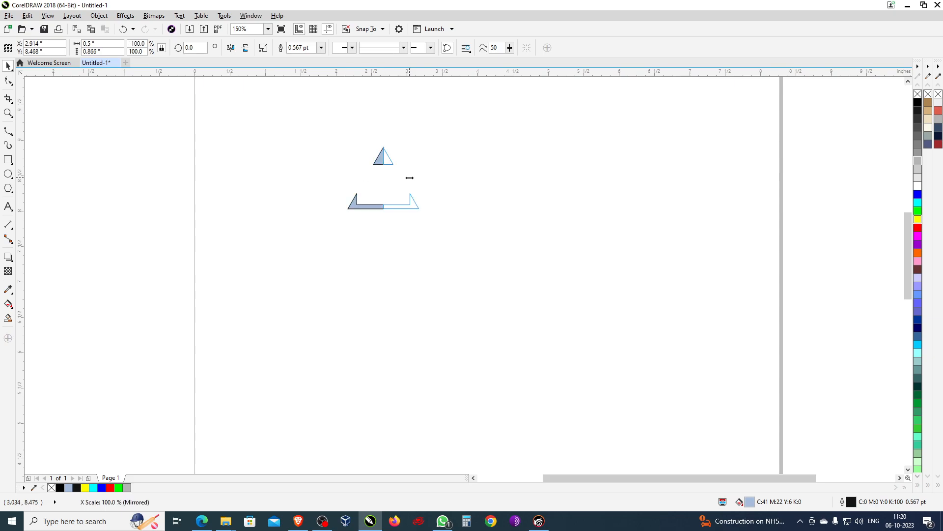
right_click(410, 178)
left_click_drag(409, 178, 411, 179)
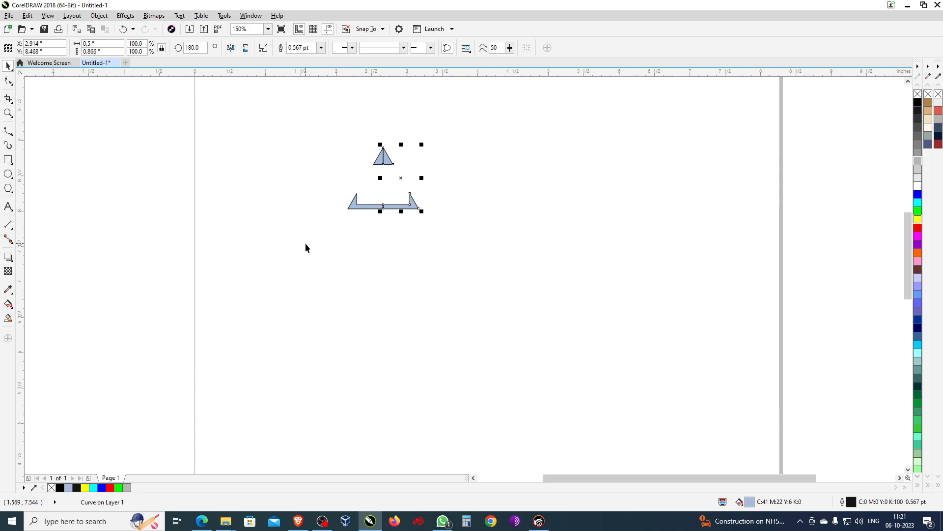
Step: Try welding the two mirrored halves into a single curve
left_click_drag(305, 242, 696, 47)
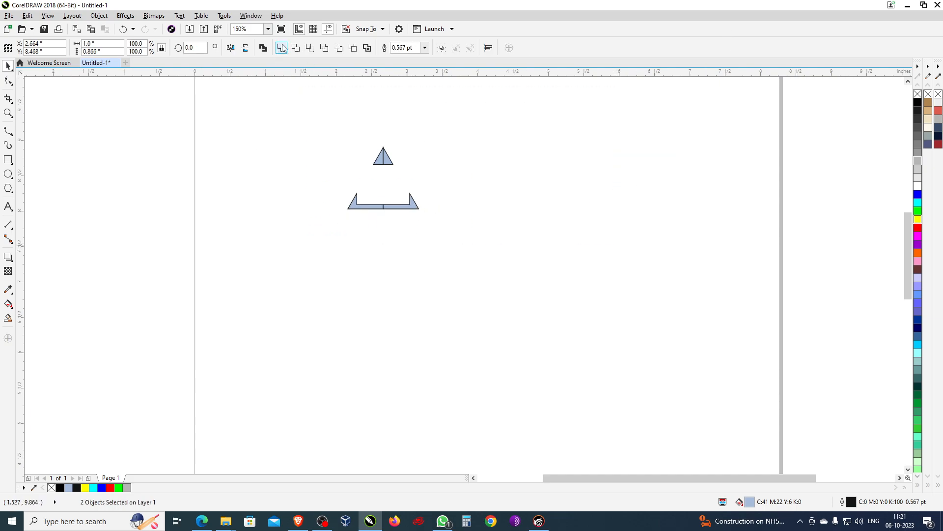
left_click(265, 48)
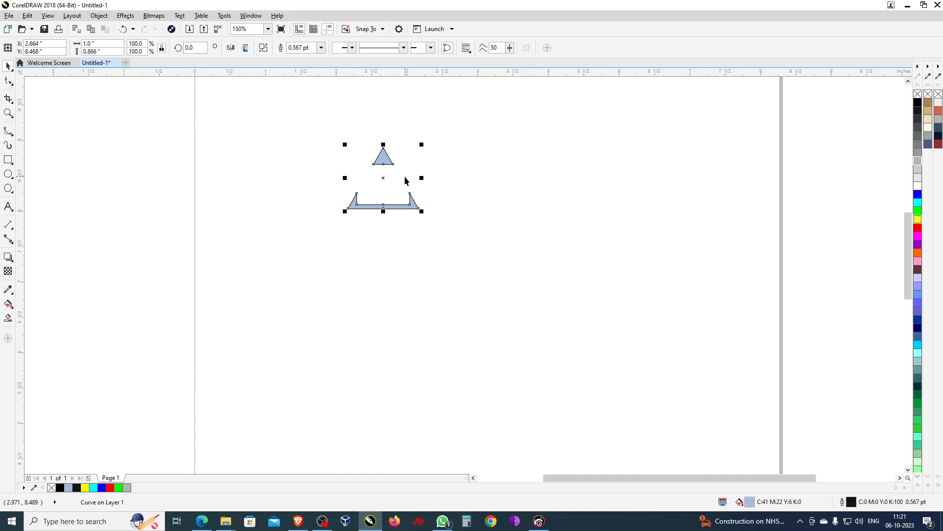
key("ctrl+z")
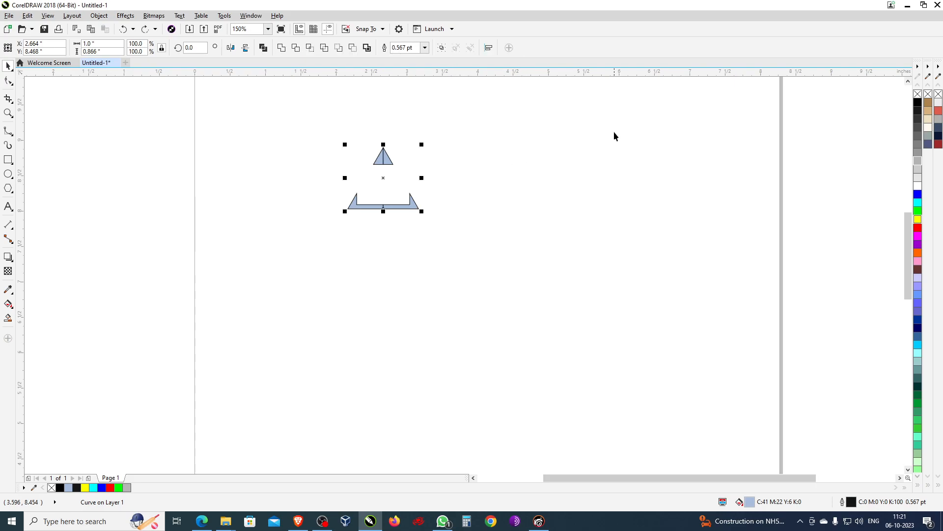
Step: Draw a square about 0.278 in wide on the empty page area to the right of the mirrored shape
scroll(614, 136, "up", 4)
key("F6")
left_click_drag(319, 181, 399, 263)
key("space")
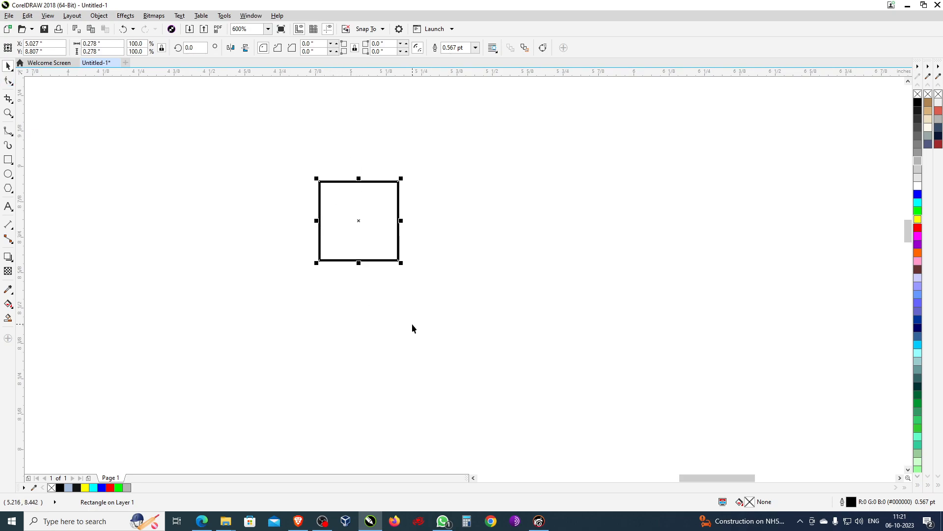
Step: Show the Object Manager docker and deselect the square
left_click(252, 17)
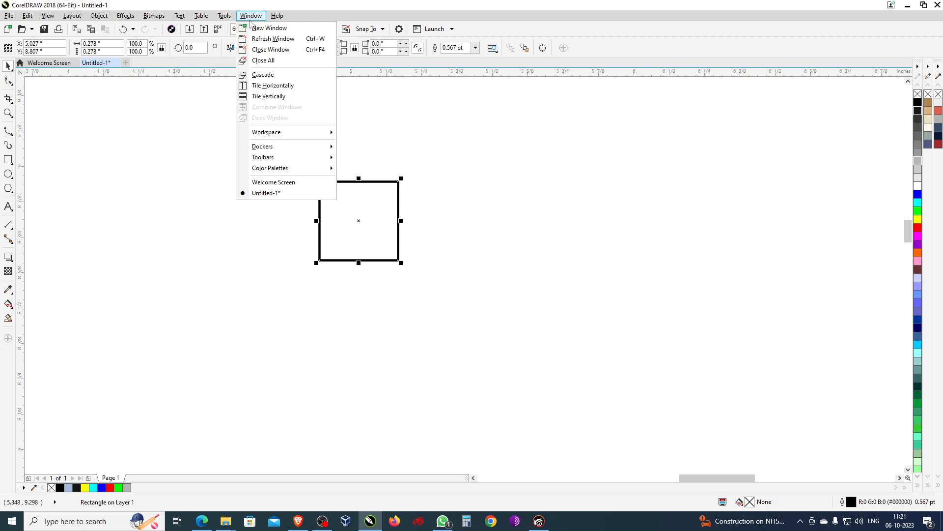
mouse_move(282, 169)
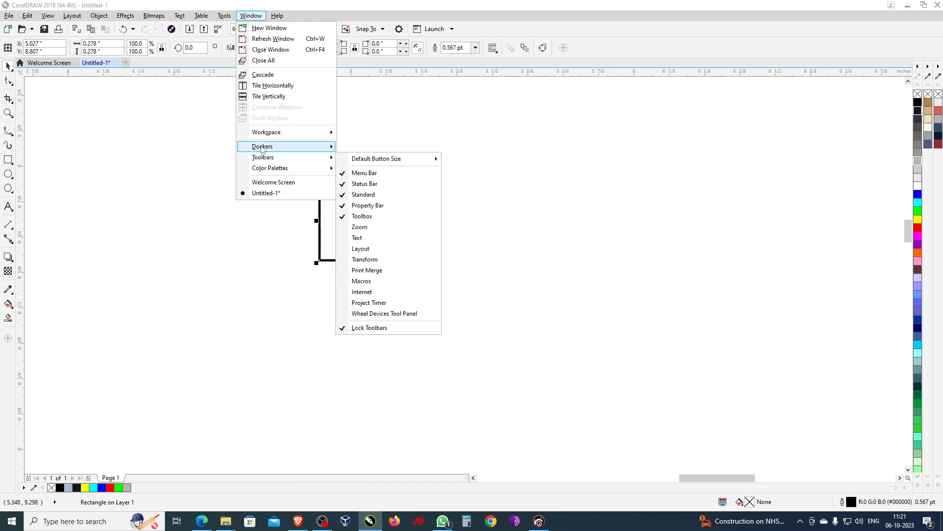
mouse_move(265, 148)
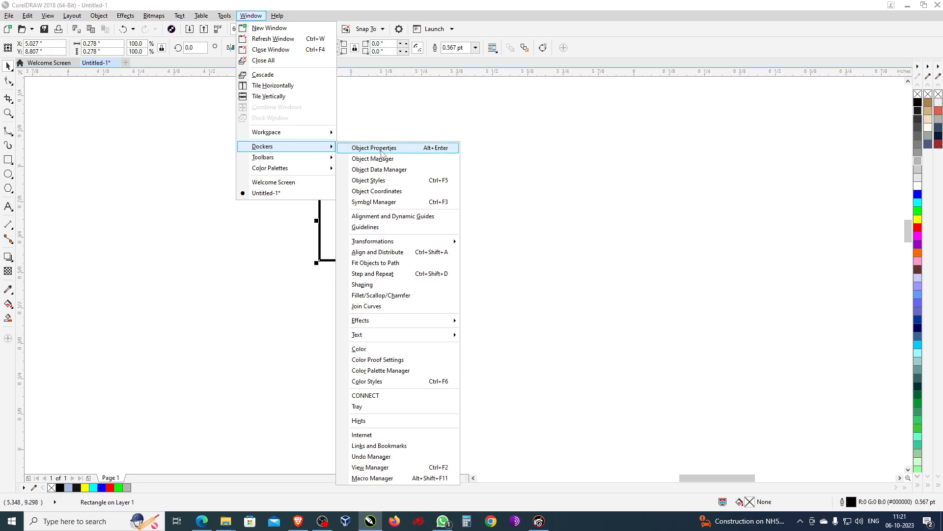
left_click(370, 162)
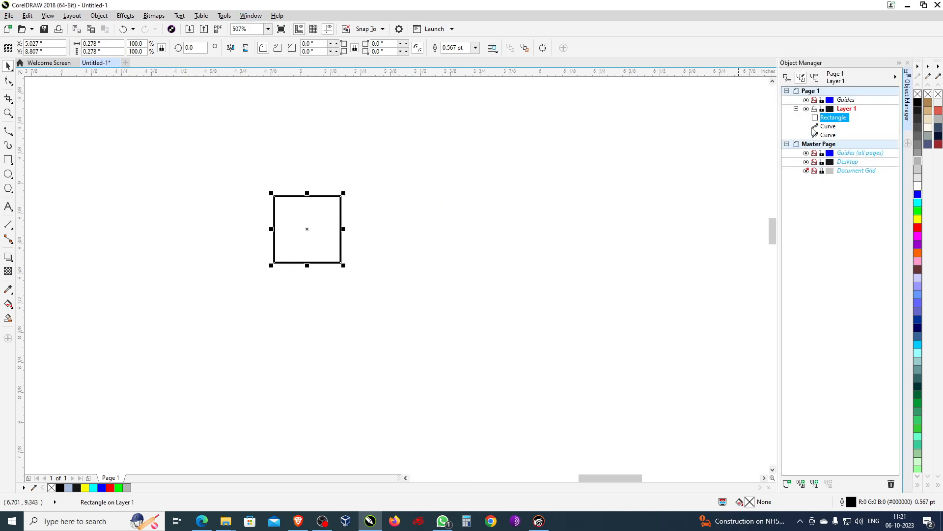
left_click(384, 234)
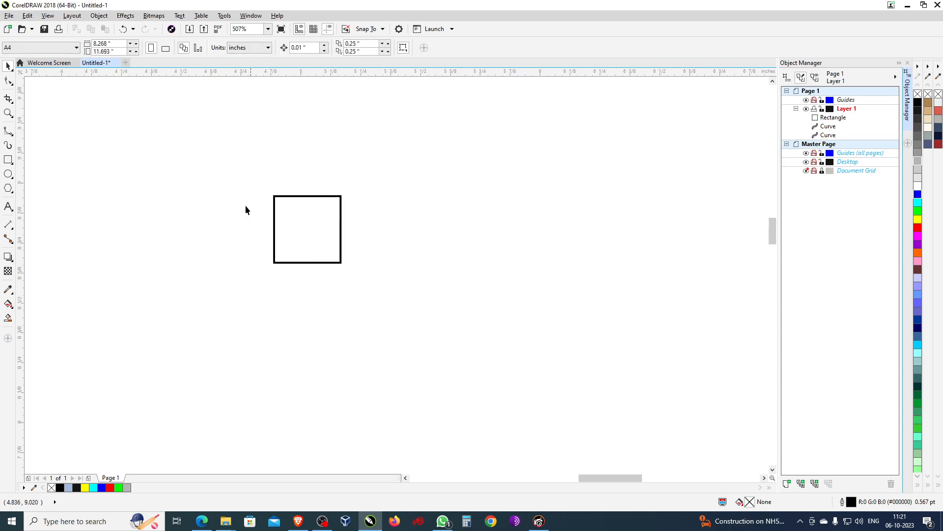
Step: Mirror a copy of the square horizontally so that it adjoins the original's right side
left_click(300, 196)
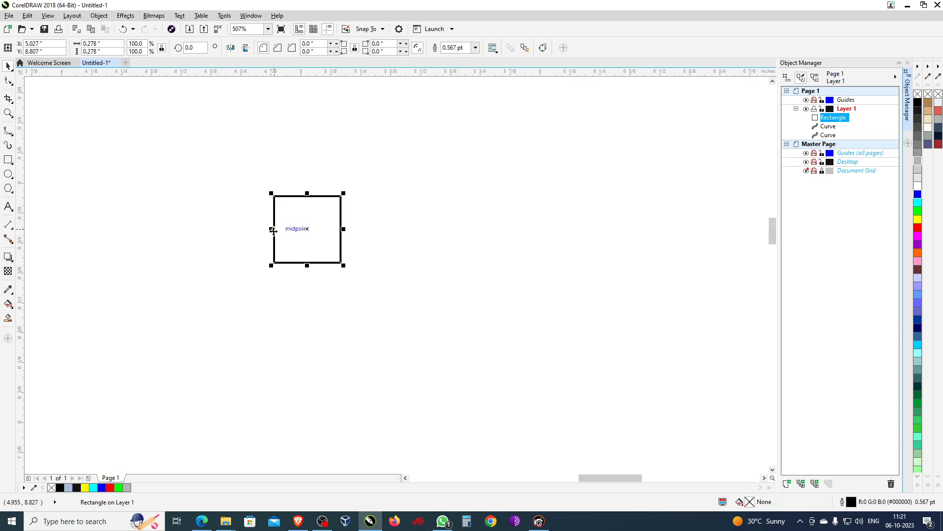
left_click_drag(271, 229, 348, 230)
right_click(348, 229)
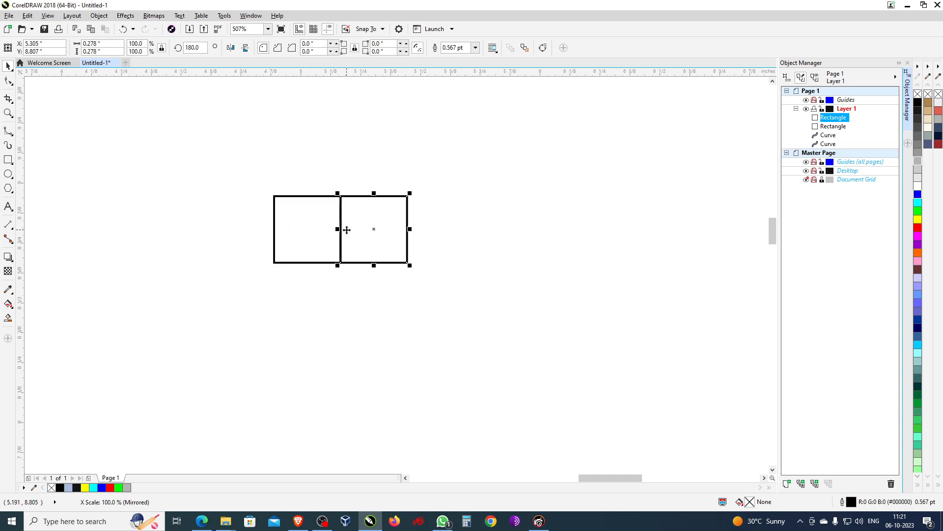
left_click(600, 284)
Step: Convert both adjoining squares to curves
left_click(327, 225)
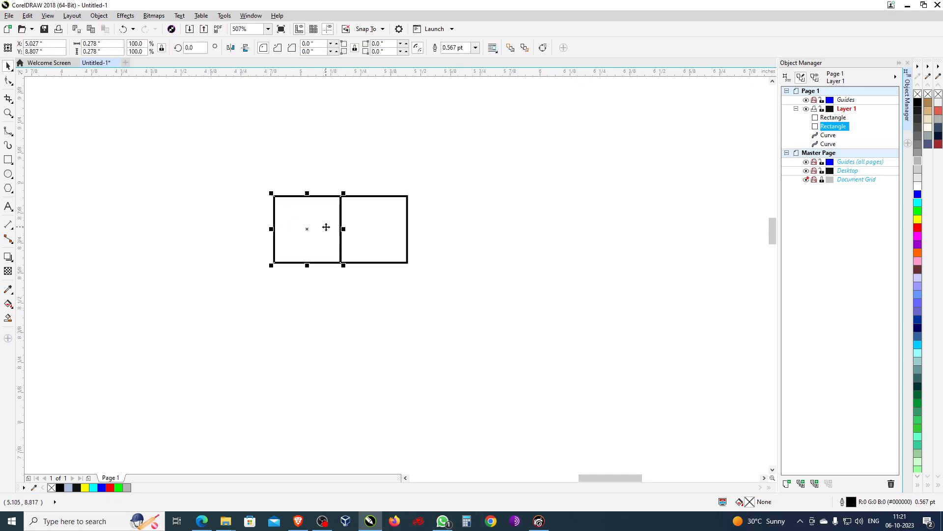
left_click(367, 228)
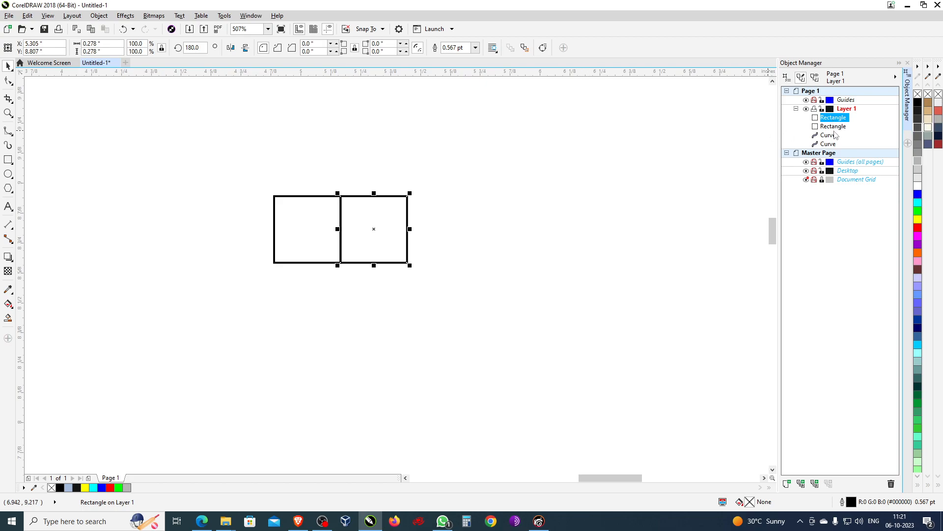
left_click_drag(236, 161, 549, 298)
key("ctrl+q")
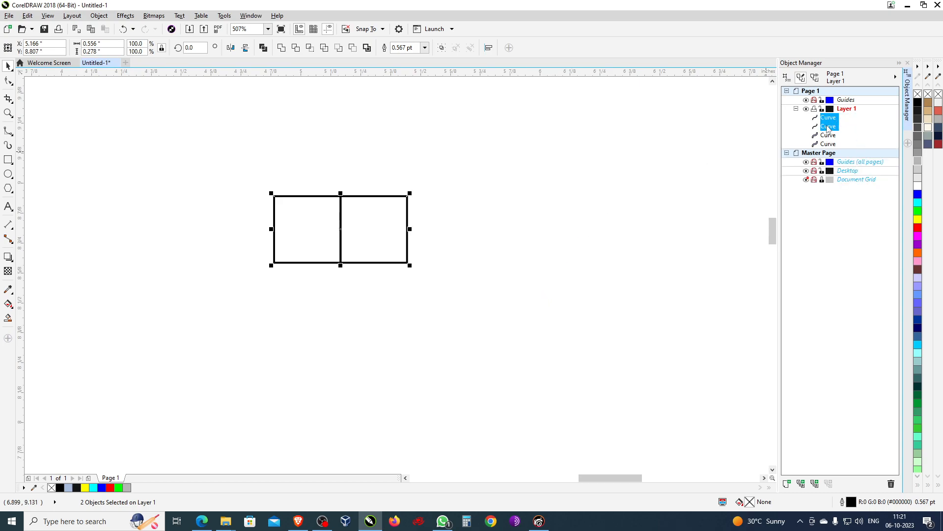
Step: Move the two adjoining squares apart and delete the one on the right
left_click(535, 287)
left_click_drag(360, 234, 520, 206)
left_click_drag(322, 230, 215, 239)
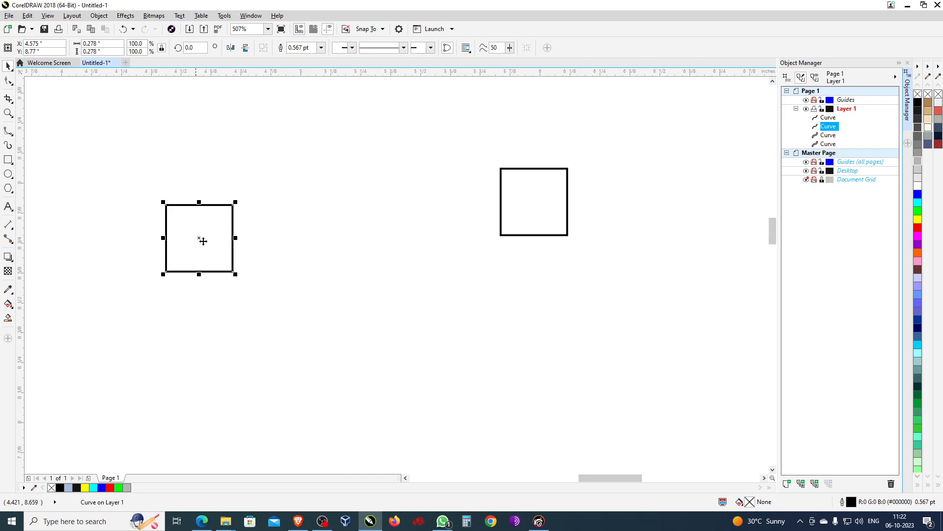
left_click_drag(129, 152, 140, 152)
left_click_drag(510, 221, 473, 246)
key("Delete")
Step: Give the remaining square a red fill (#DC5E4F) and a green outline (#00FF00)
left_click(167, 253)
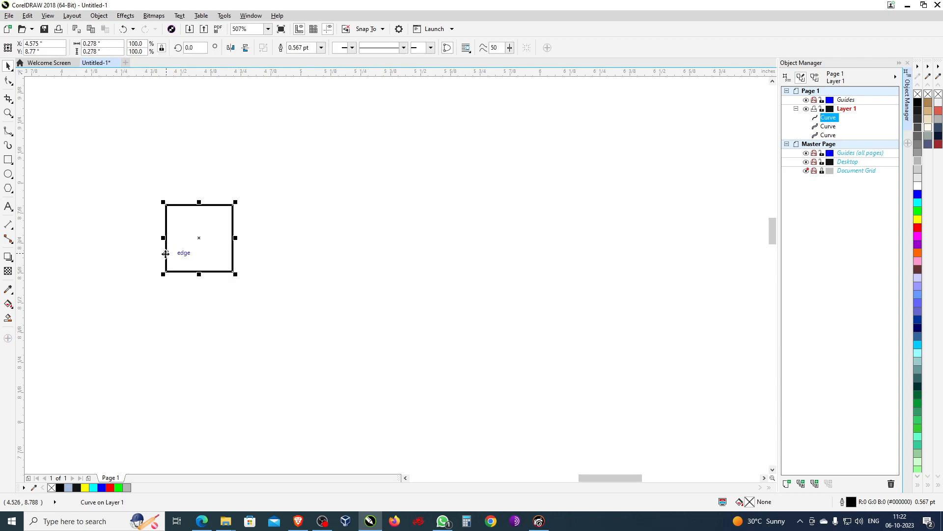
left_click(939, 112)
scroll(195, 212, "up", 2)
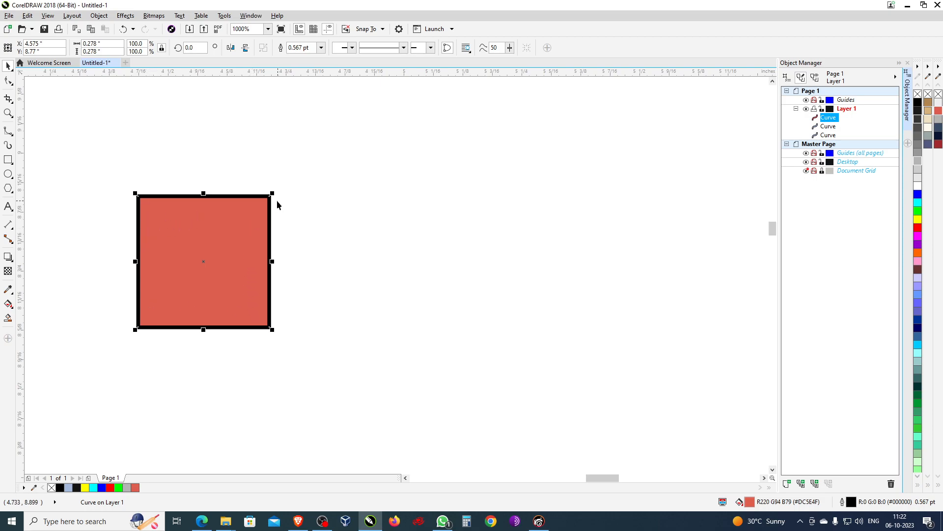
right_click(918, 212)
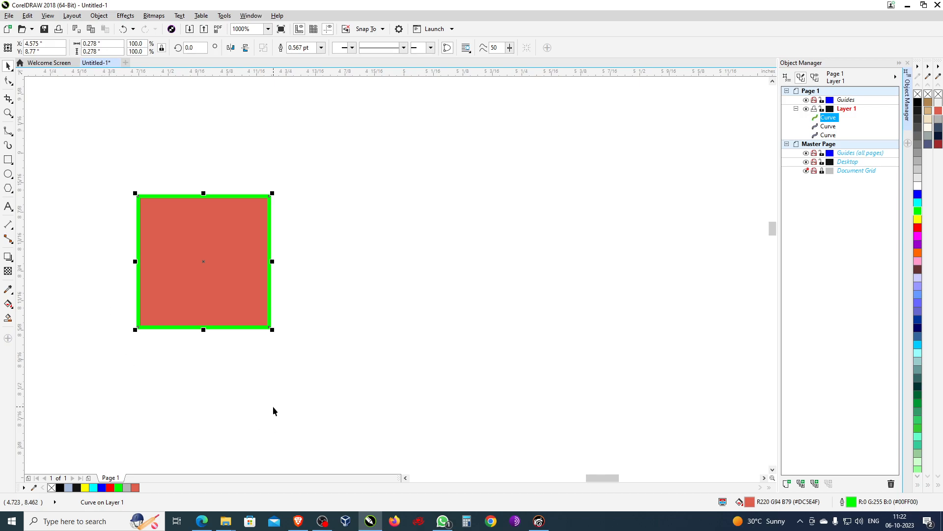
Step: Mirror a copy of the square horizontally to its right, leaving a gap, and give it a green fill and a gray outline
left_click_drag(137, 261, 377, 288)
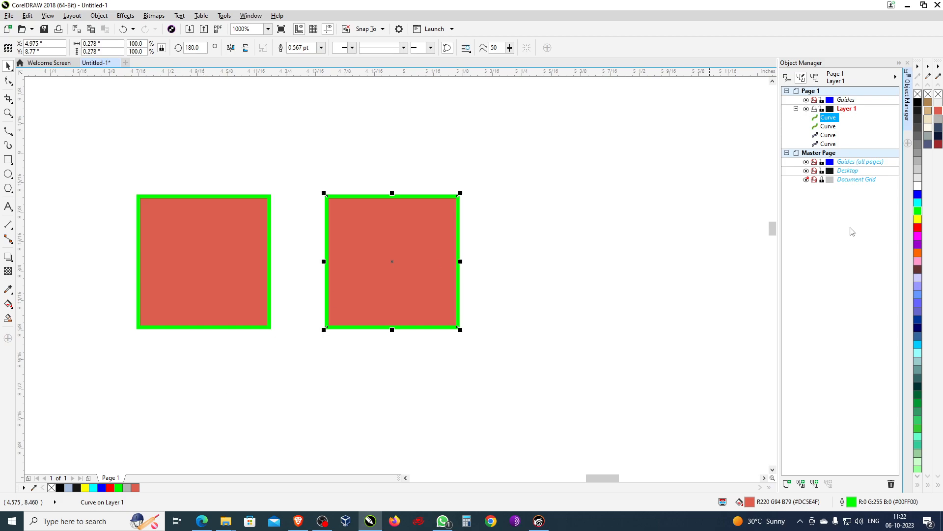
left_click(618, 253)
left_click(415, 243)
left_click(918, 190)
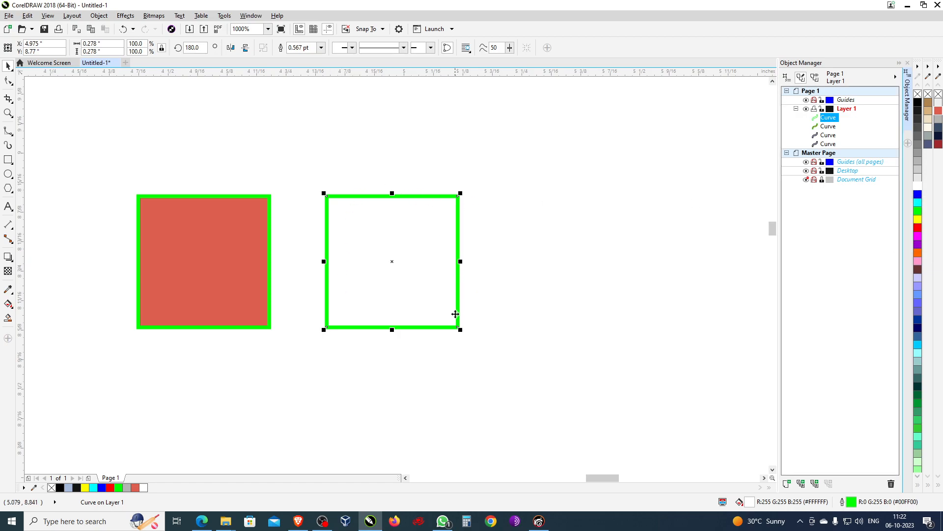
left_click(918, 211)
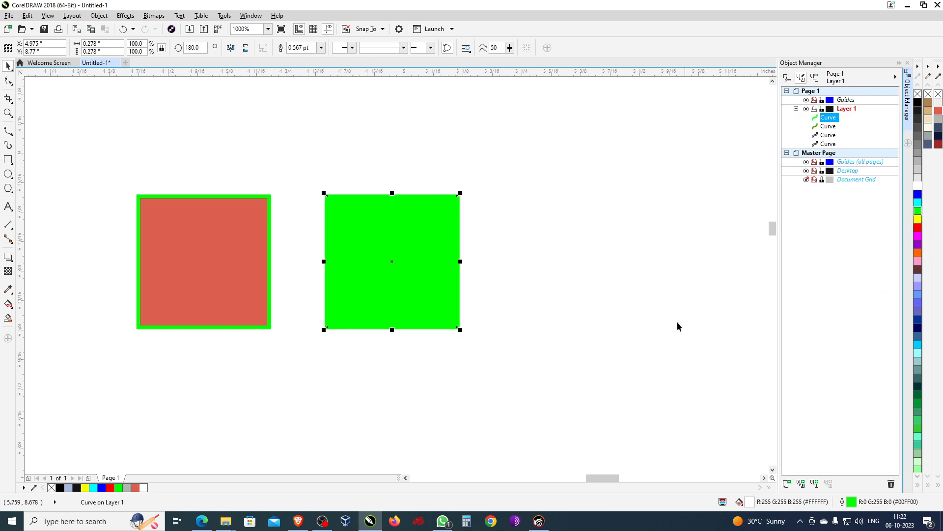
right_click(917, 148)
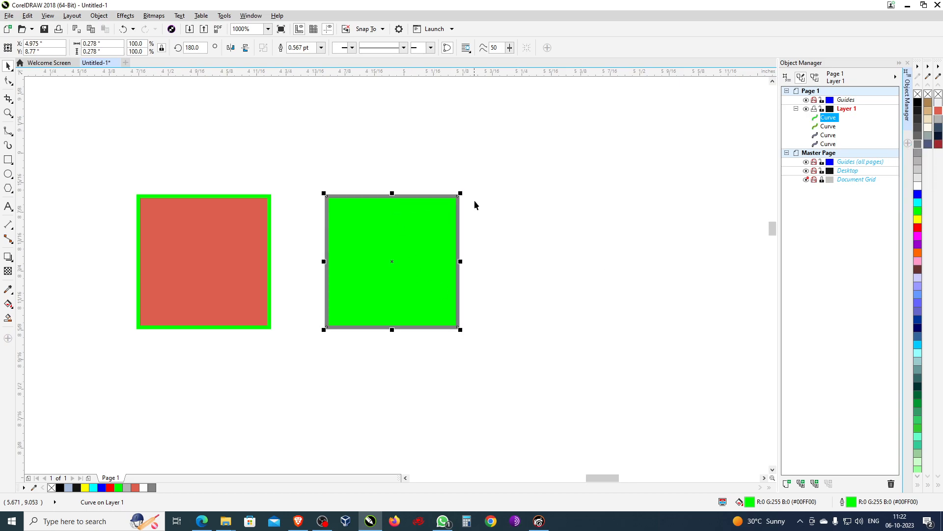
left_click(414, 418)
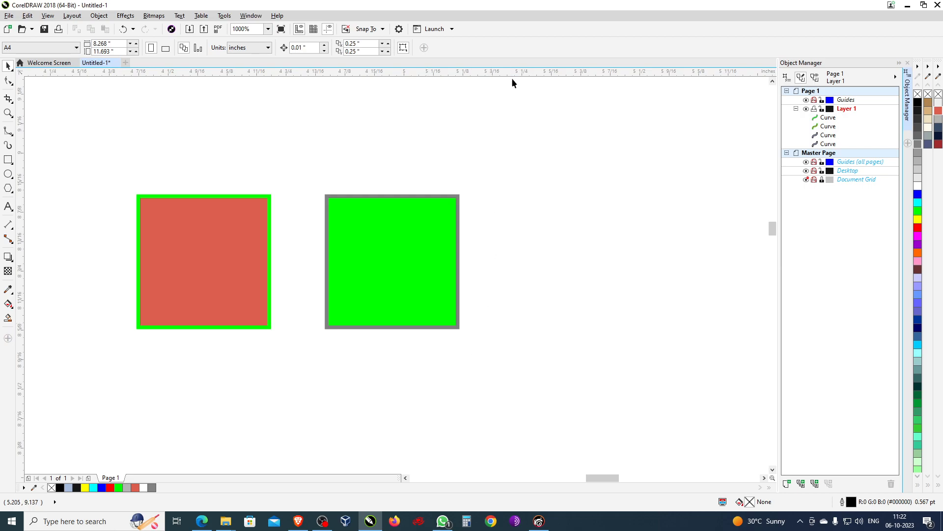
Step: Combine the red square and the green square into a single object
left_click(181, 231)
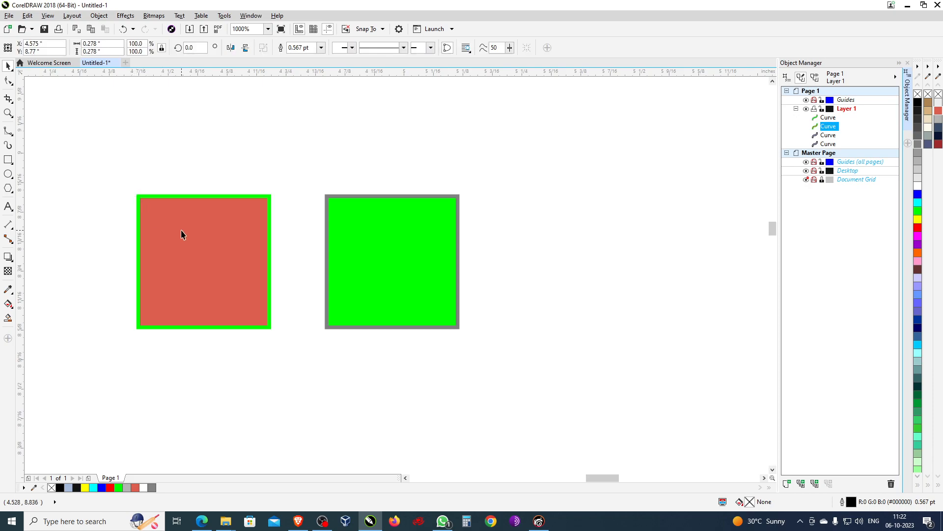
left_click(416, 235, "shift")
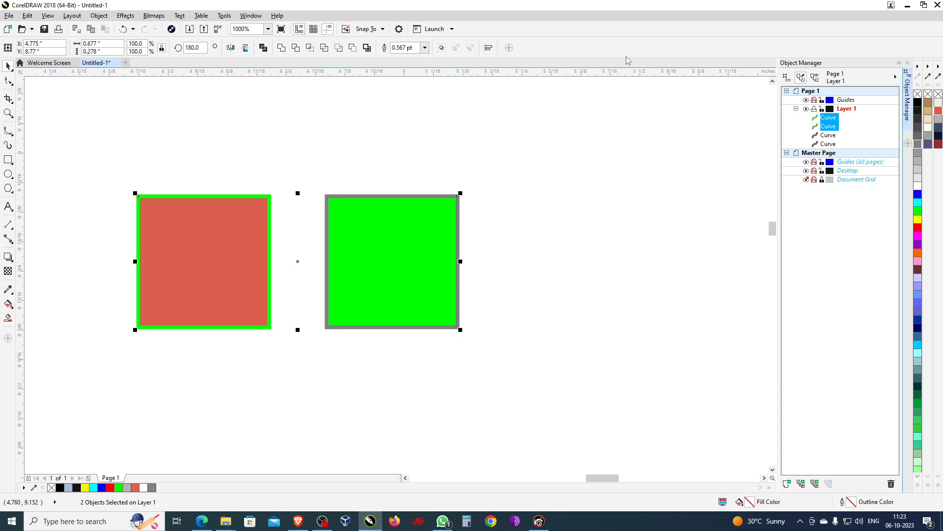
key("ctrl+l")
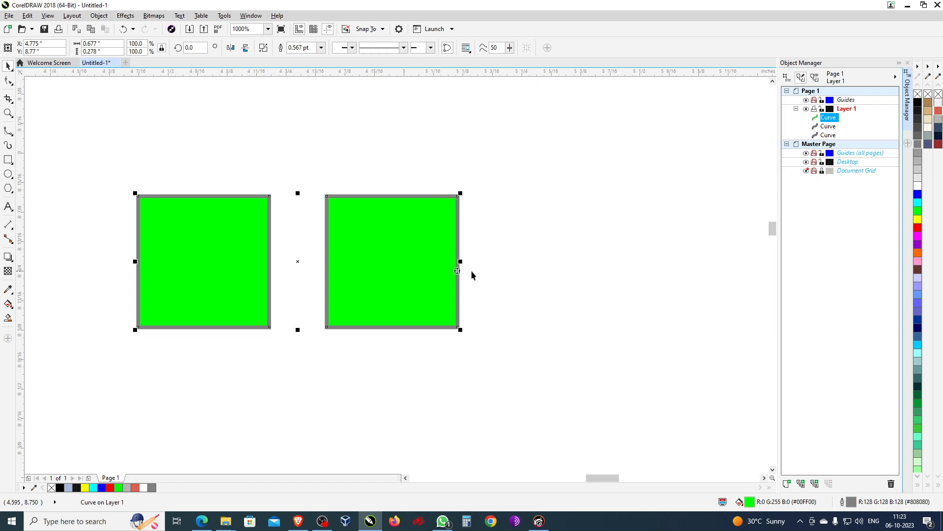
Step: Give the combined squares a blue fill (#0000FF) and a purple outline (#9900CC)
left_click(461, 290)
left_click(409, 265)
left_click(918, 194)
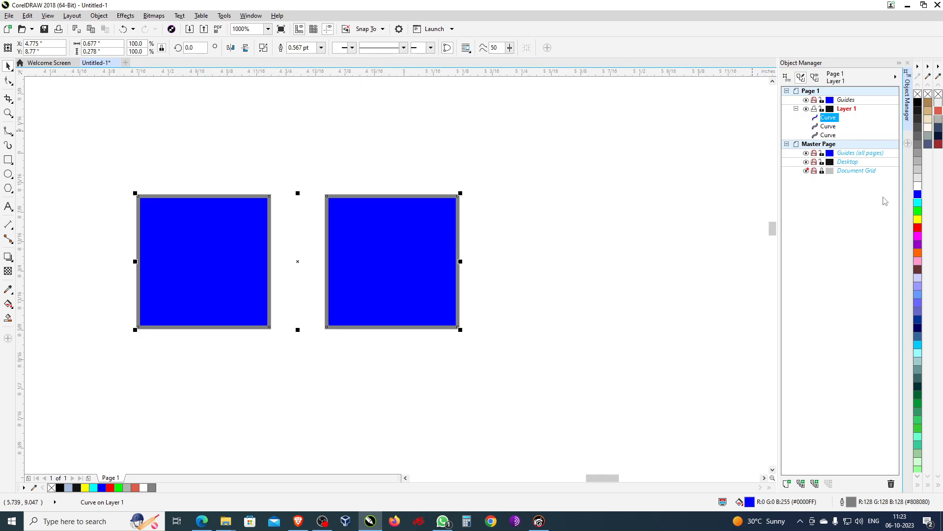
right_click(918, 244)
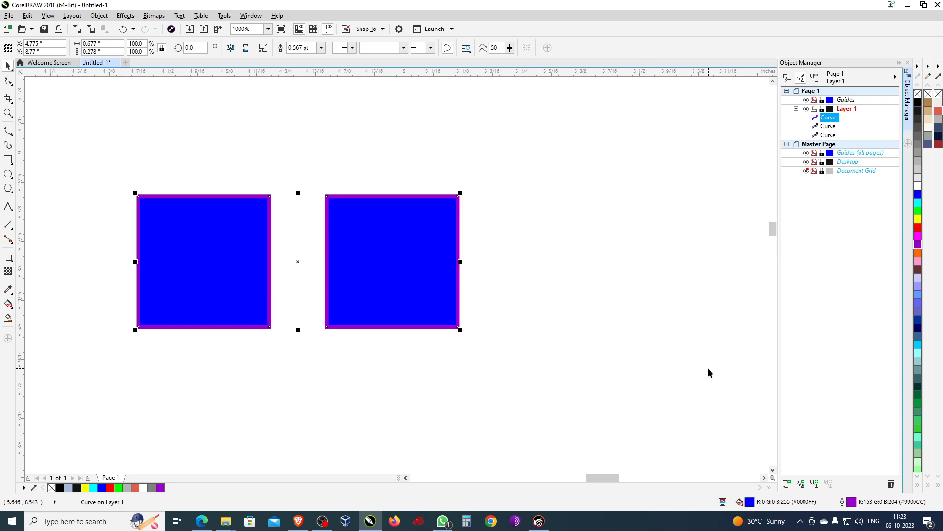
Step: Undo the purple outline, the blue fill and the combining of the squares
key("ctrl+z")
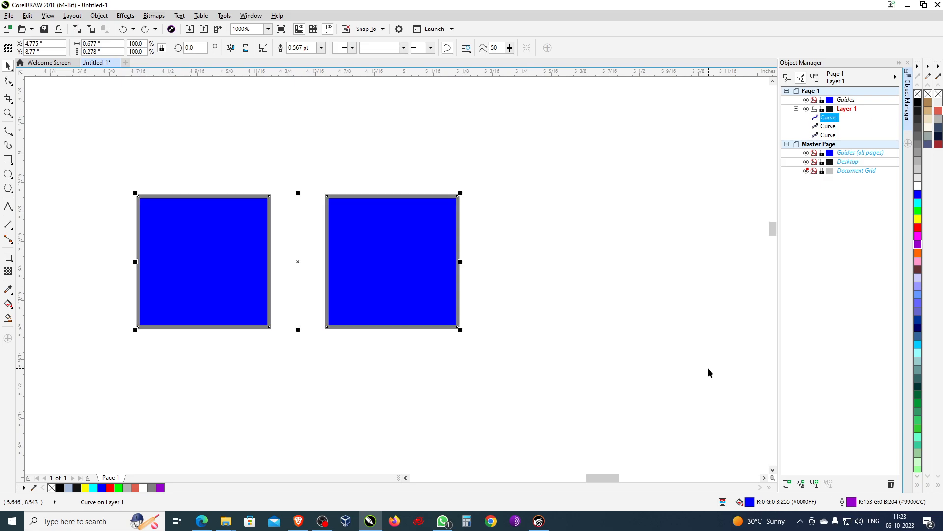
key("ctrl+z")
key("ctrl+z")
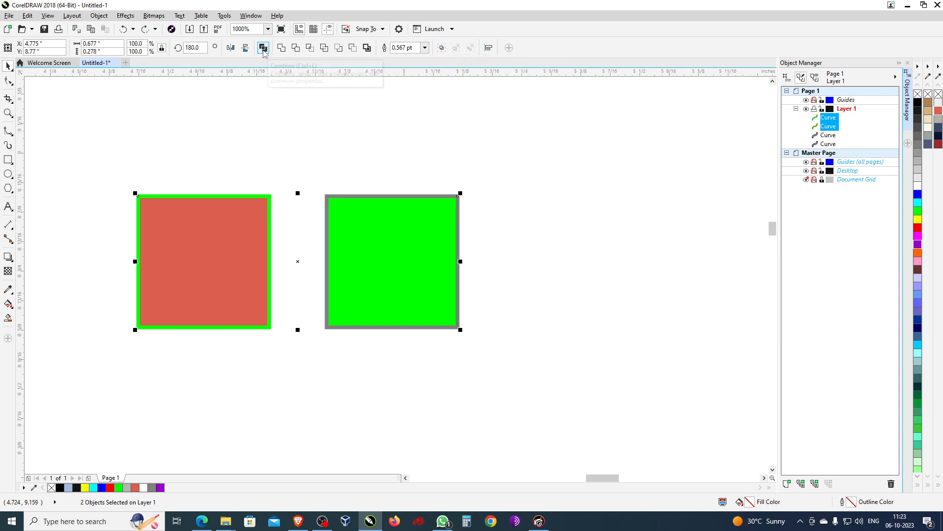
Step: Group the two squares, expand the group in the Object Manager and select each of its member curves in turn
left_click(443, 49)
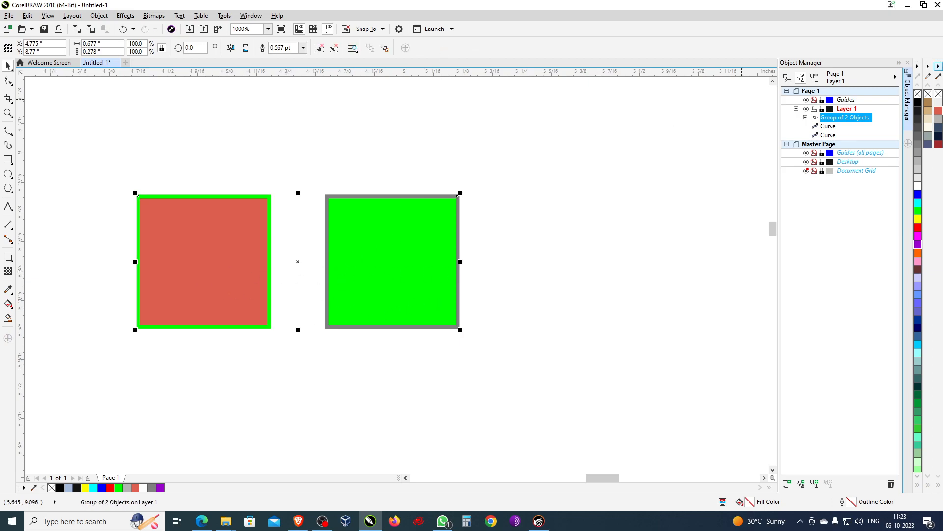
left_click(806, 117)
left_click(838, 127)
left_click(840, 131)
left_click(839, 126)
left_click(841, 135)
left_click(840, 126)
left_click(840, 136)
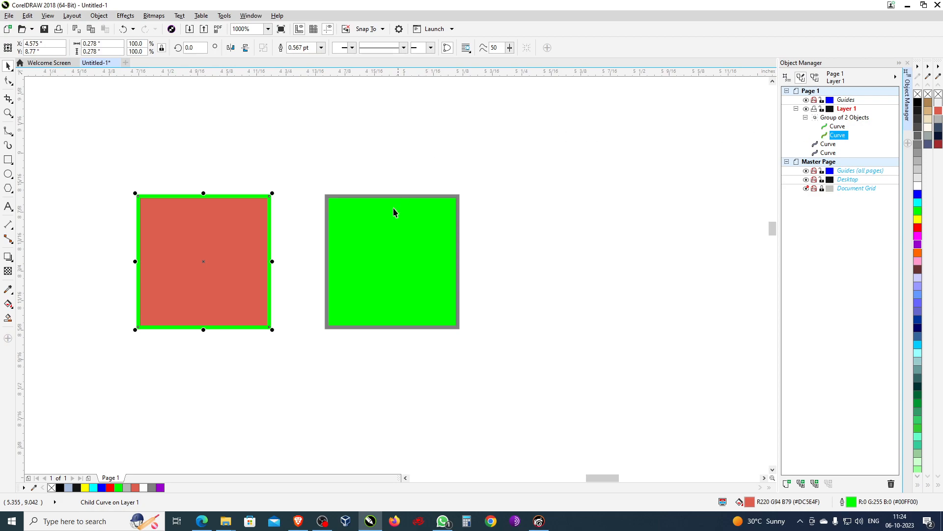
Step: Give the whole group of squares a light gray fill (#CCCCCC) and a black outline, and deselect it
left_click(376, 233)
left_click(394, 150)
left_click(373, 227)
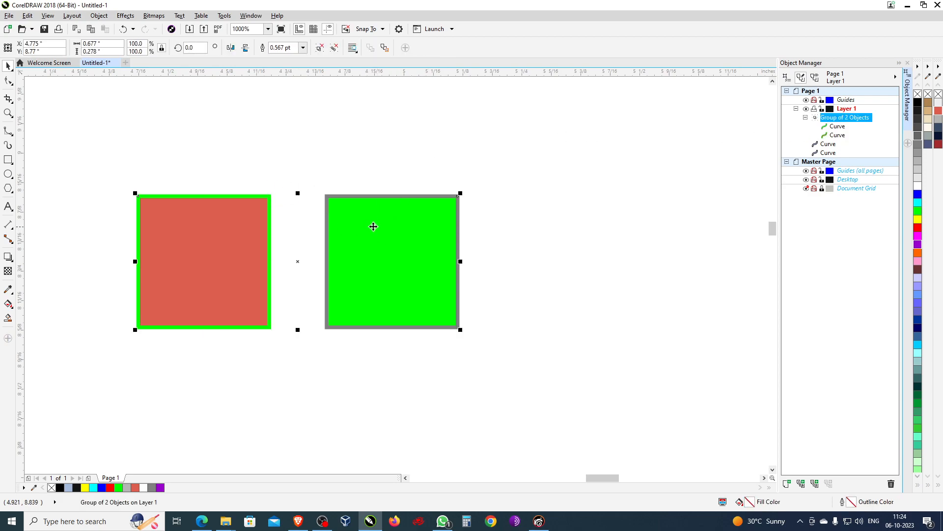
left_click(918, 169)
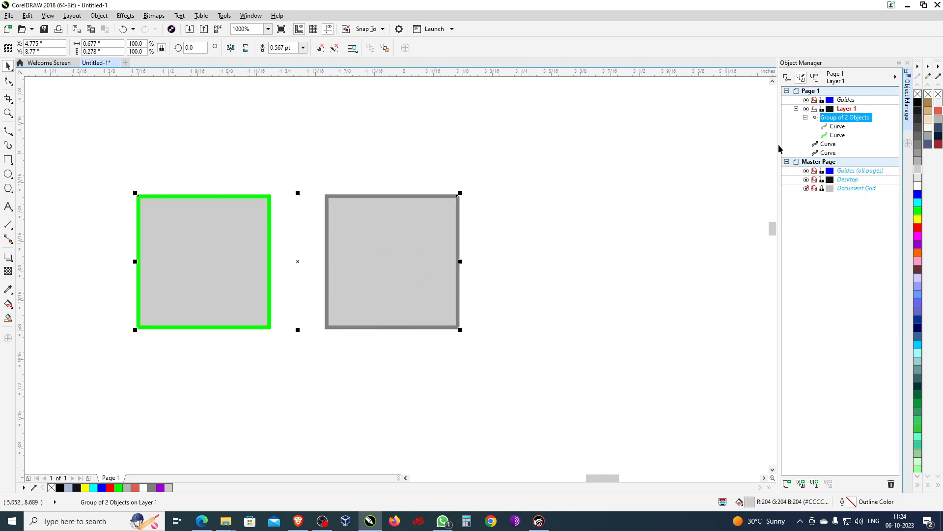
right_click(918, 102)
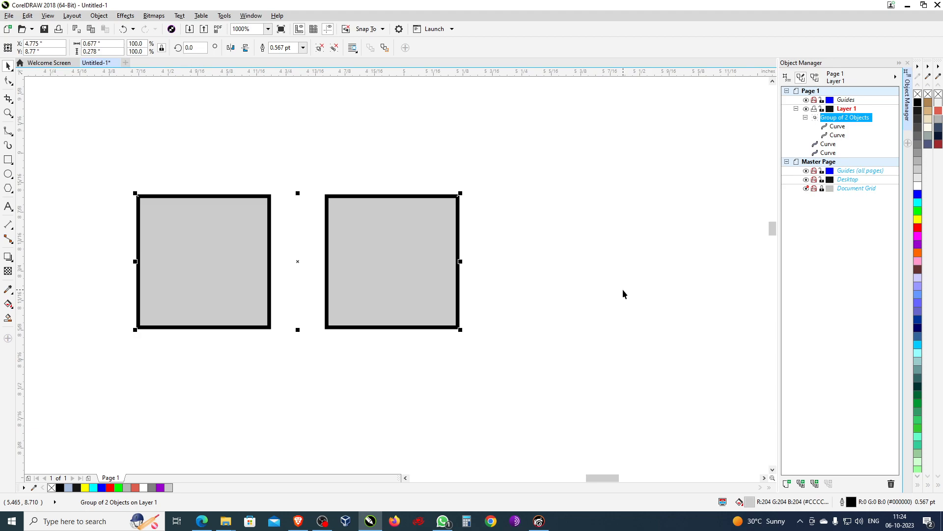
left_click(623, 290)
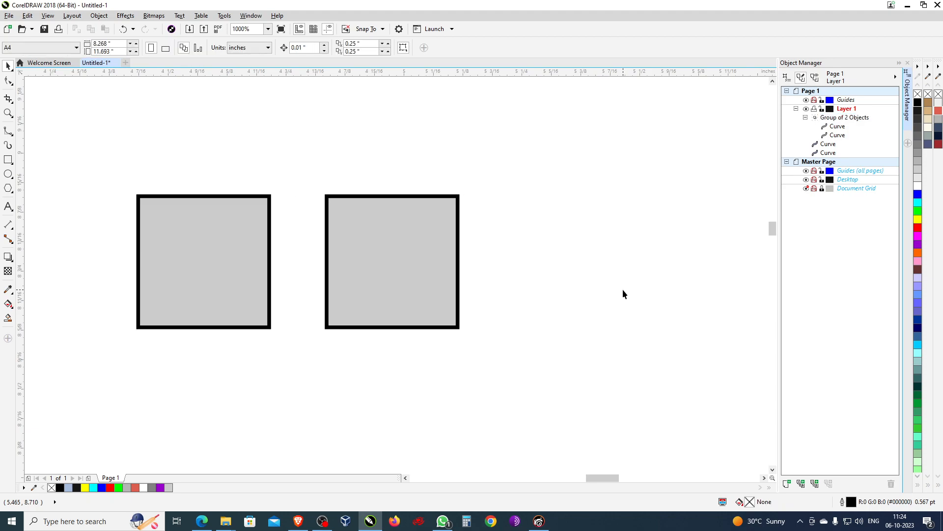
Step: Fill the right square with the black sampled from the left square's outline using the Color Eyedropper, and undo the fill
left_click(8, 290)
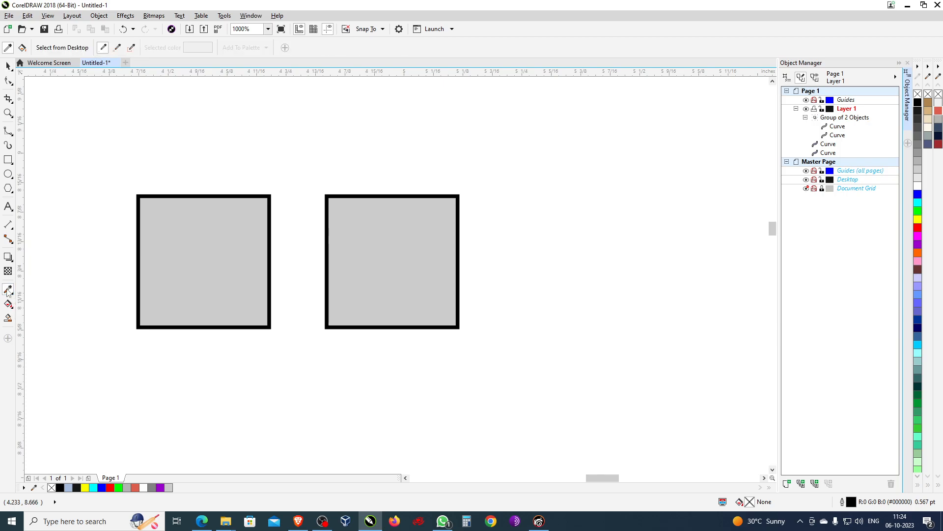
left_click(271, 248)
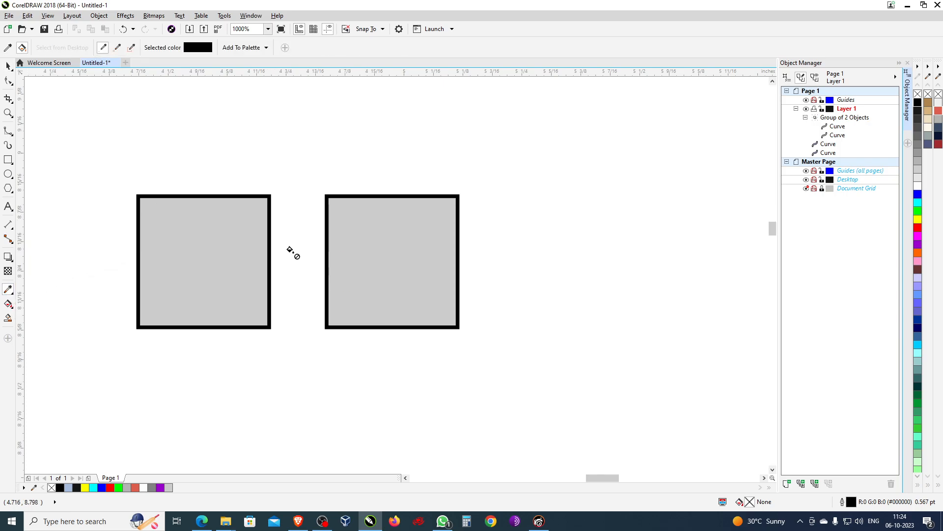
left_click(363, 250)
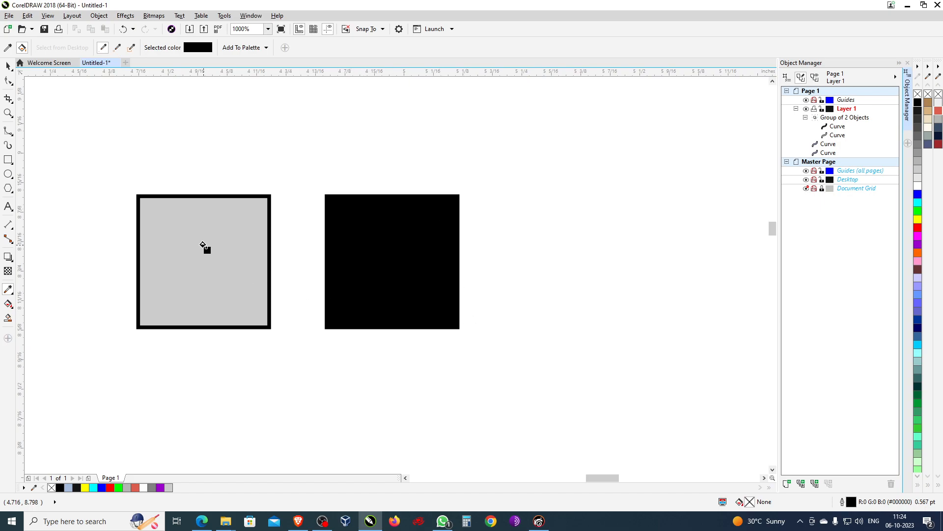
left_click(366, 252)
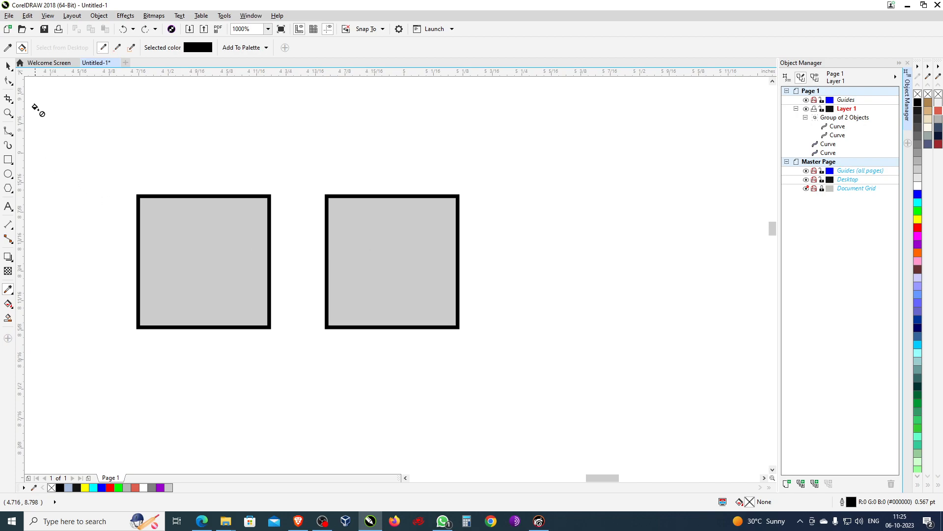
left_click(8, 65)
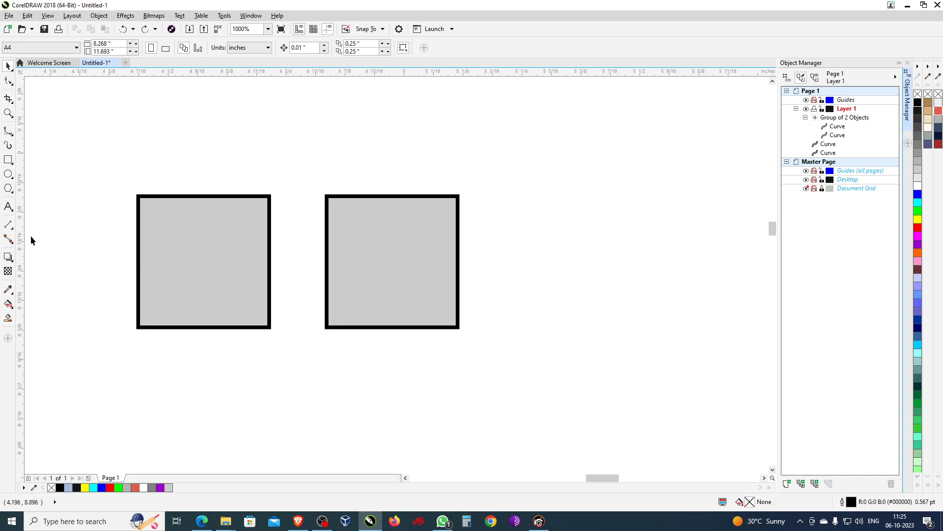
Step: Ungroup the two gray squares and combine them into a single object
left_click_drag(136, 191, 569, 333)
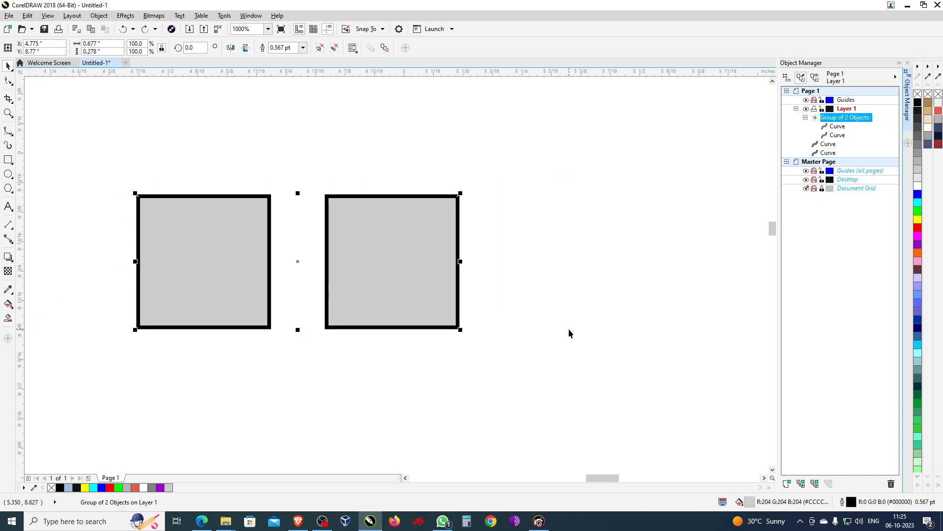
left_click(334, 48)
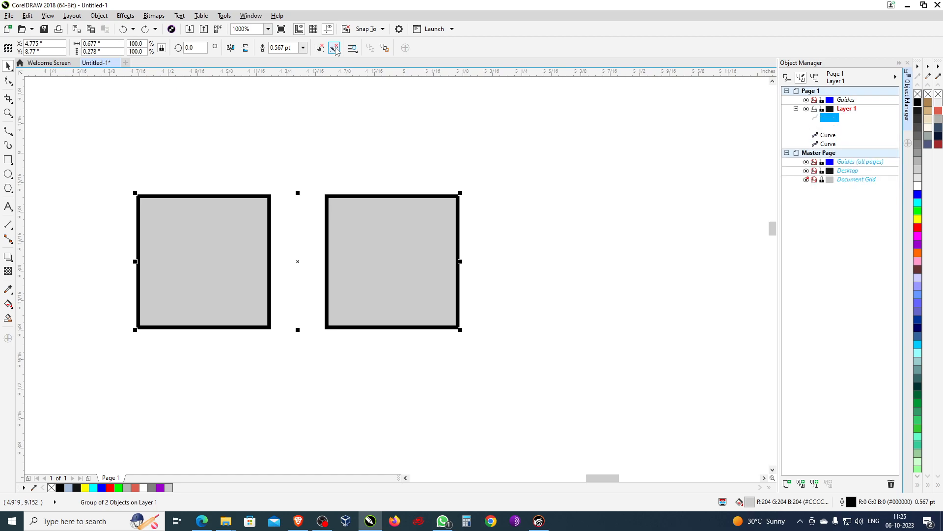
left_click(263, 48)
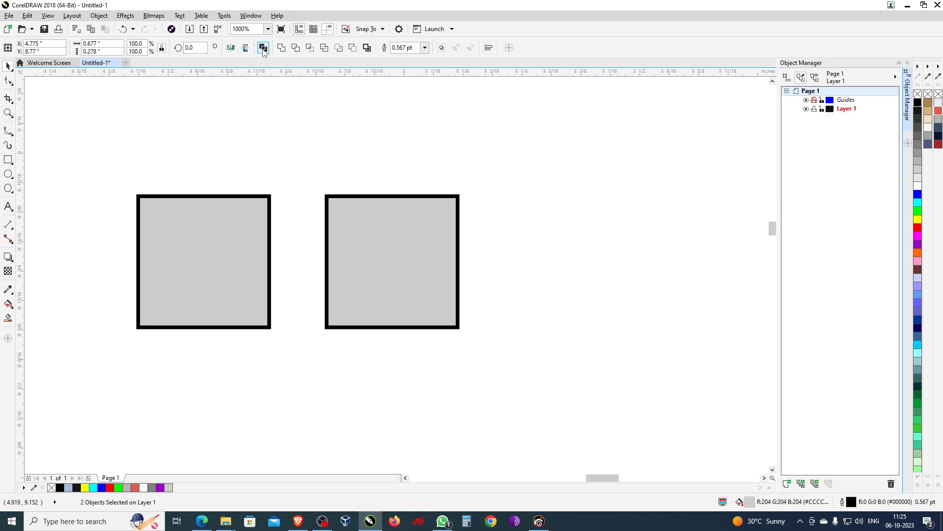
Step: Sample the black outline color with the Color Eyedropper and fill the combined object with it
left_click(8, 290)
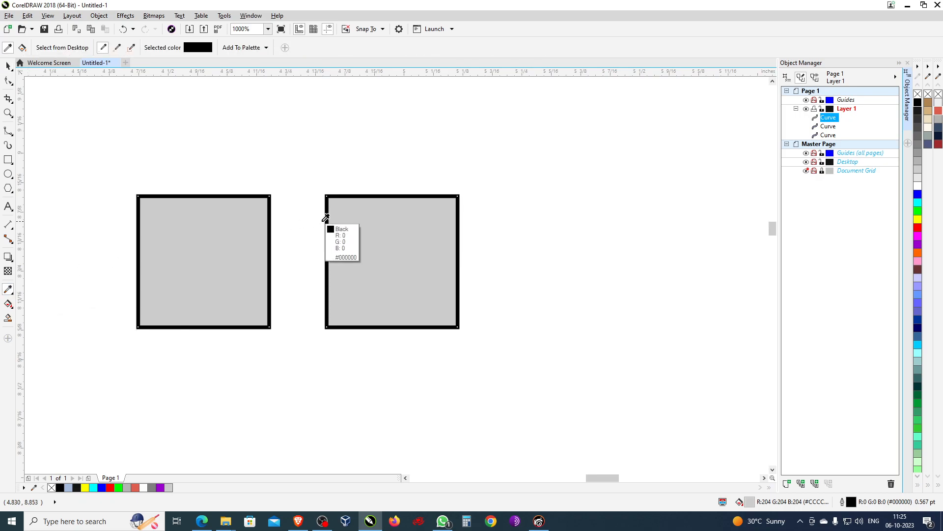
left_click(273, 220)
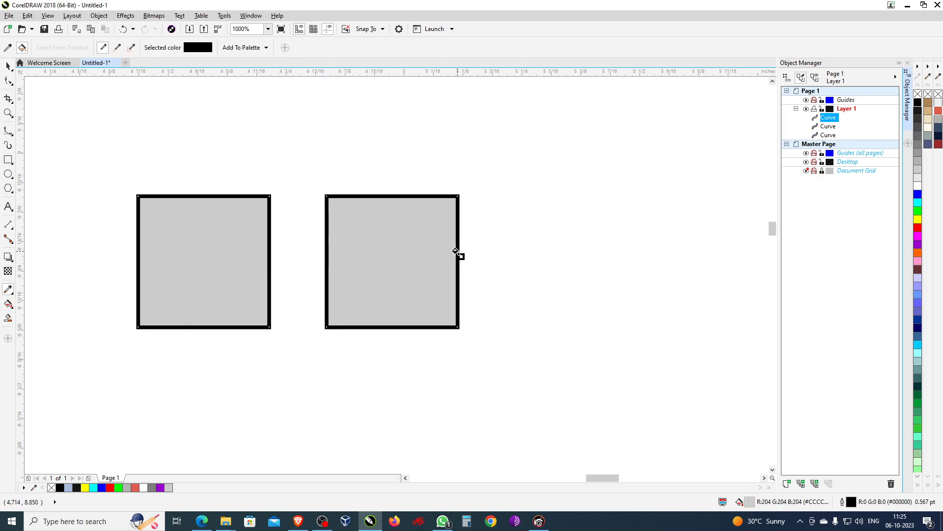
left_click(426, 252)
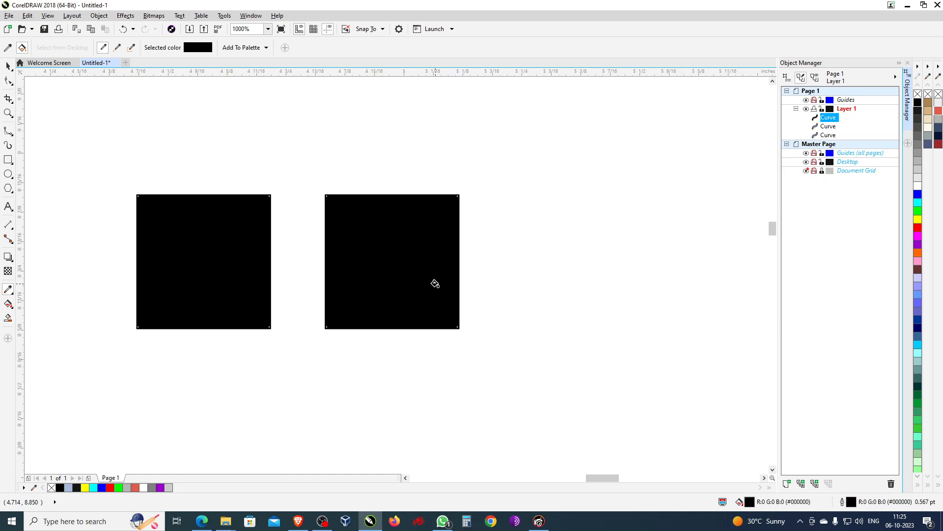
Step: Undo the black fill and the combining of the squares, and leave the Color Eyedropper
key("ctrl+z")
key("ctrl+z")
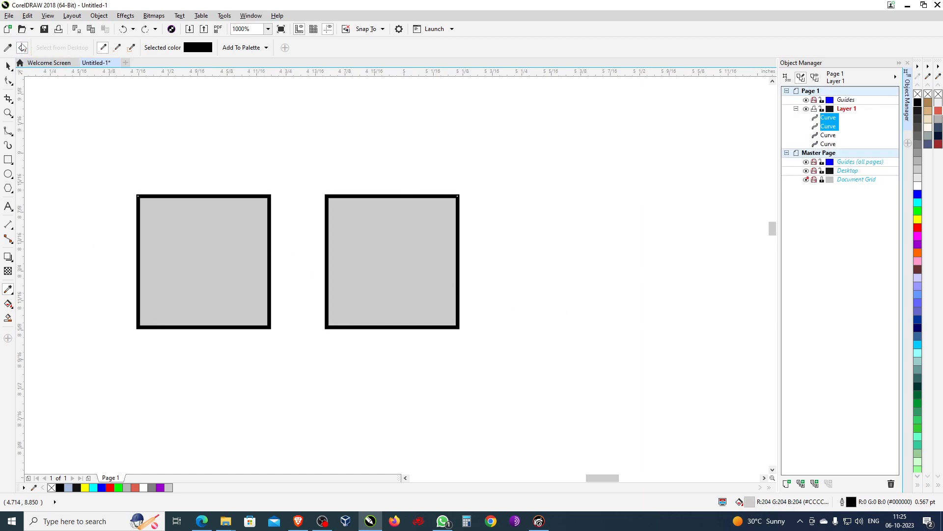
left_click(8, 65)
Step: Move the right square so that it overlaps the left square's upper-right corner, and select both squares
left_click(415, 252)
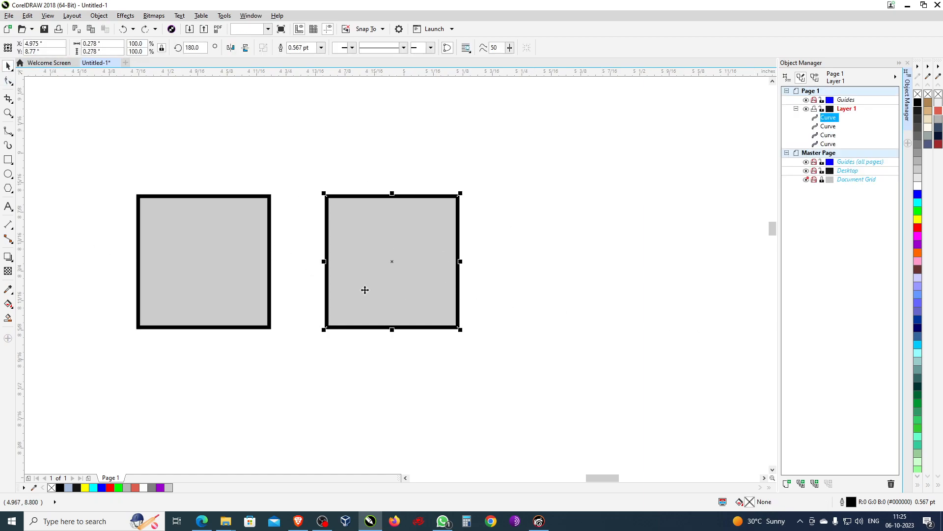
left_click_drag(422, 285, 308, 213)
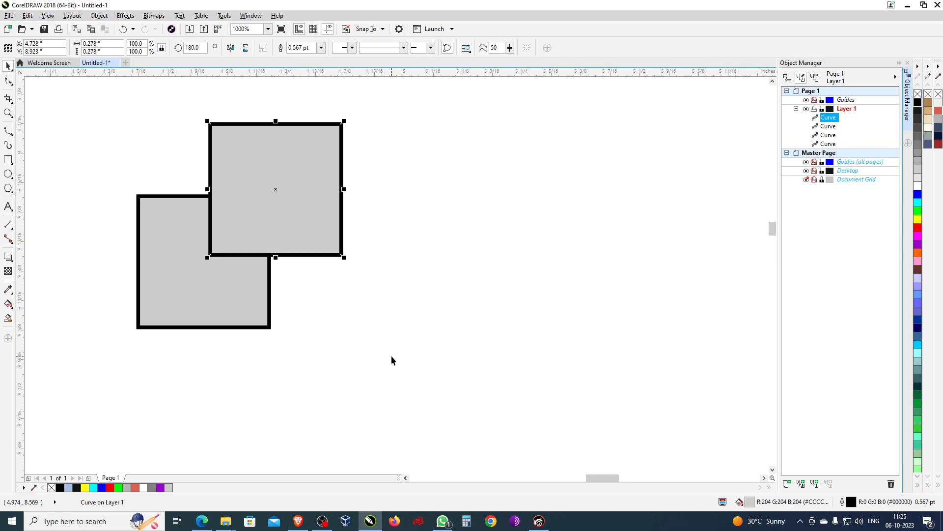
left_click_drag(117, 358, 398, 107)
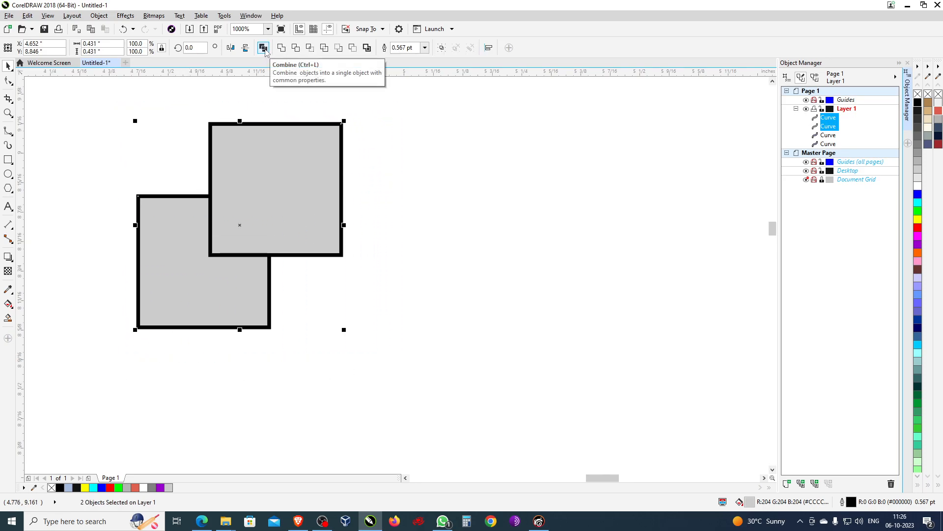
Step: Combine the two overlapping grey squares into a single object and fill it with cyan (#00FFFF)
left_click(264, 47)
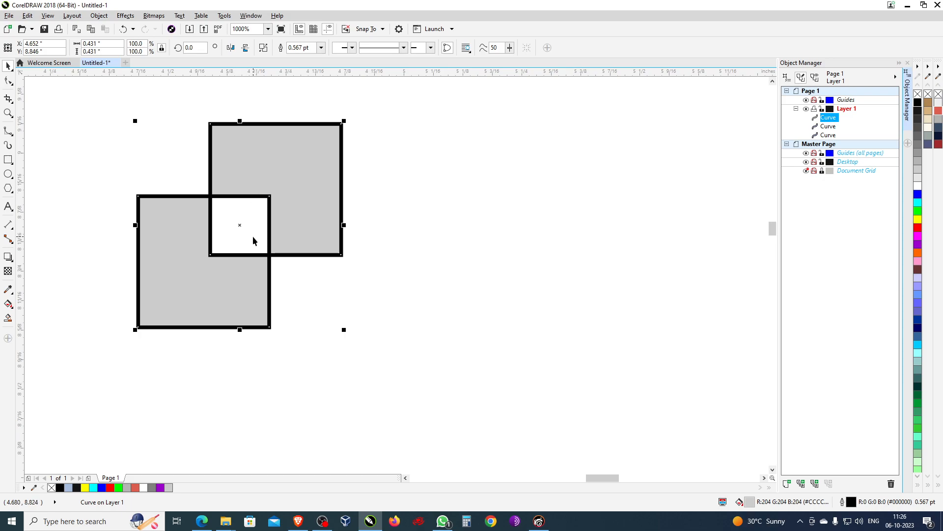
left_click_drag(241, 207, 529, 231)
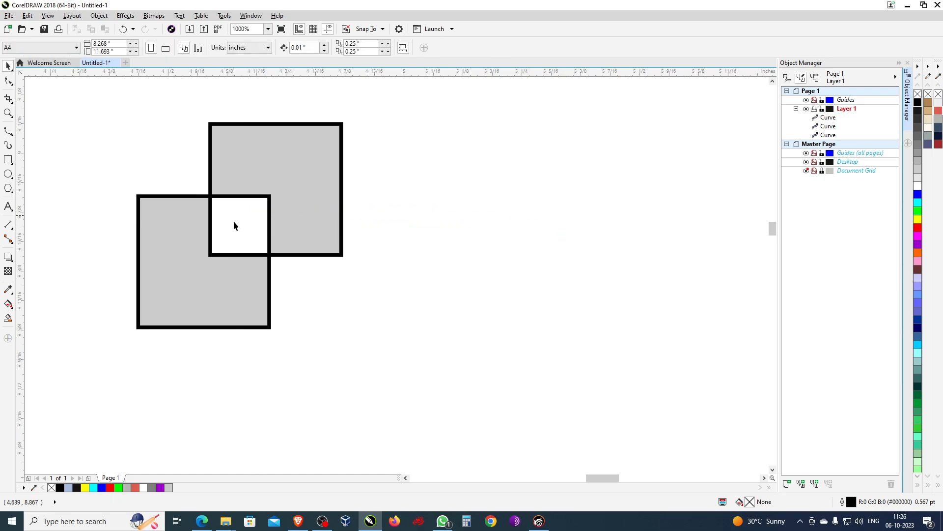
left_click(296, 204)
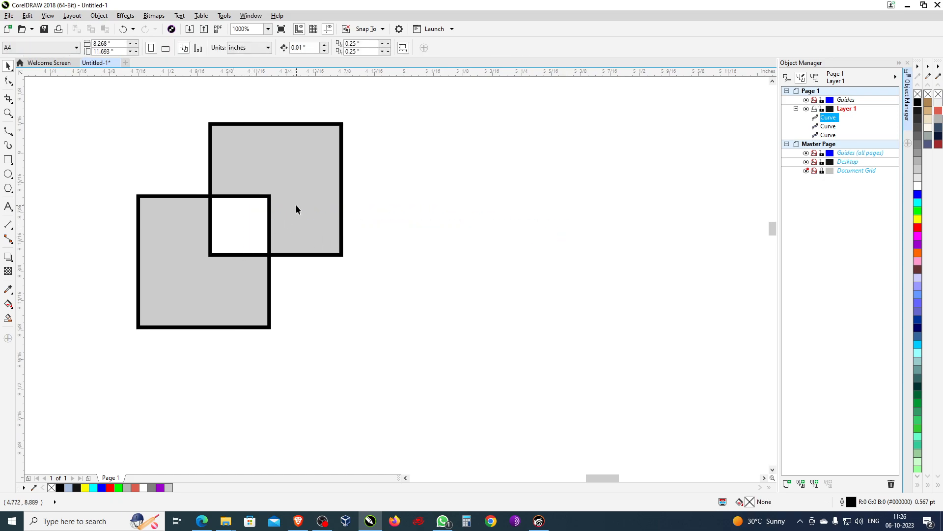
left_click(918, 203)
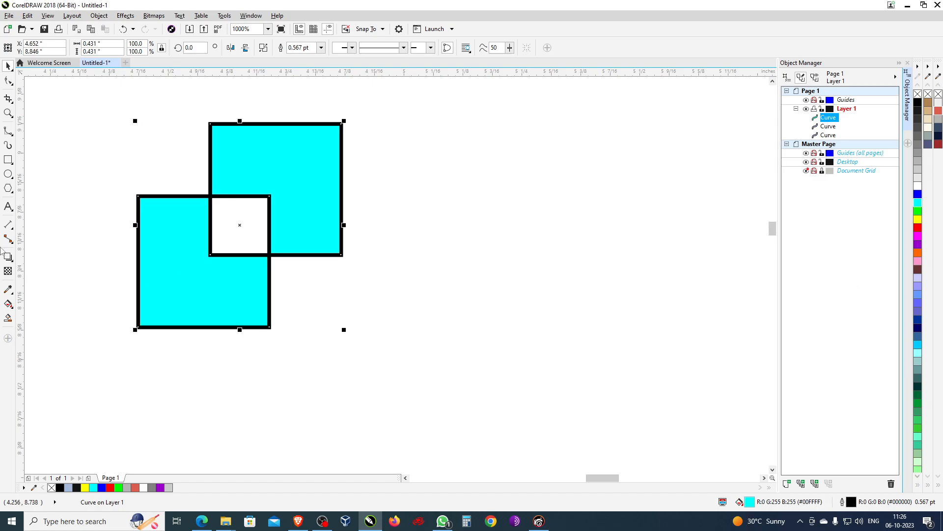
left_click(8, 160)
left_click_drag(75, 142, 458, 387)
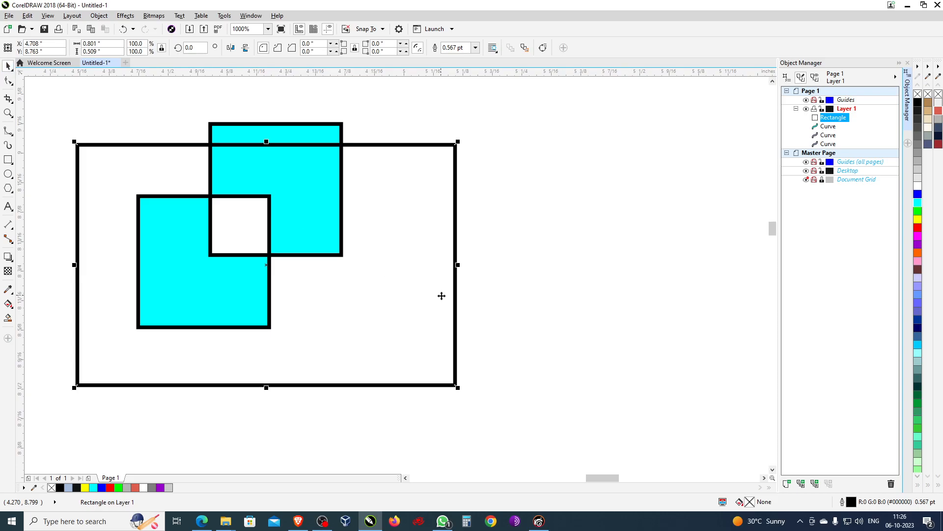
key("Delete")
Step: Create a Smart Fill shape in the opening where the cyan squares overlap, and delete that shape
left_click(8, 318)
left_click(255, 232)
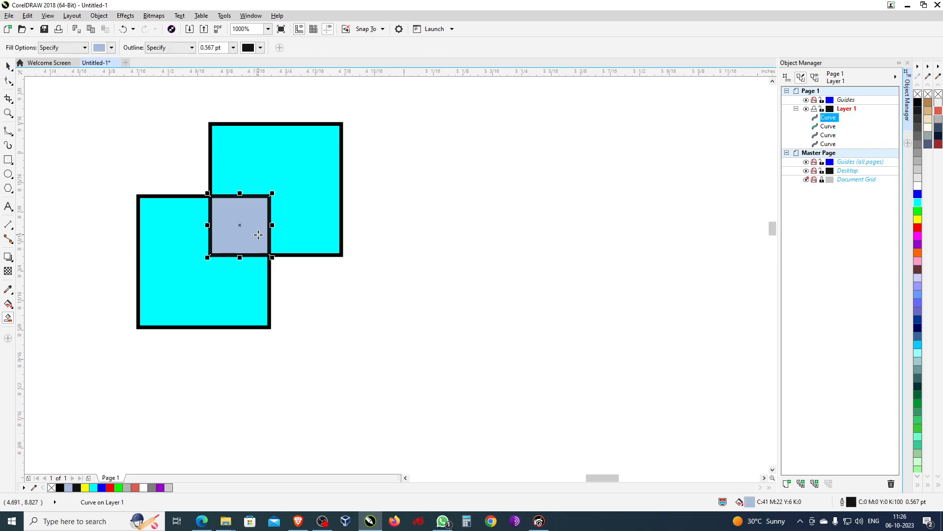
key("Delete")
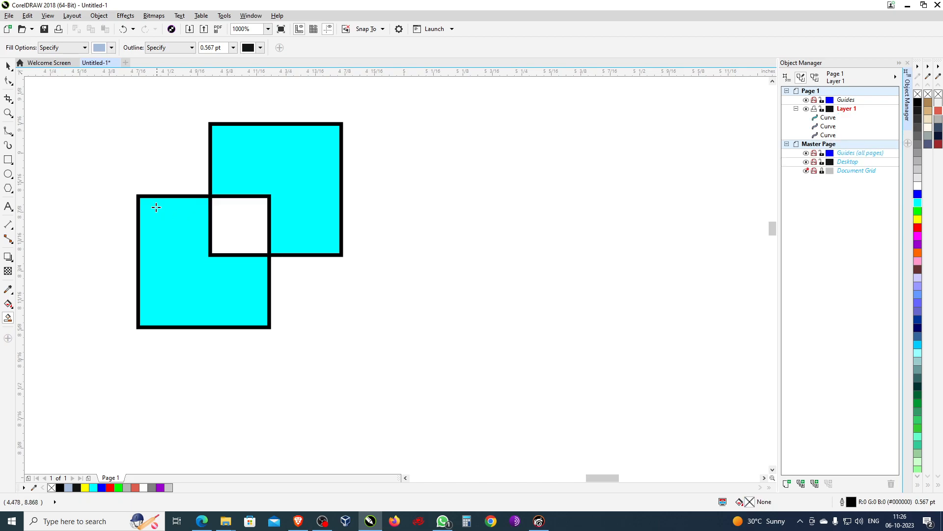
left_click(7, 65)
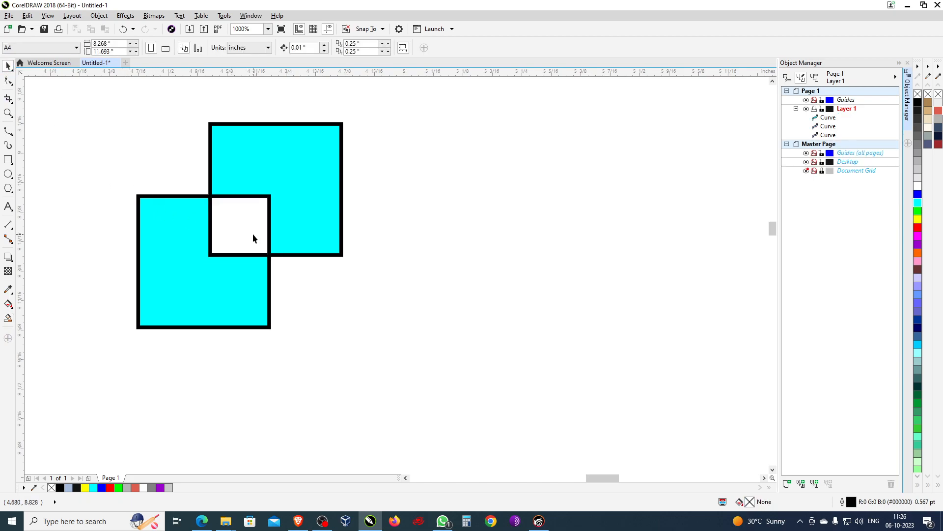
Step: Draw a rectangle about 0.813 by 0.279 inches over the upper part of the squares and fill it with red (#DC5E4F)
left_click(9, 160)
left_click_drag(105, 99, 494, 236)
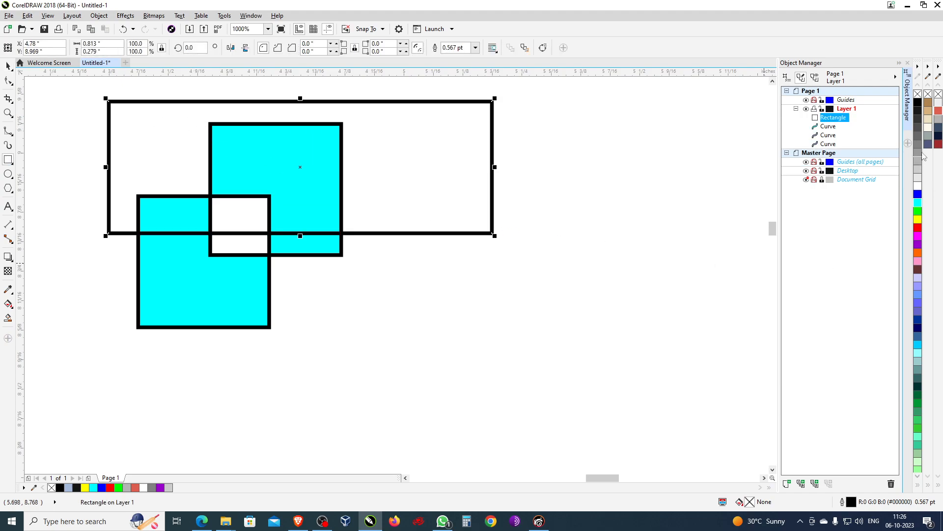
left_click(938, 111)
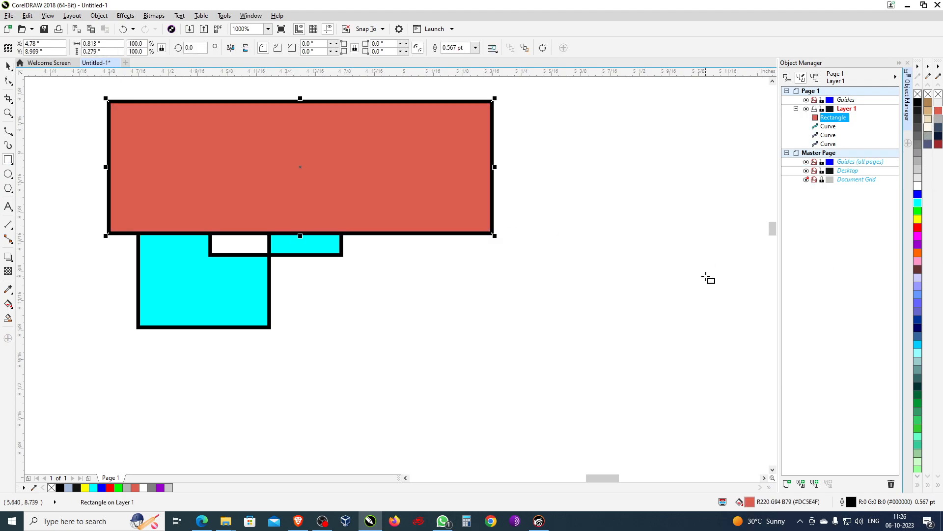
Step: Send the red rectangle to the back of the layer and move it down so it fully backs the squares' overlap opening
key("shift+Page_Down")
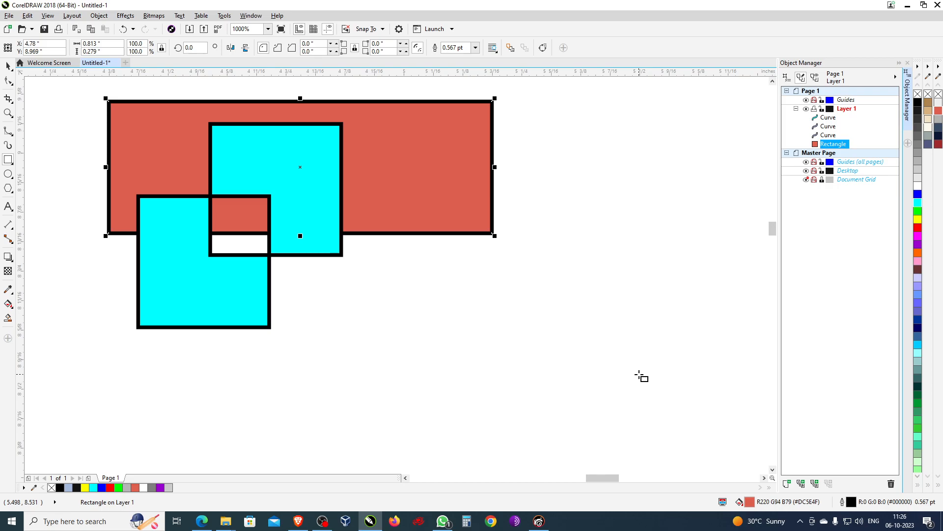
left_click(8, 67)
left_click_drag(416, 187, 439, 261)
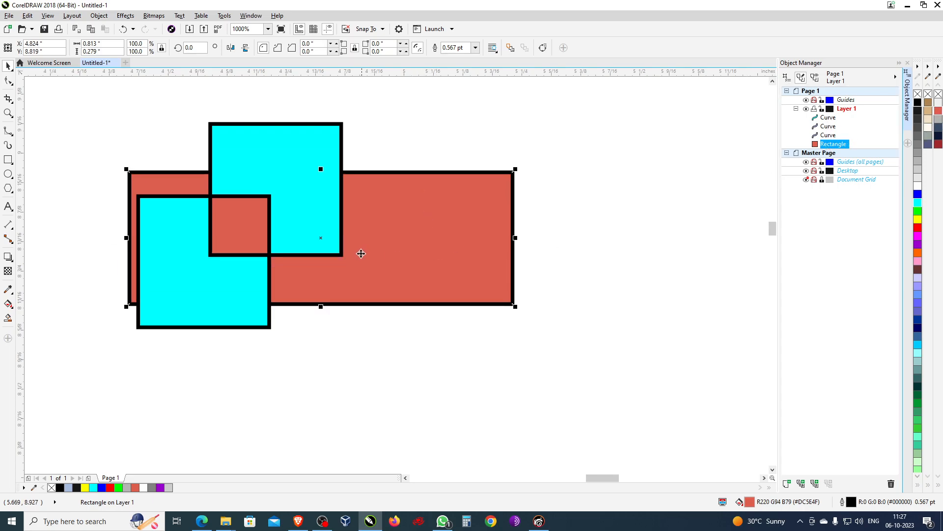
Step: Reorder the red rectangle to the top of Layer 1's object list and return it to the bottom
left_click_drag(836, 148, 836, 118)
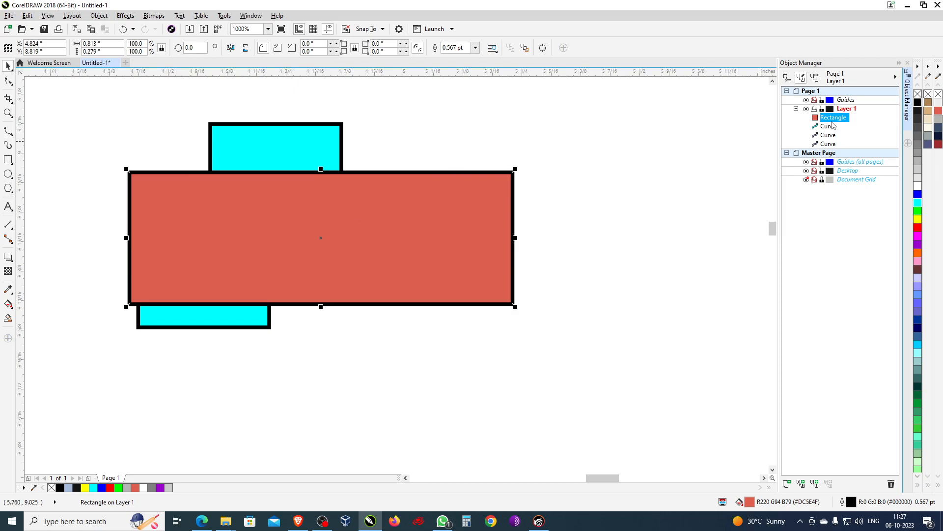
left_click_drag(836, 120, 839, 151)
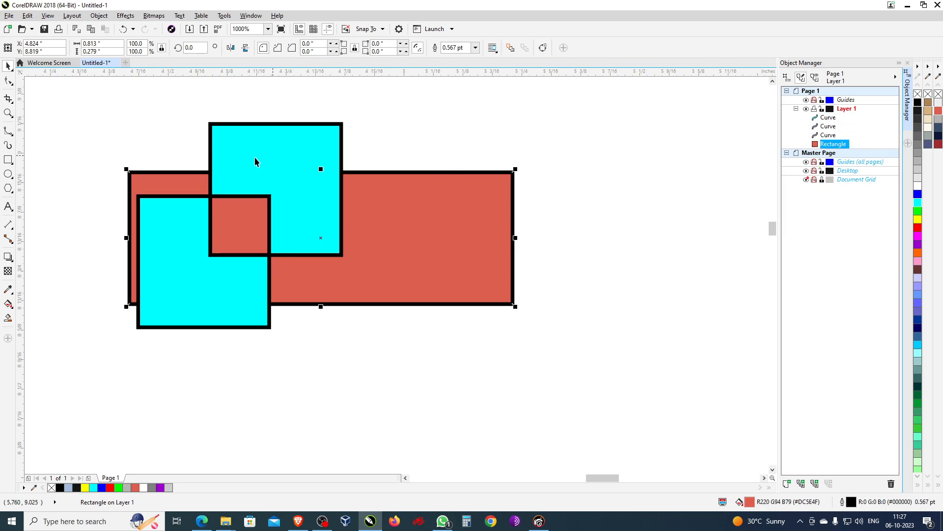
left_click(99, 16)
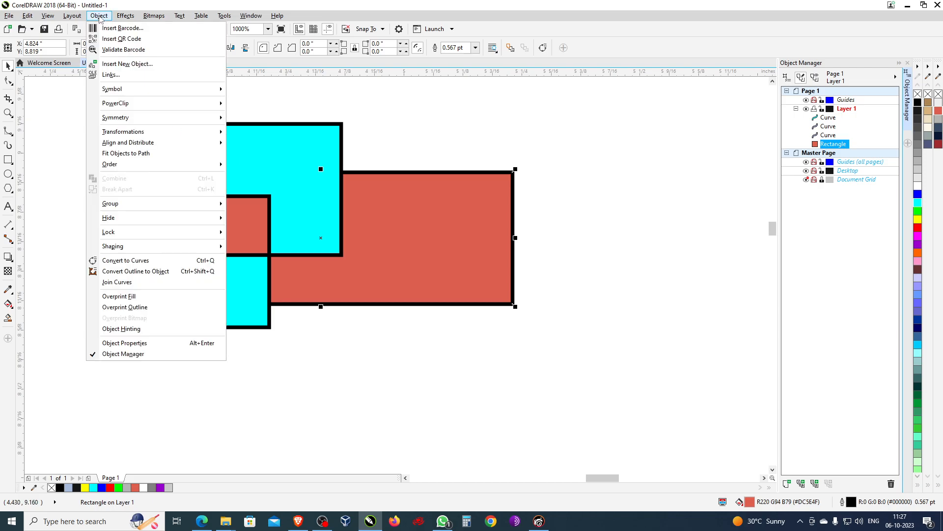
left_click(416, 102)
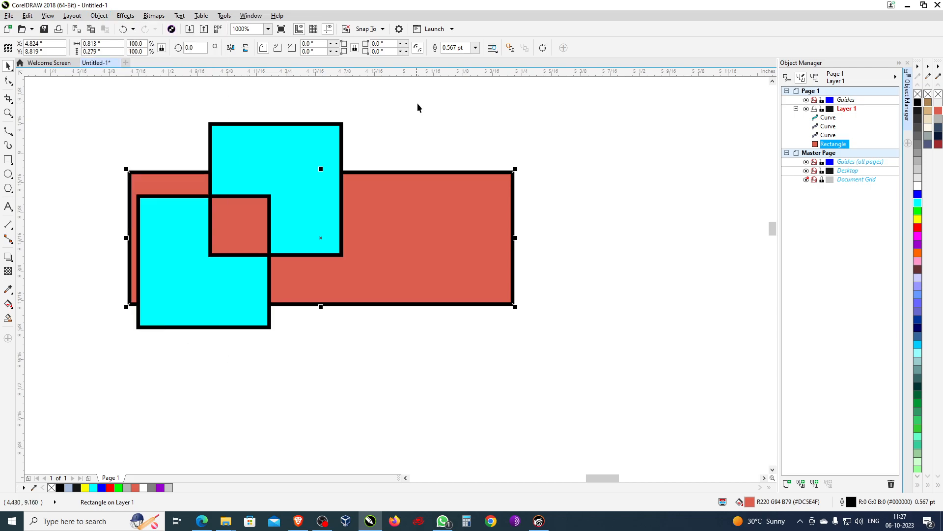
left_click(308, 141)
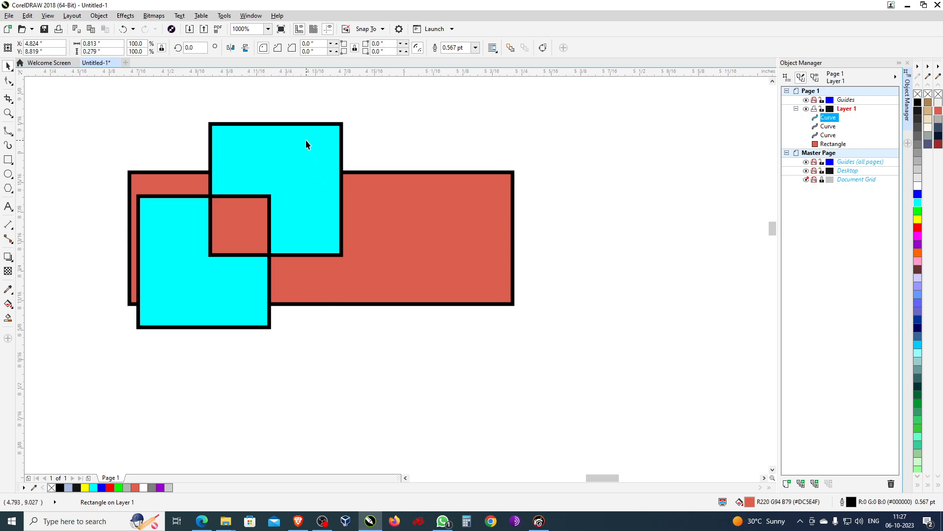
left_click(396, 229)
scroll(396, 229, "down", 4)
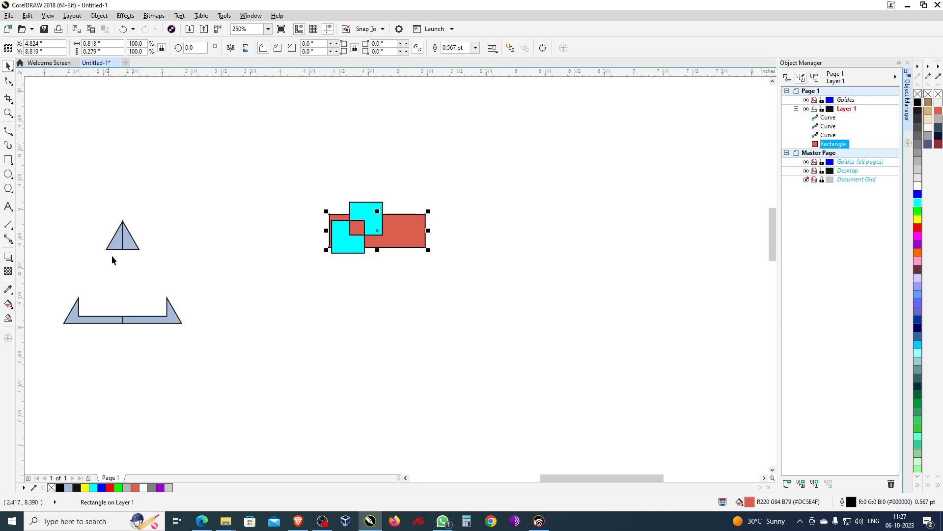
scroll(431, 210, "up", 2)
scroll(230, 263, "up", 2)
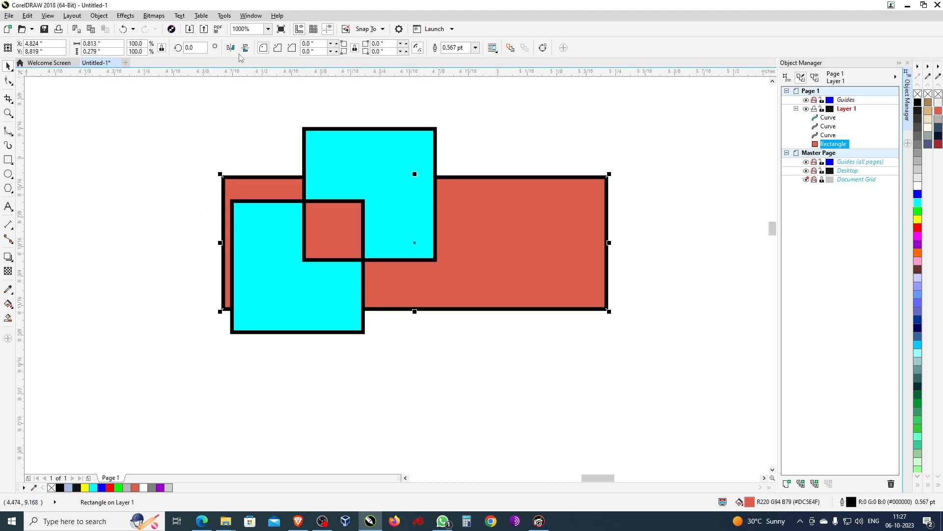
Step: Review the stacking order commands available for the red rectangle
left_click(100, 16)
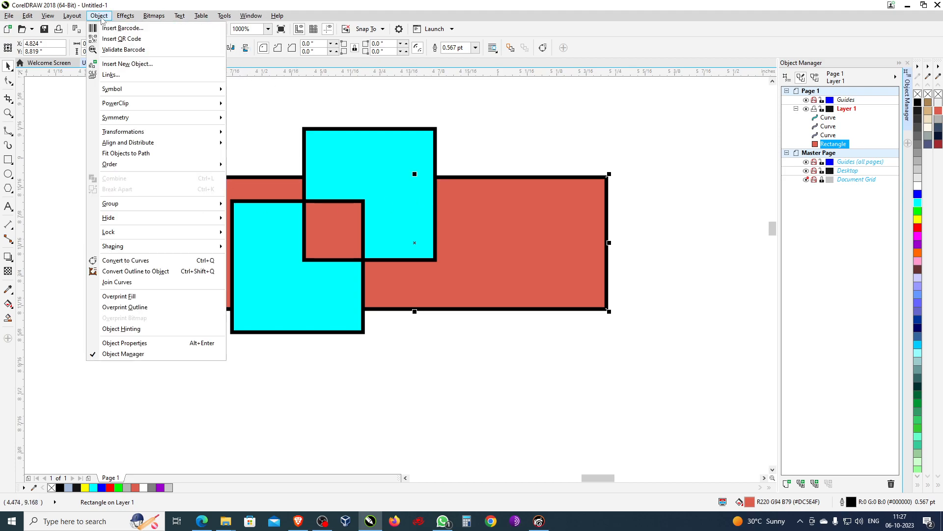
mouse_move(110, 167)
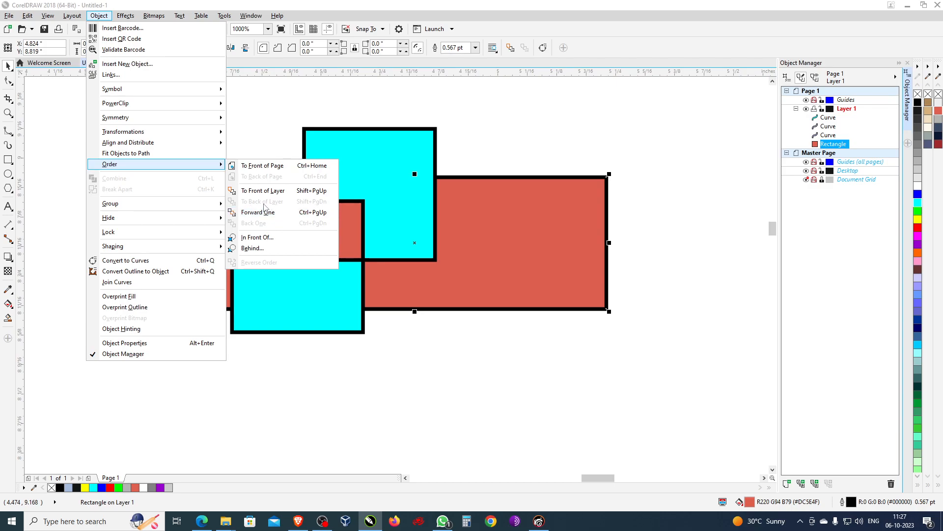
left_click(392, 330)
left_click(510, 246)
left_click(671, 403)
left_click(547, 247)
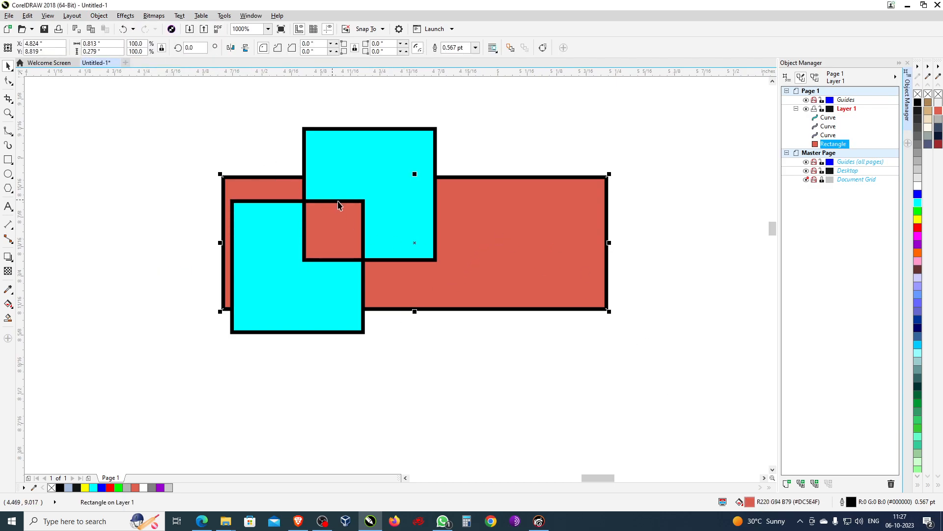
scroll(351, 201, "down", 2)
scroll(342, 187, "up", 2)
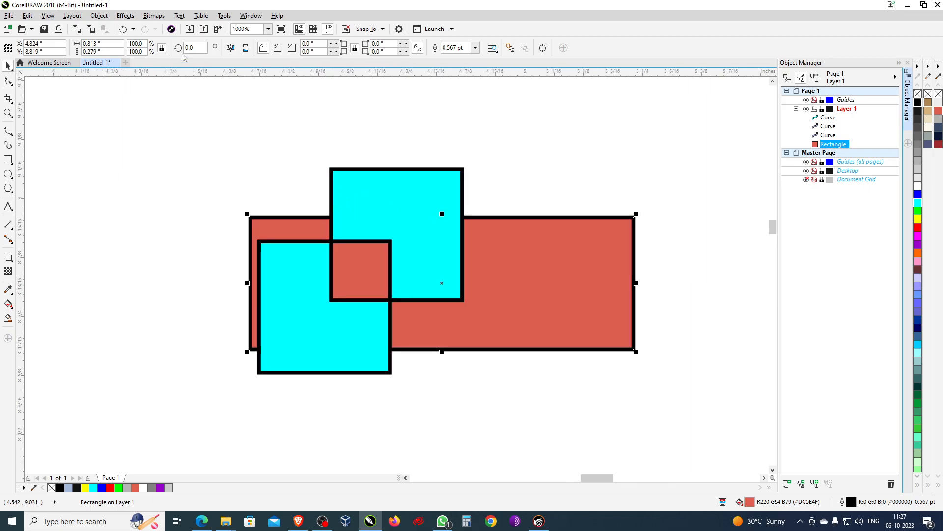
Step: Bring the red rectangle to the front of the layer with the Order command, and undo that change
left_click(100, 18)
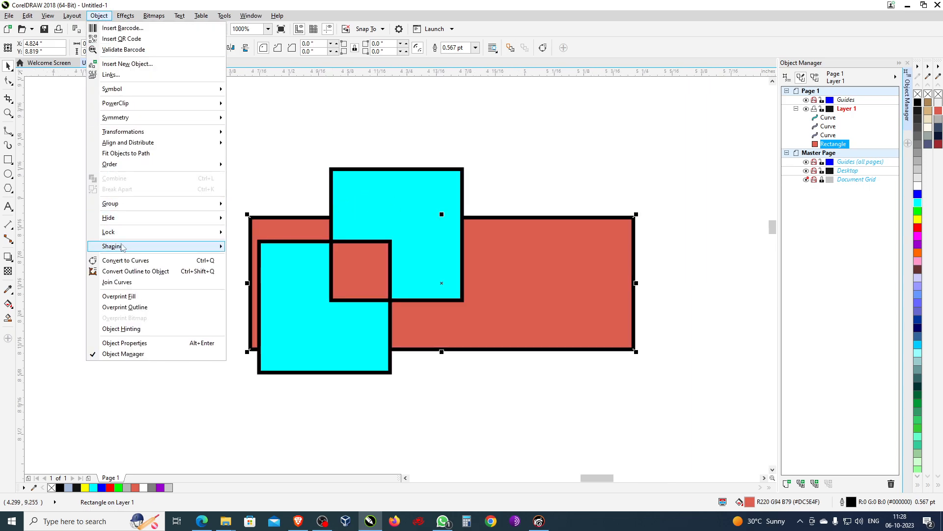
mouse_move(210, 165)
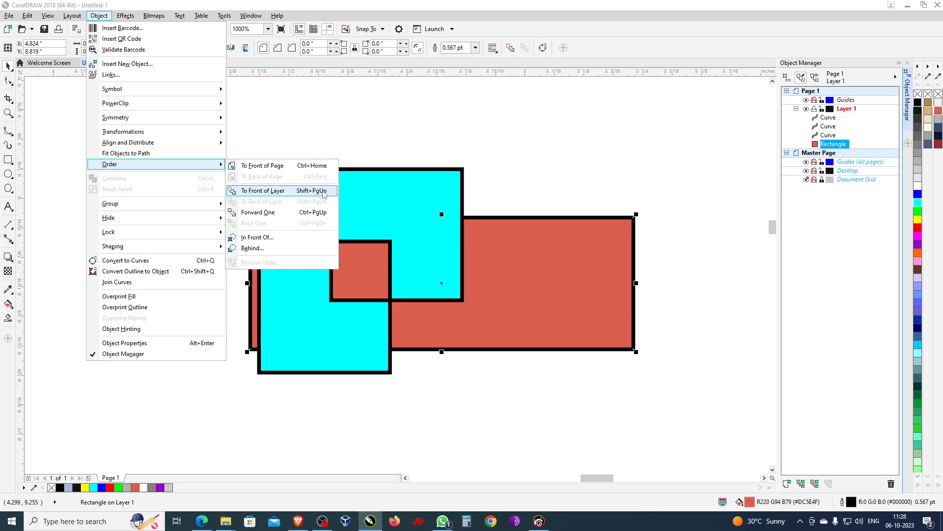
left_click(323, 191)
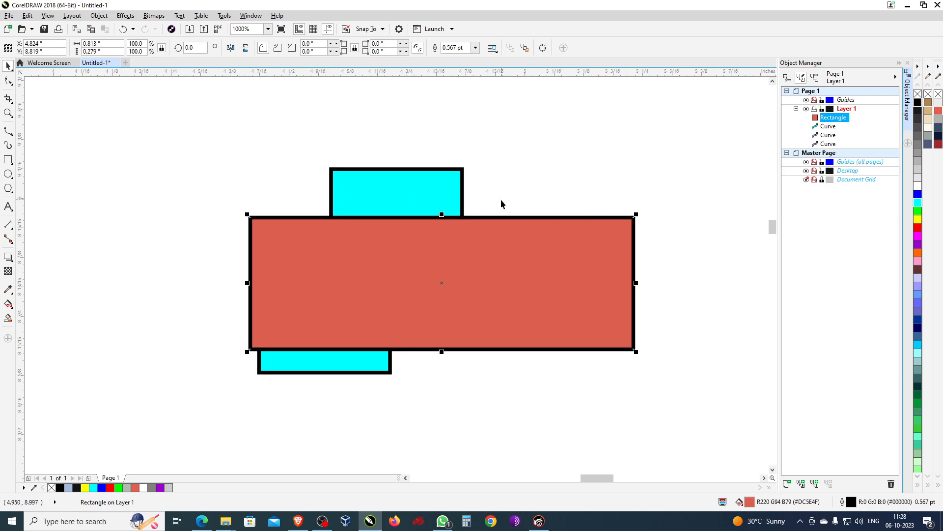
key("ctrl+z")
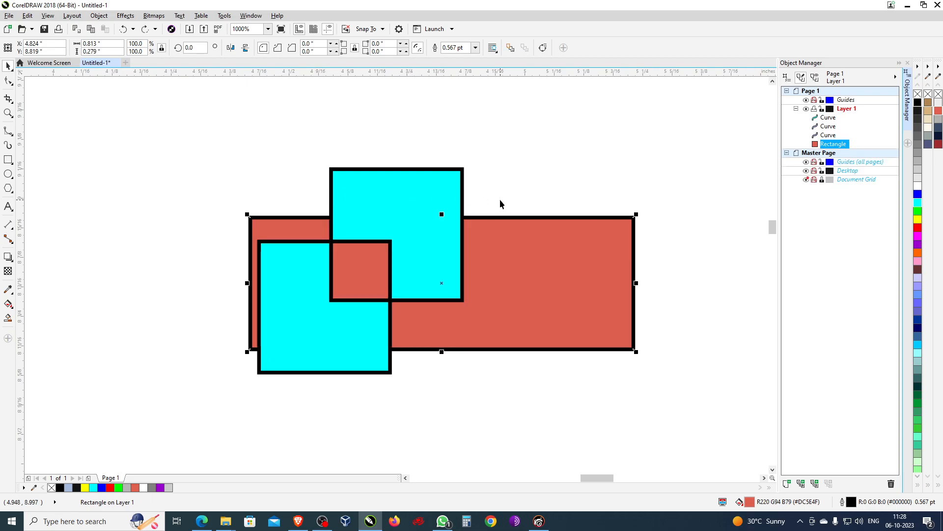
Step: Alternate the red rectangle between the front and back of the layer, ending with it behind the cyan squares
key("ctrl+shift+z")
key("shift+Page_Down")
key("shift+Page_Up")
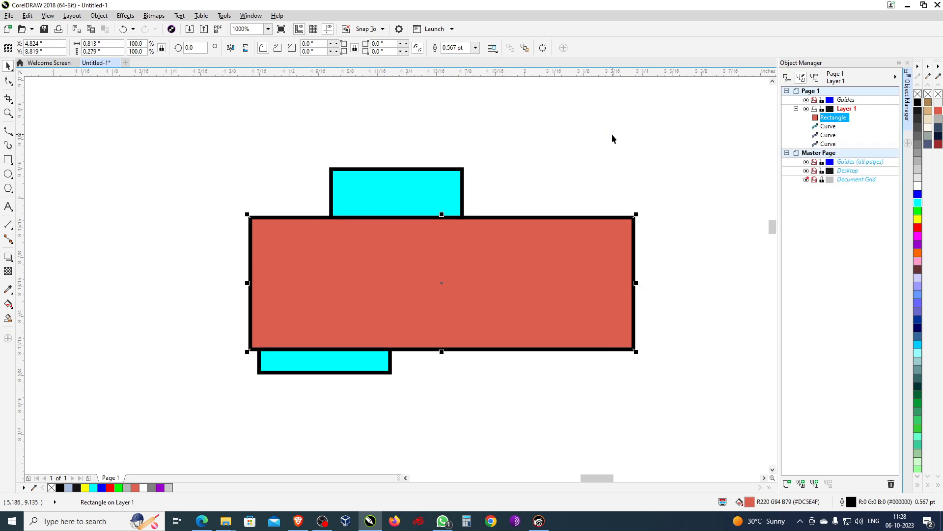
key("shift+Page_Down")
key("shift+Page_Up")
key("shift+Page_Down")
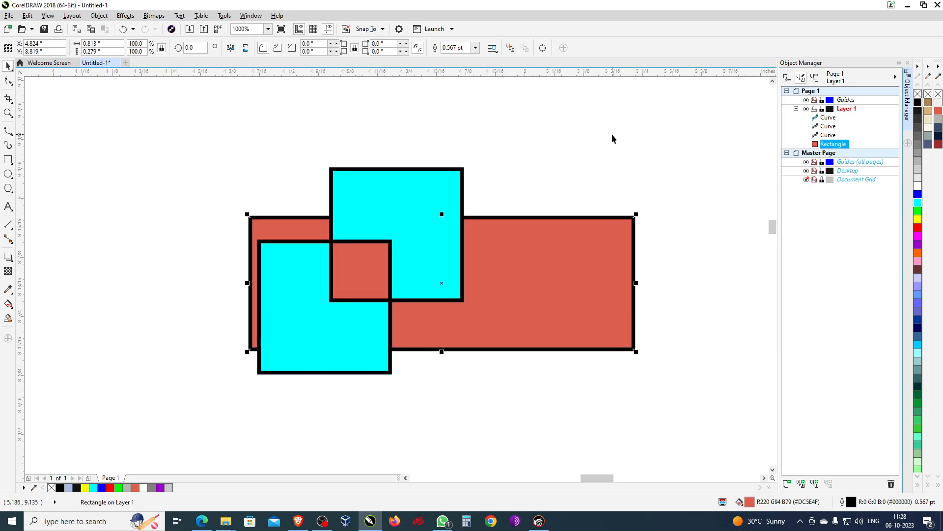
Step: Move the red rectangle forward one level at a time to the top of the stack, and back one at a time to the bottom
key("ctrl+Page_Up")
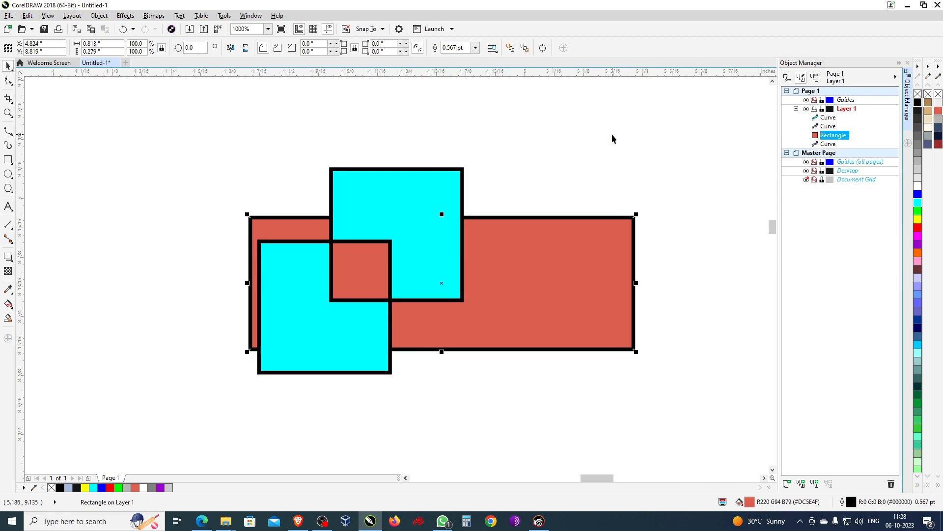
key("ctrl+Page_Up")
key("ctrl+Page_Up")
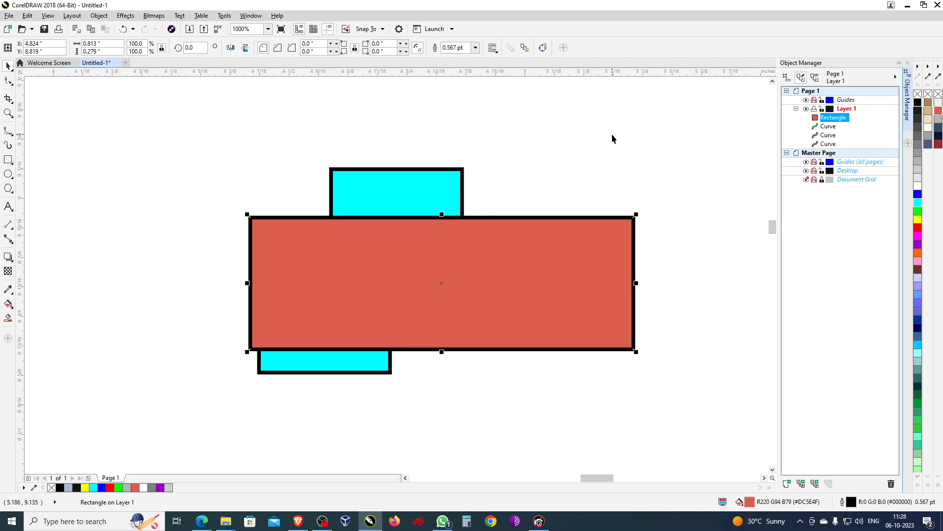
key("ctrl+Page_Down")
key("ctrl+Page_Down")
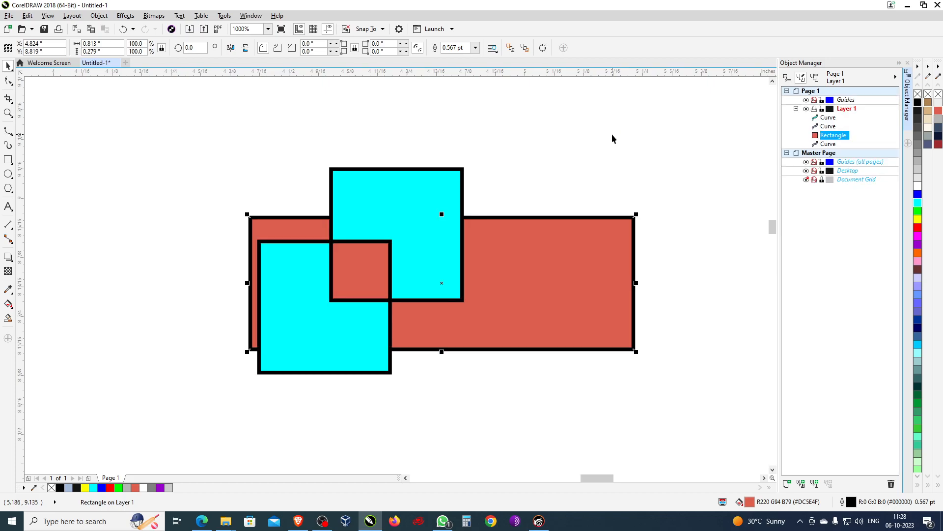
key("ctrl+Page_Down")
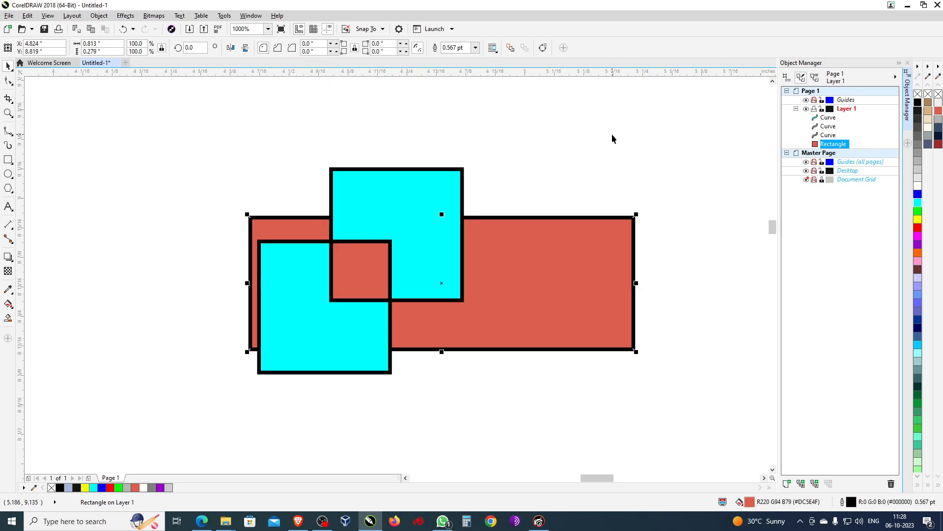
Step: Switch the red rectangle to the front of the layer and to the back twice, leaving it at the back
key("shift+Page_Up")
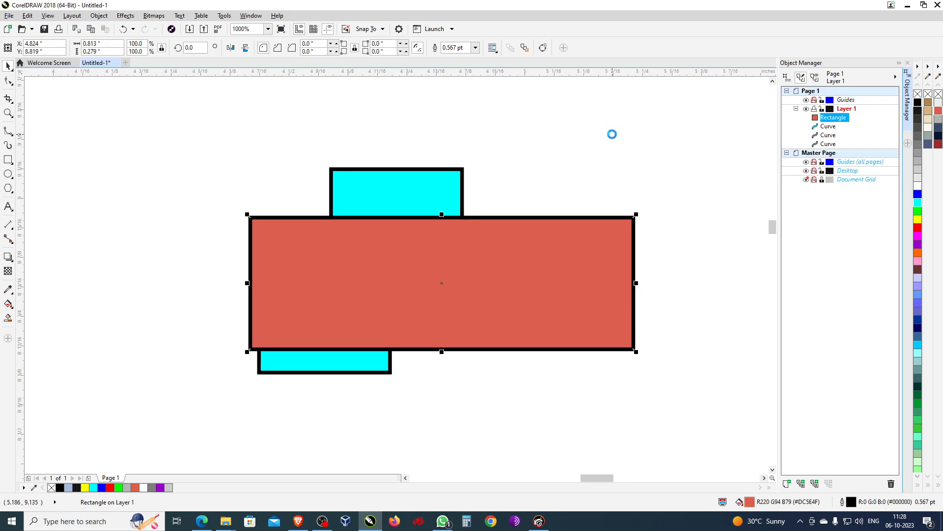
key("shift+Page_Down")
key("shift+Page_Up")
key("shift+Page_Down")
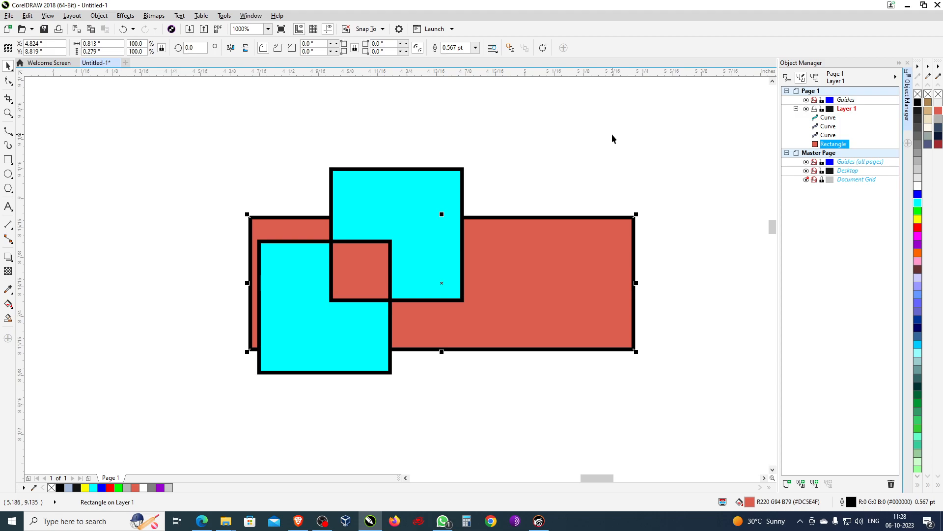
Step: Move the red rectangle up to the top of Layer 1's object order, and delete it together with the cyan squares
left_click_drag(833, 144, 833, 134)
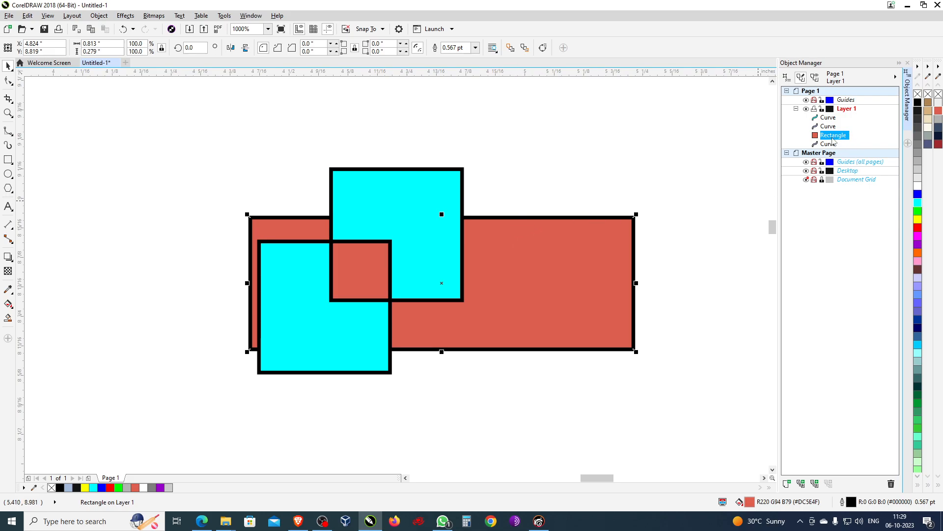
left_click_drag(833, 139, 841, 121)
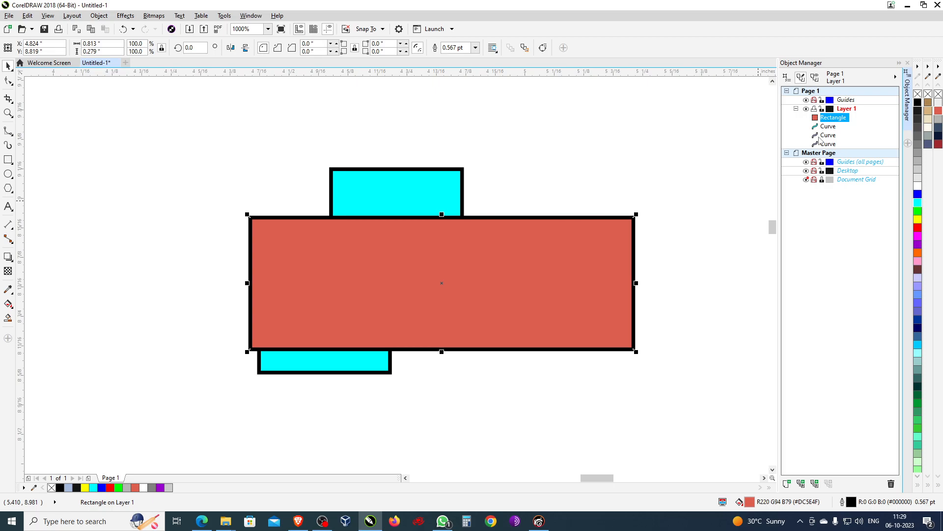
scroll(379, 215, "down", 3)
left_click_drag(323, 170, 562, 303)
key("Delete")
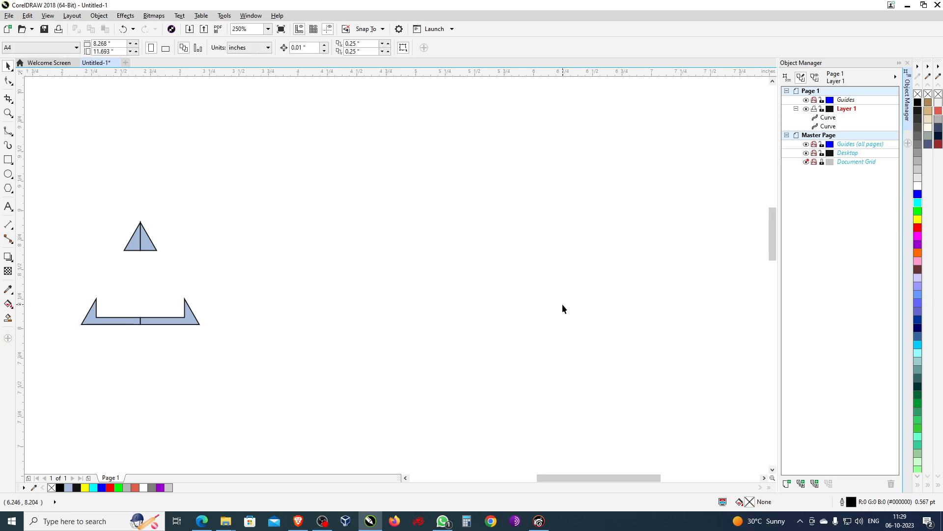
Step: Draw two overlapping squares of about 0.375 and 0.402 inches in an empty area of the page
scroll(573, 276, "down", 1)
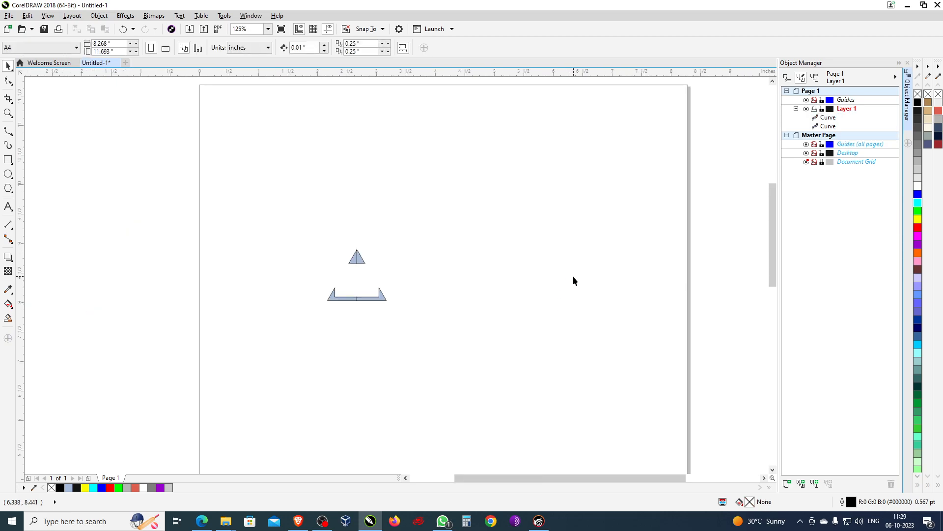
scroll(363, 279, "up", 2)
left_click_drag(116, 121, 565, 370)
scroll(161, 343, "down", 2)
scroll(447, 280, "up", 2)
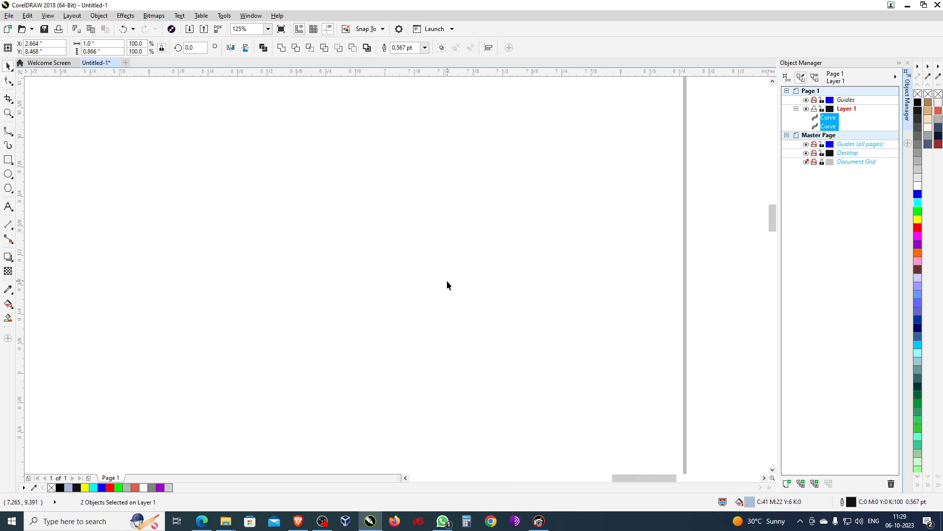
left_click(9, 159)
left_click_drag(331, 207, 420, 273)
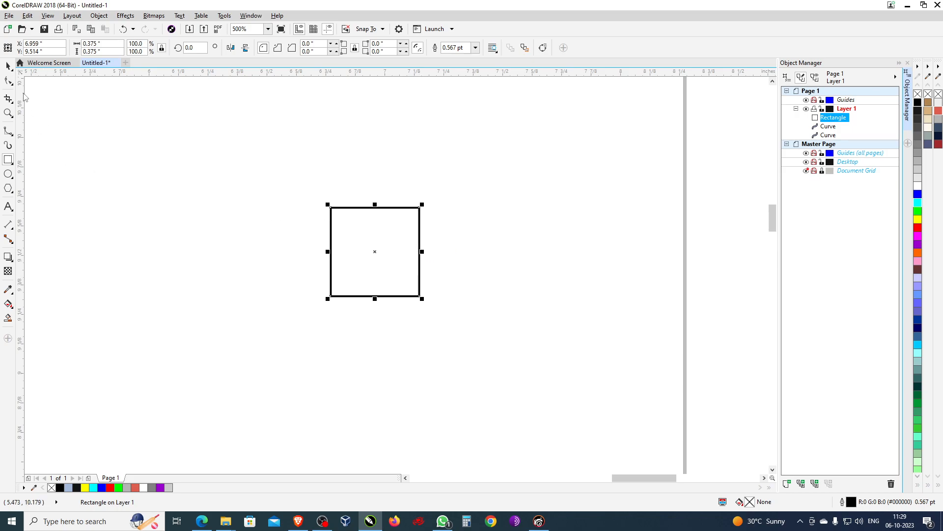
left_click(8, 81)
left_click_drag(384, 259, 481, 356)
left_click(8, 68)
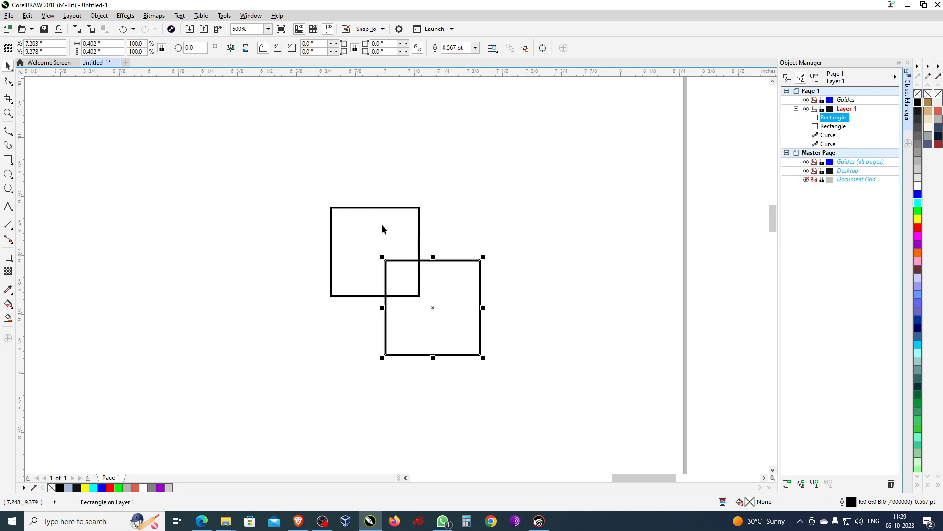
Step: Weld the two overlapping squares into a single outline, and delete the welded shape
left_click_drag(320, 184, 525, 385)
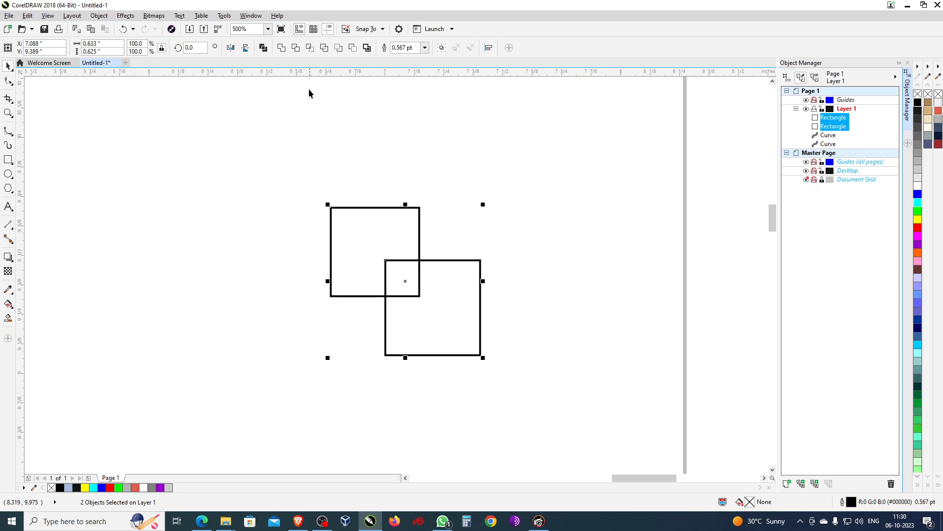
left_click(280, 48)
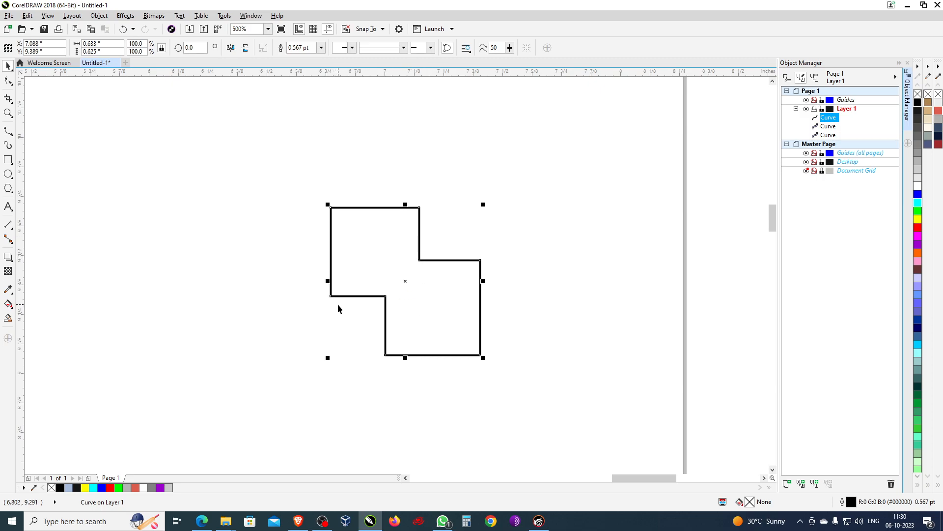
key("Delete")
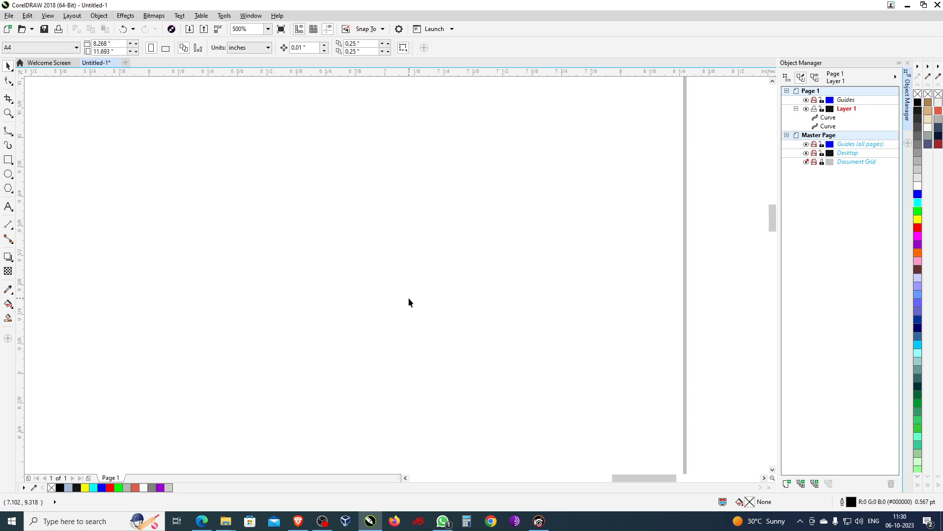
Step: Weld the two mirrored blue half-shapes into one curve and inspect the triangle and base for leftover dividing lines
key("F4")
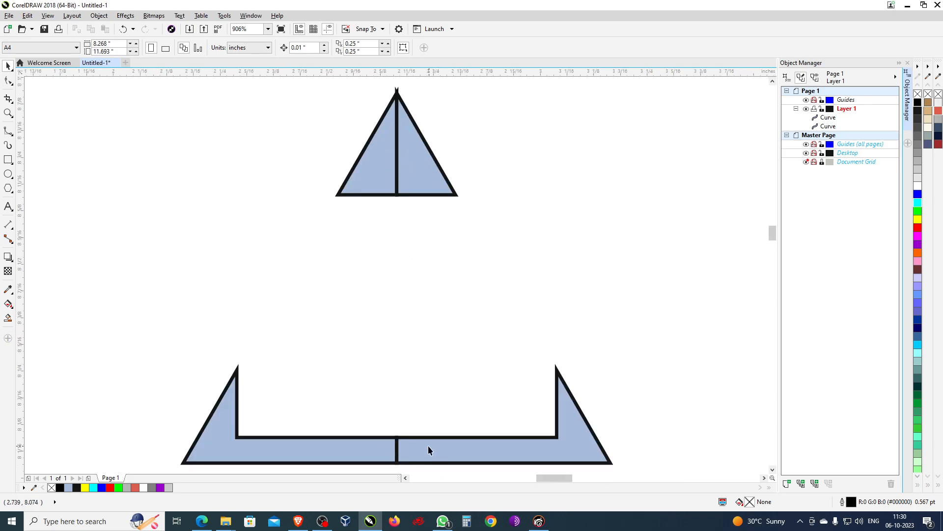
scroll(407, 275, "down", 3)
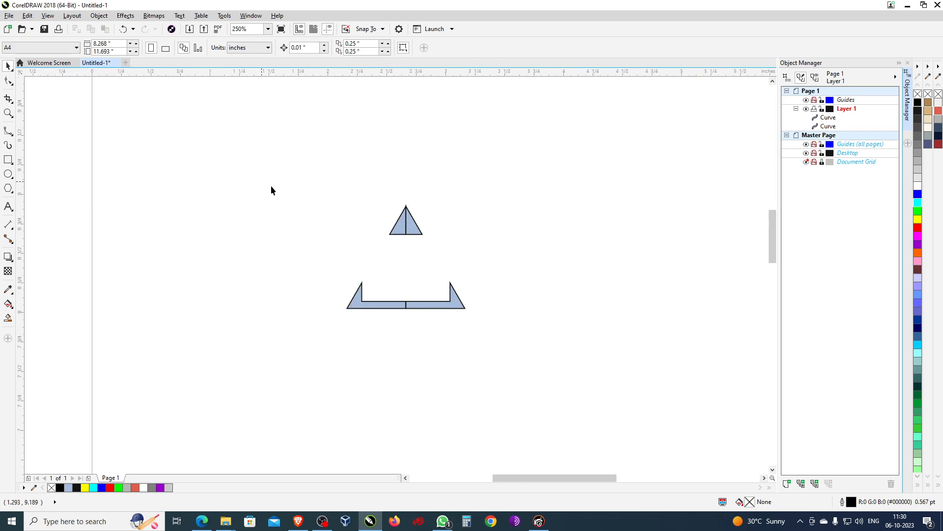
left_click_drag(254, 180, 718, 420)
left_click(282, 48)
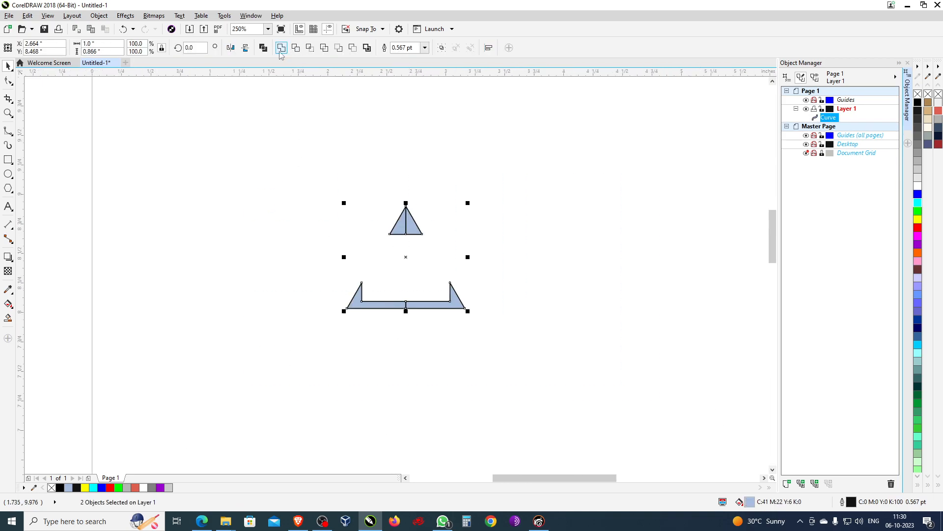
left_click(450, 261)
scroll(412, 232, "up", 2)
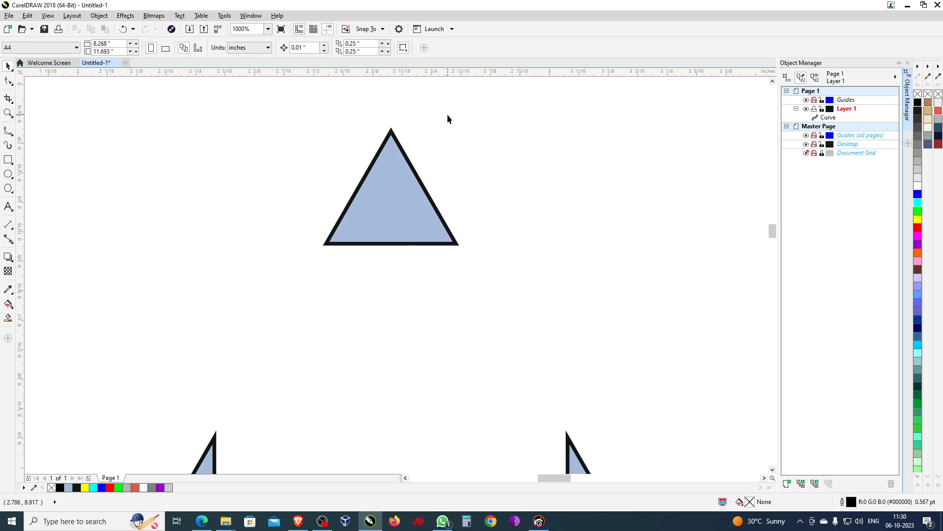
scroll(447, 114, "down", 1)
scroll(445, 213, "up", 1)
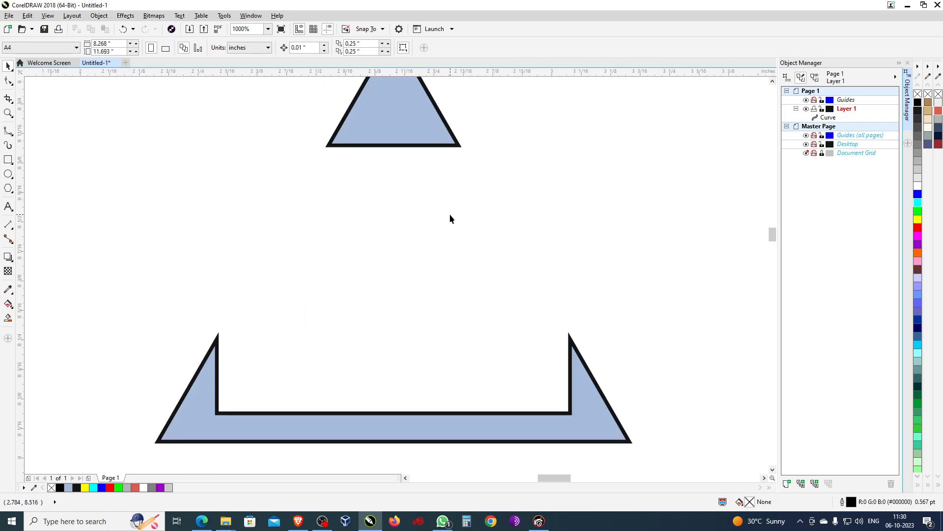
scroll(450, 215, "down", 1)
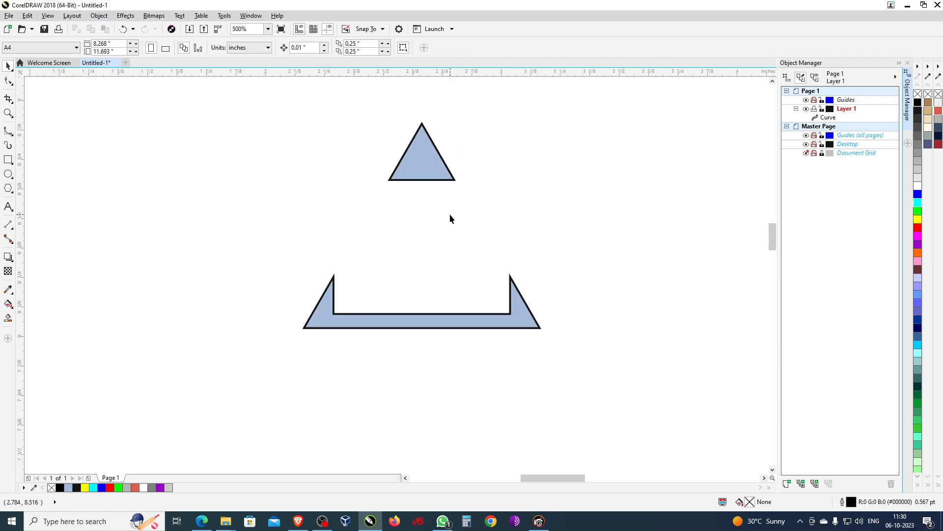
Step: Make a vertically mirrored copy of the welded blue shape directly below the original
left_click(429, 161)
left_click_drag(422, 120, 450, 396)
right_click(450, 397)
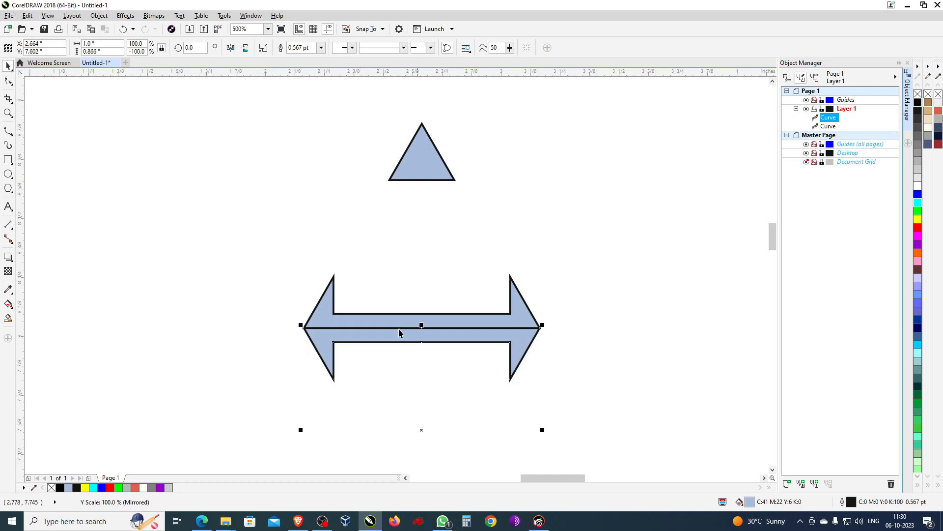
scroll(350, 261, "down", 2)
scroll(350, 259, "down", 2)
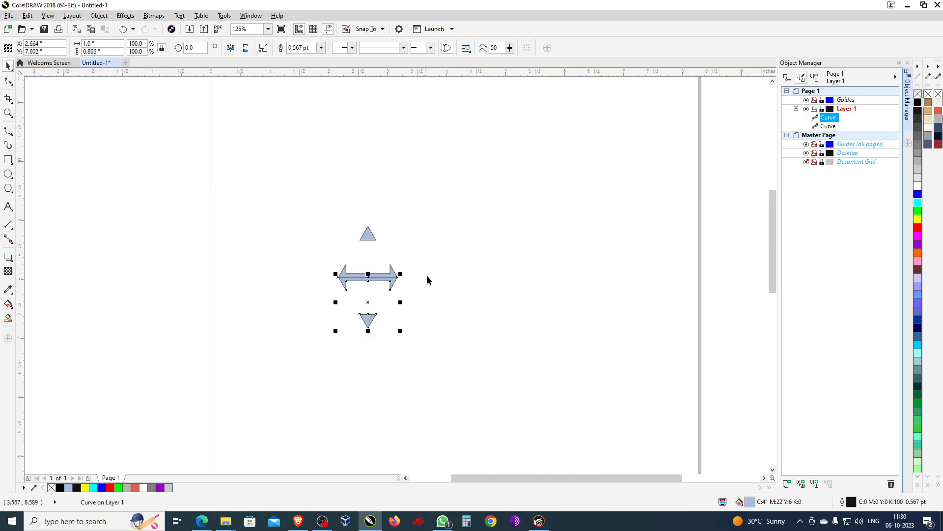
left_click_drag(105, 43, 51, 42)
left_click(541, 273)
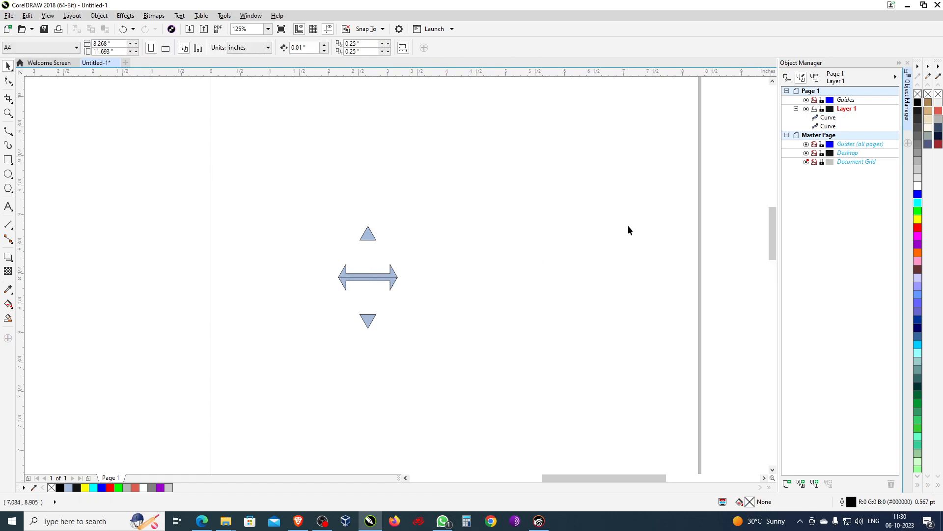
Step: Draw a three-sided polygon about 0.69 inches wide and 0.6 inches high in the empty area beside the blue shapes
scroll(628, 230, "up", 3)
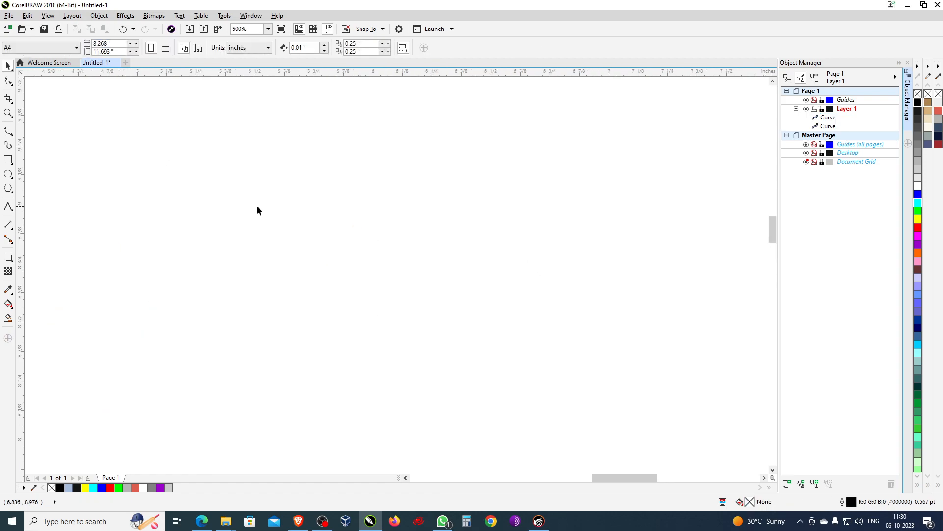
left_click(9, 188)
left_click_drag(320, 164, 474, 352)
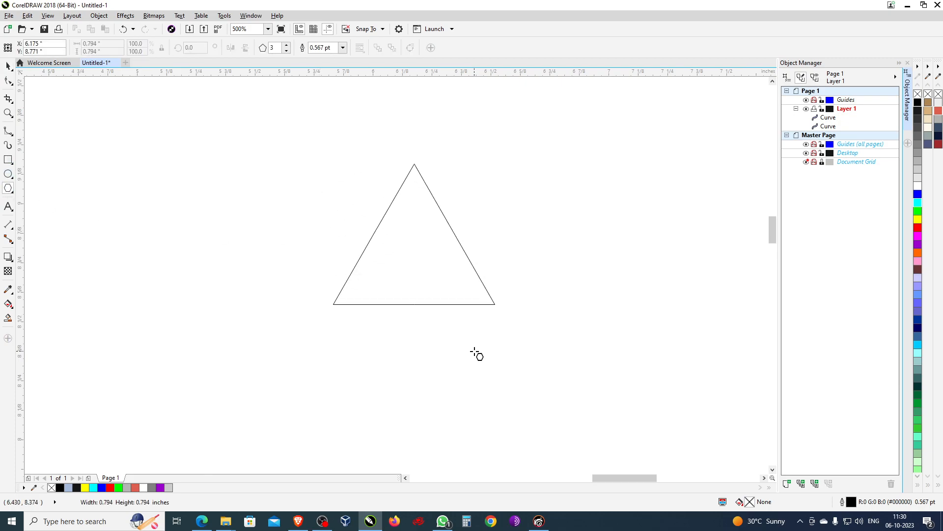
left_click(7, 66)
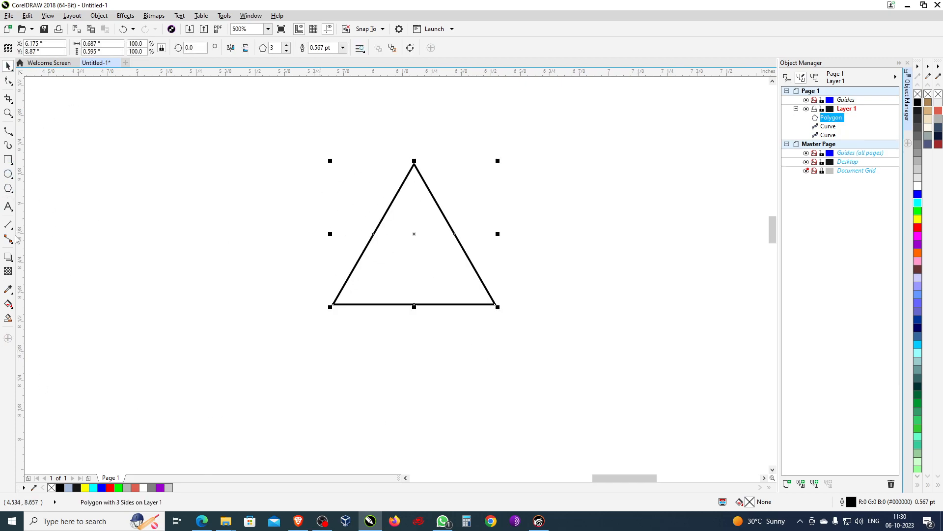
Step: Draw a vertical two-point line about 1.04 inches long through the middle of the new triangle
left_click(13, 137)
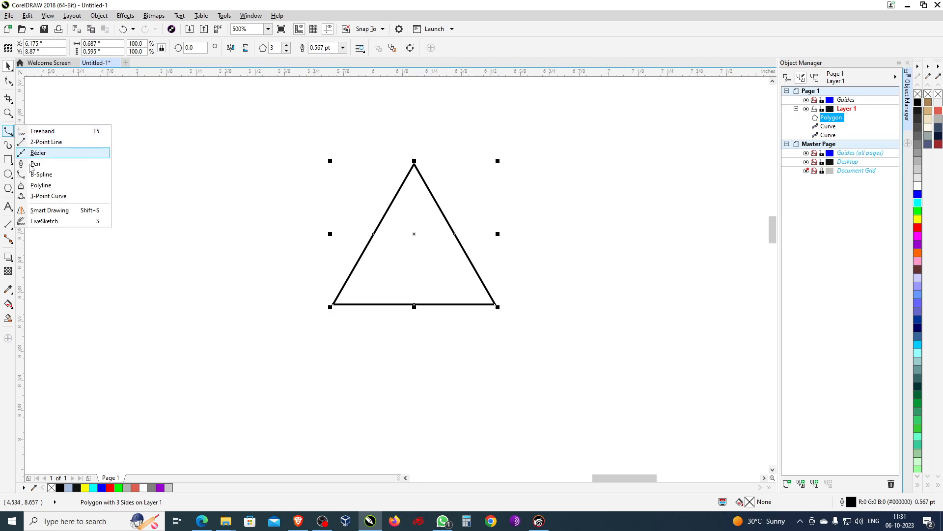
left_click(46, 141)
left_click_drag(411, 115, 411, 368)
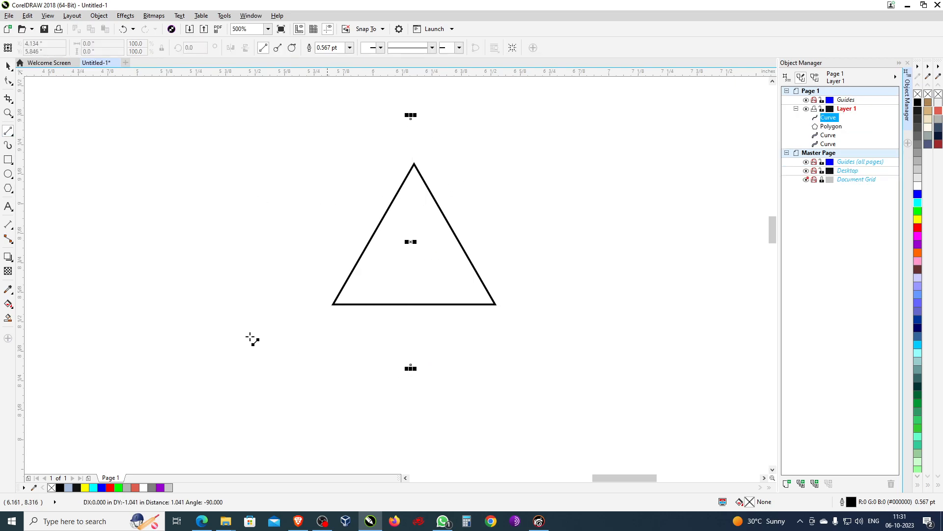
left_click(8, 66)
Step: Scale the triangle proportionally to a width of 1 inch
left_click(463, 248)
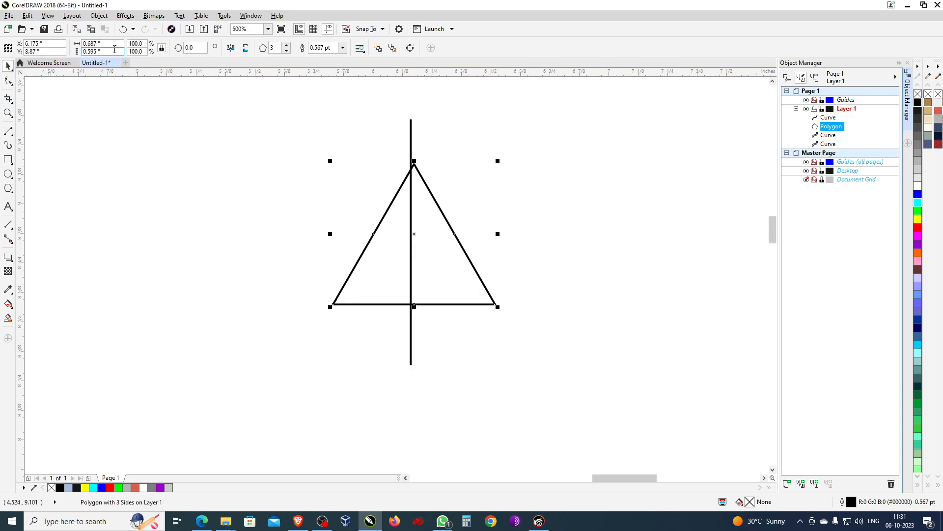
left_click(92, 44)
type("1")
key("Return")
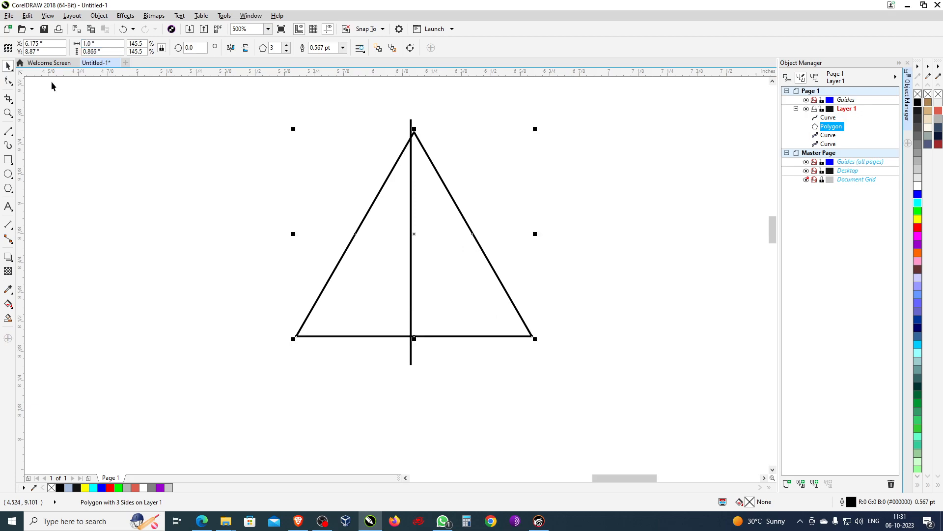
Step: Align the centers of the triangle and the vertical line horizontally and vertically
left_click(394, 353)
left_click_drag(137, 396, 598, 101)
key("e")
key("c")
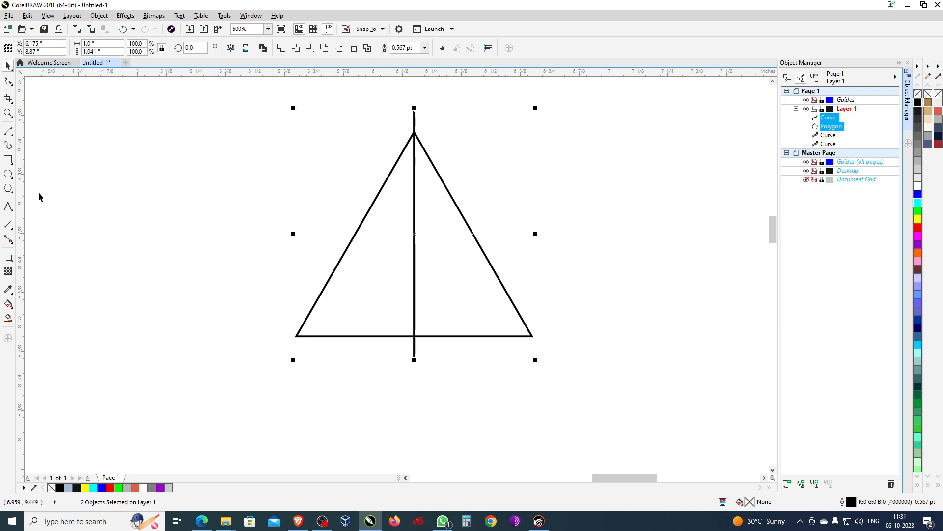
Step: Smart-fill the triangle's left half in light blue and move the filled piece out to the right of the triangle
left_click(8, 318)
left_click(341, 283)
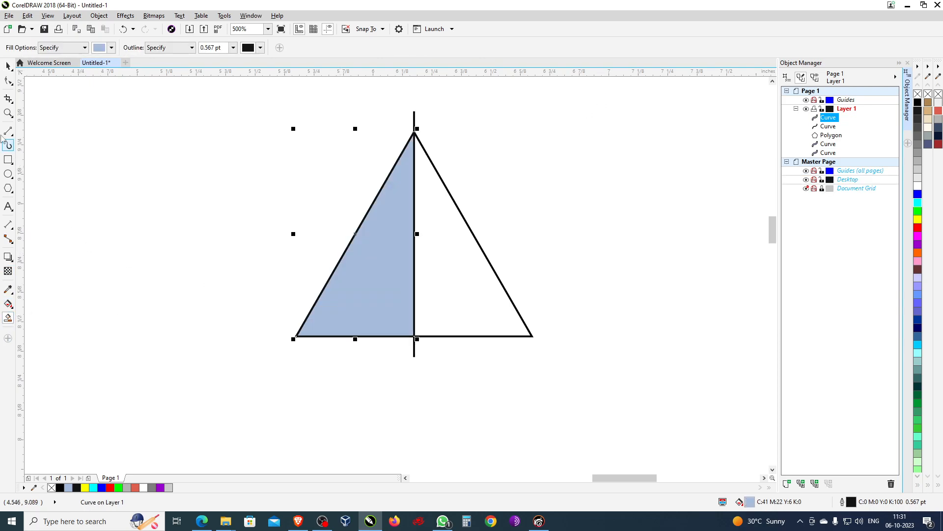
left_click(8, 65)
left_click_drag(390, 284, 660, 254)
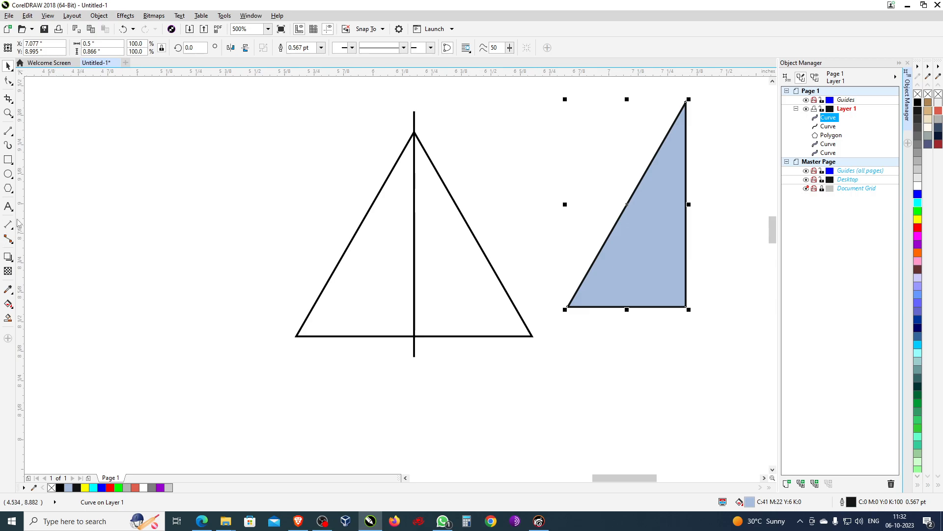
Step: Add the artistic text "a2+b2=c2" in 24 pt Arial above the triangle
left_click(8, 206)
left_click(400, 416)
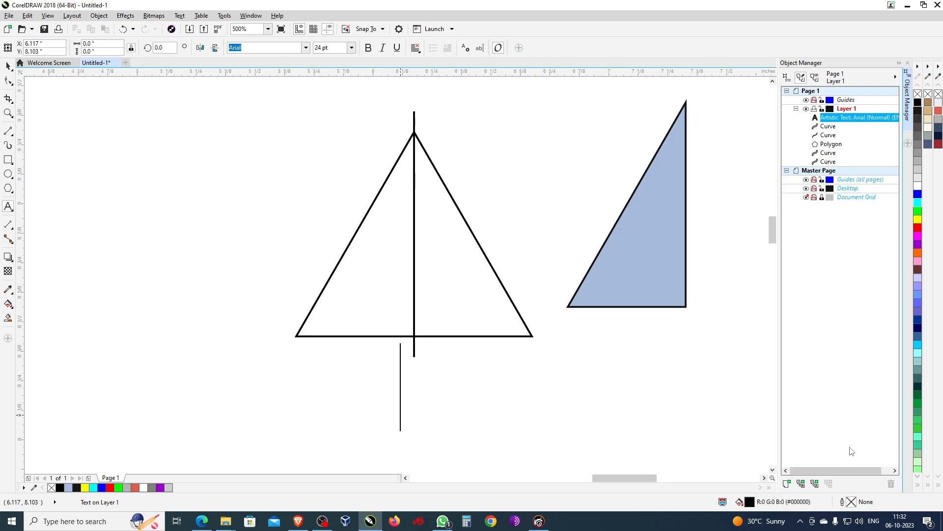
scroll(467, 473, "down", 1)
left_click(343, 214)
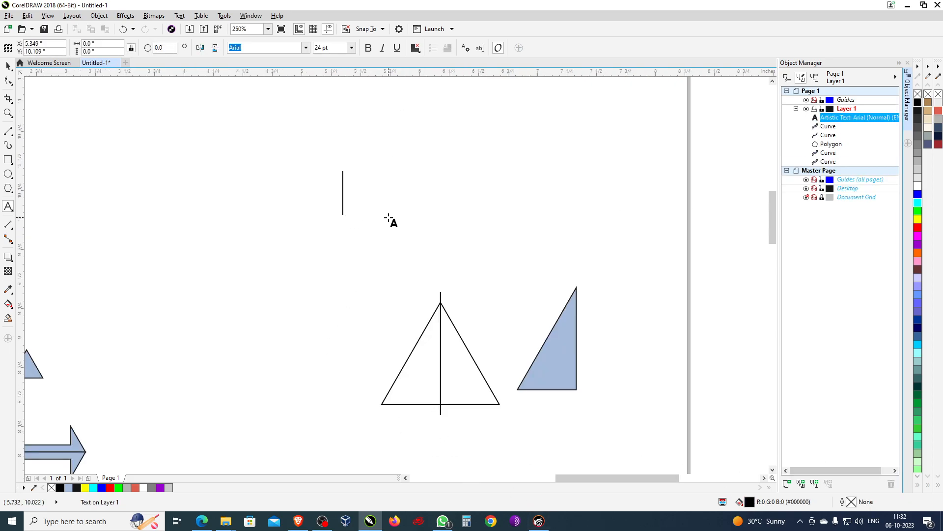
type("a2")
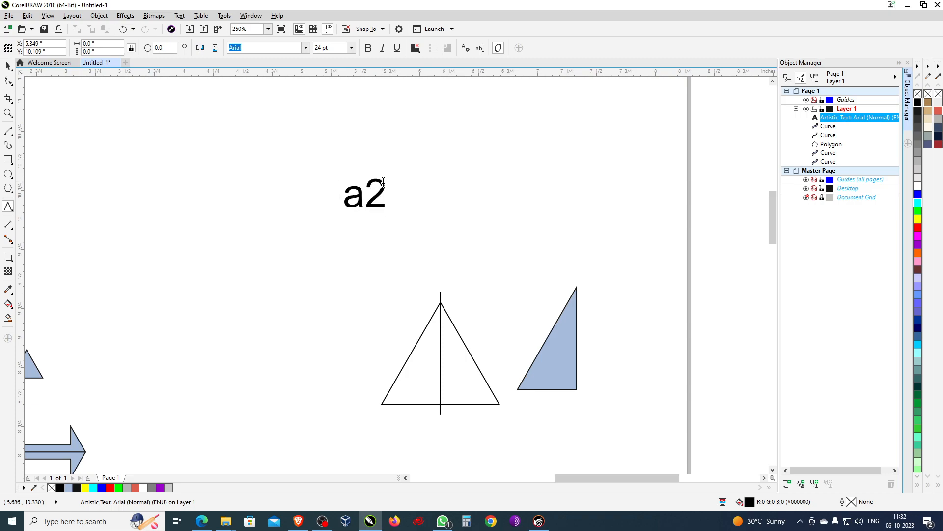
type("+b")
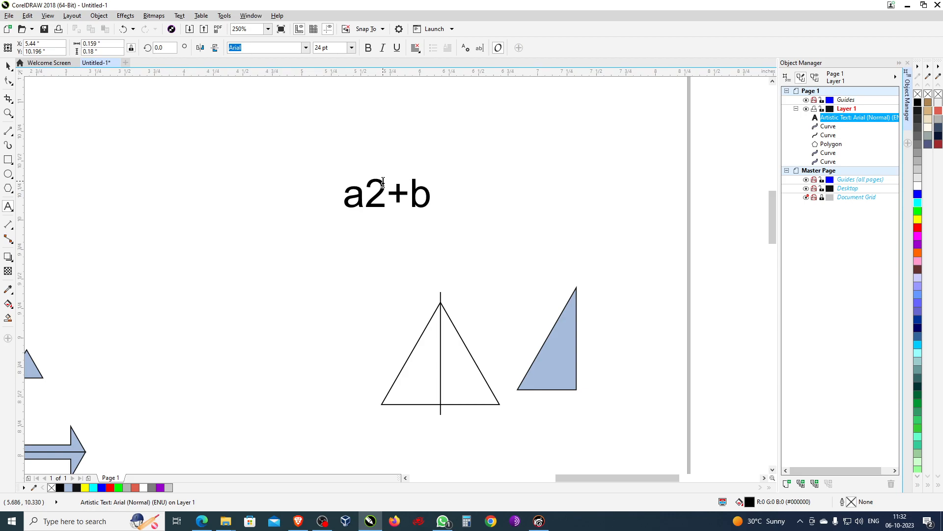
type("2=c")
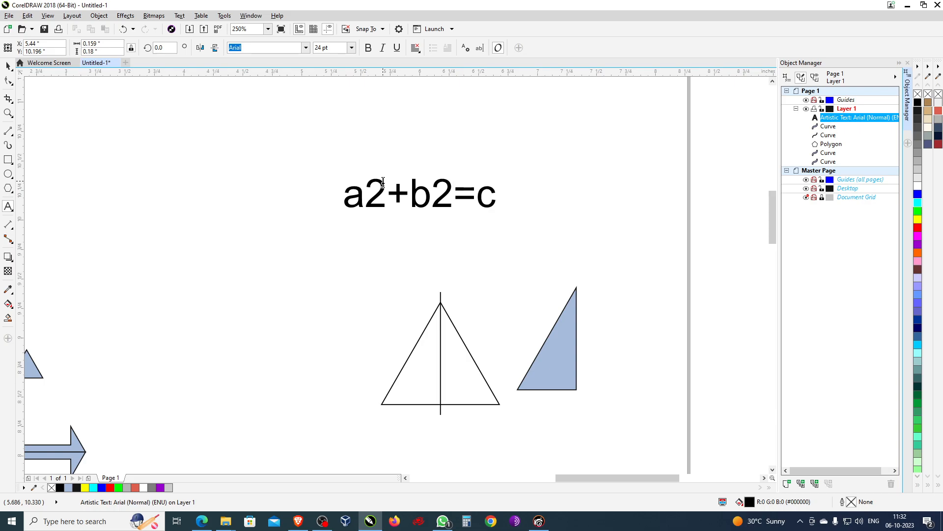
type("@")
key("BackSpace")
type("2")
scroll(464, 411, "up", 2)
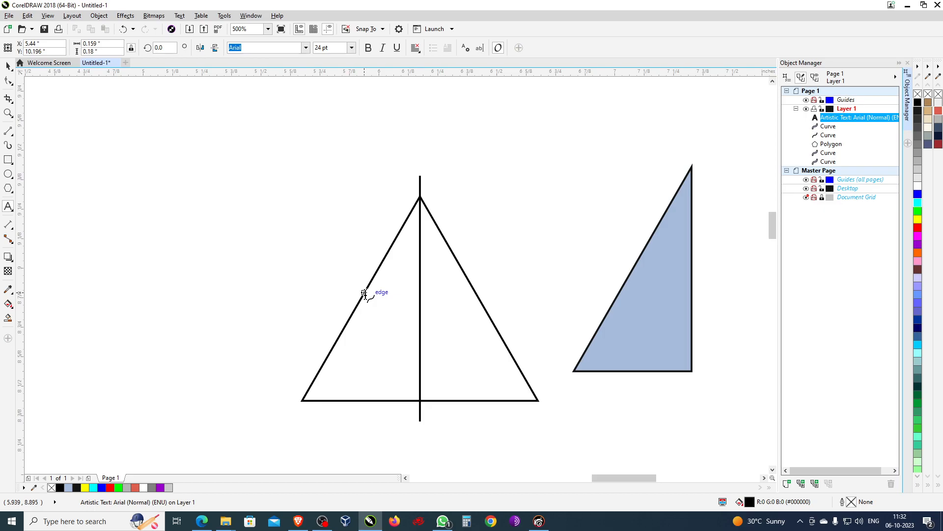
Step: Add the artistic text "b2=c2-a2" in 24 pt Arial below the a2+b2=c2 formula
scroll(355, 372, "down", 2)
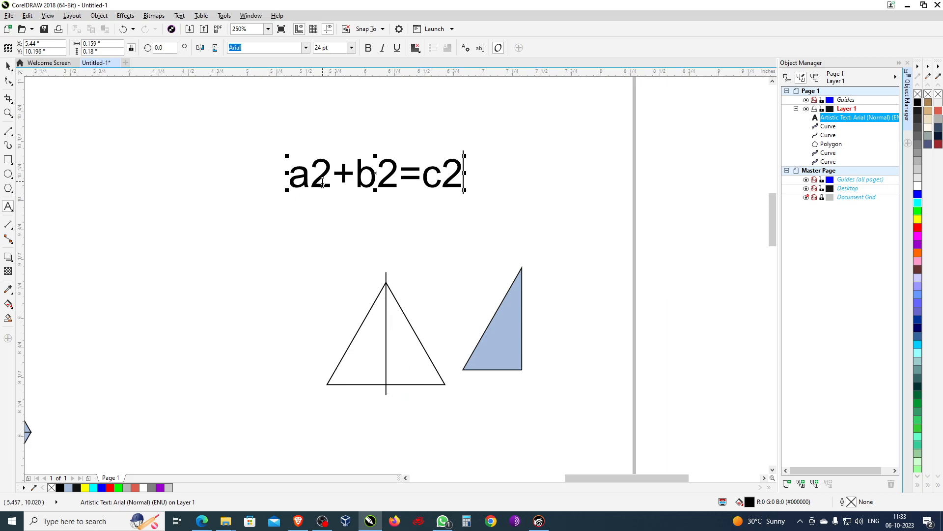
left_click(365, 238)
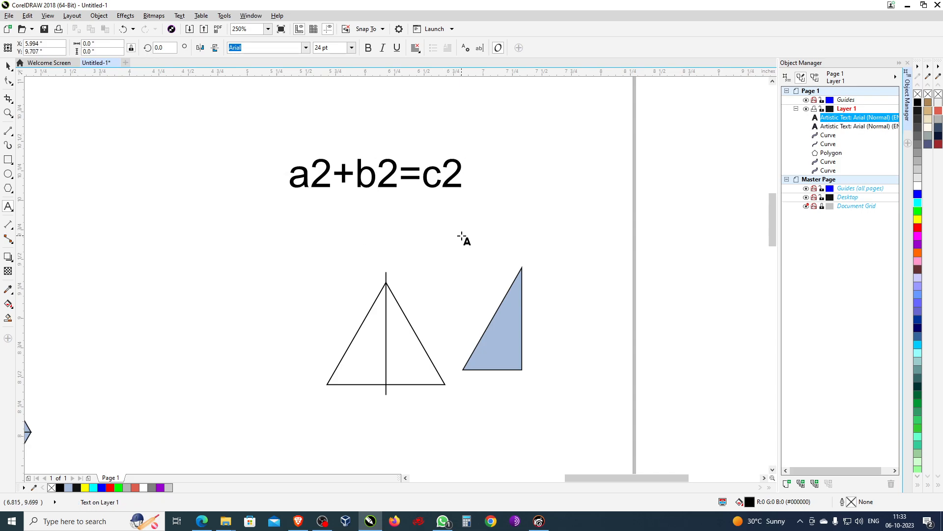
type("b2")
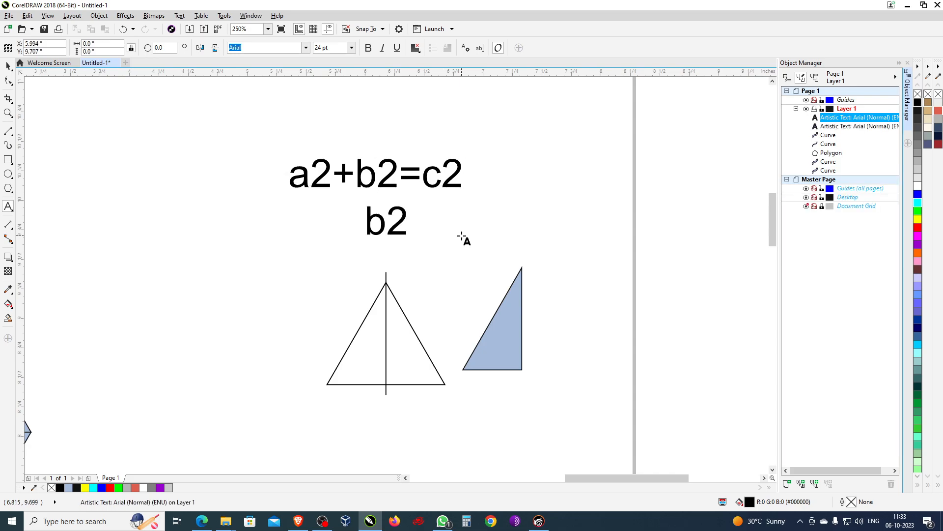
type("=c2-")
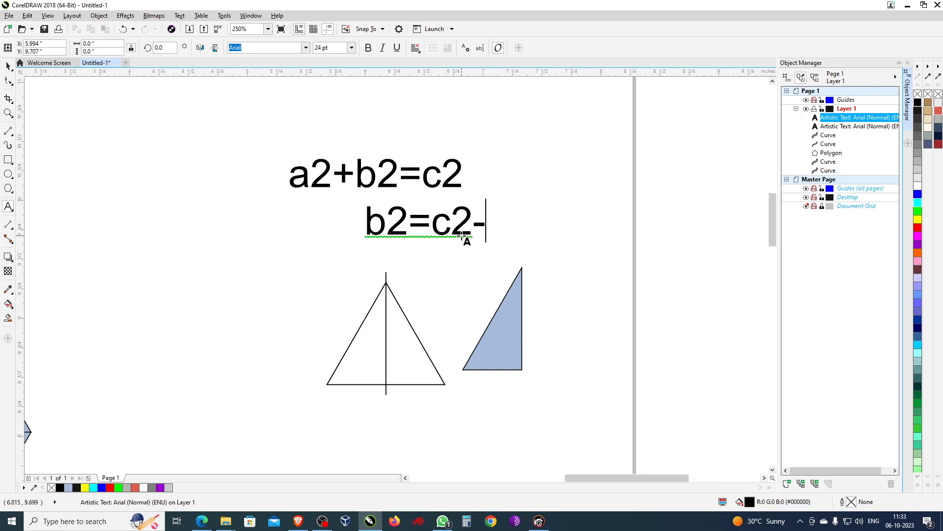
type("a2")
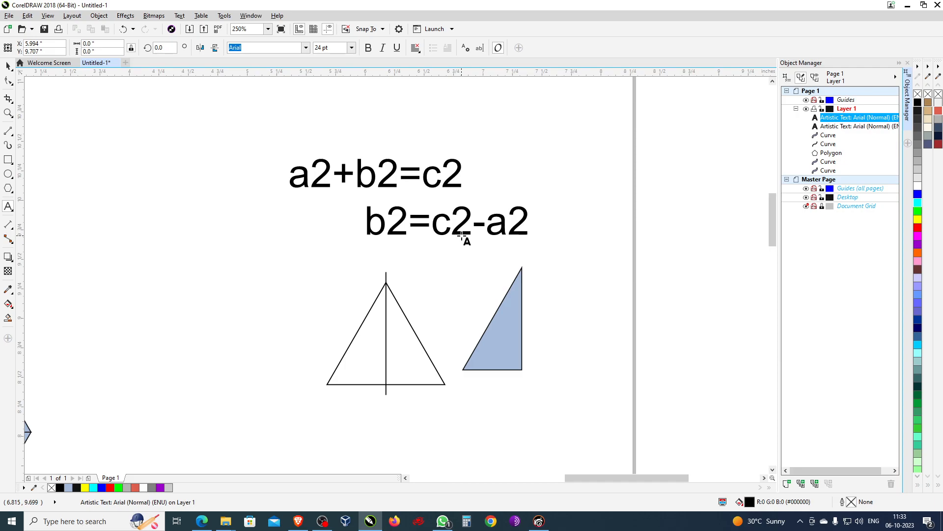
key("Escape")
Step: Start a new artistic text reading "1-" beyond the blue half triangle
left_click(599, 278)
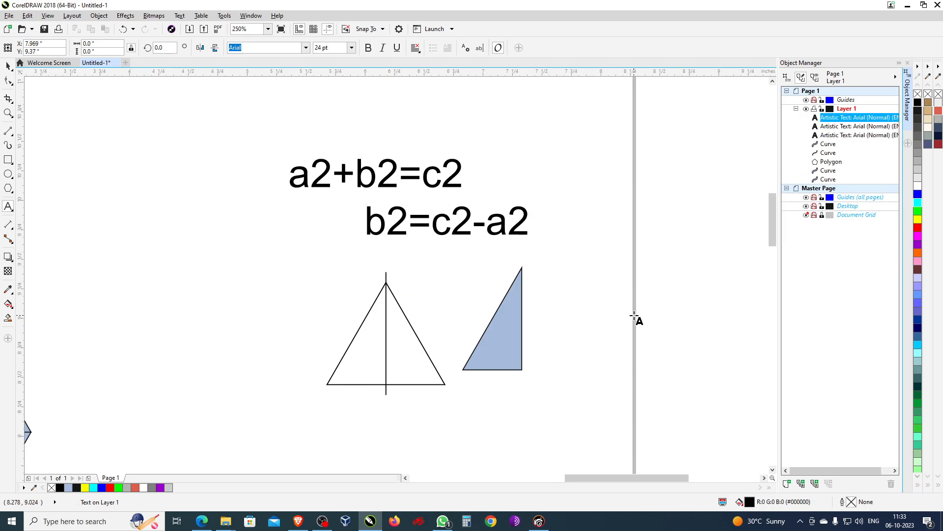
type("1")
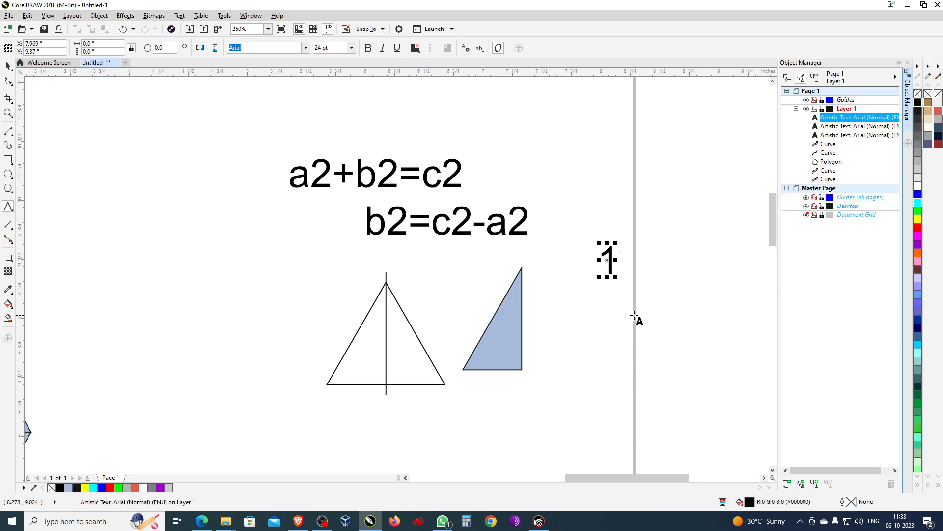
type("-")
key("Escape")
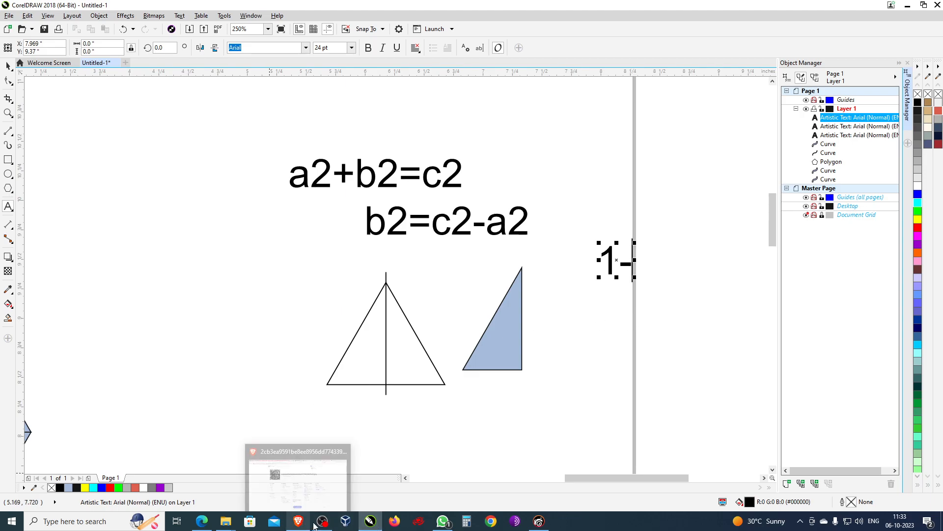
Step: Calculate 0.5 × 0.5 in the Windows Calculator and close it
left_click(466, 522)
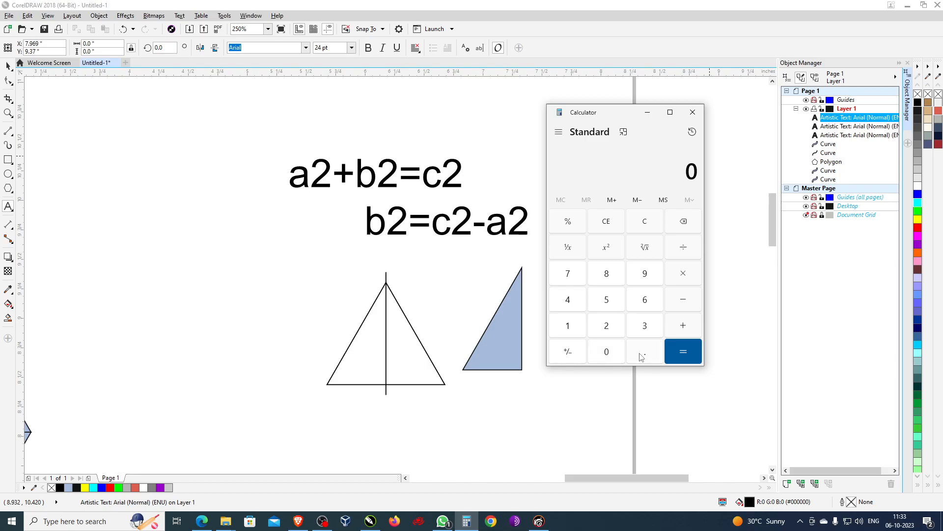
left_click(641, 357)
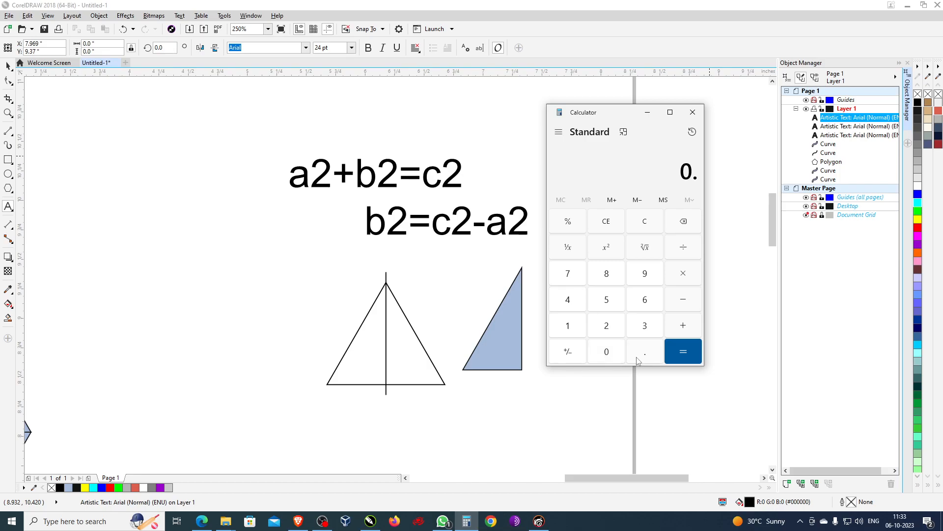
left_click(608, 301)
left_click(678, 275)
left_click(646, 350)
left_click(609, 304)
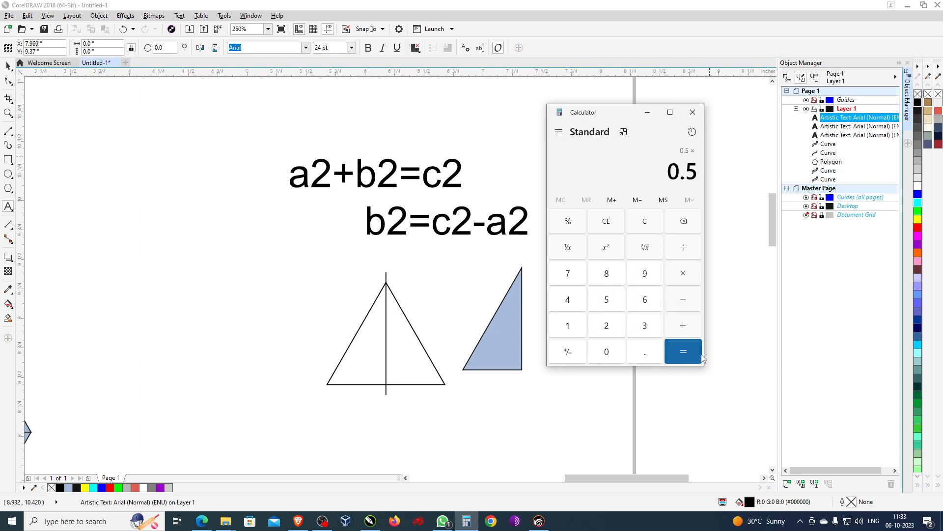
left_click(683, 351)
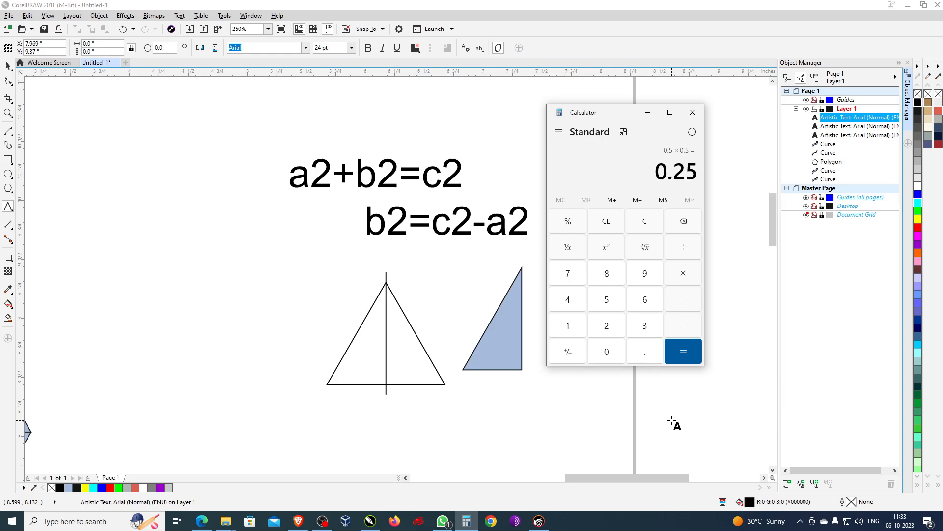
left_click(692, 113)
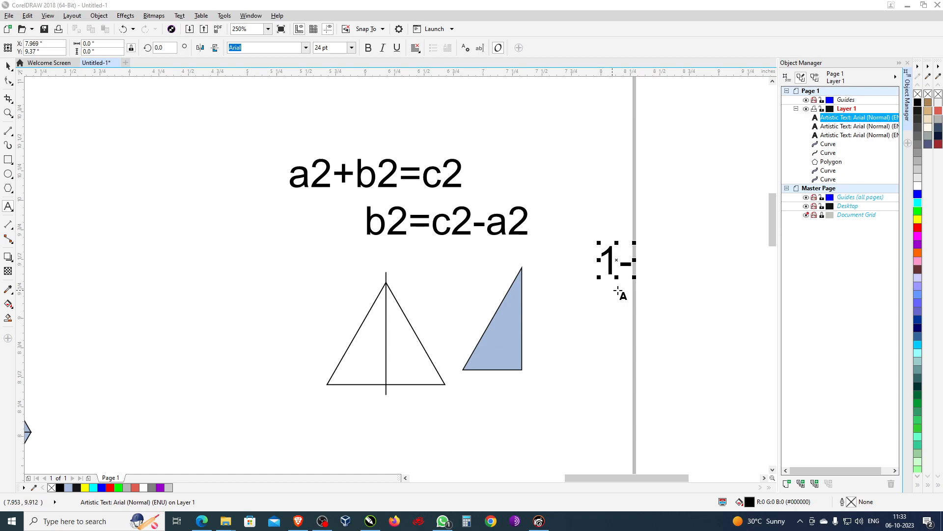
Step: Extend the "1-" text so it reads "1-.25=.75"
left_click(634, 268)
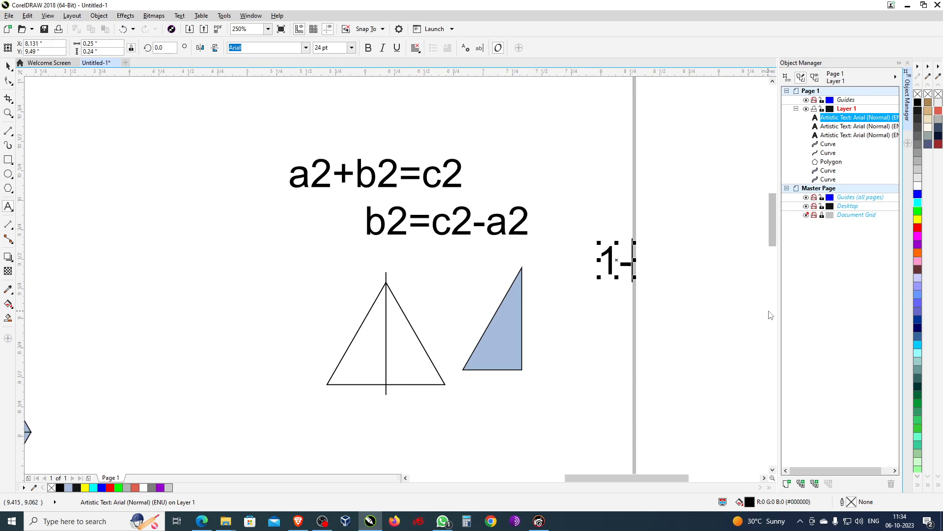
type(".25")
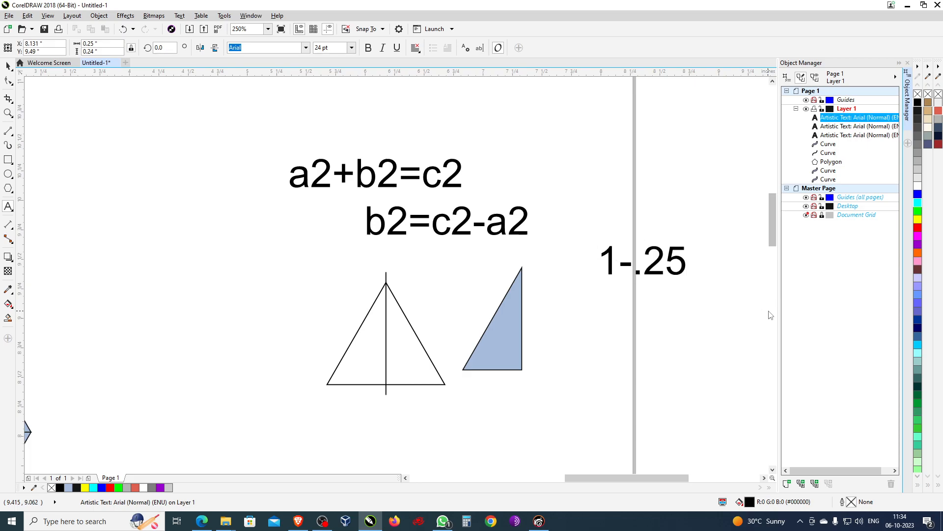
type("=.75")
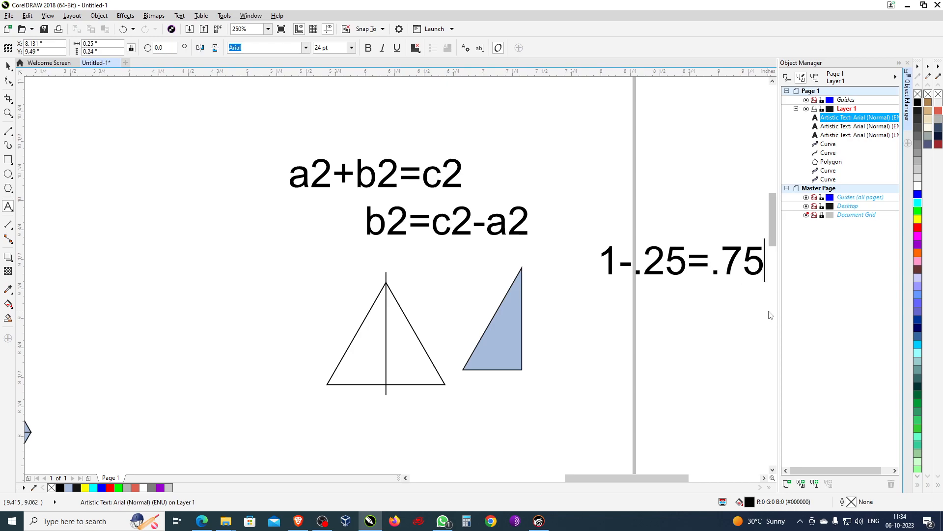
left_click(8, 65)
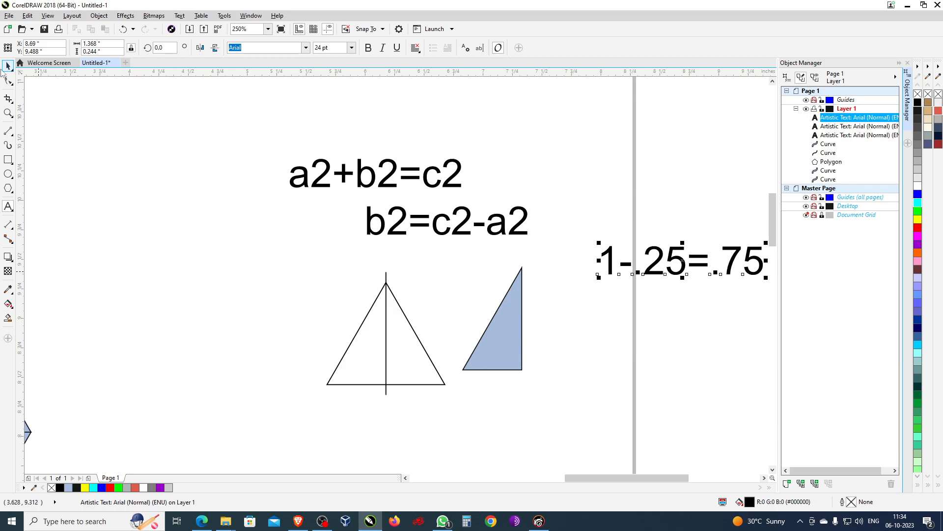
Step: Check the full triangle's height, and calculate the square root of 0.75 in the Calculator
left_click(357, 338)
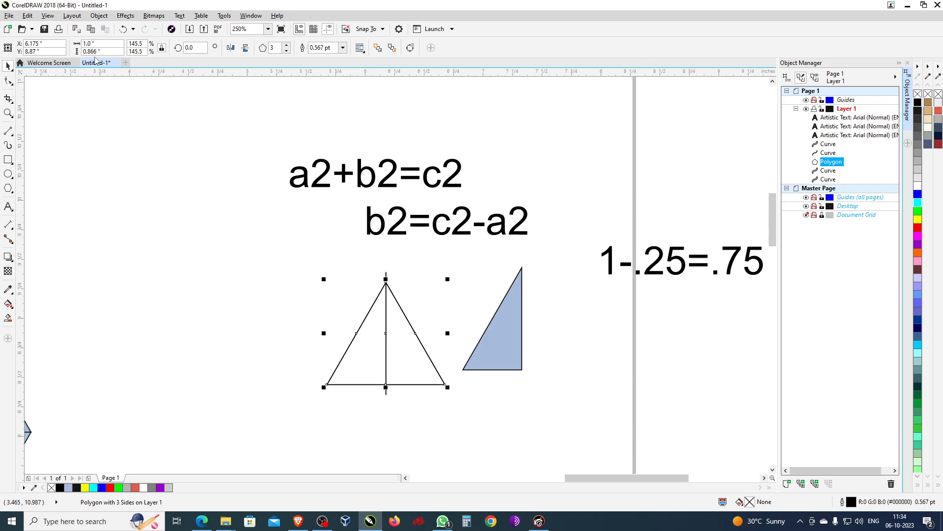
left_click(109, 52)
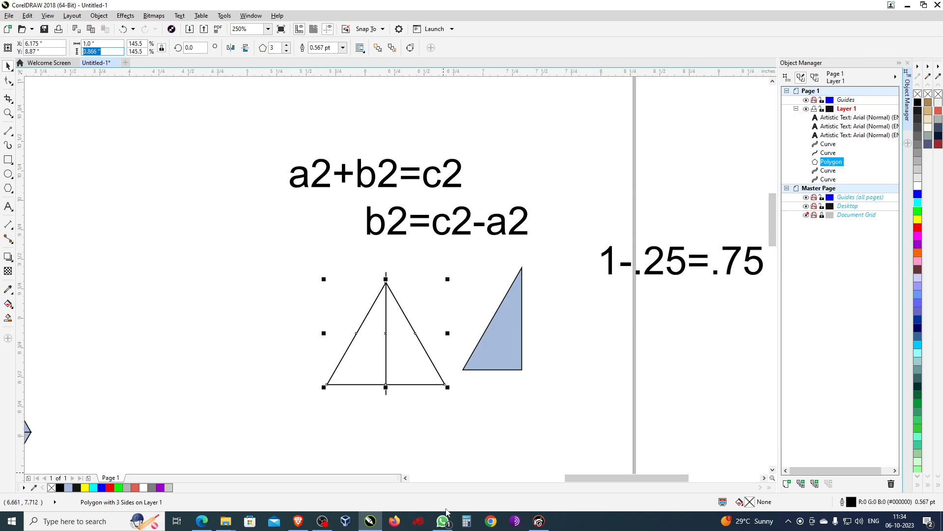
left_click(466, 521)
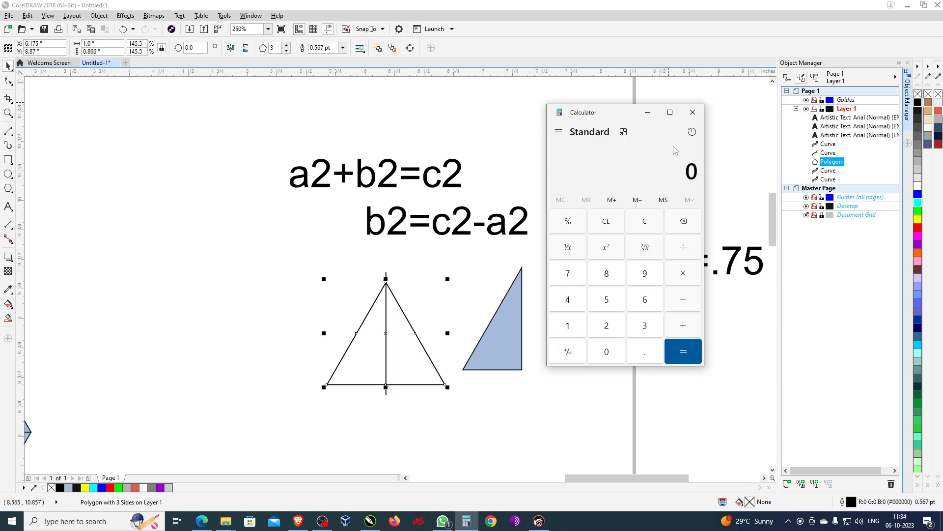
left_click(641, 352)
left_click(573, 280)
left_click(610, 304)
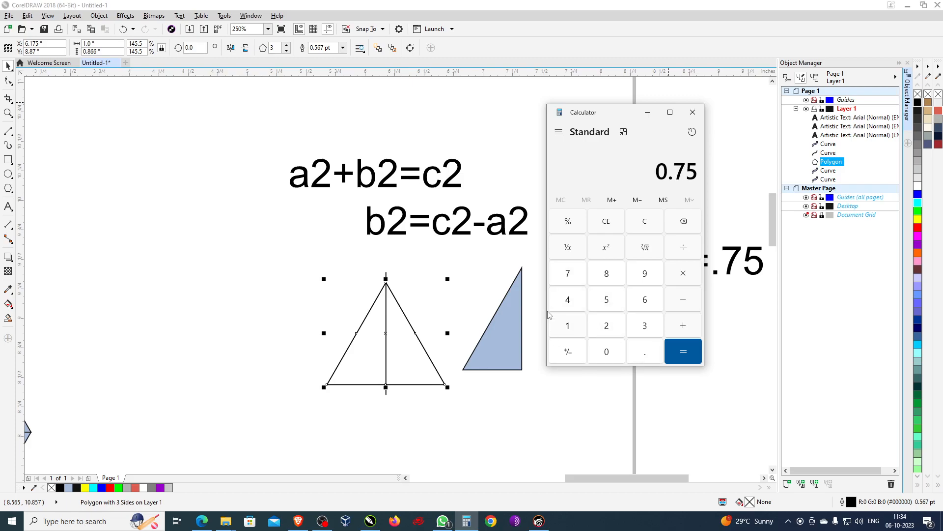
left_click(650, 251)
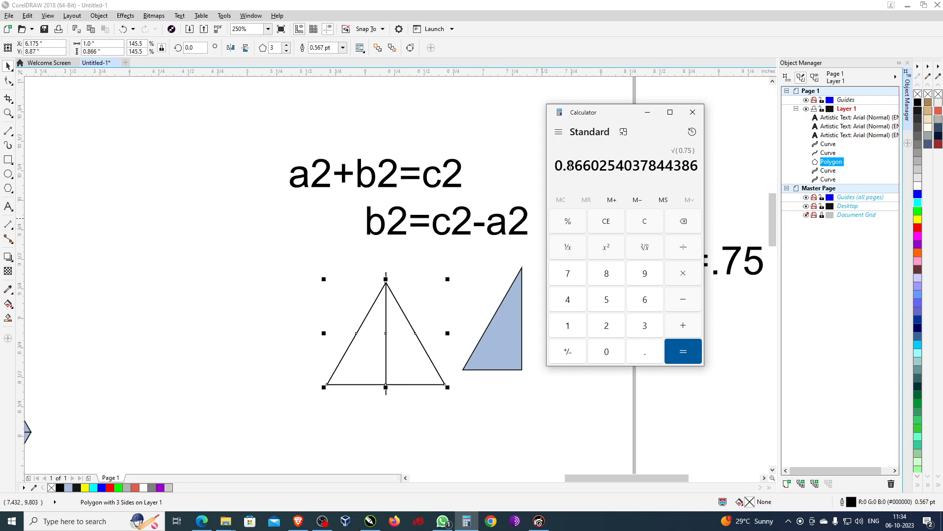
Step: Compare the digits of the calculated square root with the triangle's height, and close the Calculator
left_click_drag(570, 166, 615, 166)
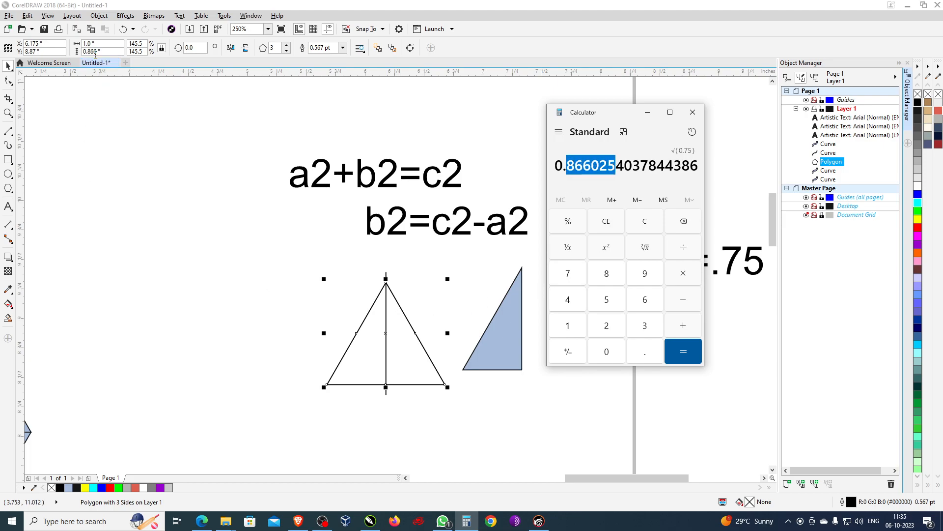
left_click(96, 60)
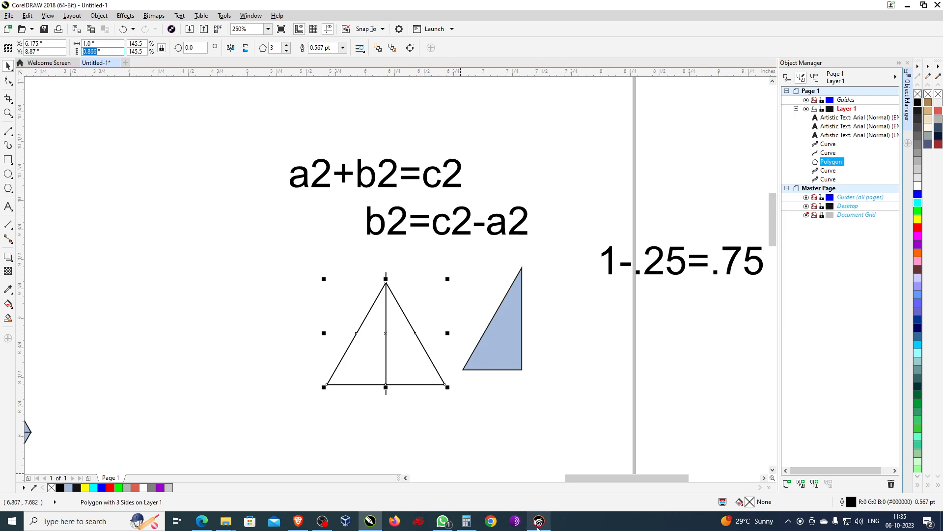
left_click(467, 524)
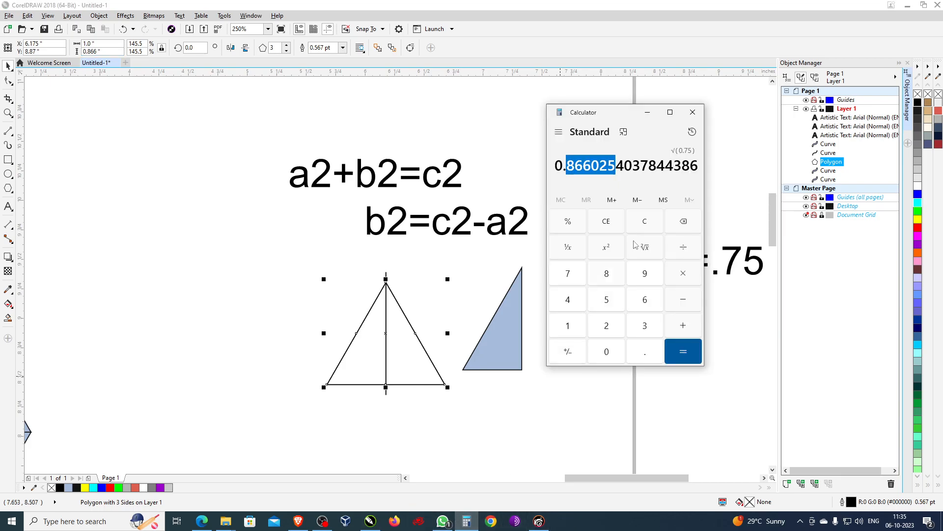
left_click(594, 167)
left_click_drag(593, 167, 711, 165)
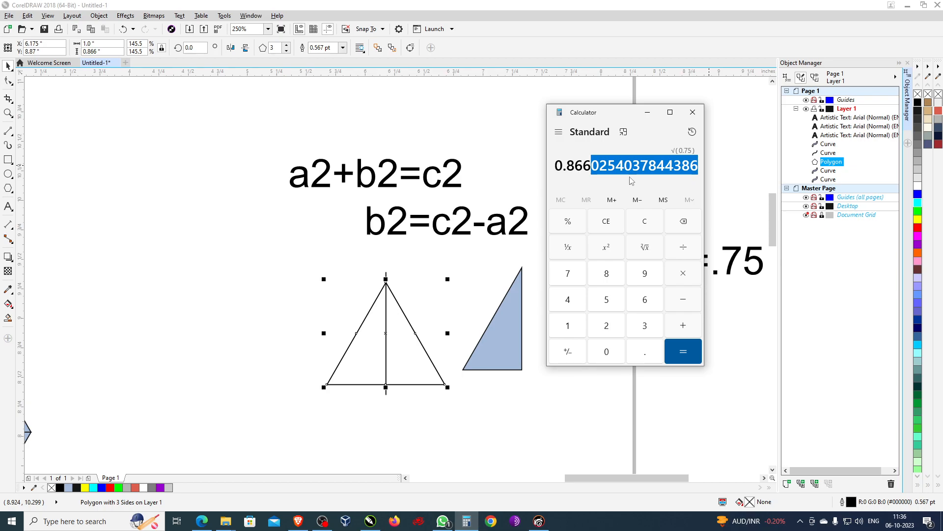
left_click(688, 115)
Step: Delete the divided triangle, the blue half triangle and all three formula texts
left_click_drag(242, 105, 735, 418)
key("Delete")
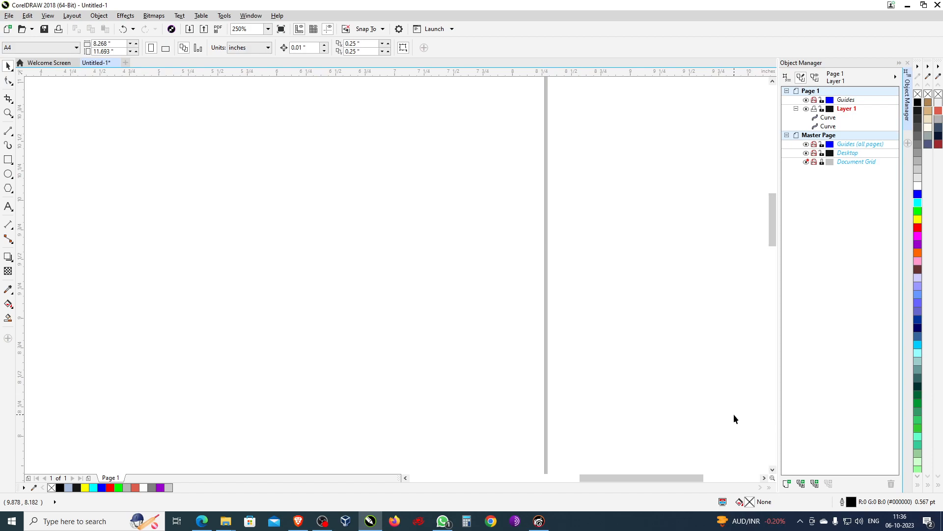
Step: Weld the two mirrored halves of the double-arrow and triangle shape into one curve
key("F4")
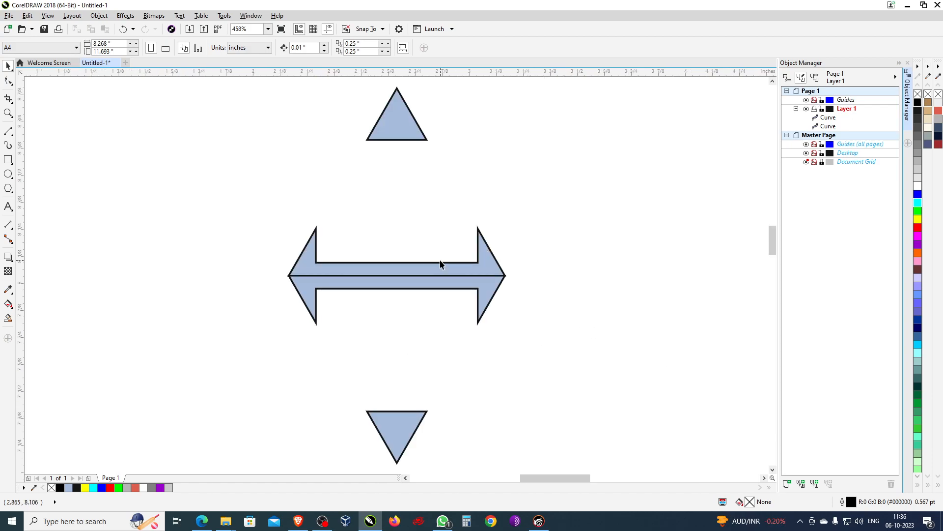
scroll(276, 184, "down", 2)
scroll(276, 184, "down", 2)
key("F4")
scroll(268, 214, "down", 2)
scroll(269, 215, "down", 1)
left_click_drag(240, 144, 447, 314)
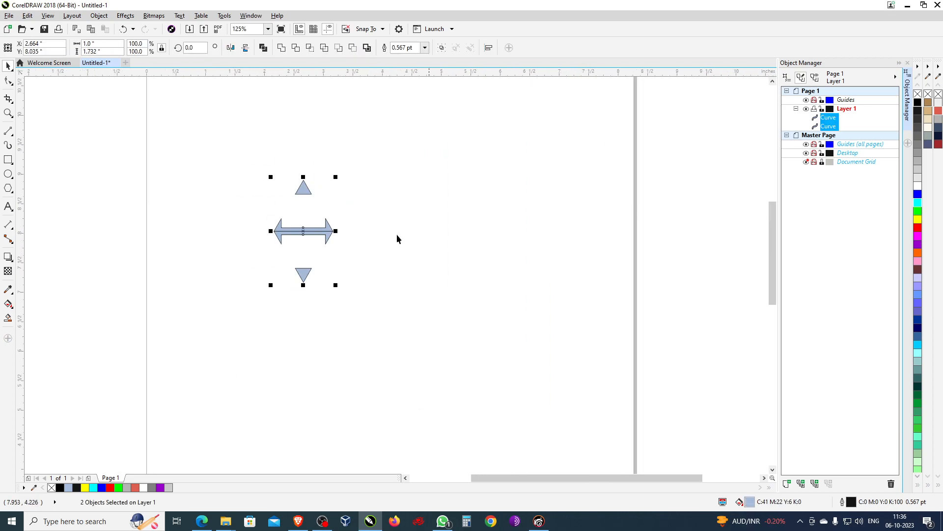
left_click(282, 48)
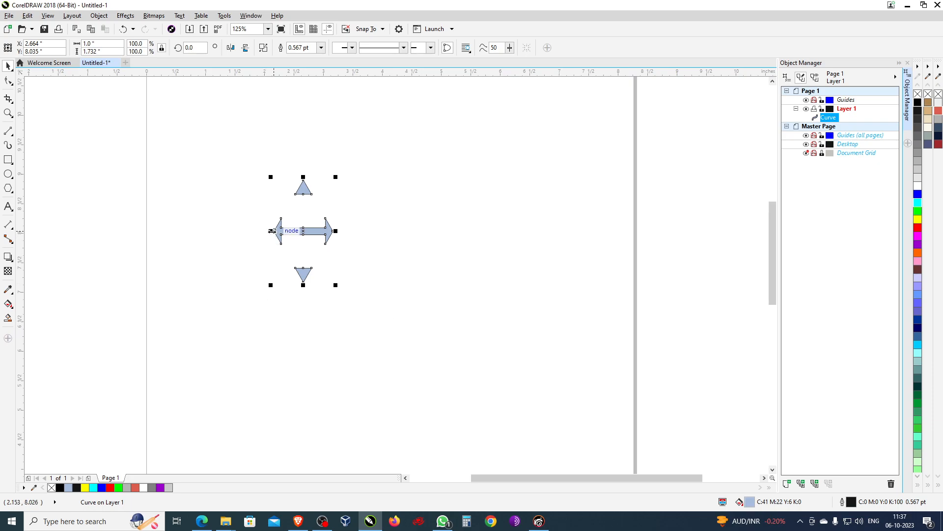
Step: Rotate a copy of the welded shape to 300° about its upper triangle's apex, and repeat the copy four times to complete a hexagonal ring
left_click(303, 231)
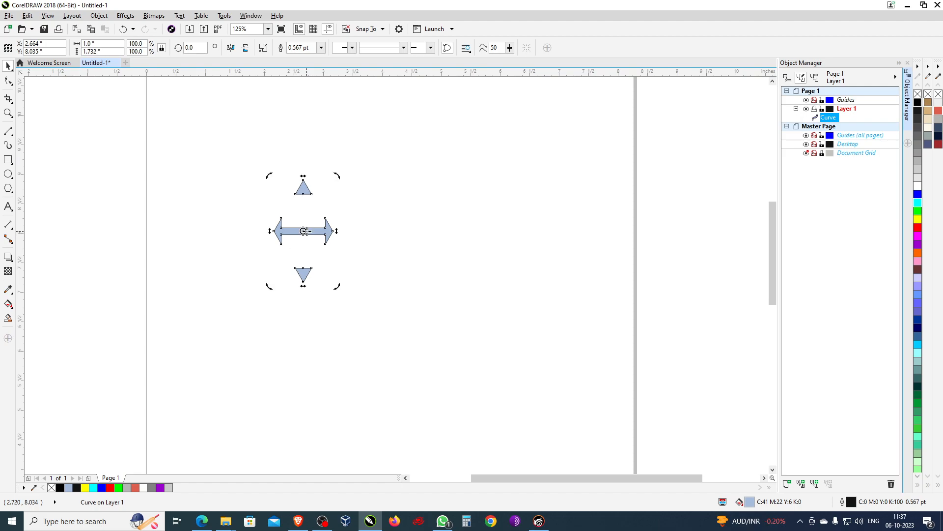
left_click_drag(303, 231, 302, 184)
left_click_drag(337, 286, 222, 271)
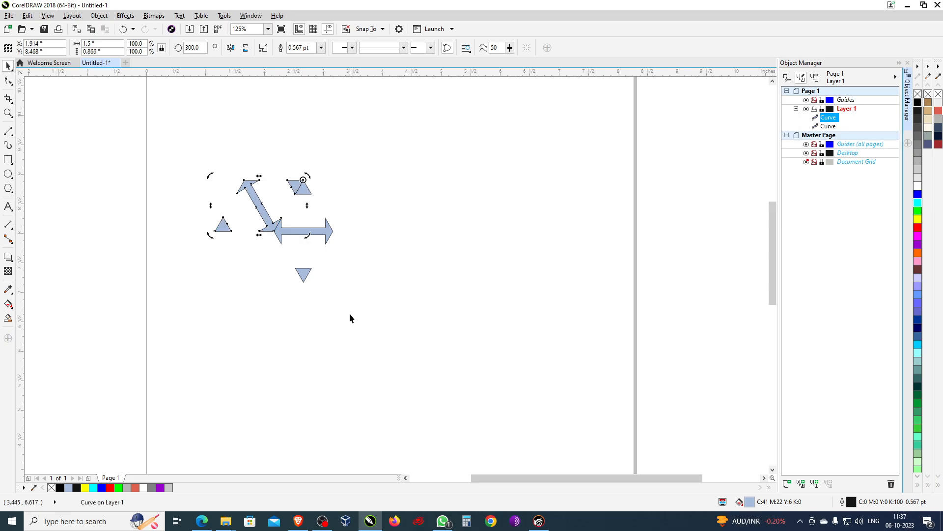
key("ctrl+r")
key("ctrl+r")
key("ctrl+r")
key("ctrl+r")
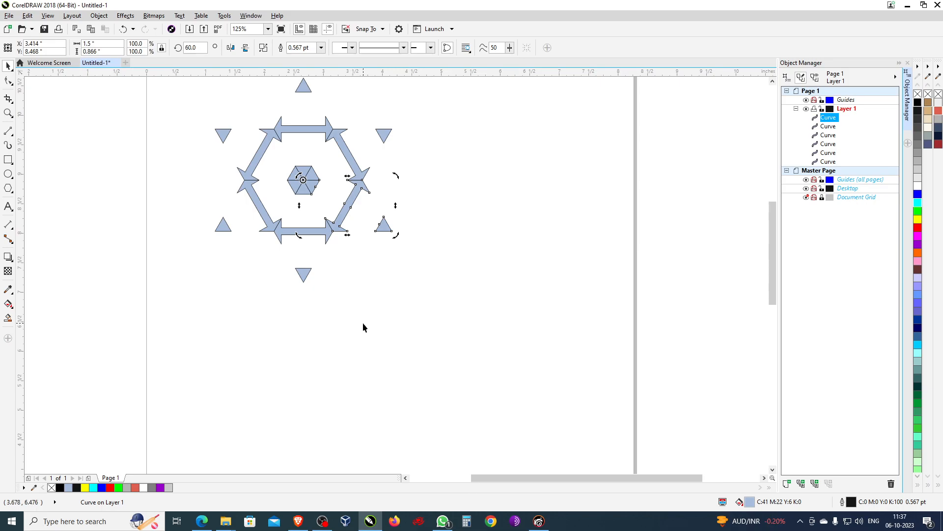
Step: Group the six rotated curves of the hexagonal ring into one object
scroll(363, 322, "down", 1)
key("ctrl+a")
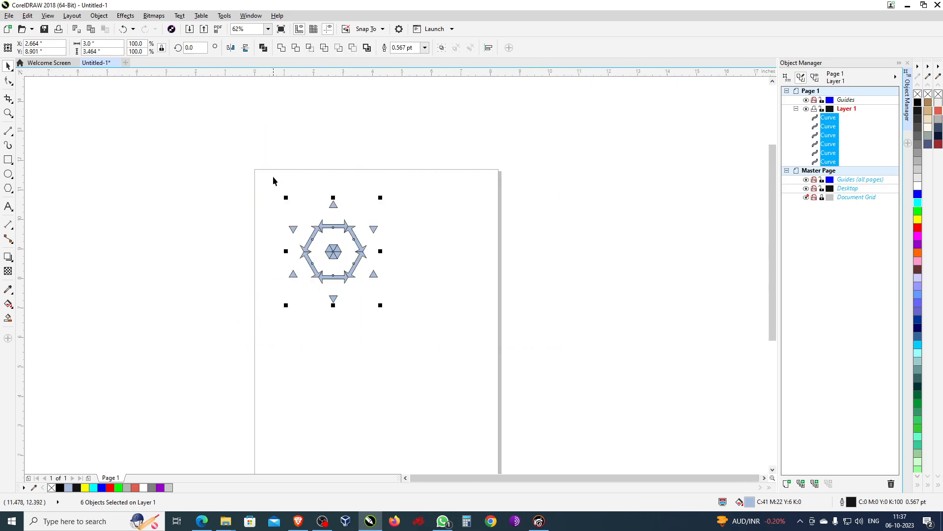
scroll(318, 251, "up", 1)
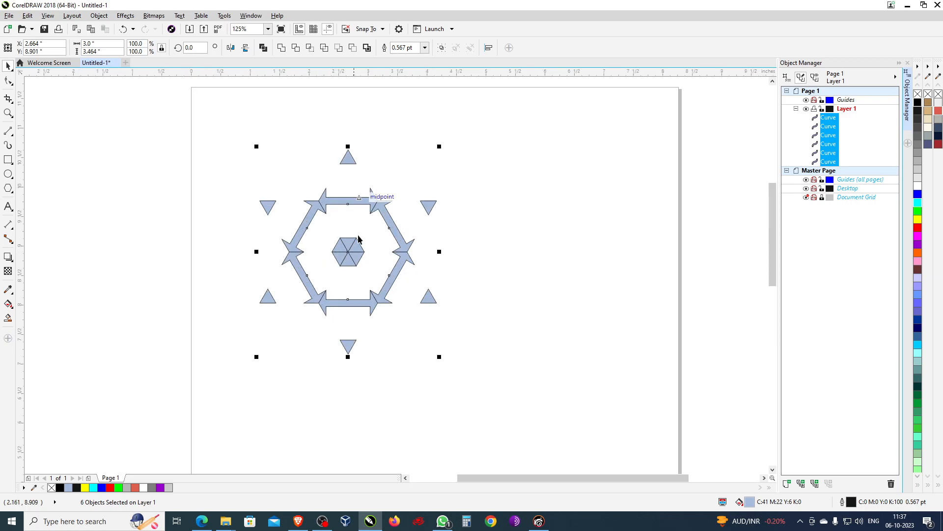
left_click(441, 48)
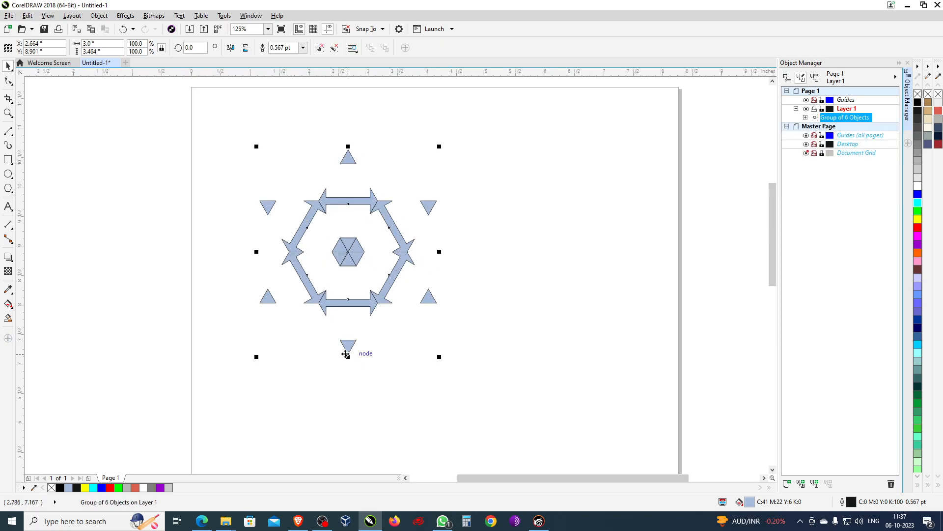
Step: Try to fit a copy of the grouped ring, with its outlying triangles, against the original to continue the pattern
left_click_drag(260, 305, 445, 197)
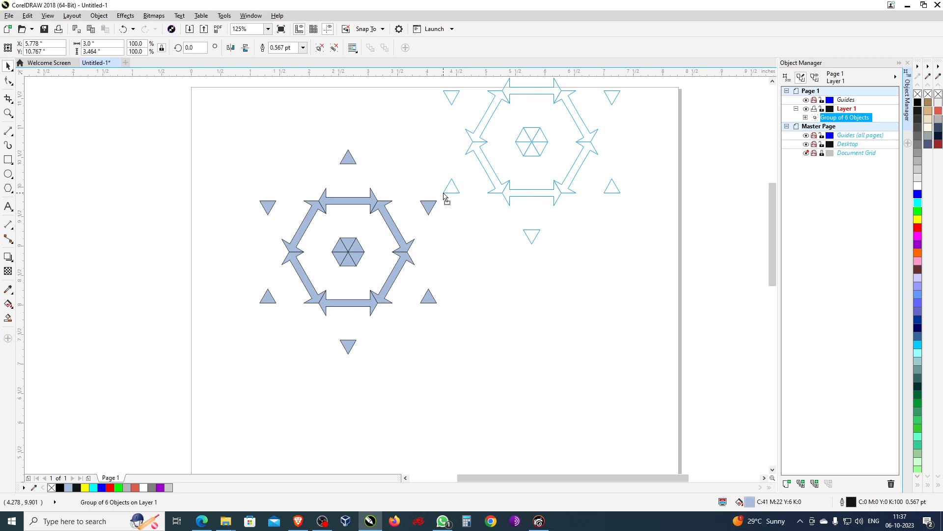
left_click_drag(444, 196, 379, 200)
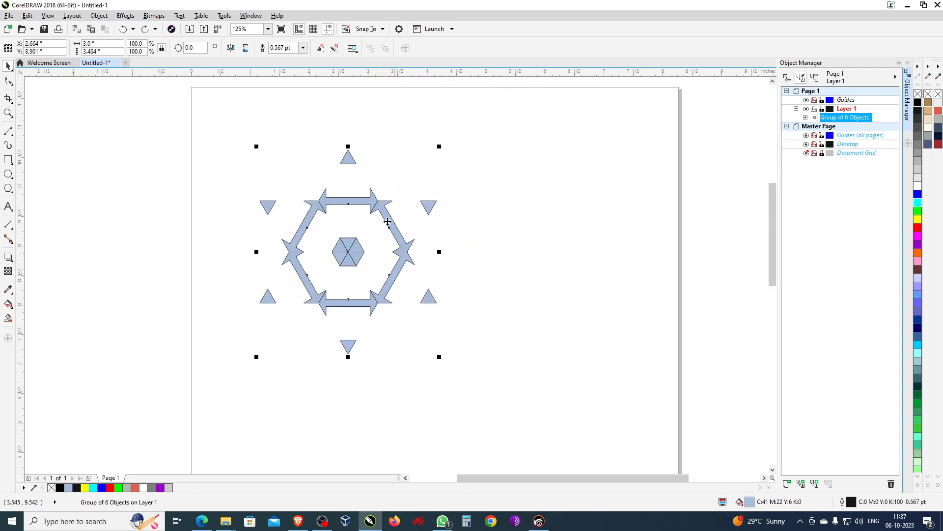
left_click_drag(261, 301, 379, 202)
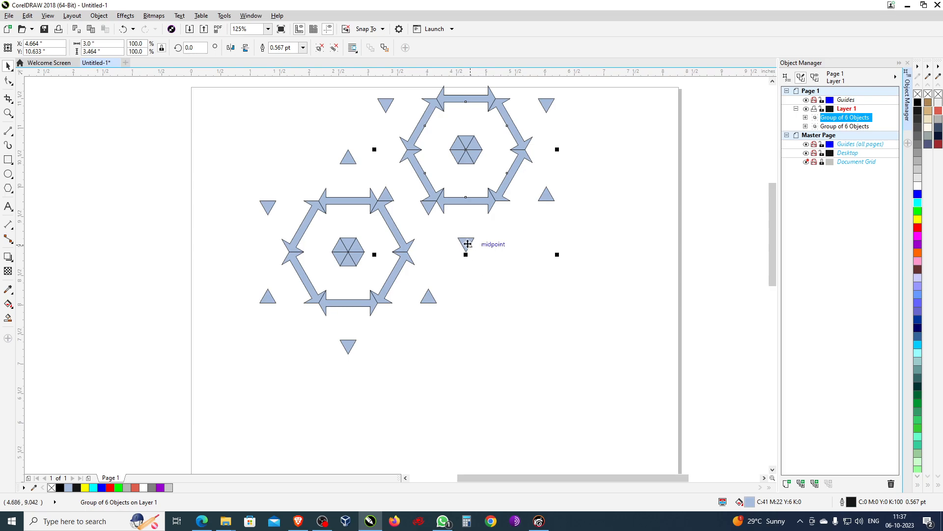
left_click_drag(467, 244, 379, 190)
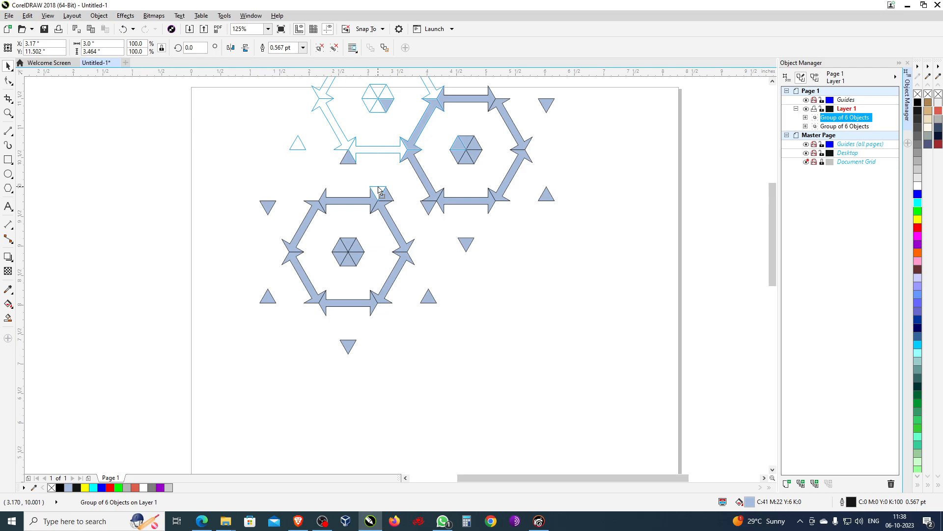
left_click_drag(378, 189, 633, 287)
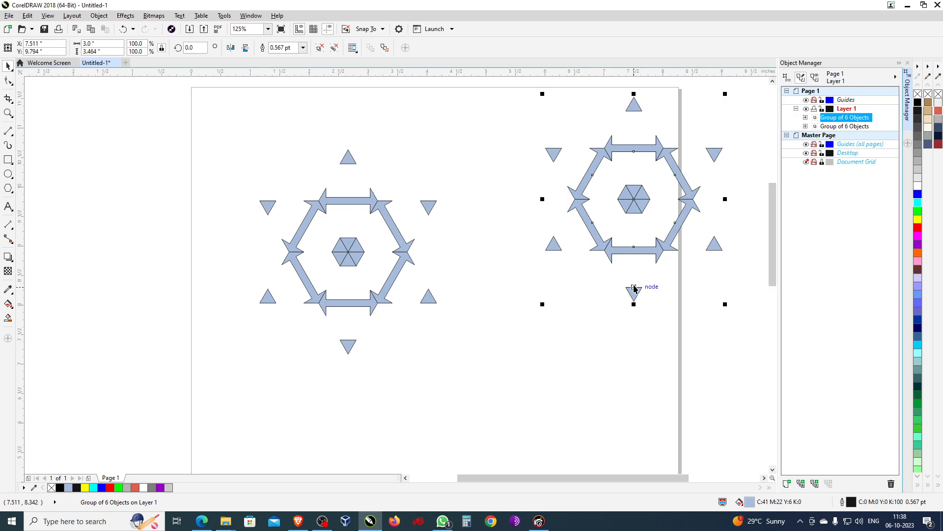
Step: Undo the copying, grouping, rotations, weld and deletion, back to the two unwelded mirrored halves with the formula texts restored
key("ctrl+z")
key("ctrl+z")
key("ctrl+z")
key("ctrl+z")
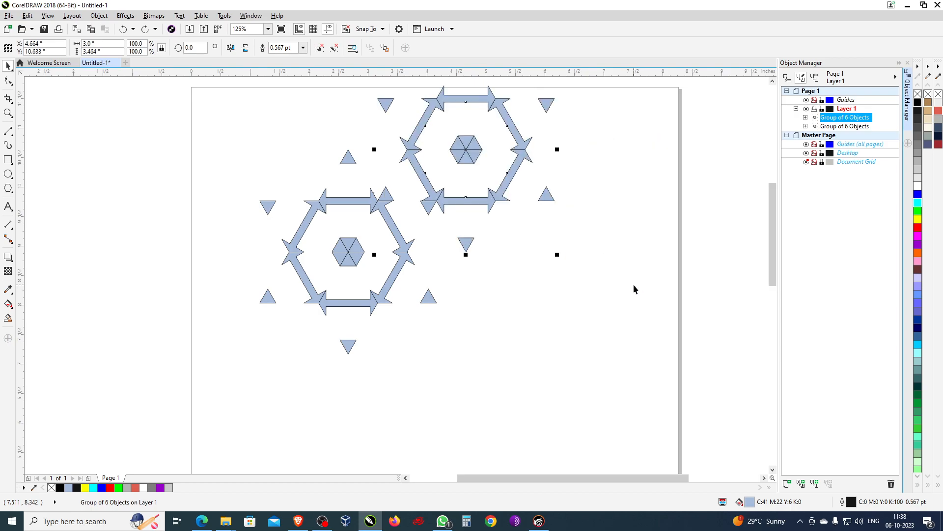
key("ctrl+z")
key("ctrl+z")
key("ctrl+z")
key("ctrl+z")
key("ctrl+z")
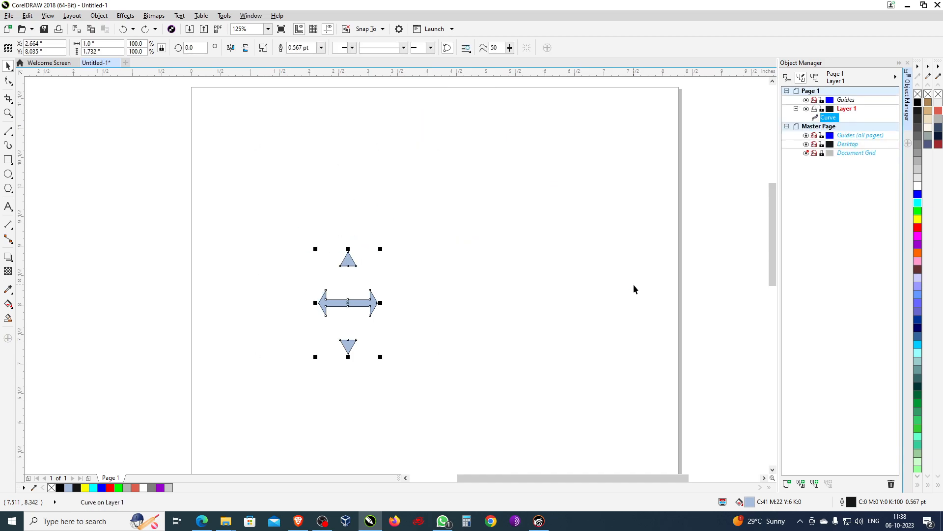
key("ctrl+z")
key("ctrl+z")
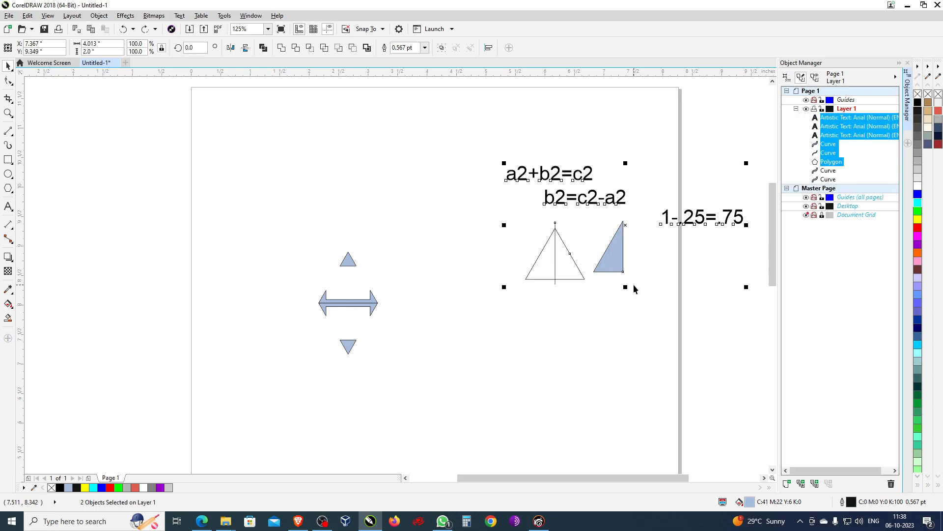
Step: Move the lower mirrored half away from the upper half, and delete it together with the formula texts and explanatory triangles
left_click(375, 309)
left_click_drag(375, 309, 617, 321)
left_click(376, 305)
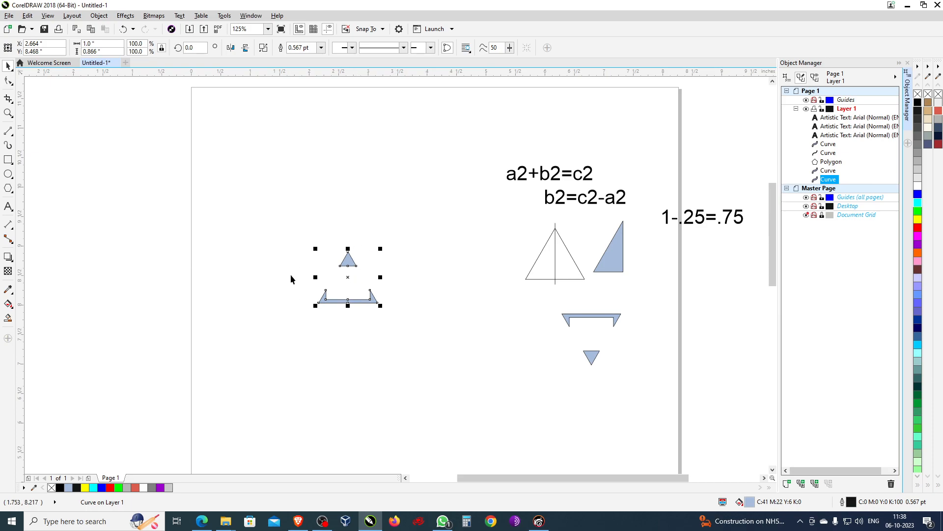
left_click_drag(470, 131, 749, 402)
key("Delete")
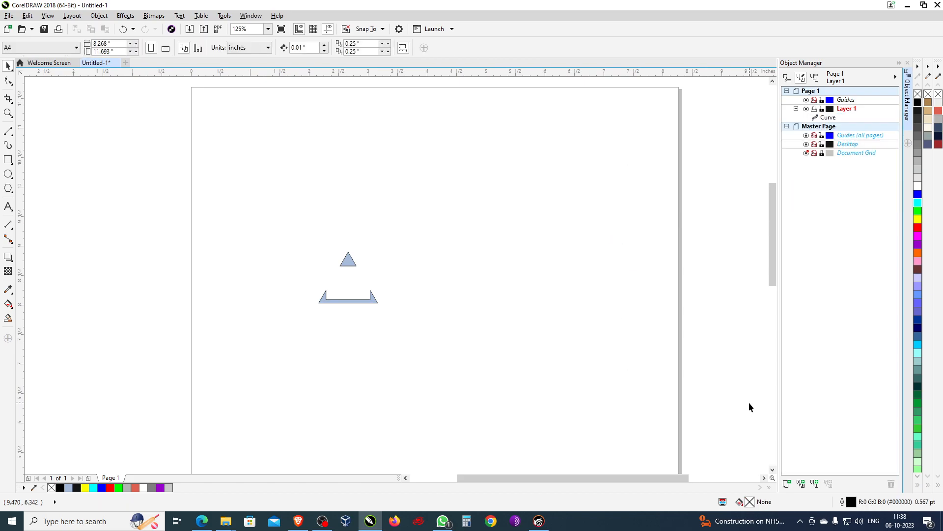
Step: Rotate a copy of the remaining half shape to 300° about its triangle's apex, and repeat the copy four times to close the hexagon
left_click(370, 302)
left_click(371, 298)
left_click_drag(346, 277, 348, 252)
left_click_drag(382, 306, 303, 315)
right_click(304, 316)
key("ctrl+r")
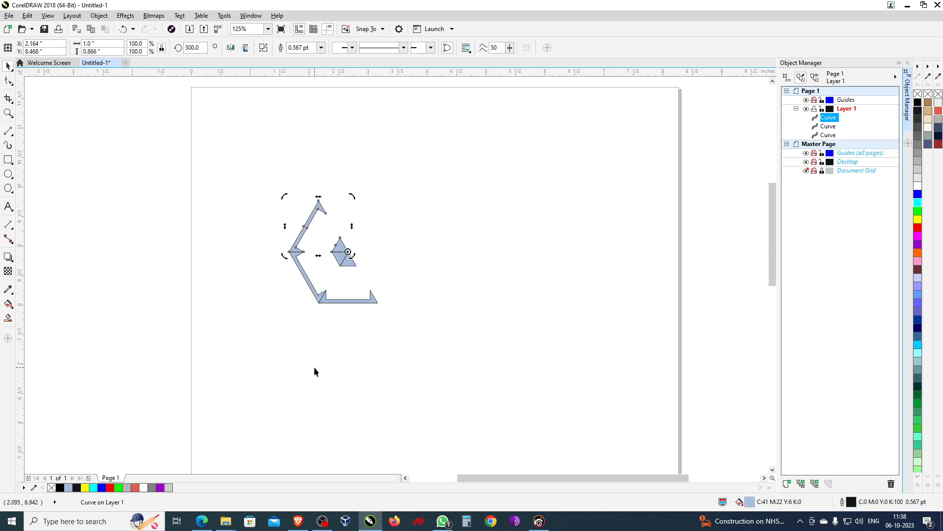
key("ctrl+r")
key("ctrl+r")
key("ctrl+r")
left_click(502, 368)
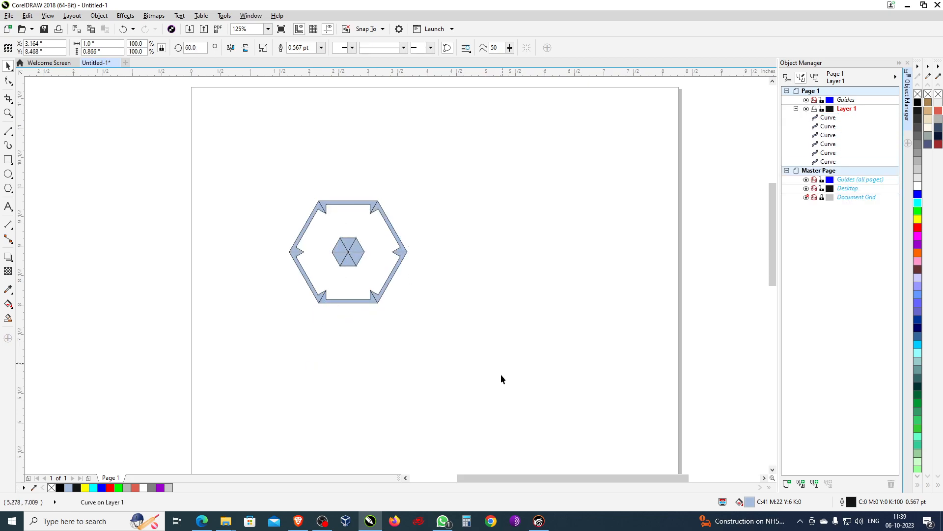
Step: Group the hexagon's six curves, and place copies against its upper-left, top and upper-right sides, snapped corner to corner
left_click_drag(169, 428, 570, 133)
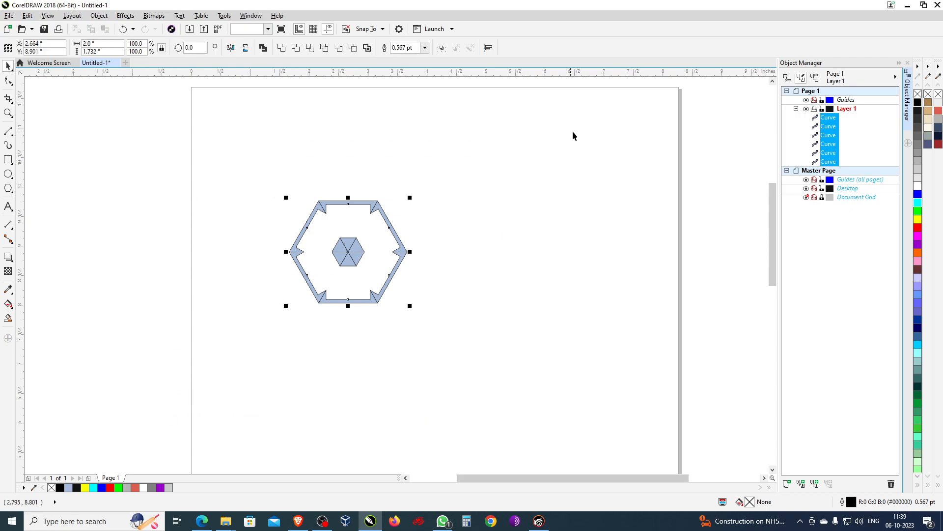
left_click(442, 47)
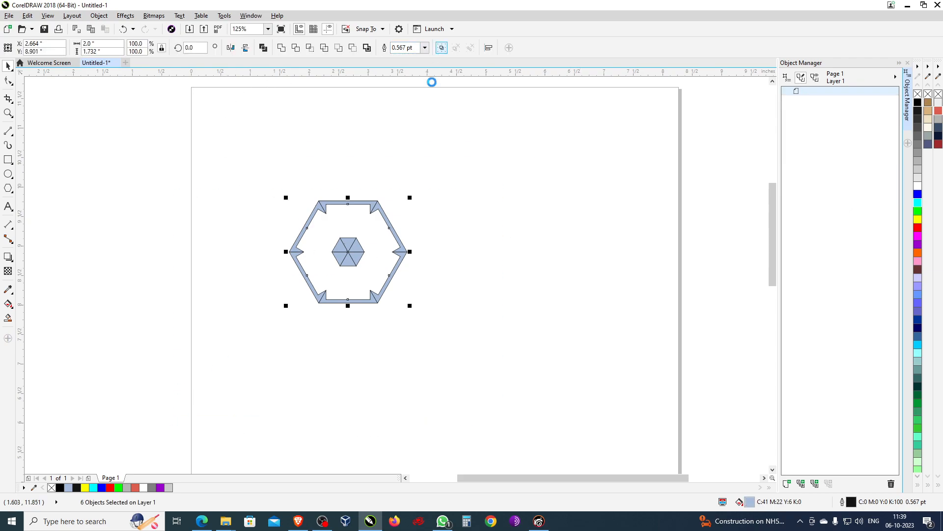
left_click_drag(318, 303, 378, 203)
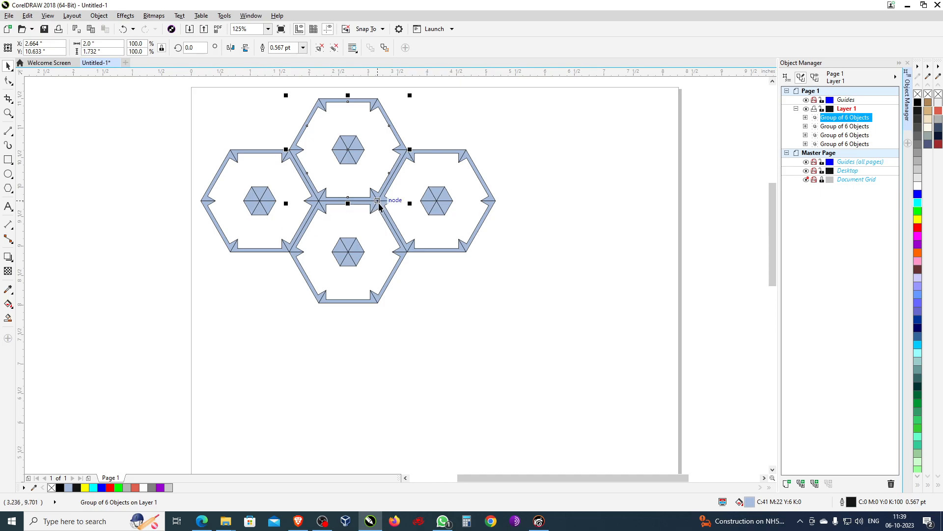
Step: Place further copies of the hexagon group against the central hexagon's lower-left, lower-right and bottom sides, snapped corner to corner
left_click_drag(379, 202, 267, 372)
left_click_drag(267, 265, 289, 252)
left_click_drag(214, 364, 497, 385)
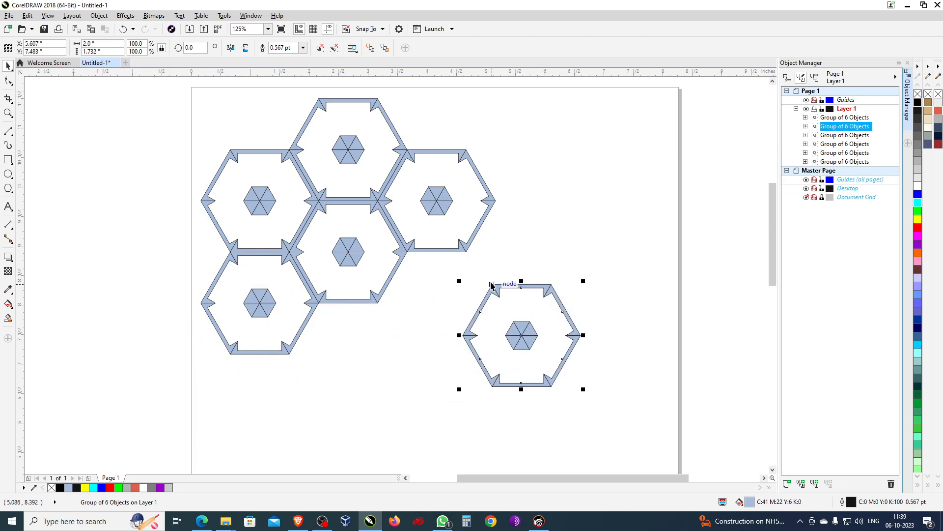
left_click_drag(492, 285, 407, 254)
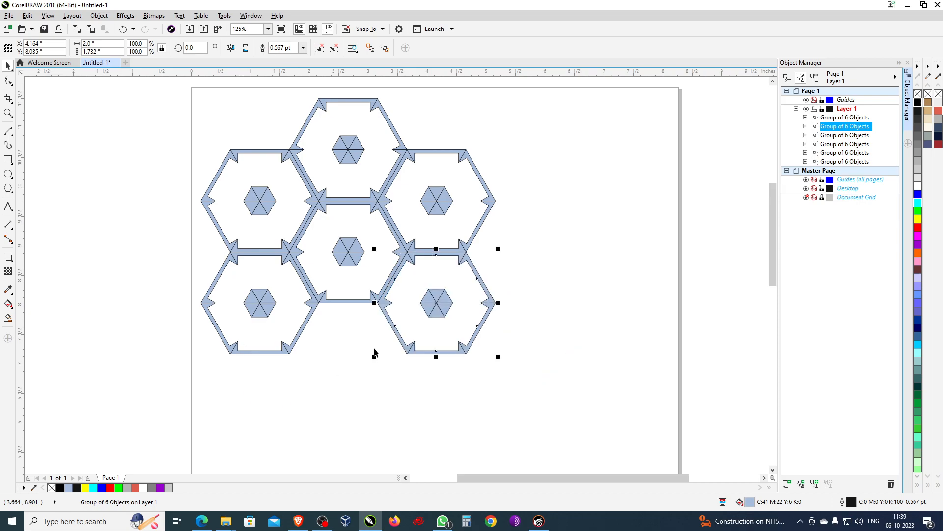
left_click(612, 260)
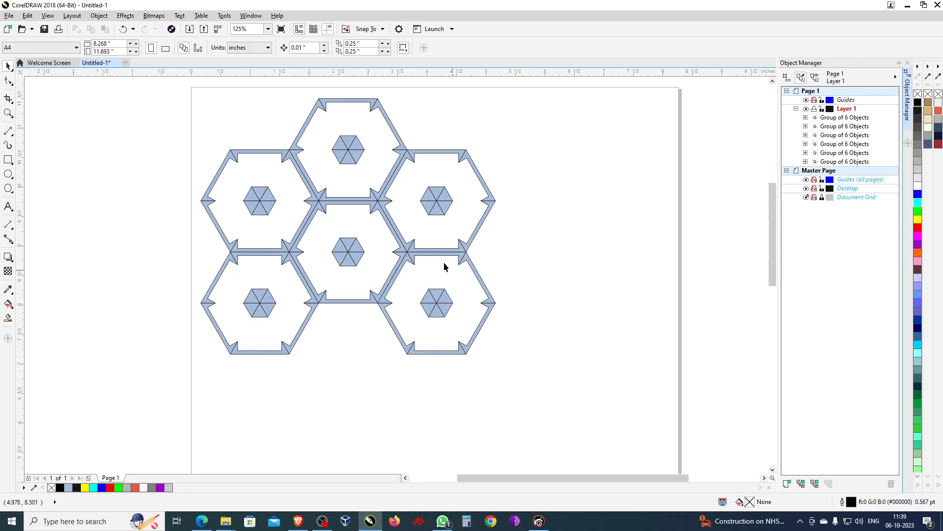
left_click_drag(462, 260, 372, 292)
scroll(381, 309, "up", 1)
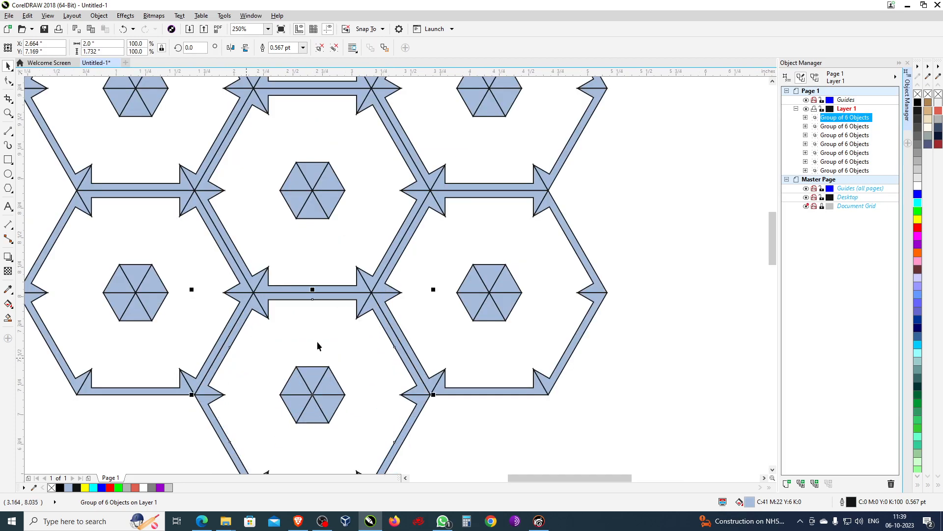
left_click(712, 258)
scroll(618, 273, "down", 1)
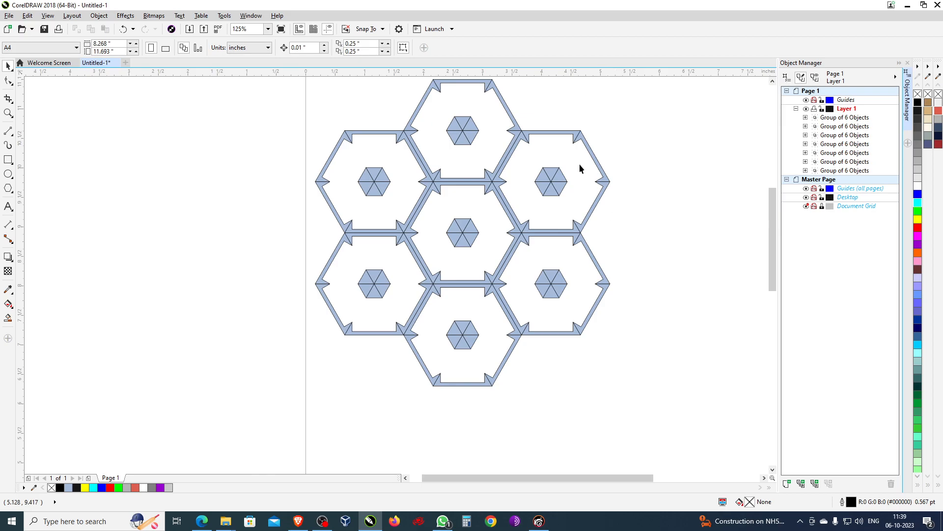
Step: Draw a 3.0 by 1.732 inch rectangle from the lower-left hexagon's centre to the upper-right hexagon's centre
scroll(571, 158, "up", 1)
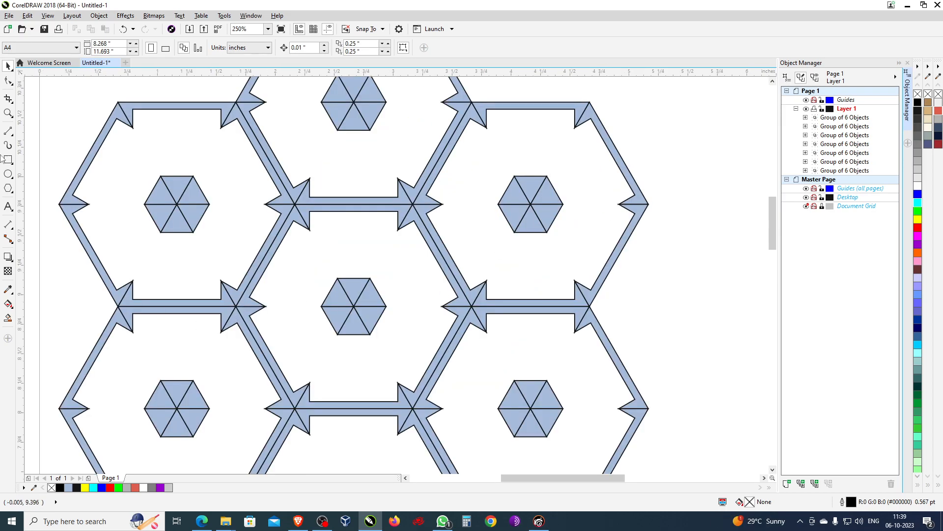
left_click(8, 160)
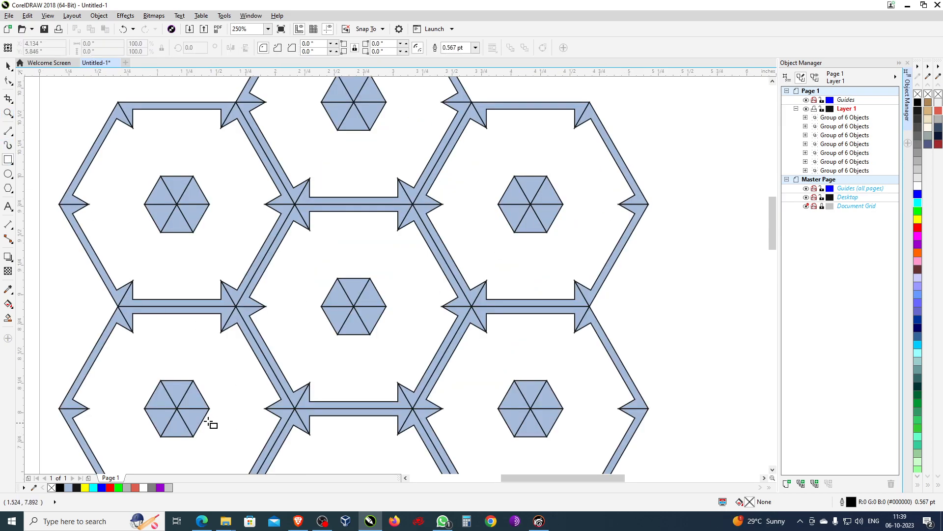
left_click_drag(177, 408, 530, 203)
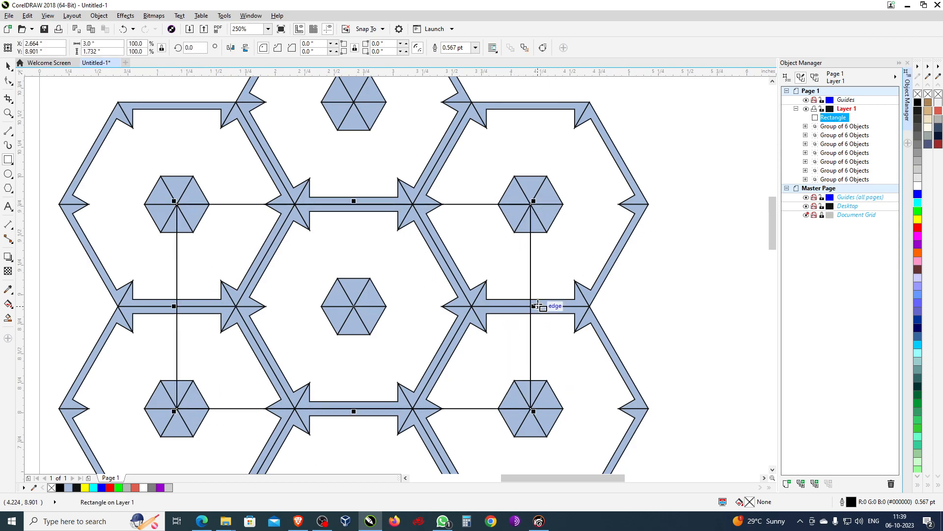
scroll(541, 310, "down", 1)
scroll(534, 346, "up", 1)
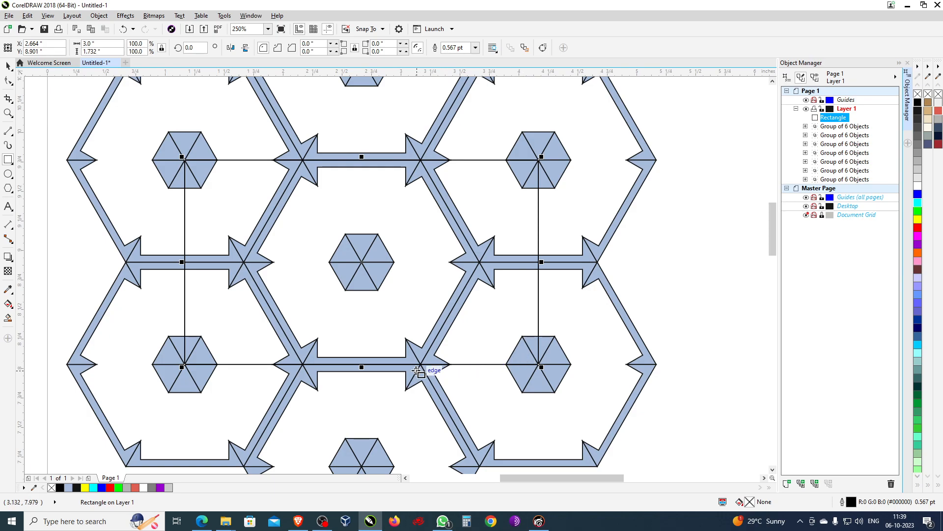
Step: Scale the rectangle down to about 1.23 by 0.71 inches from its lower-left corner, and select the lower-right hexagon group
left_click(8, 66)
left_click_drag(541, 156, 333, 277)
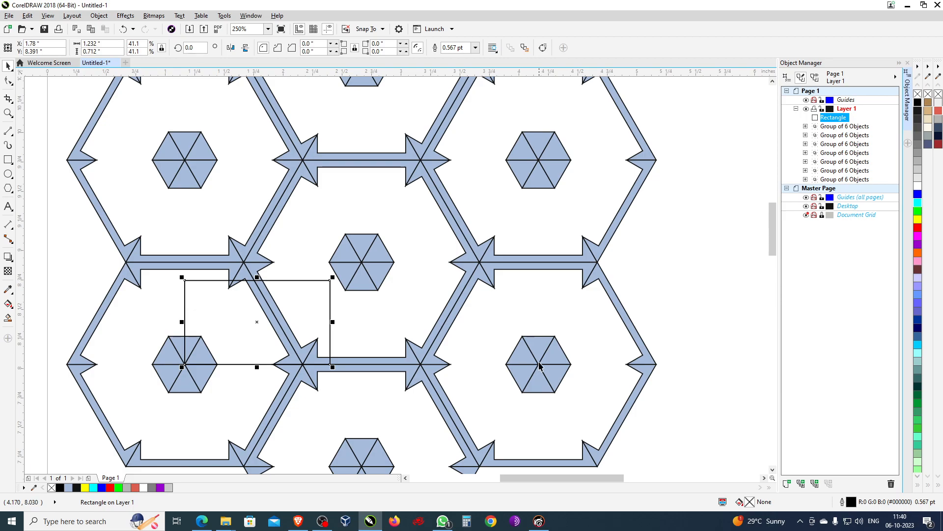
left_click(537, 347)
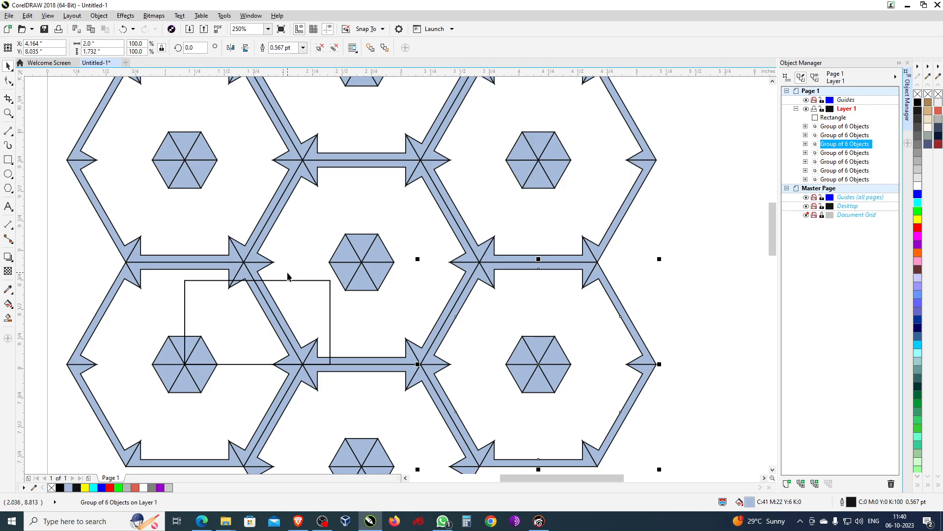
scroll(276, 229, "down", 3)
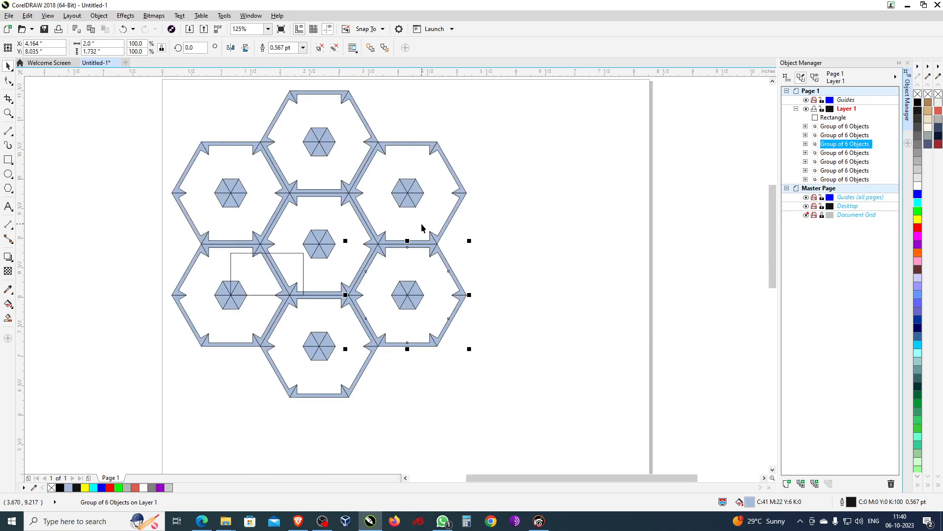
scroll(421, 227, "up", 3)
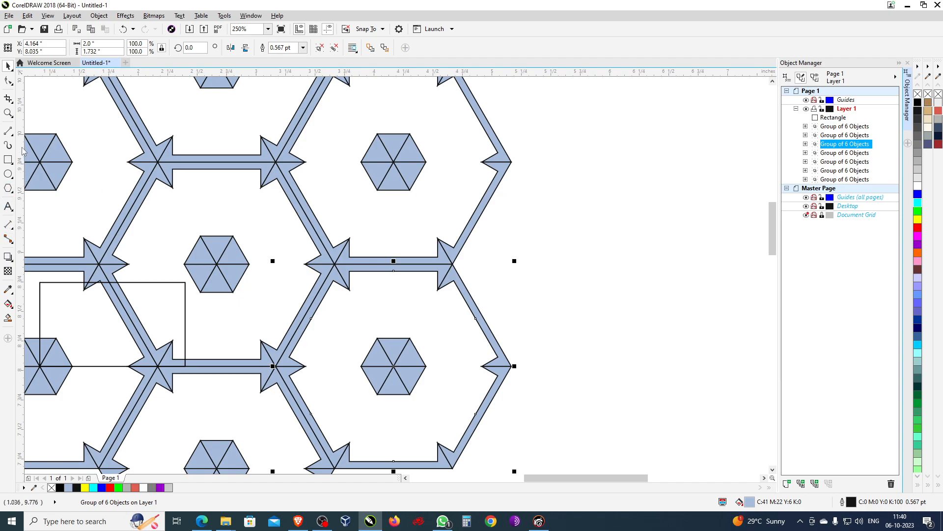
Step: Open the Calculator, add .866 and .866, highlight the sum to compare it with the hexagon's height, and close the Calculator
left_click(466, 521)
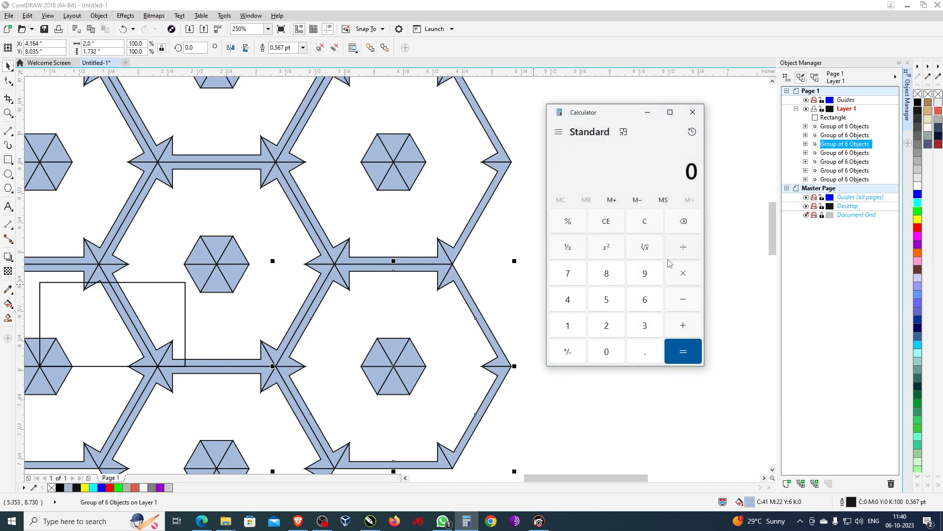
left_click(641, 351)
left_click(615, 272)
left_click(637, 299)
left_click(638, 299)
left_click(683, 327)
left_click(644, 358)
left_click(609, 278)
left_click(645, 300)
left_click(645, 301)
left_click(682, 353)
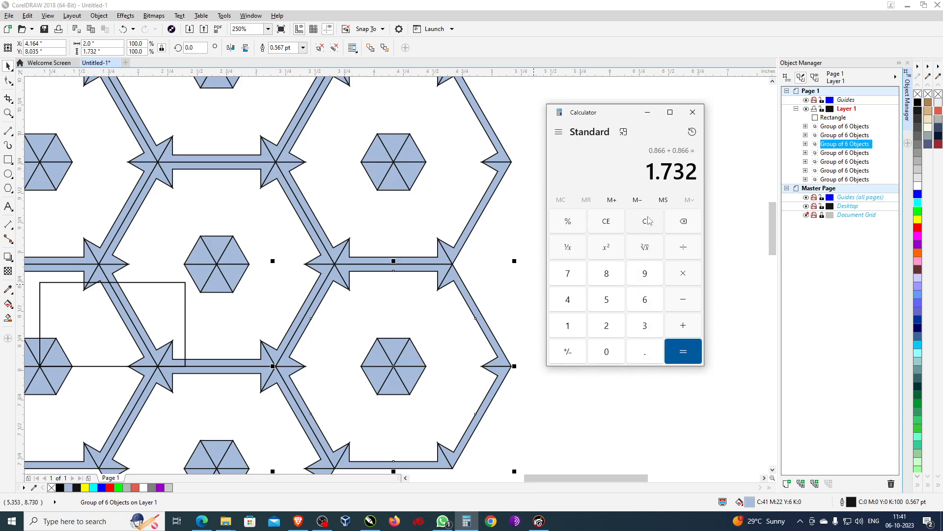
double_click(652, 172)
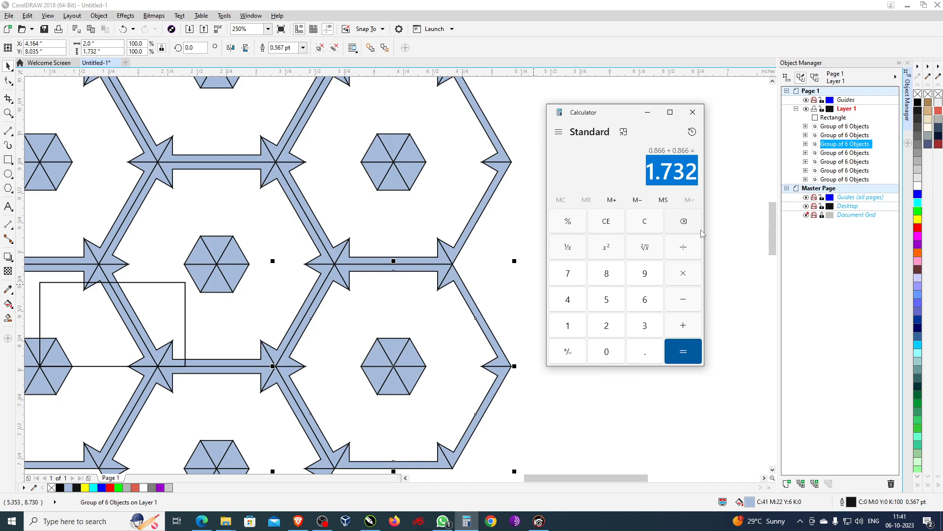
left_click(693, 112)
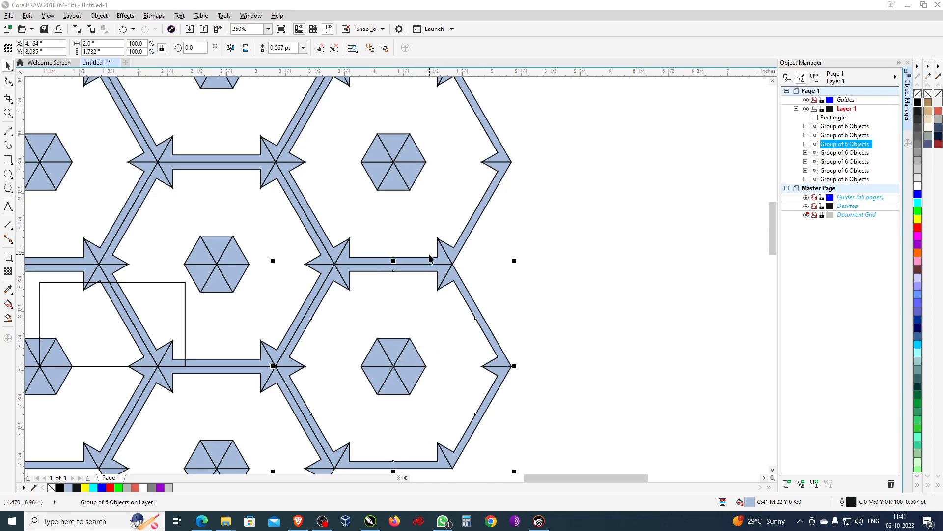
Step: Draw a straight vertical line from the lower-right hexagon's centre to the upper-right hexagon's centre and check its length
scroll(430, 259, "down", 3)
scroll(431, 260, "up", 3)
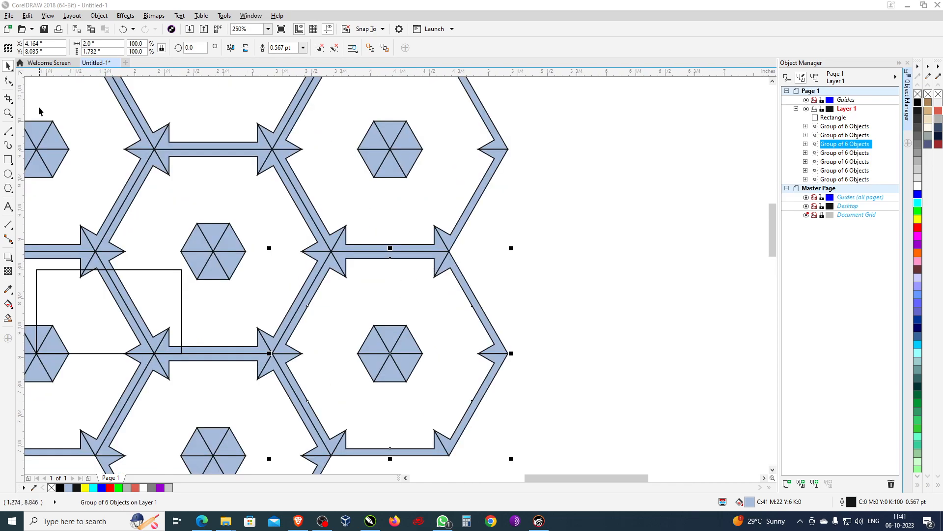
left_click(8, 132)
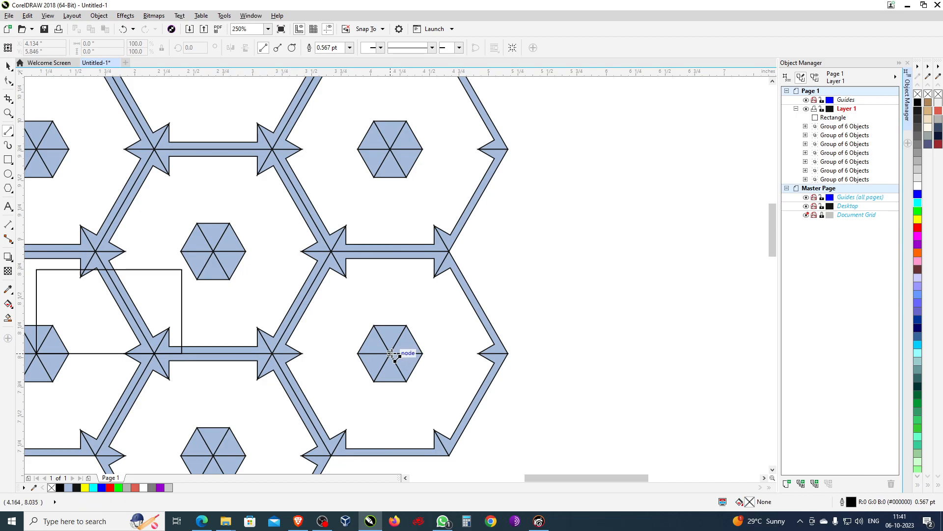
left_click_drag(391, 353, 390, 149)
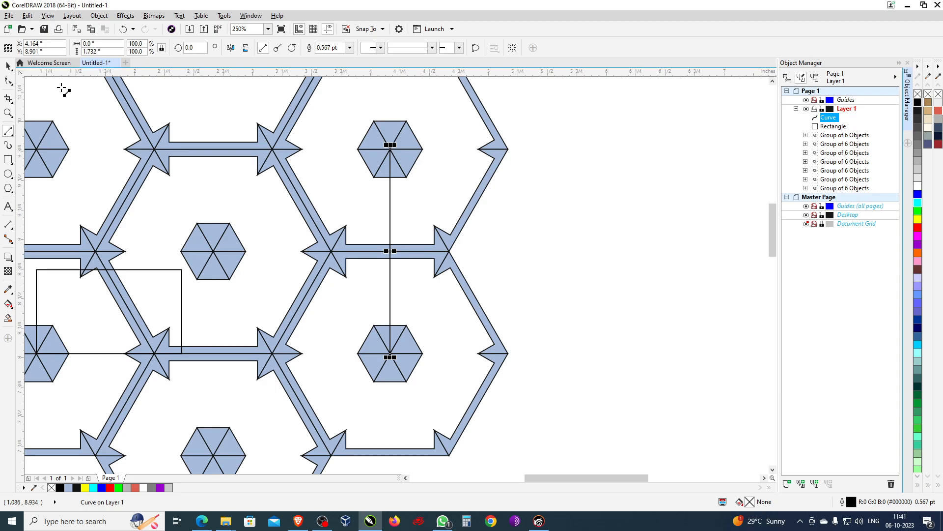
left_click(89, 51)
left_click(10, 68)
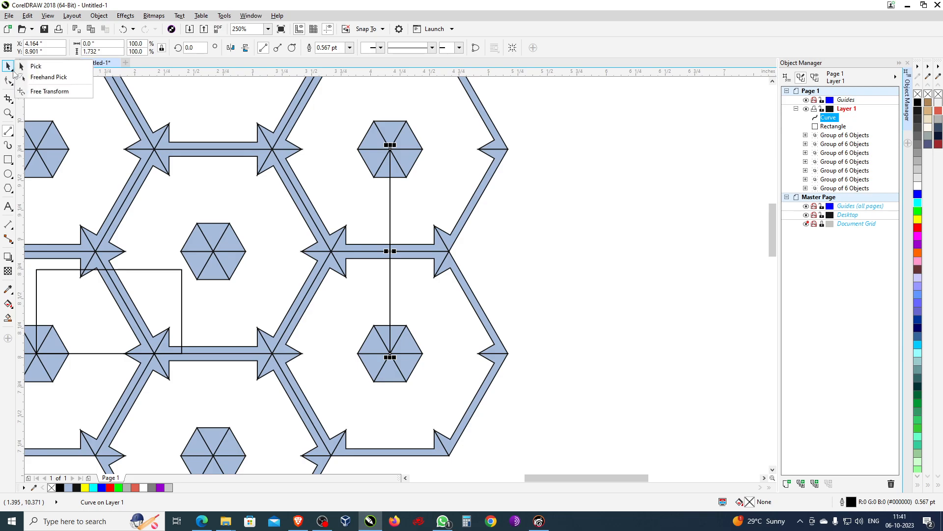
left_click(390, 221)
key("space")
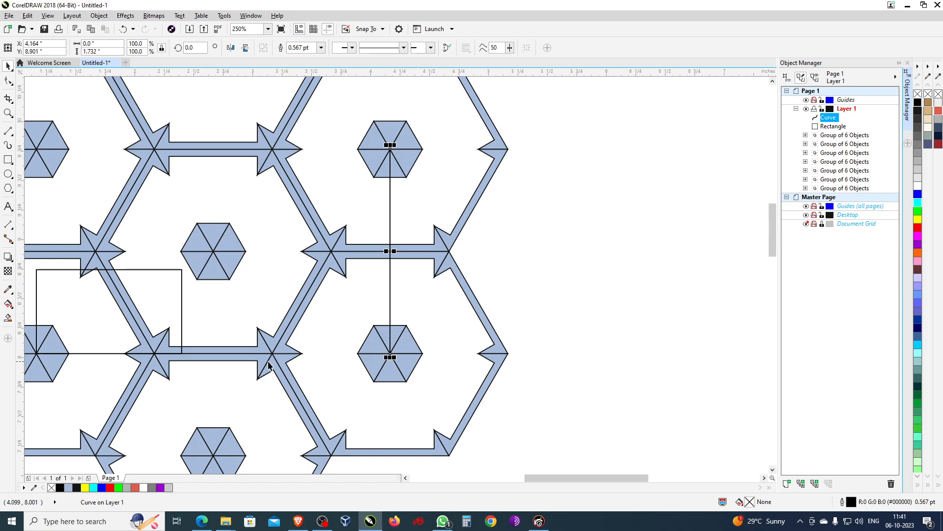
scroll(636, 264, "down", 2)
scroll(403, 290, "up", 2)
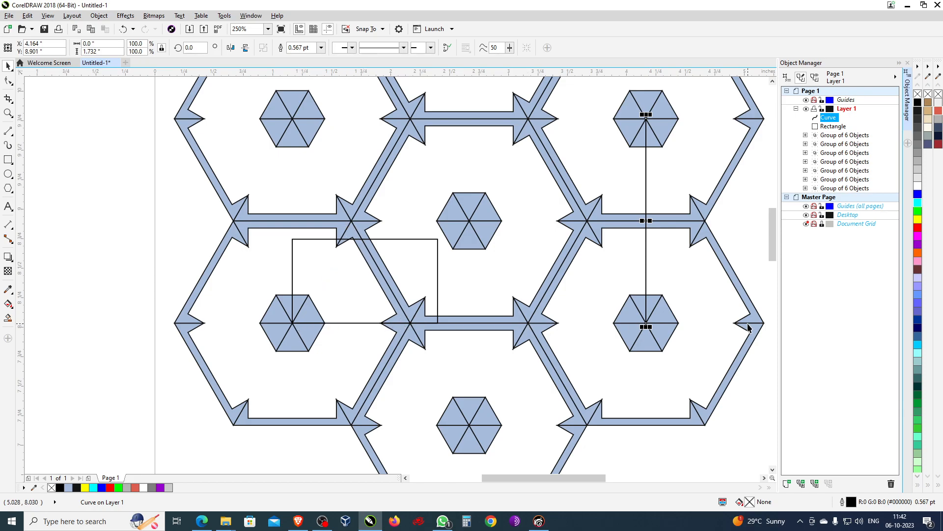
Step: Move the small rectangle and the vertical line clear of the pattern into the empty area beside it, and delete the line
scroll(252, 304, "down", 1)
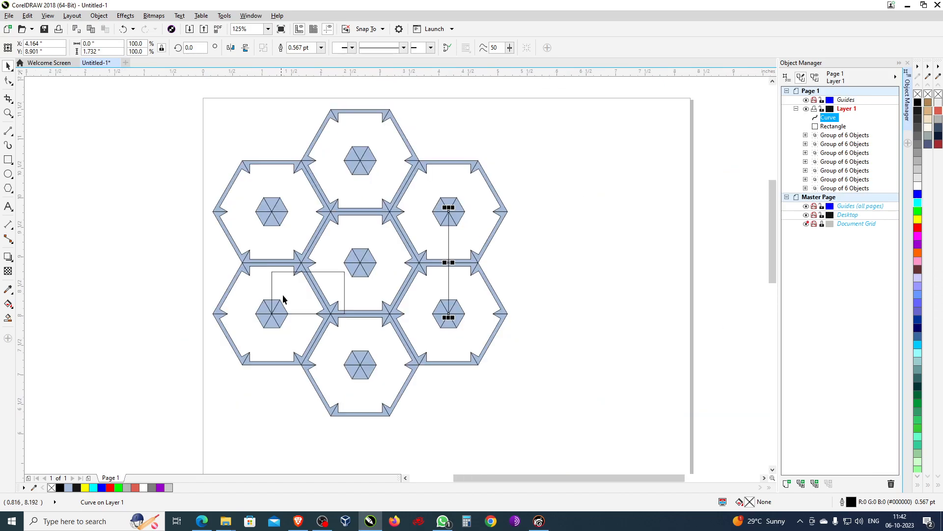
left_click(303, 283)
left_click_drag(443, 239, 683, 215)
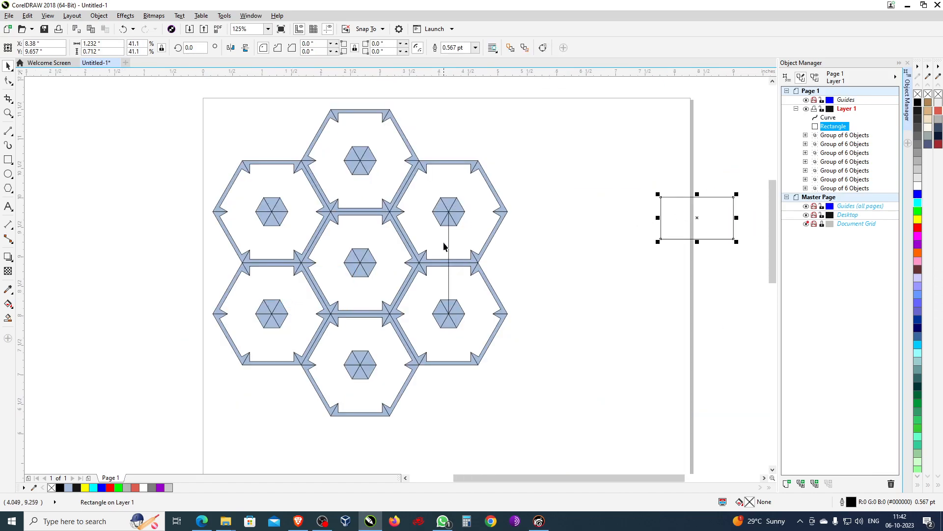
left_click_drag(448, 249, 694, 237)
left_click_drag(651, 173, 754, 336)
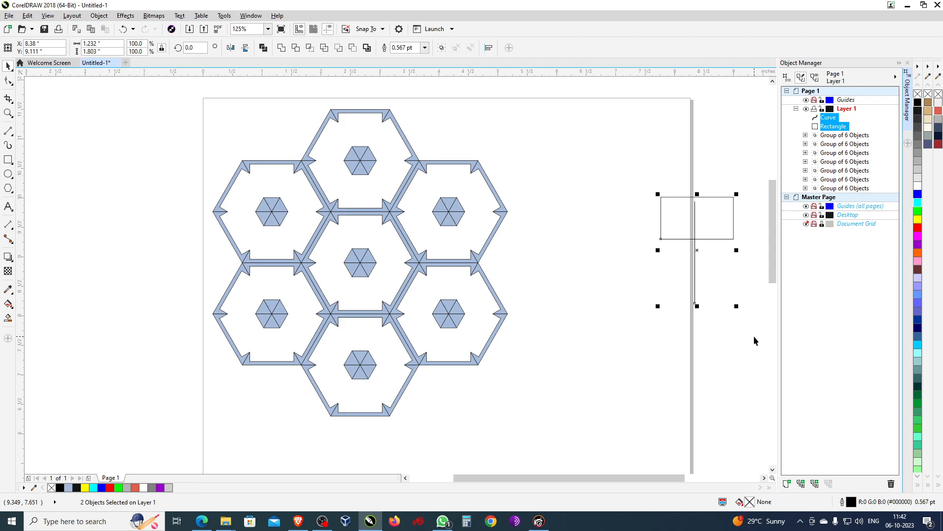
left_click(712, 198)
left_click_drag(687, 320, 726, 155)
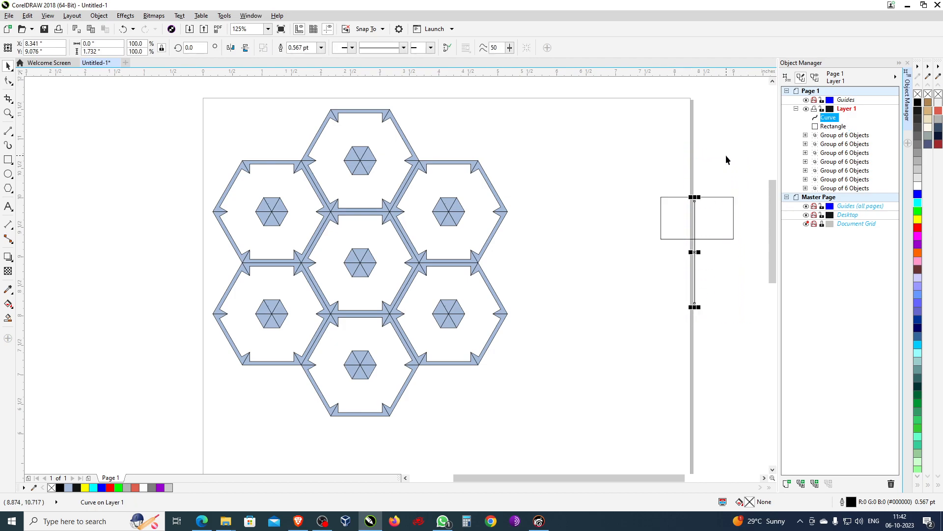
key("Delete")
Step: Reposition the rectangle beside the pattern and set its size to 3 by 1.732 inches with the ratio unlocked
left_click(710, 208)
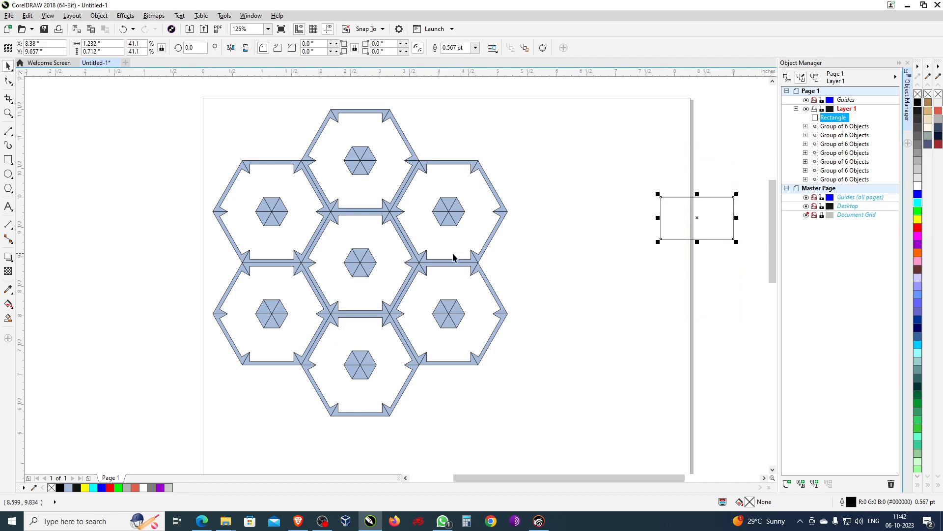
left_click_drag(710, 220, 641, 173)
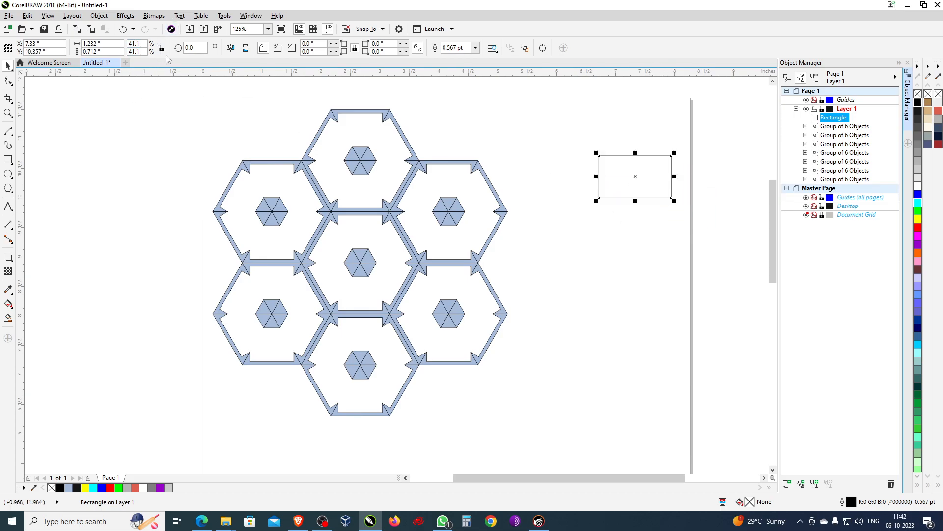
left_click(116, 44)
double_click(116, 44)
left_click(162, 49)
double_click(93, 44)
type("3")
key("Tab")
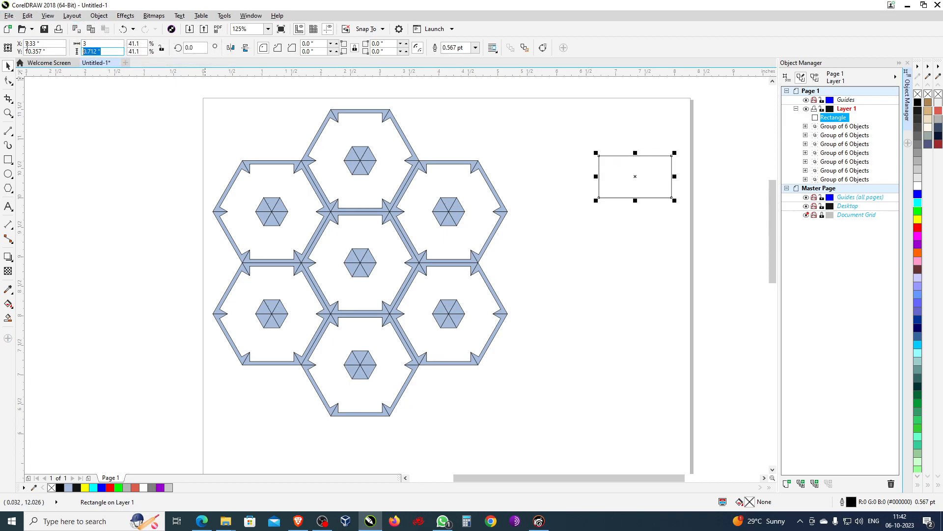
type("1")
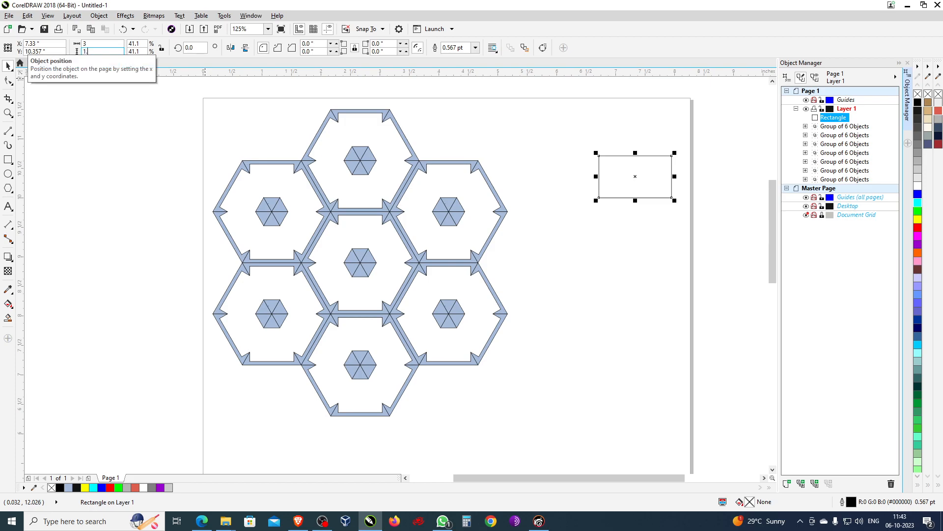
type(".732")
key("Return")
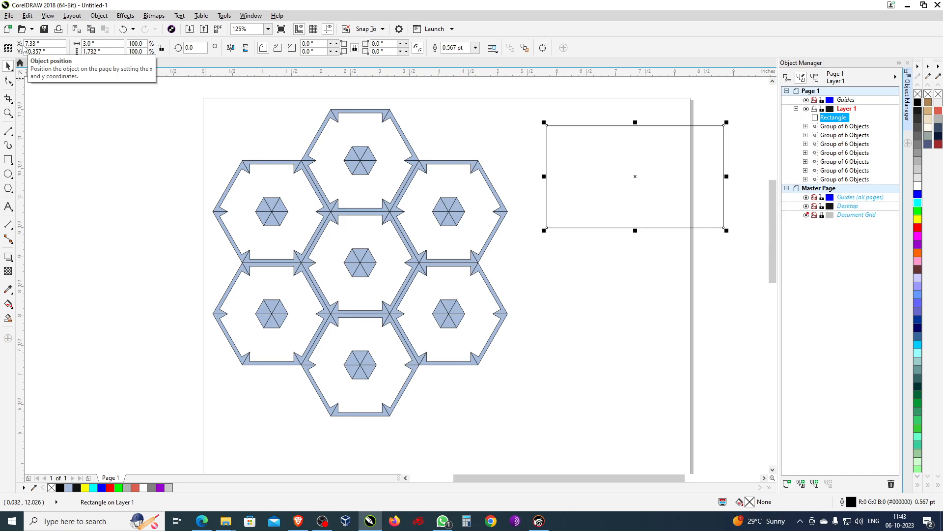
Step: Weld all seven hexagon groups into a single curve, leaving out the rectangle
left_click_drag(185, 94, 533, 446)
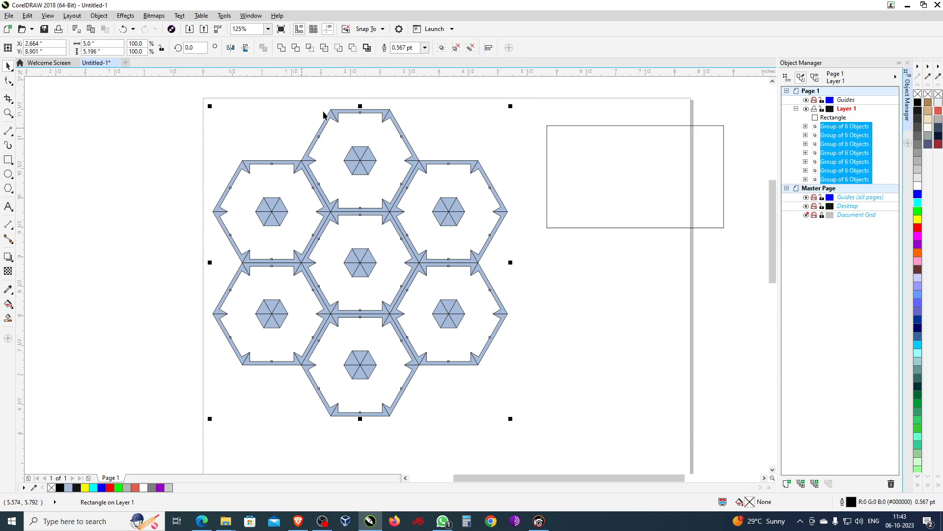
left_click(282, 47)
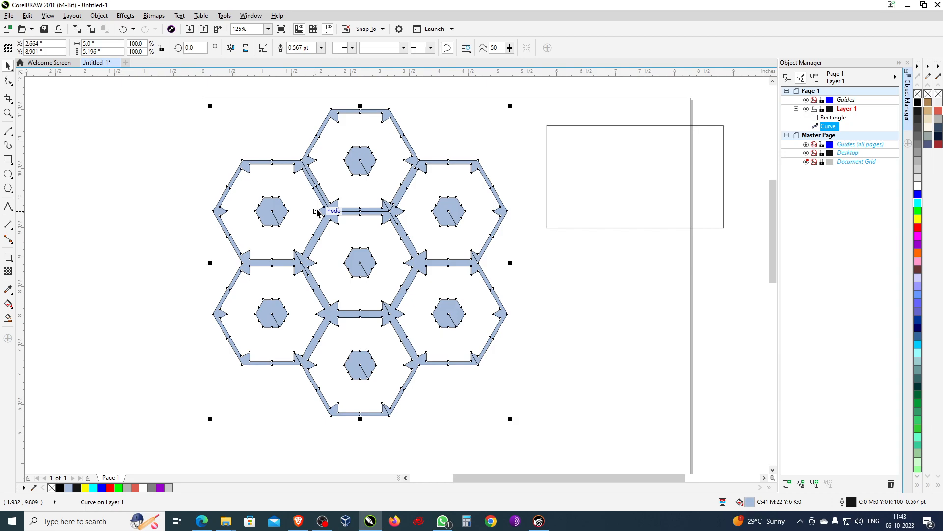
scroll(327, 213, "up", 2)
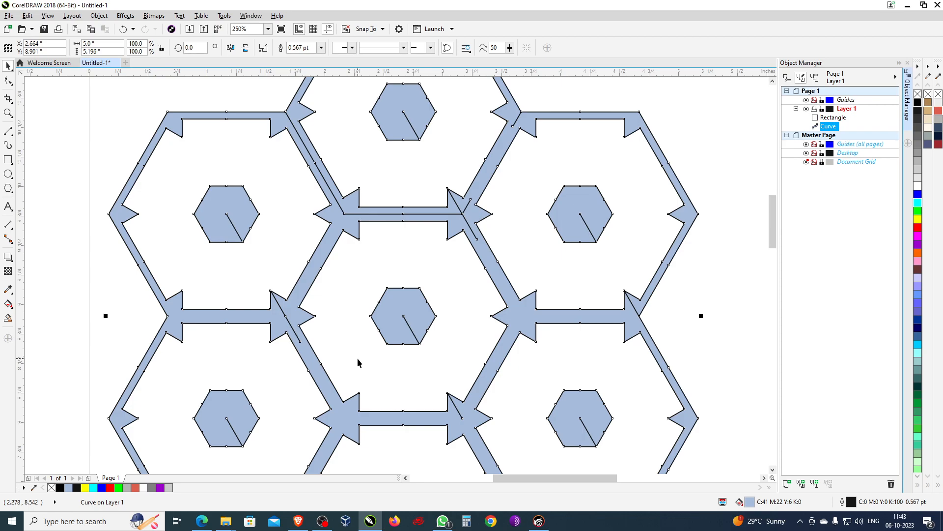
Step: Delete both stray line segments inside the junction at the central hexagon's left corner with the Virtual Segment Delete tool
scroll(272, 335, "up", 3)
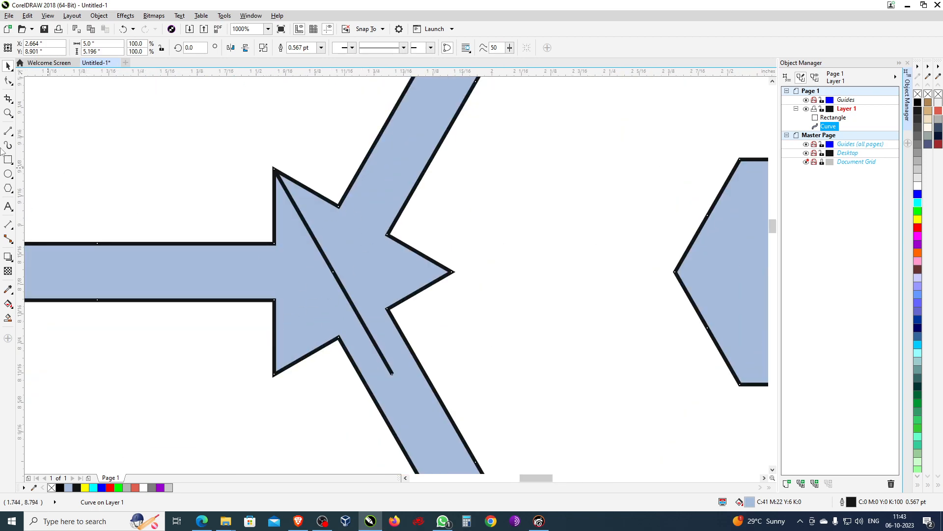
left_click(13, 102)
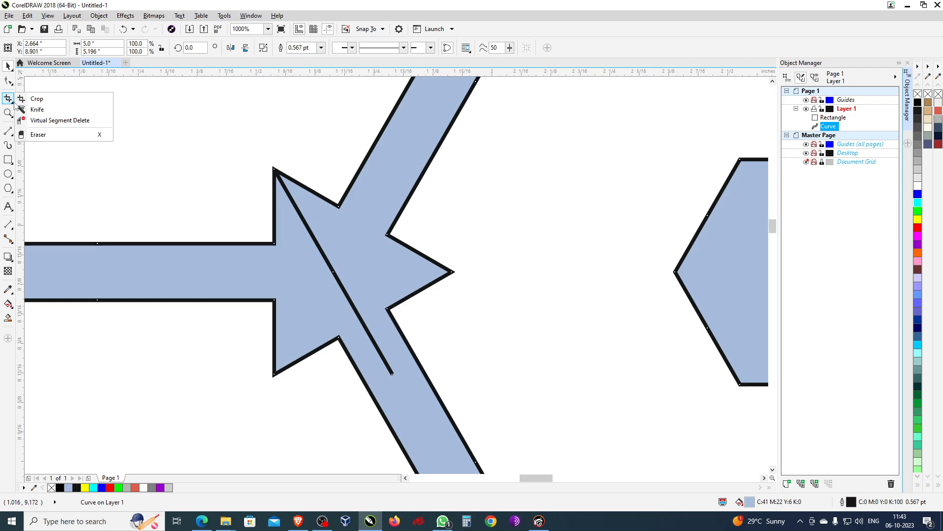
left_click(43, 121)
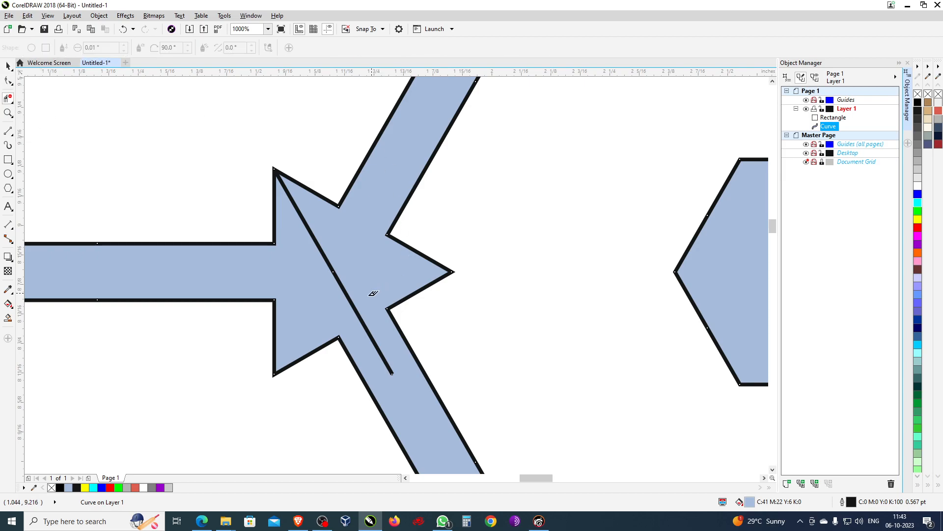
left_click(353, 298)
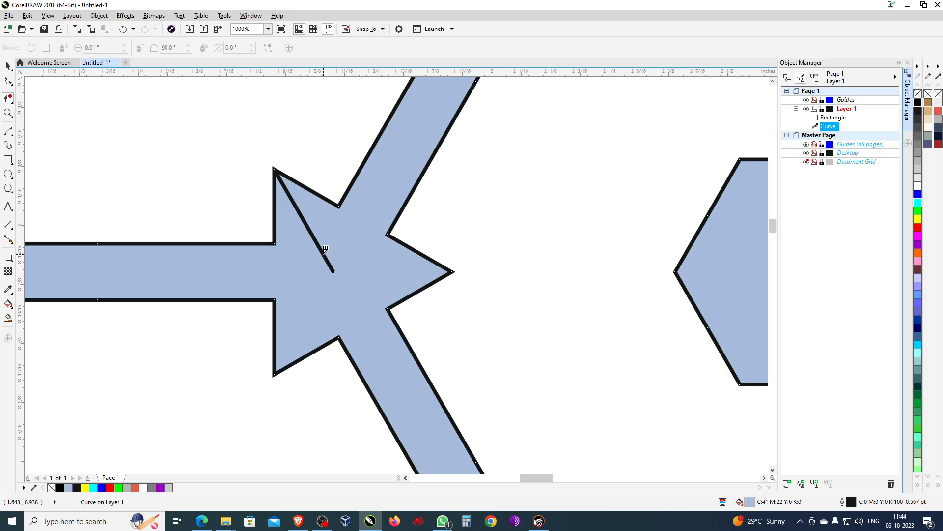
left_click(322, 250)
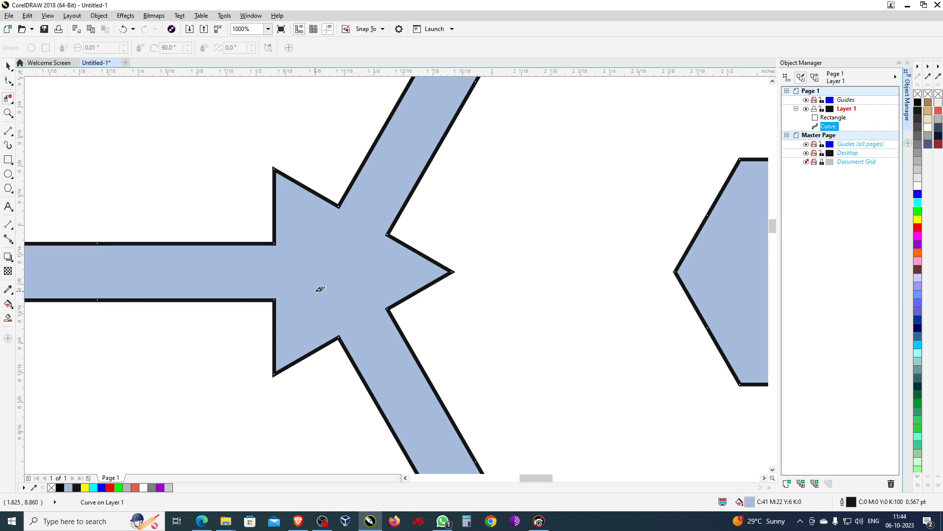
Step: Remove the leftover lines inside the small hexagons at the centre and upper right of the pattern
scroll(320, 288, "down", 5)
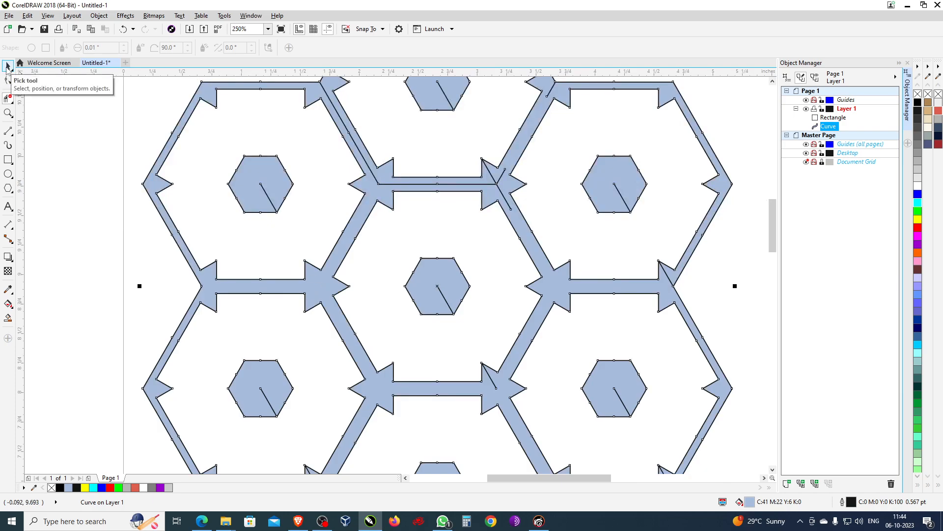
left_click(8, 80)
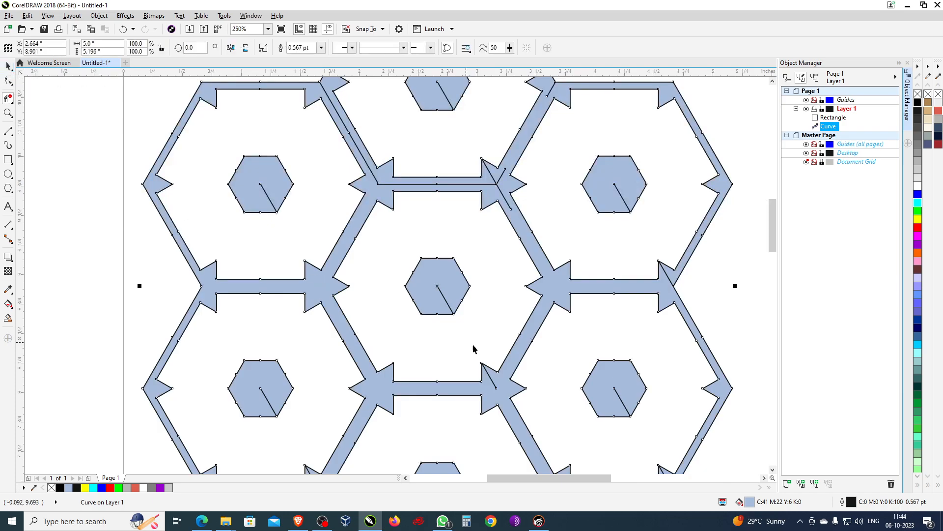
left_click(445, 299)
key("Delete")
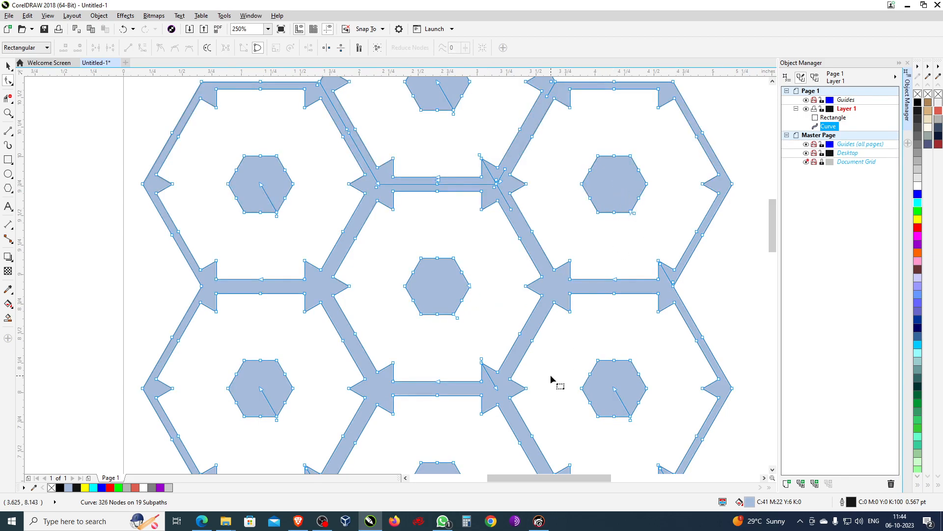
Step: Delete the stray line segment at the outer junction between the two right-hand hexagons with Virtual Segment Delete
scroll(674, 284, "up", 2)
scroll(674, 284, "up", 1)
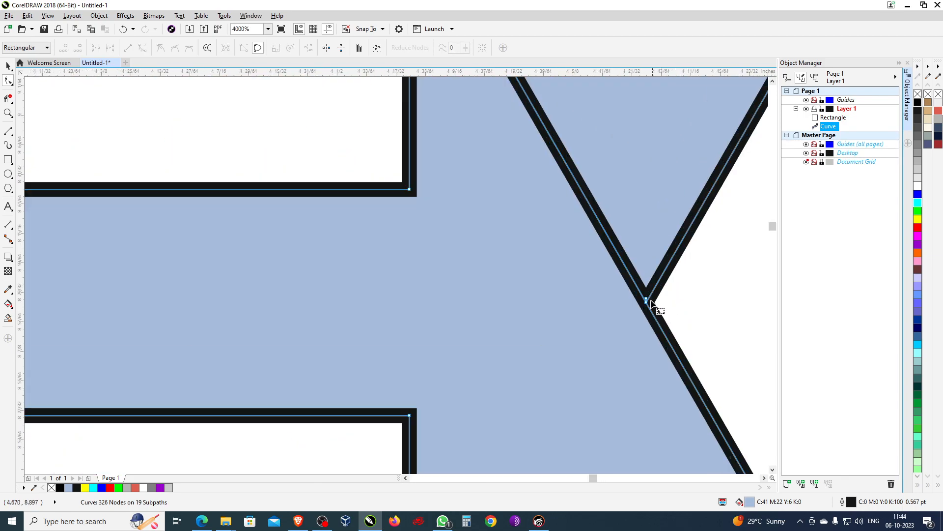
scroll(627, 405, "down", 2)
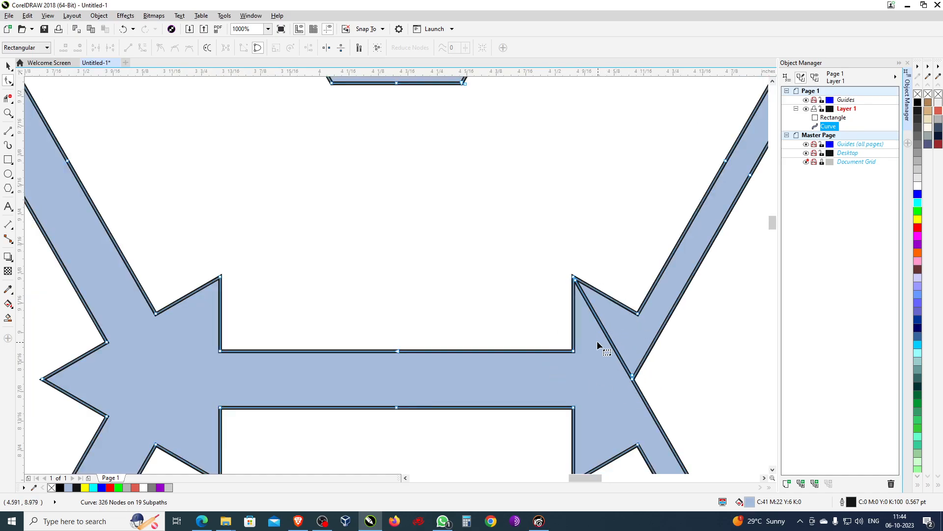
left_click(7, 99)
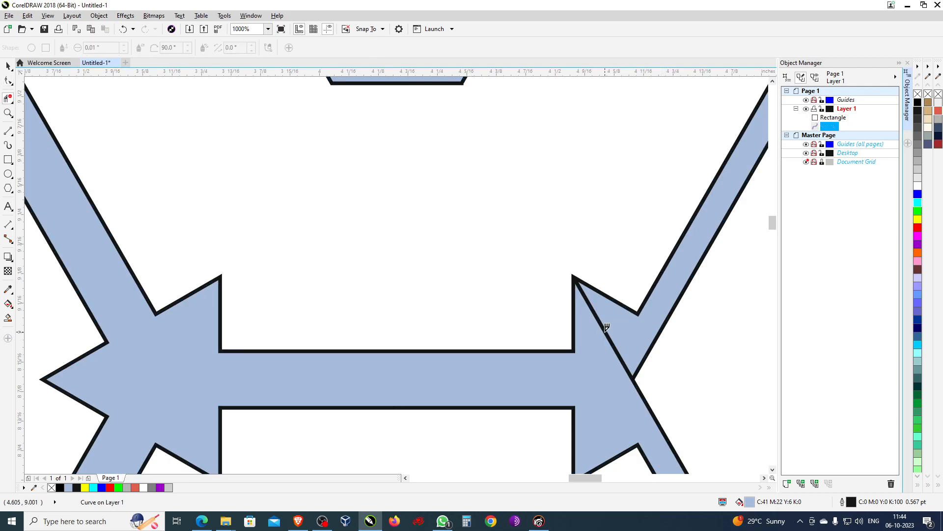
scroll(534, 267, "down", 3)
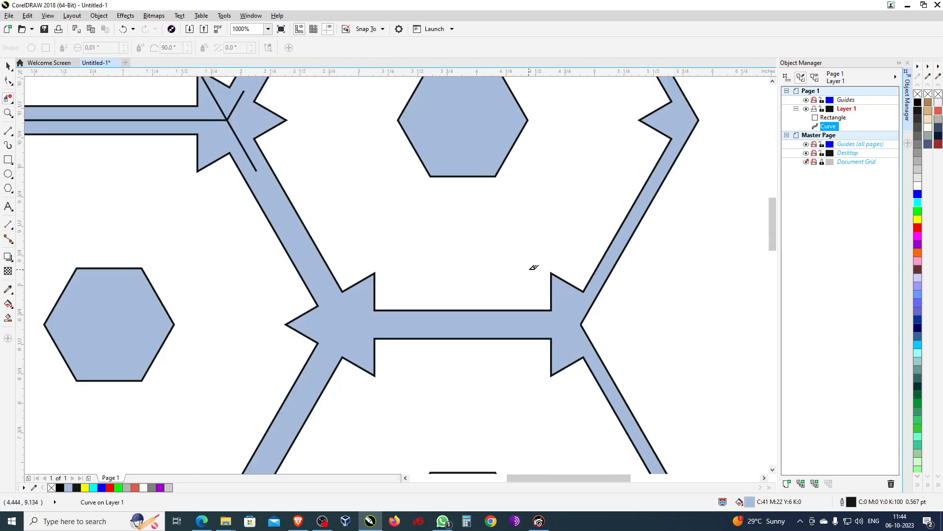
Step: Delete the stray diagonal lines at the central hexagon's upper-right corner and the adjoining half of the line along its top band
scroll(359, 188, "up", 3)
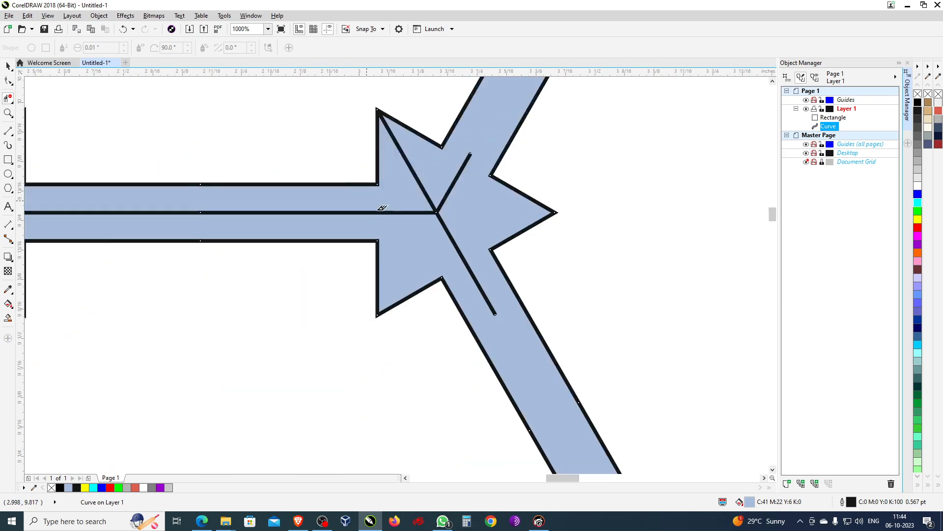
left_click(451, 227)
left_click(445, 198)
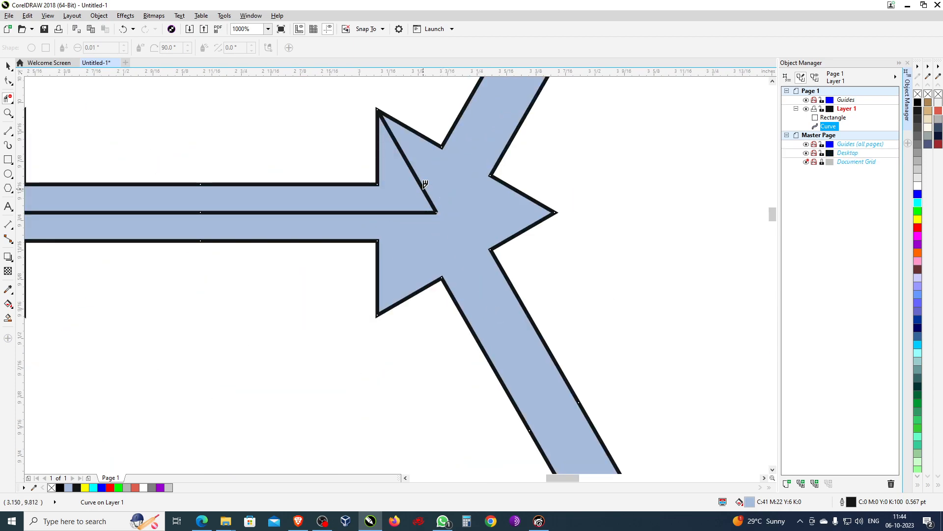
left_click(422, 186)
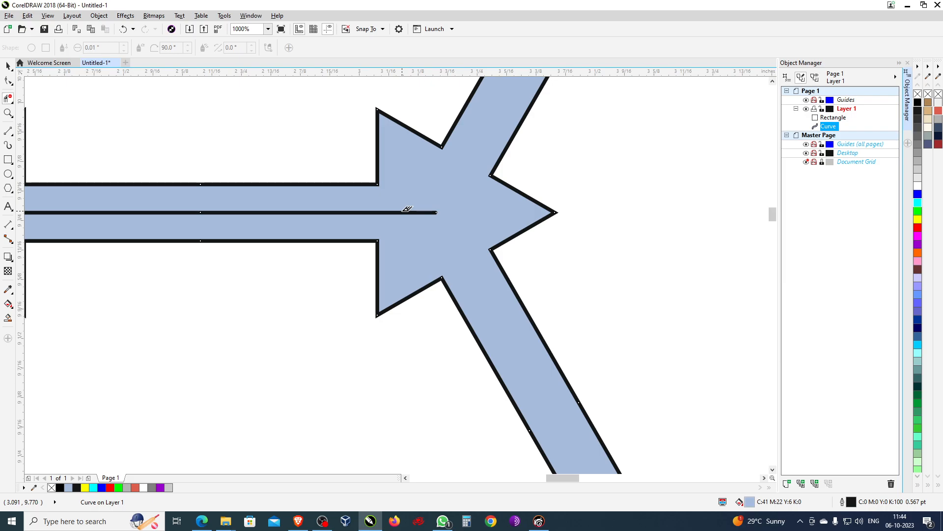
left_click(405, 211)
Step: Delete the stray horizontal and diagonal lines meeting at the central hexagon's upper-left corner with Virtual Segment Delete
scroll(362, 234, "down", 4)
scroll(359, 244, "up", 2)
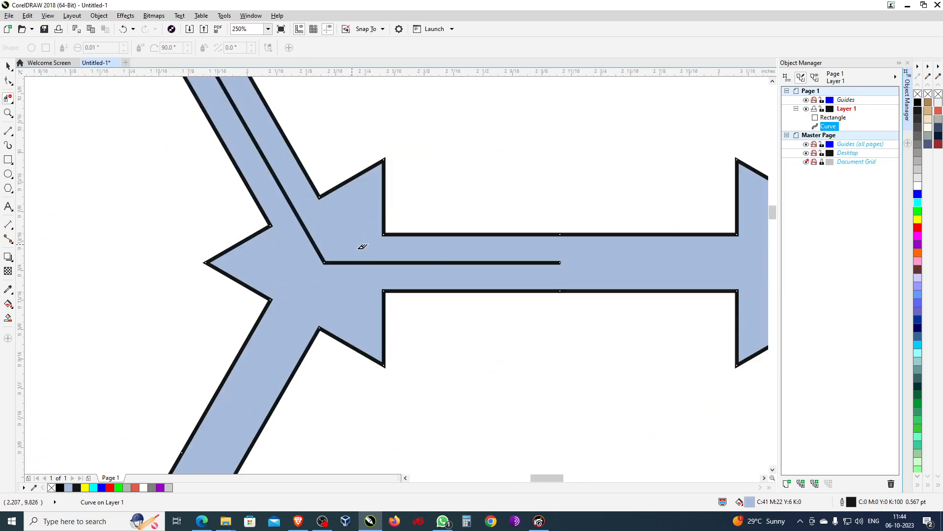
left_click(363, 262)
left_click(308, 234)
scroll(434, 278, "down", 4)
scroll(357, 192, "up", 2)
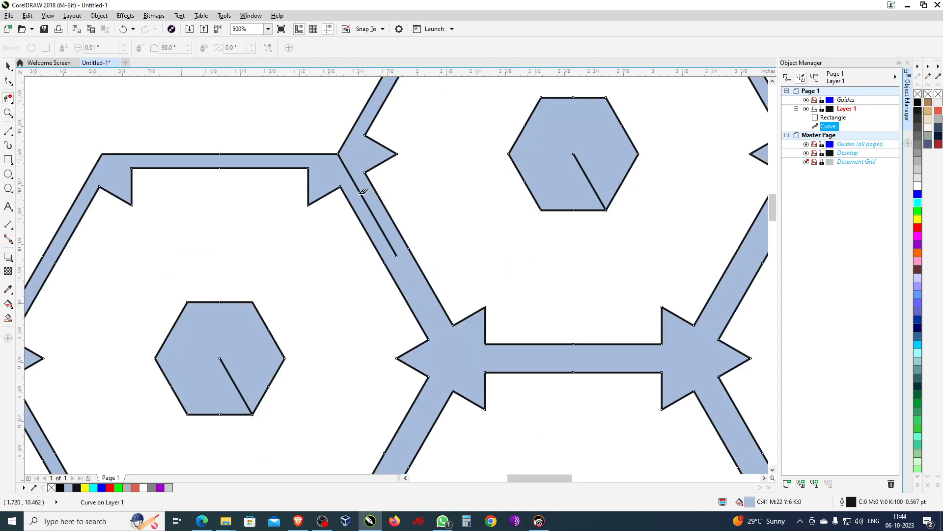
Step: Delete the remaining diagonal line between the upper-left and top hexagons and the leftover lines inside their small hexagons
left_click(363, 192)
left_click(592, 171)
left_click(236, 386)
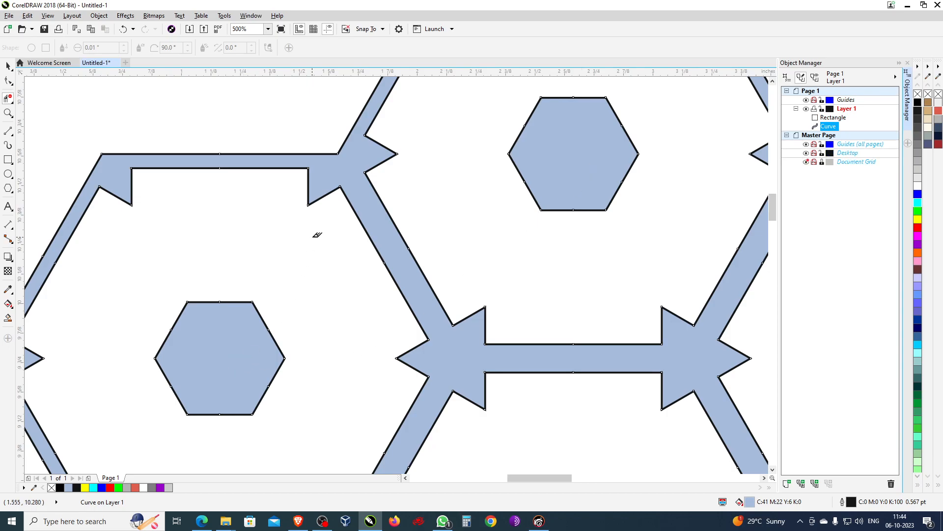
Step: Delete the leftover lines inside the three lower small hexagons and the stray diagonal at the lower-left hexagon's bottom right corner
scroll(316, 231, "down", 2)
scroll(352, 393, "up", 1)
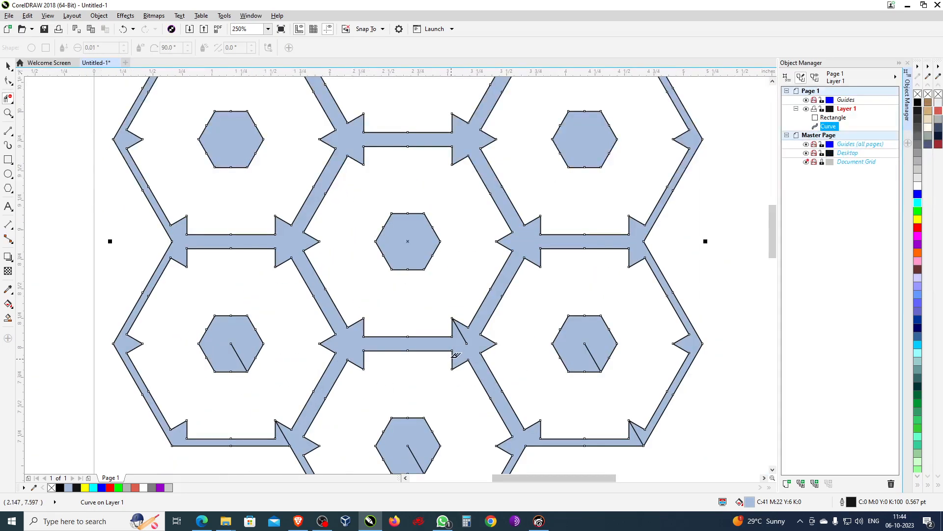
left_click(590, 349)
left_click(414, 451)
left_click(237, 344)
left_click(285, 433)
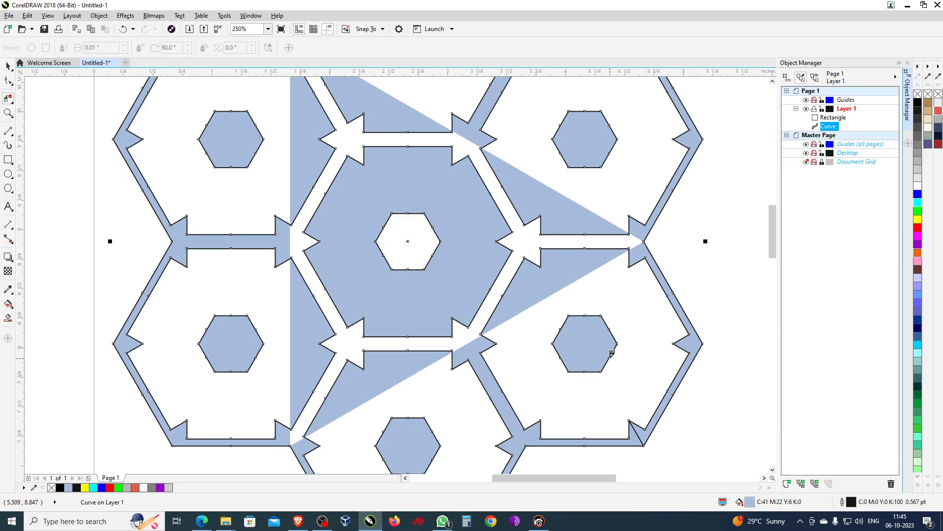
Step: Delete the stray diagonals at the bottom right corners of the bottom hexagon and the lower-right hexagon
scroll(611, 357, "down", 2)
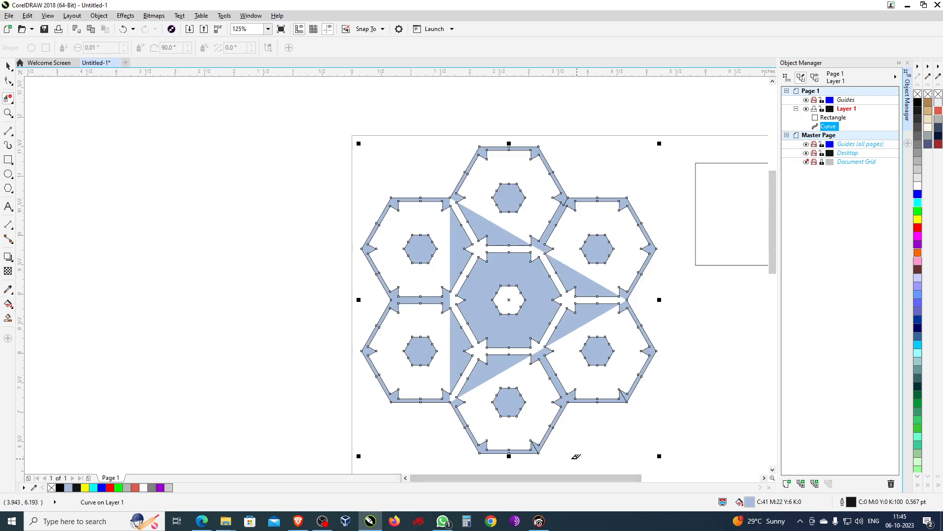
scroll(552, 459, "up", 2)
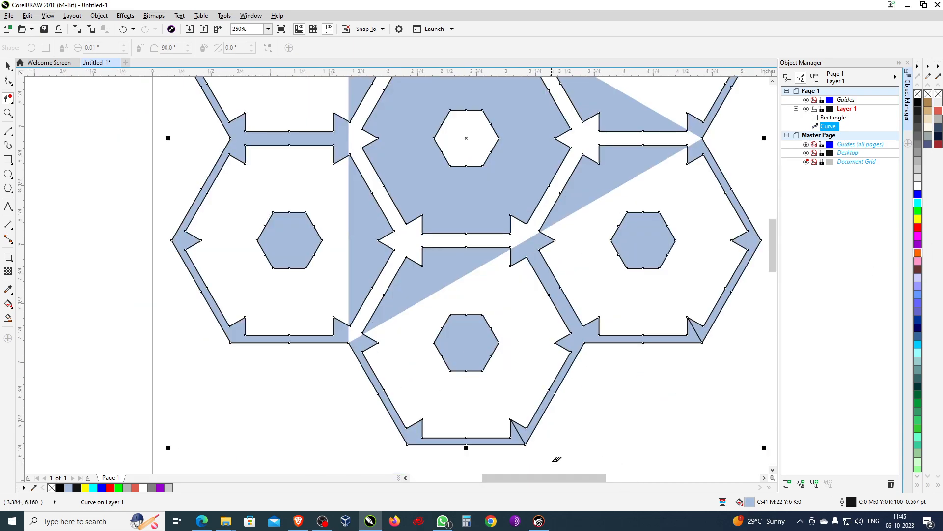
left_click(519, 434)
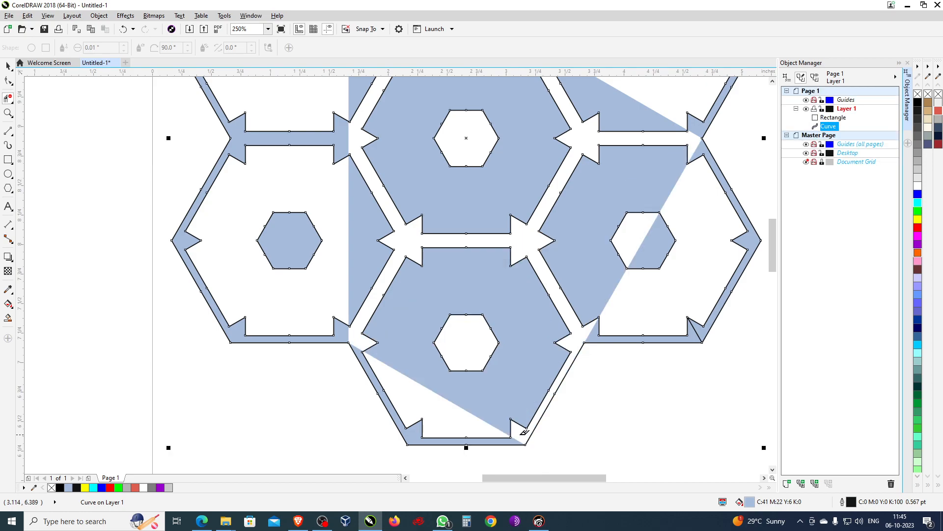
left_click(696, 325)
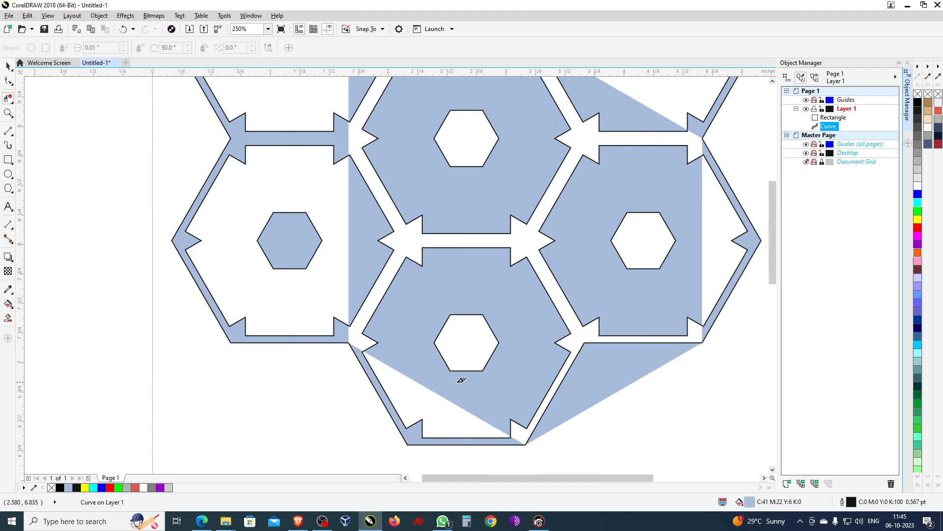
scroll(460, 382, "down", 3)
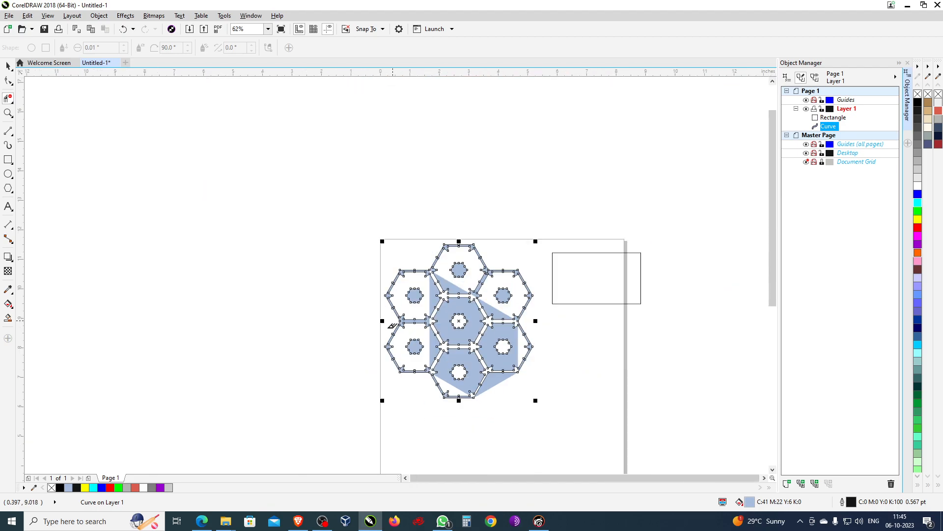
Step: Move the 3 by 1.732 inch rectangle up and slightly to the right, clear of the hexagon pattern
left_click(8, 67)
left_click_drag(582, 302, 610, 237)
scroll(485, 383, "up", 1)
scroll(484, 382, "up", 1)
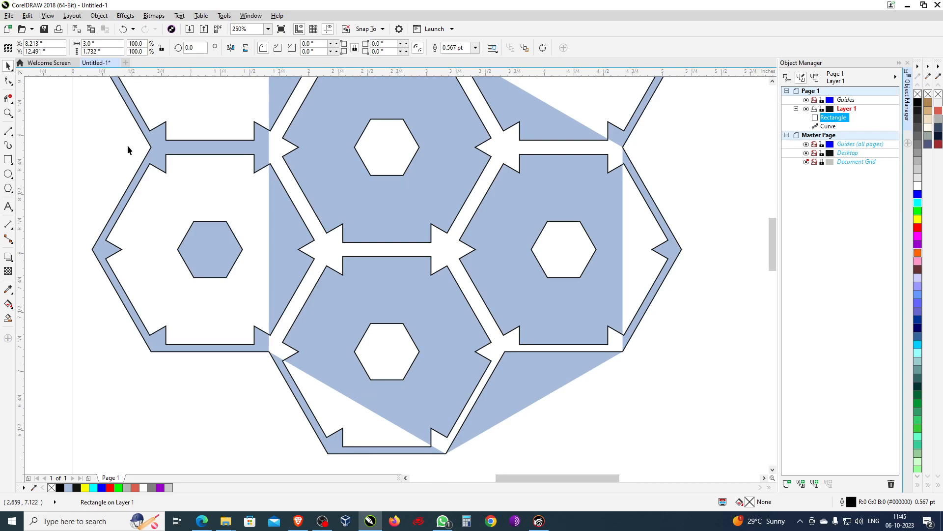
Step: Save the drawing to the Desktop as a CorelDRAW (CDR) file named 1
left_click(9, 15)
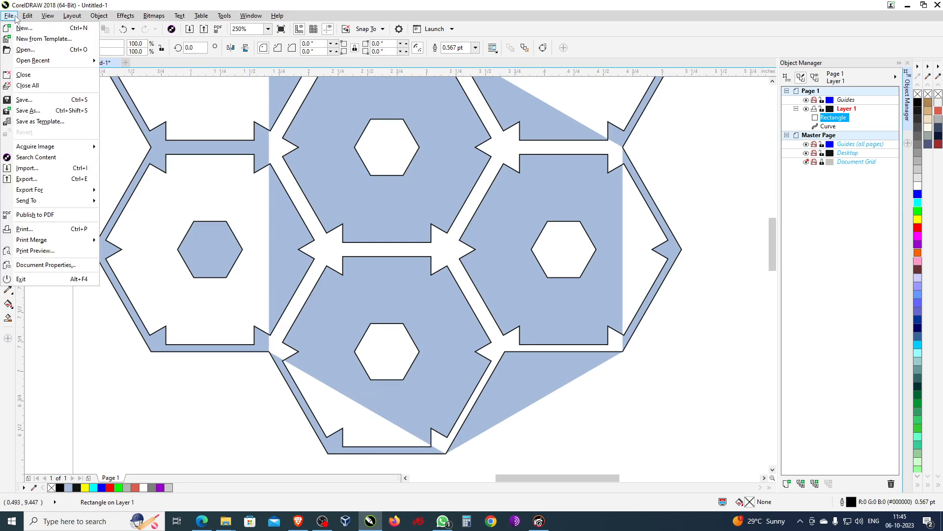
left_click(44, 111)
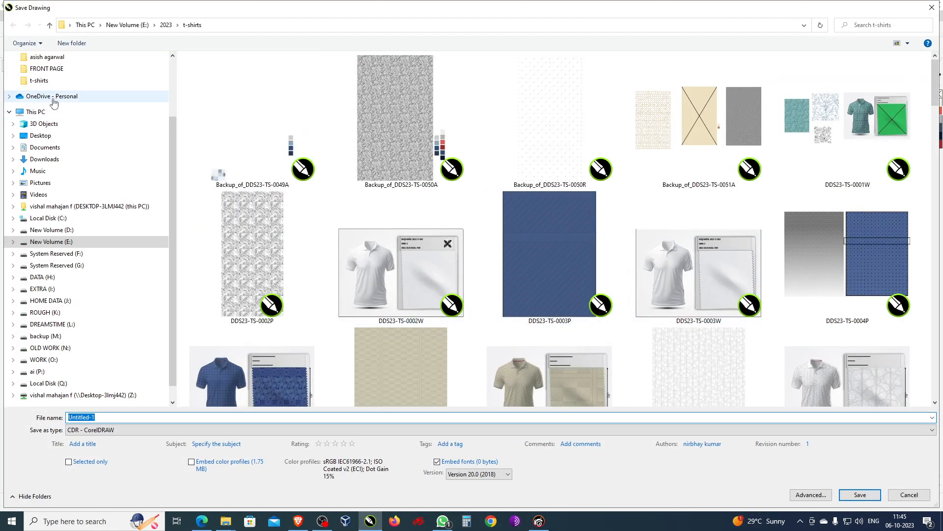
scroll(55, 98, "up", 3)
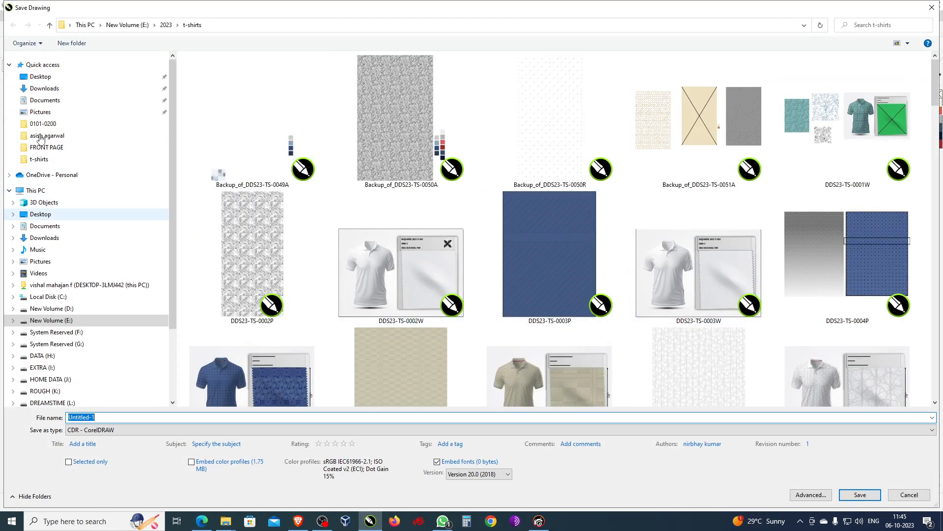
left_click(55, 79)
left_click(110, 418)
type("1")
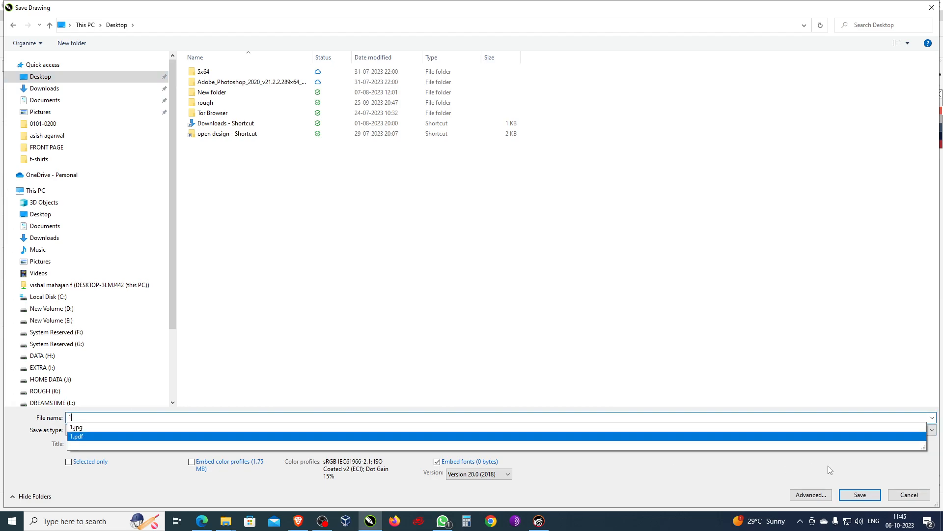
left_click(860, 495)
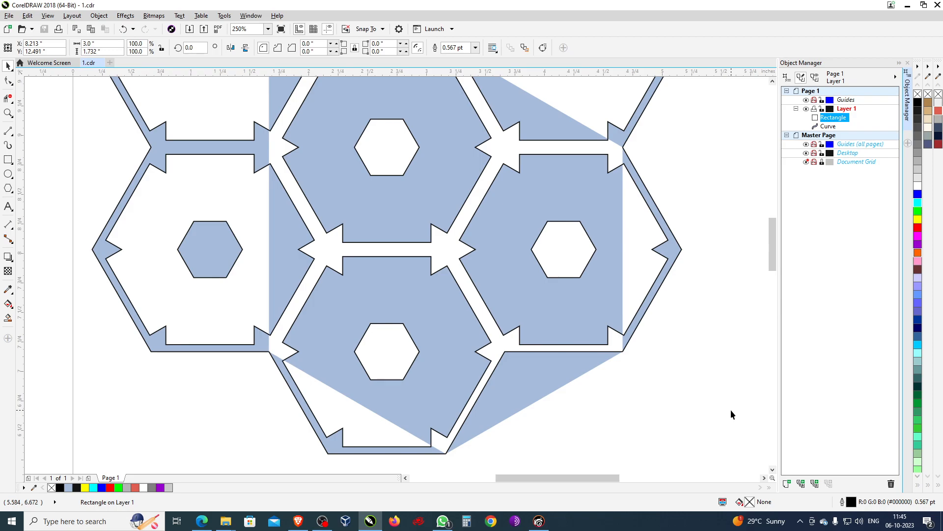
Step: Select the hexagon pattern curve, inspect its nodes at the lower-left junction, and remove its fill
key("F10")
left_click(258, 350)
scroll(274, 364, "up", 4)
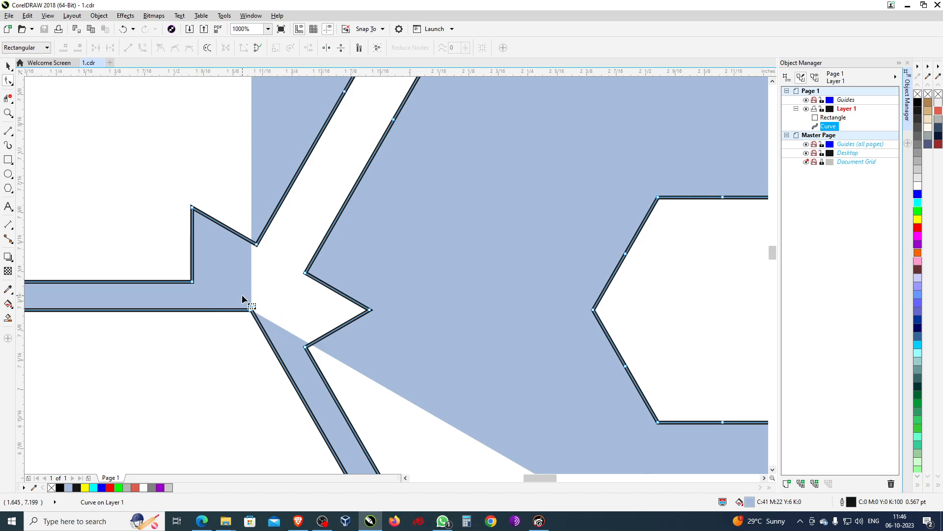
scroll(315, 311, "down", 4)
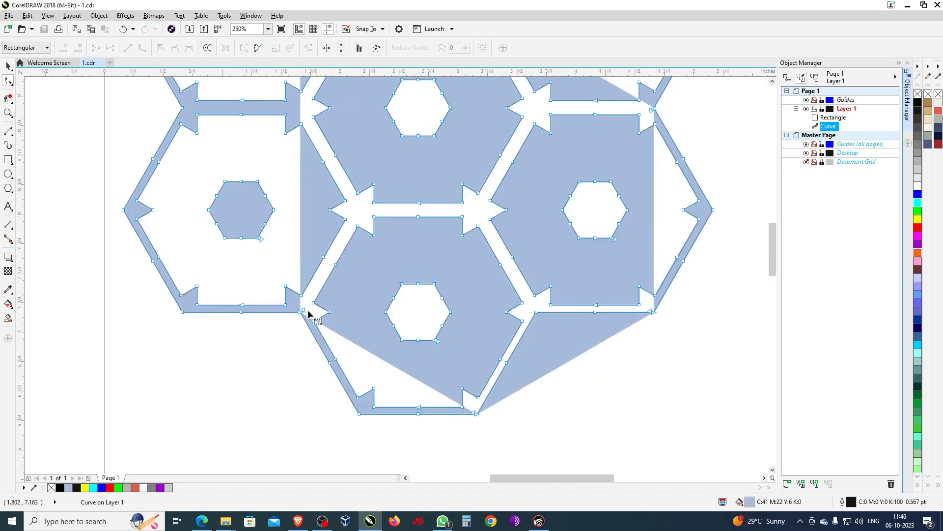
left_click(7, 65)
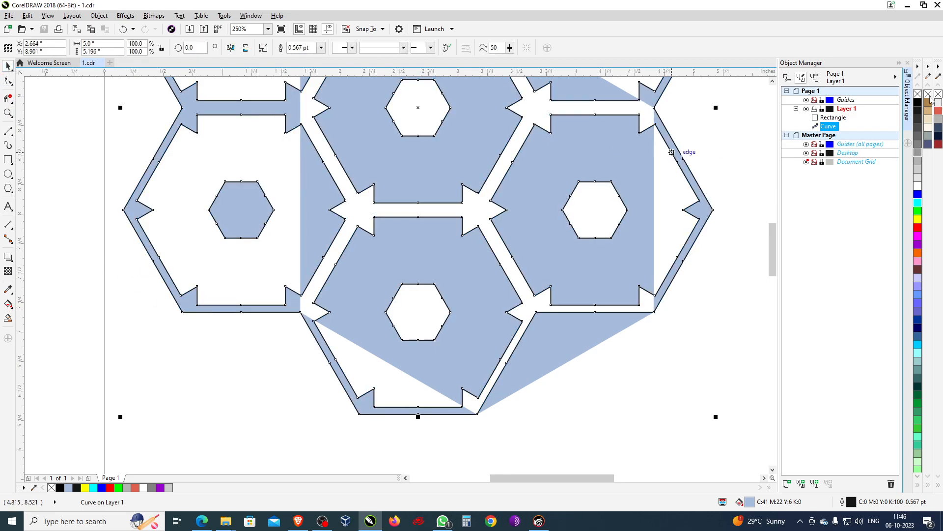
left_click(919, 94)
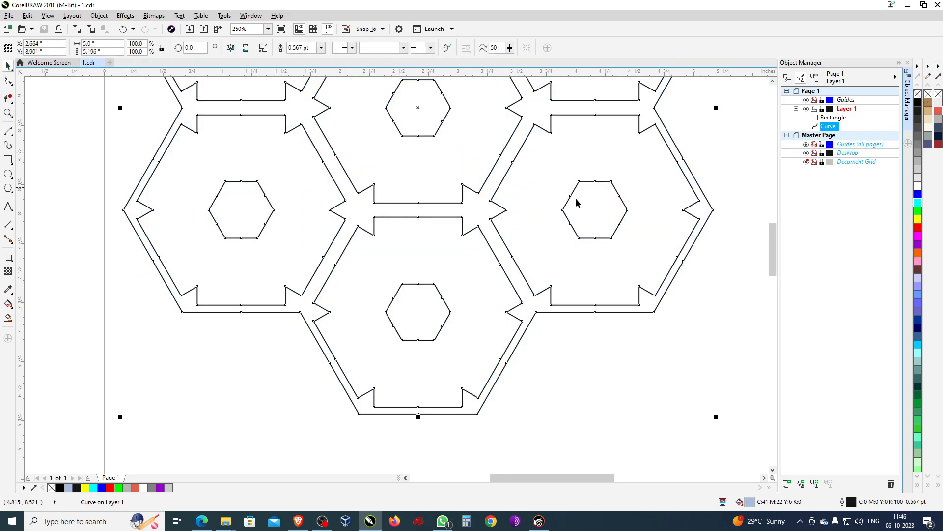
Step: Smart Fill the connected bands between the hexagons with light blue and a 0.567 pt black outline
left_click(73, 423)
left_click(7, 317)
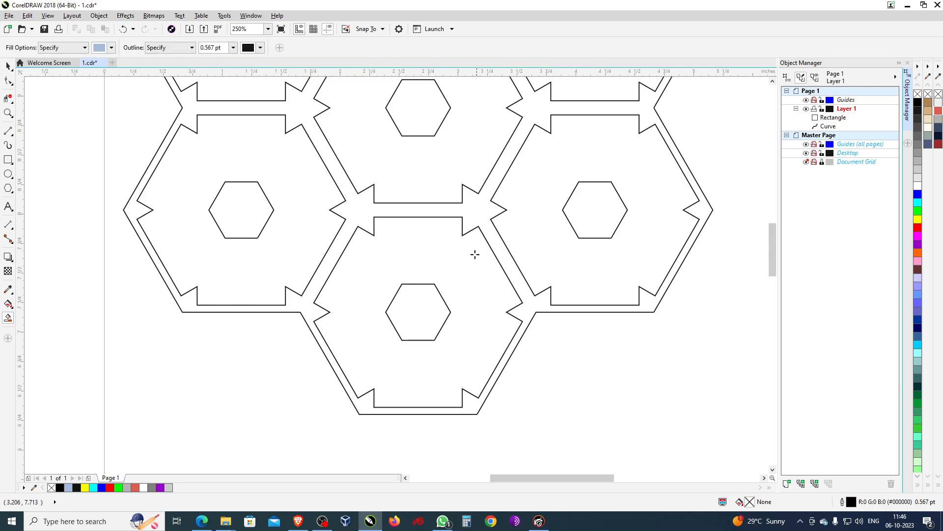
left_click(361, 209)
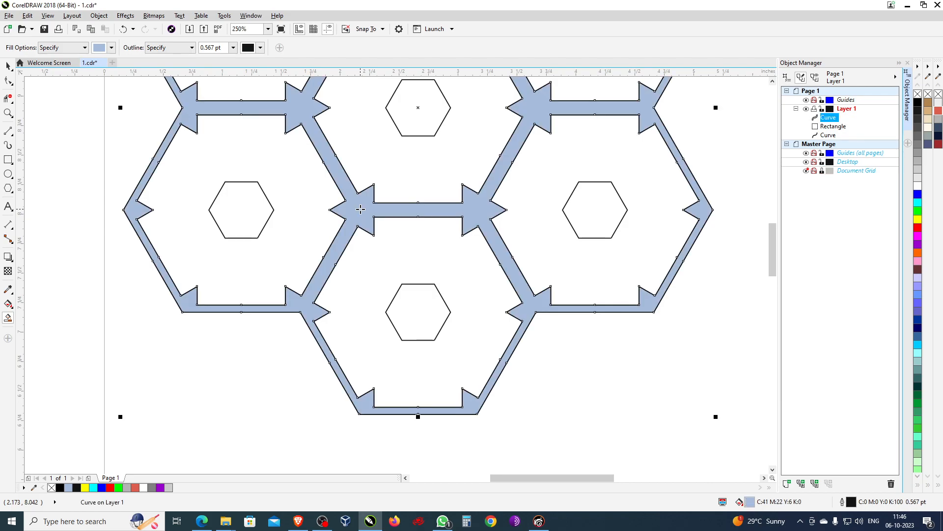
Step: Smart Fill all seven small inner hexagons with the same light blue
scroll(361, 210, "down", 3)
scroll(385, 157, "up", 2)
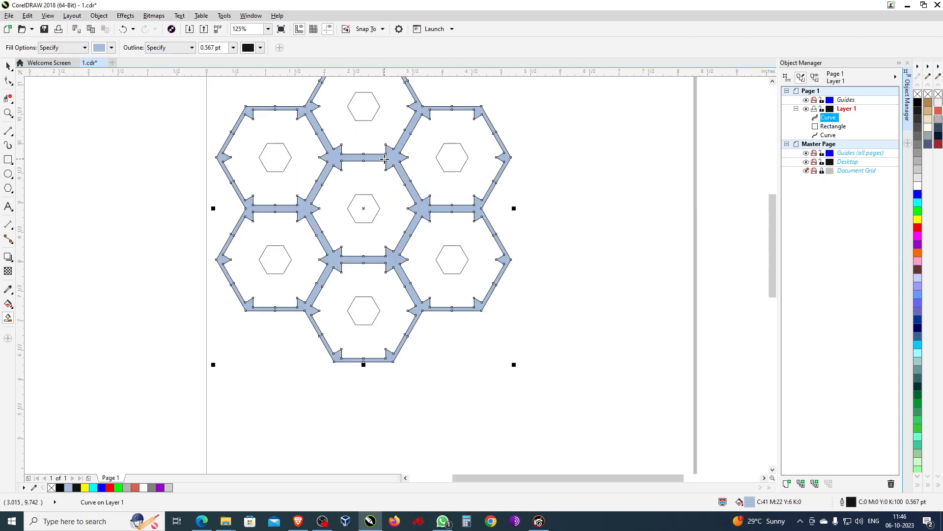
left_click(275, 156)
left_click(375, 208)
left_click(448, 154)
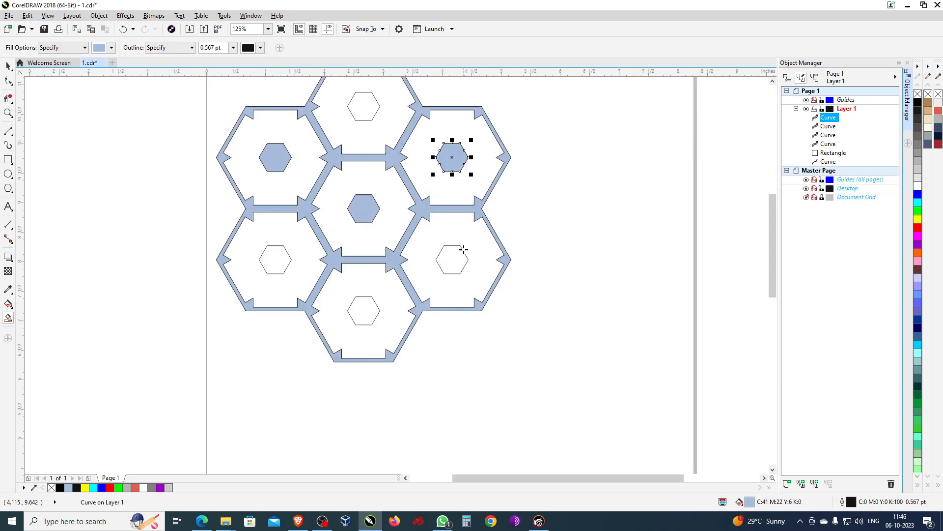
left_click(442, 252)
left_click(351, 104)
left_click(362, 310)
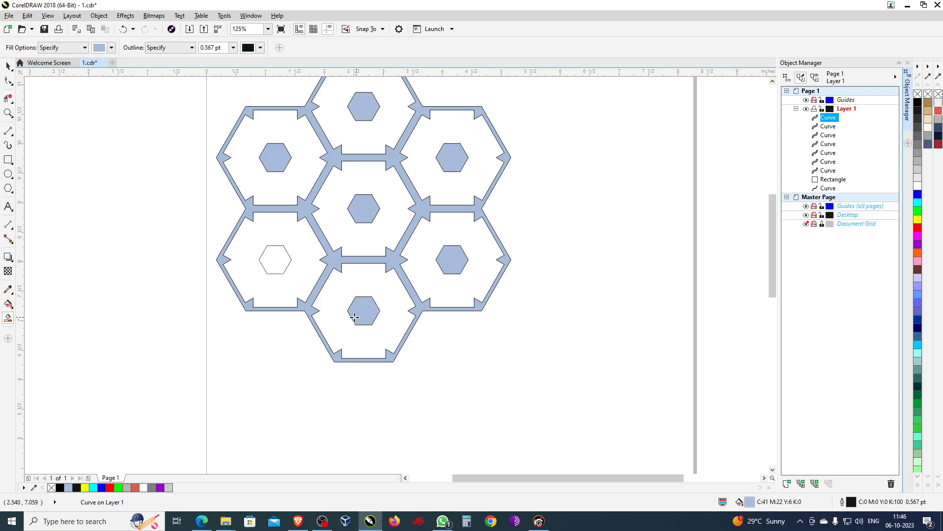
left_click(277, 264)
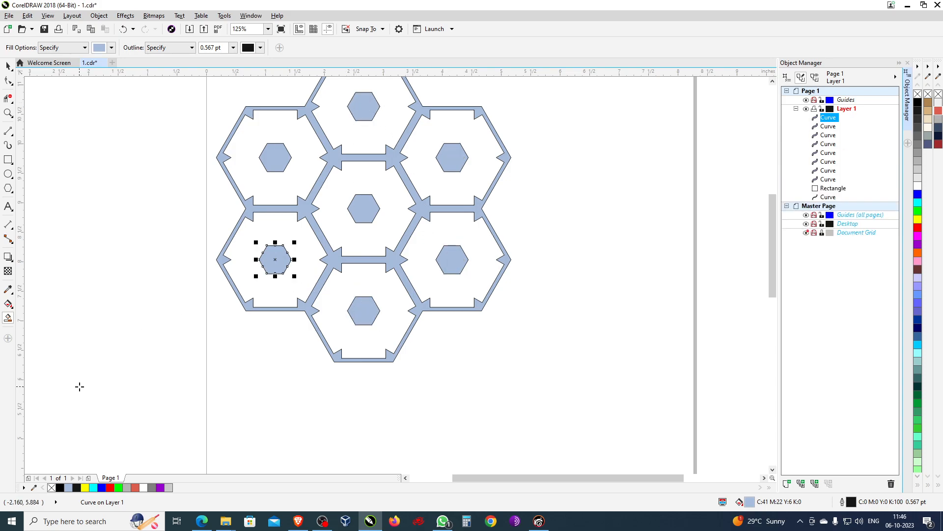
Step: Delete the original unfilled pattern curve underneath, keeping the Smart Fill shapes and the rectangle
left_click(7, 66)
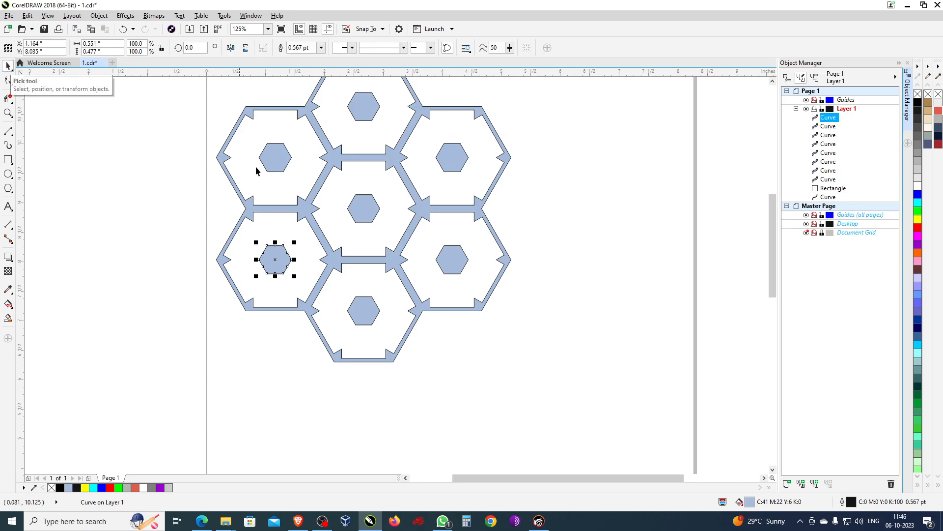
scroll(423, 223, "up", 2)
left_click(436, 217)
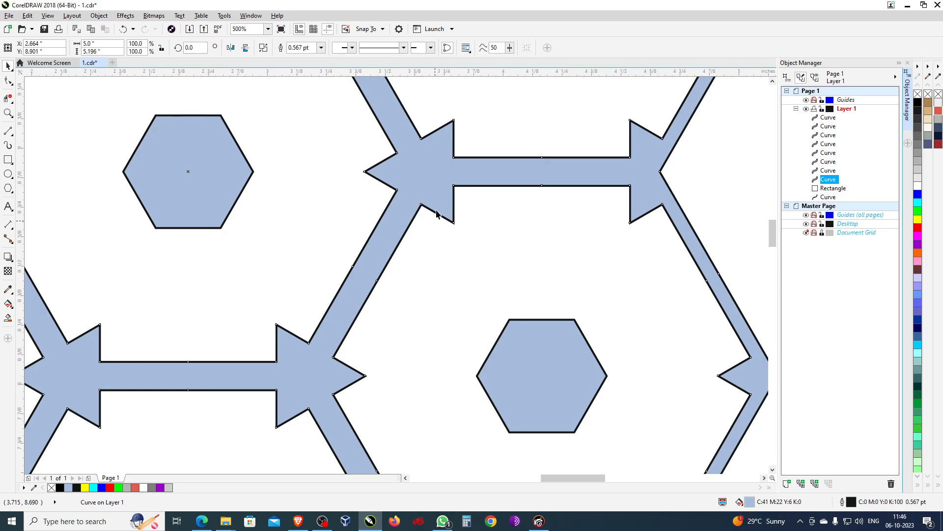
scroll(427, 219, "down", 1)
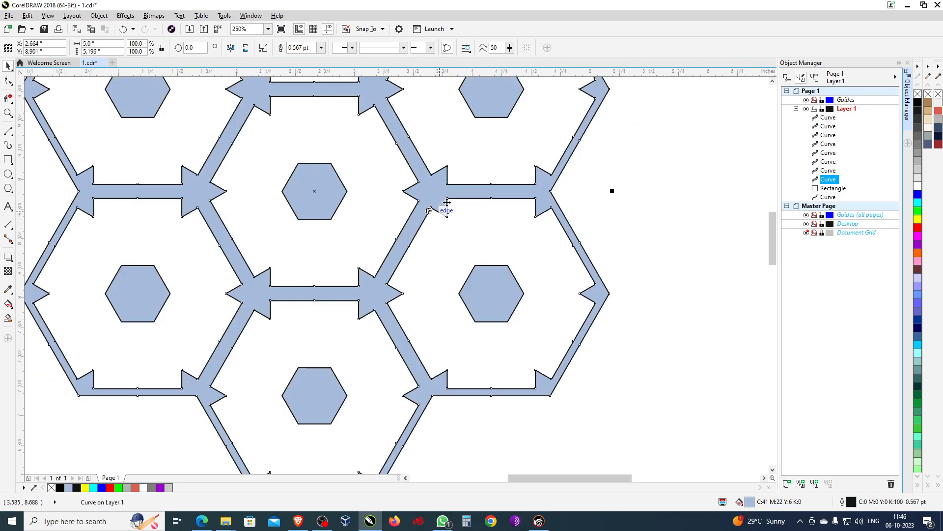
left_click(828, 197)
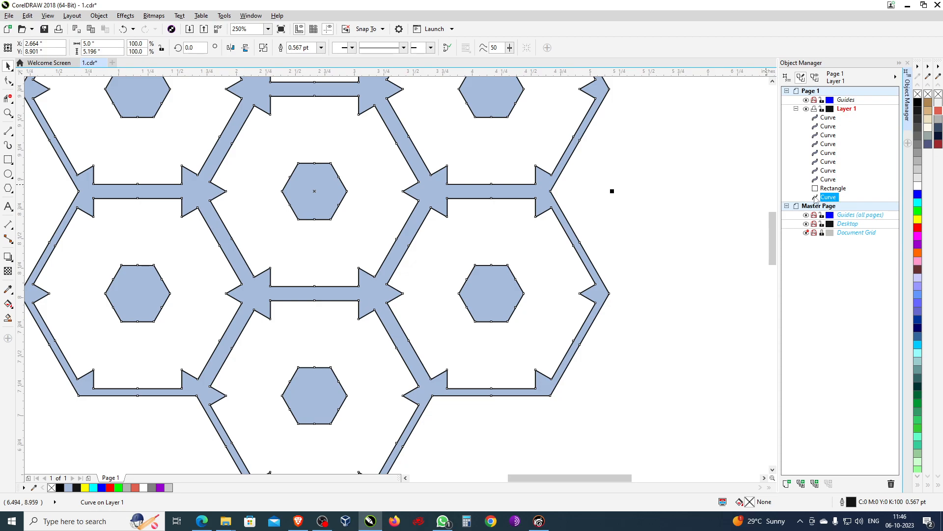
left_click(612, 302)
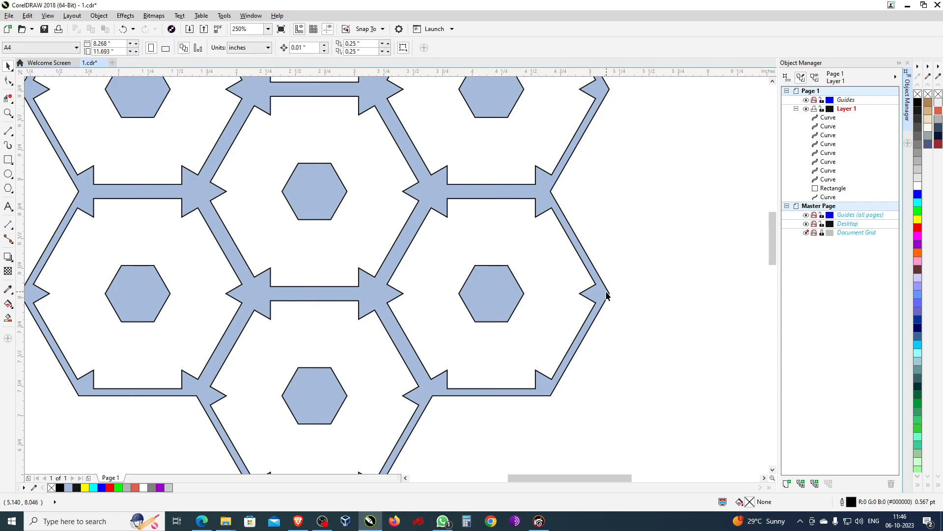
left_click(607, 292)
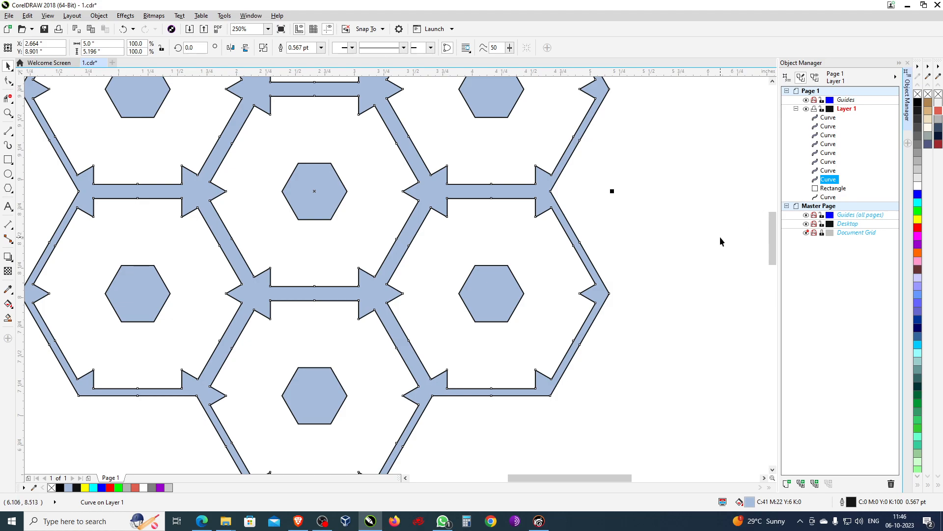
left_click(601, 295)
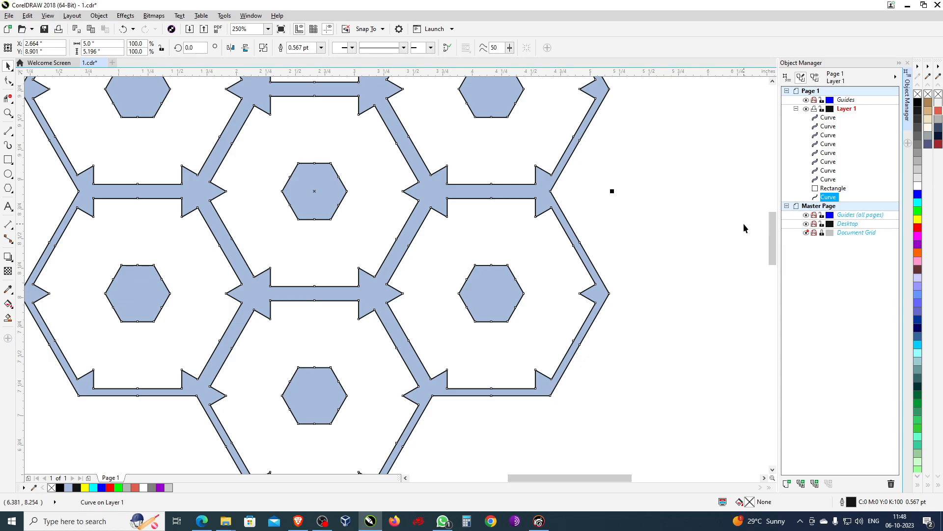
scroll(388, 309, "down", 2)
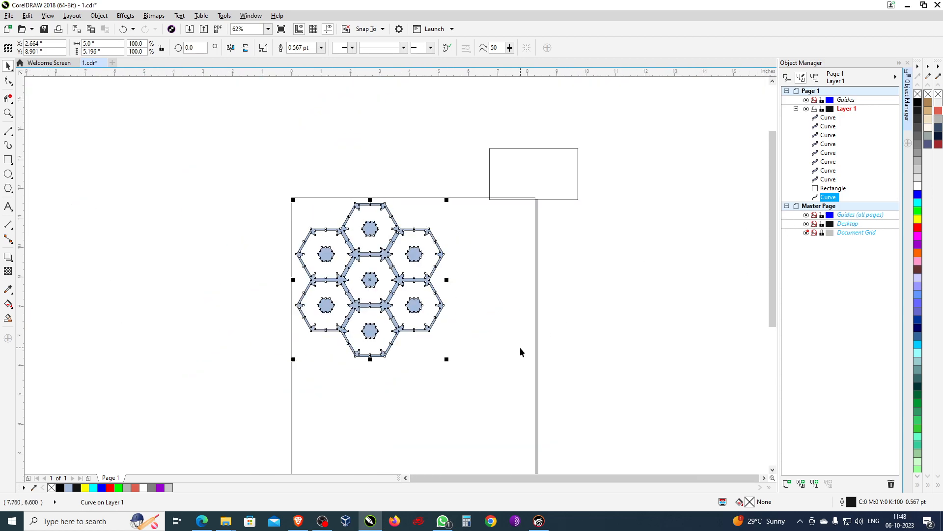
key("Delete")
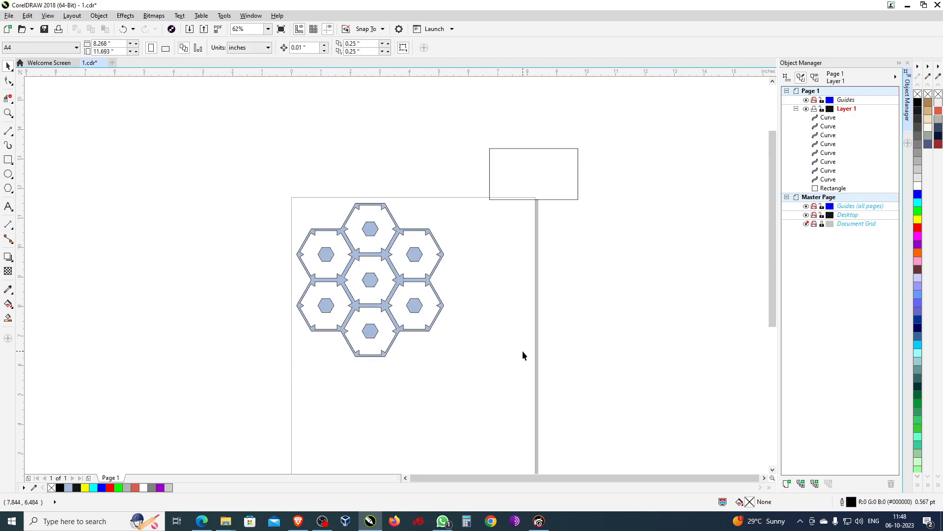
Step: Undo the deletion of the original unfilled pattern curve and move it right of the page, to about X 13.2, Y 8.7 inches
key("ctrl+z")
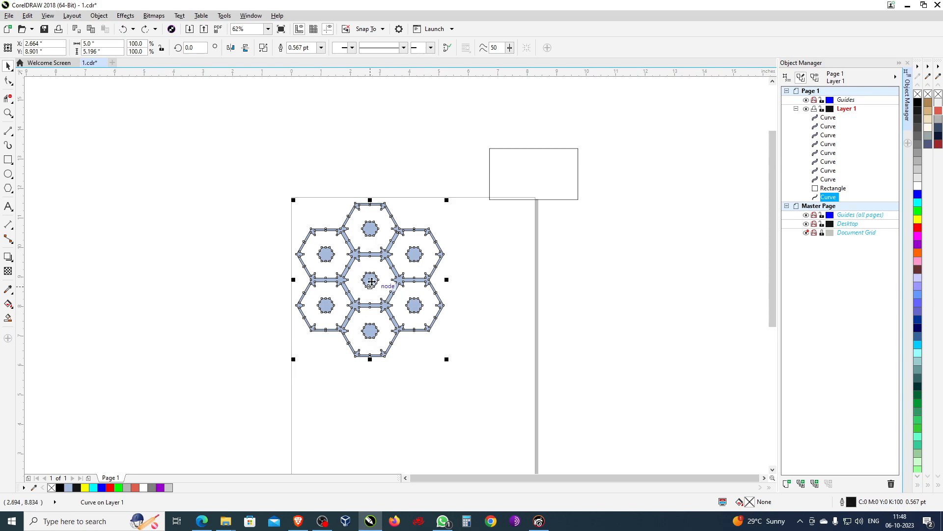
left_click_drag(372, 279, 682, 285)
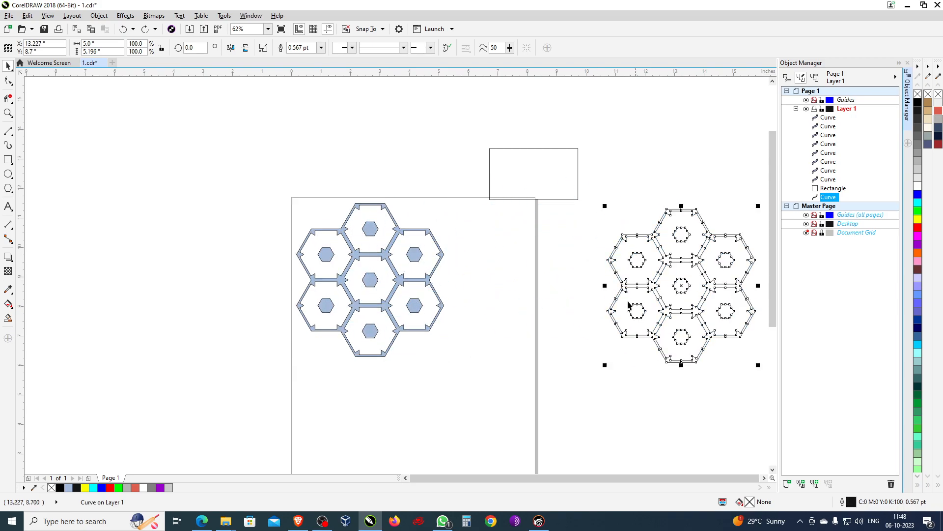
scroll(729, 294, "up", 2)
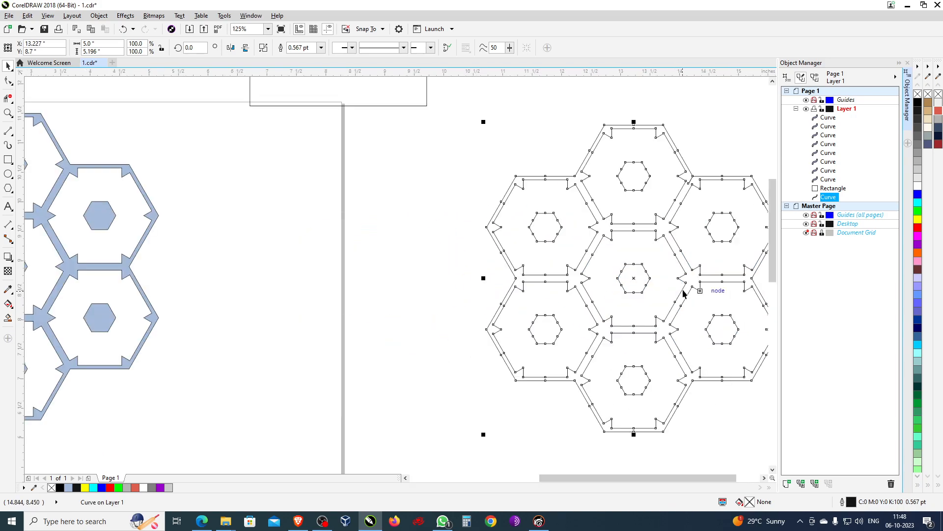
scroll(290, 287, "down", 2)
key("shift+F2")
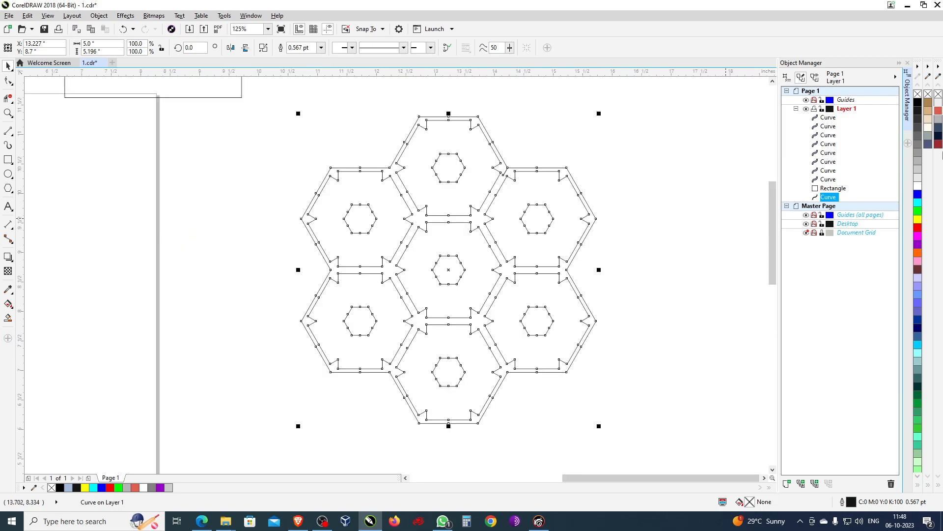
Step: Fill the moved pattern curve with red and deselect it
left_click(918, 138)
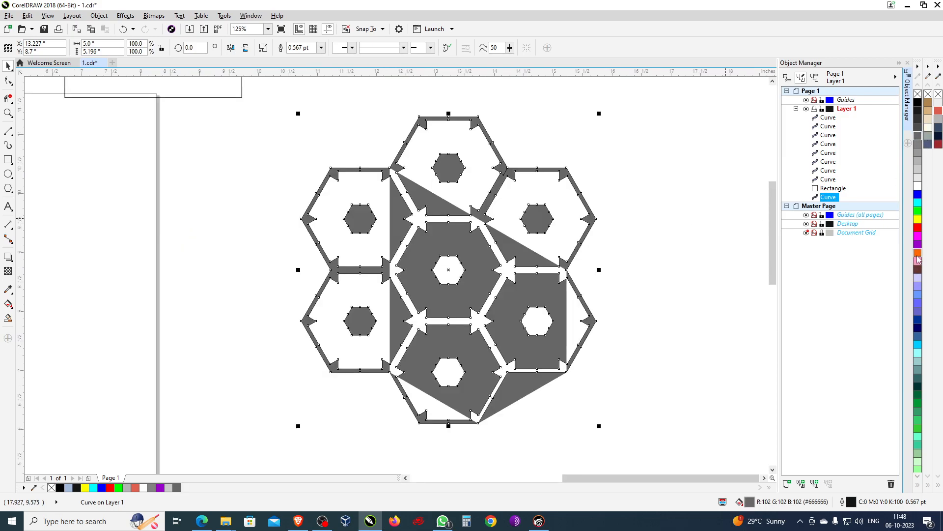
left_click(918, 228)
left_click(604, 396)
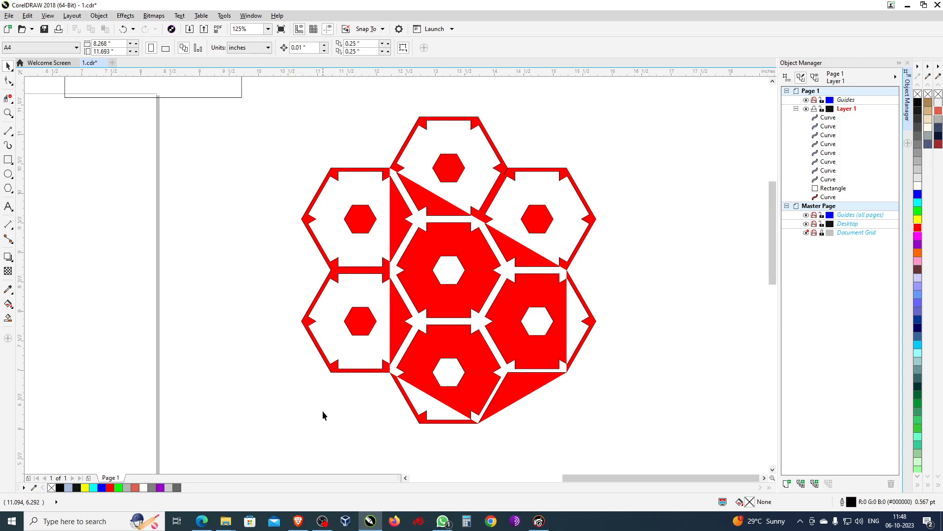
Step: Join the two open end nodes where the lower-left hexagon meets the bottom hexagon
scroll(387, 371, "up", 4)
scroll(418, 414, "up", 3)
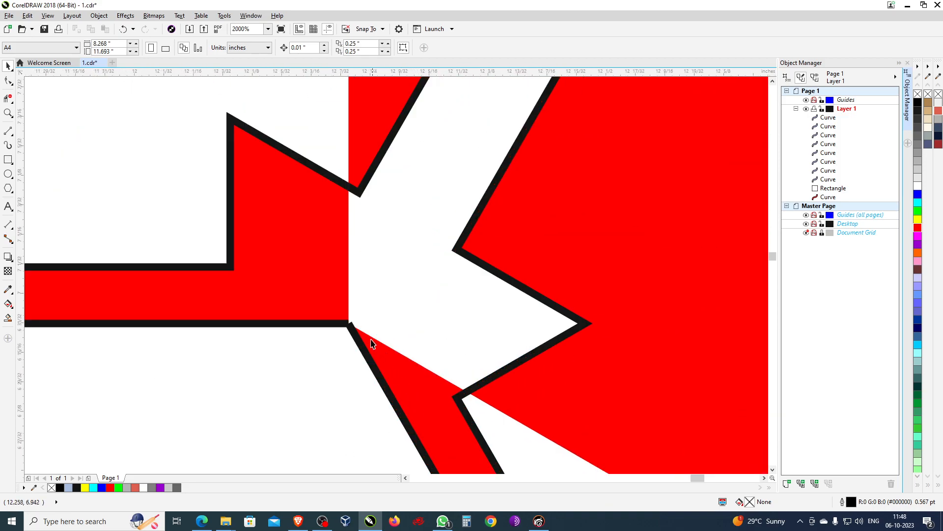
scroll(364, 301, "down", 2)
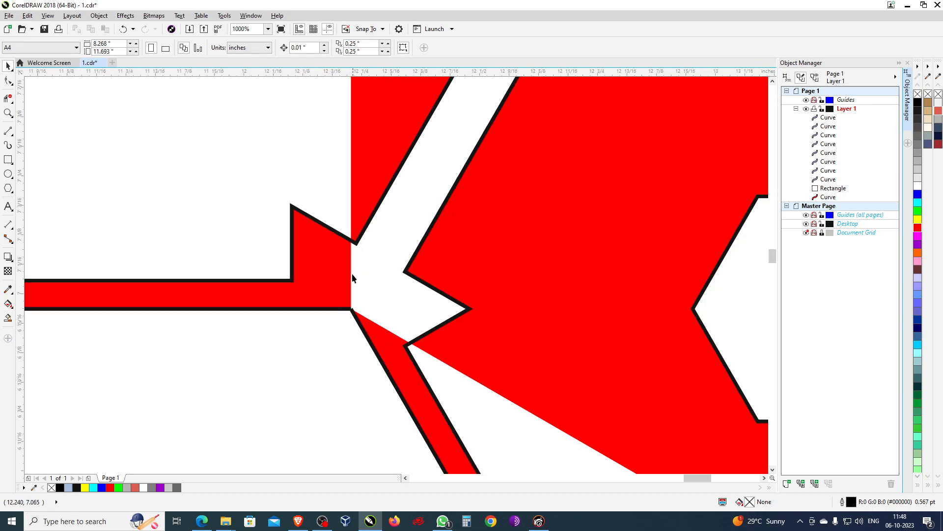
key("F10")
left_click(353, 317)
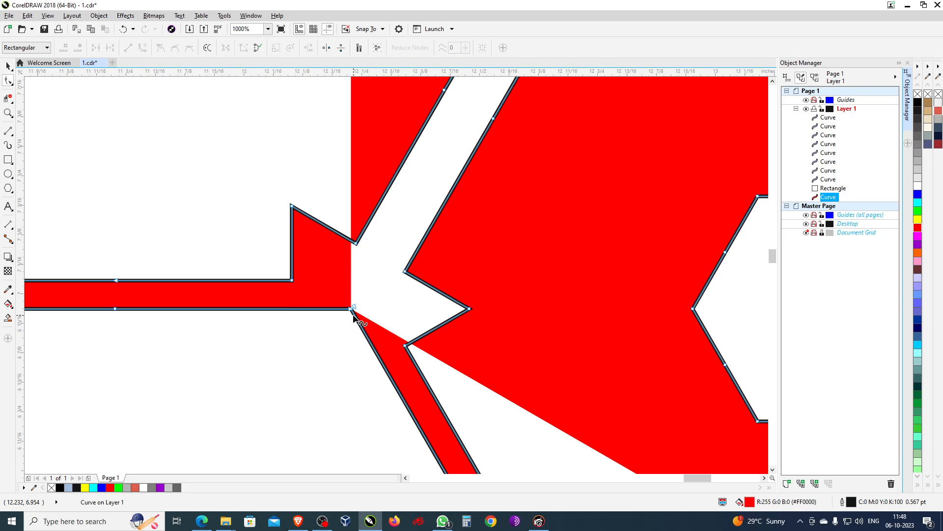
left_click_drag(338, 289, 366, 335)
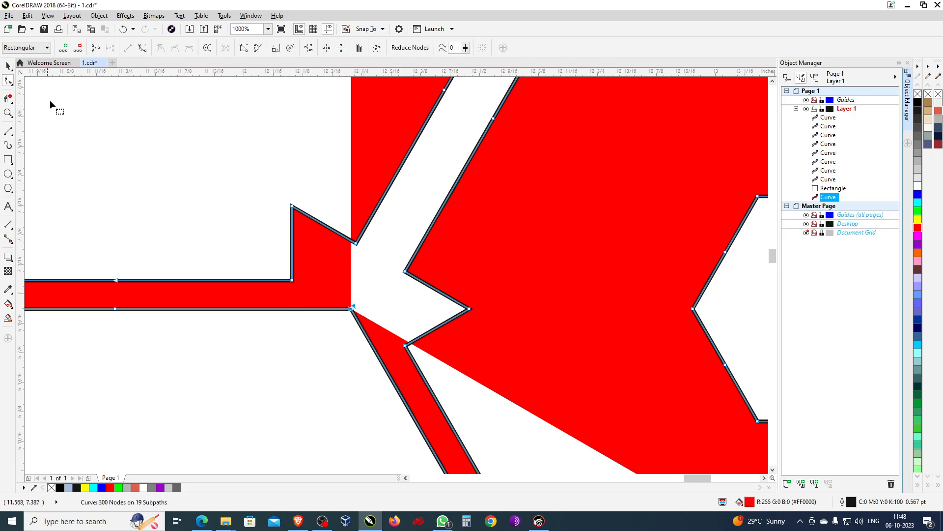
left_click(98, 51)
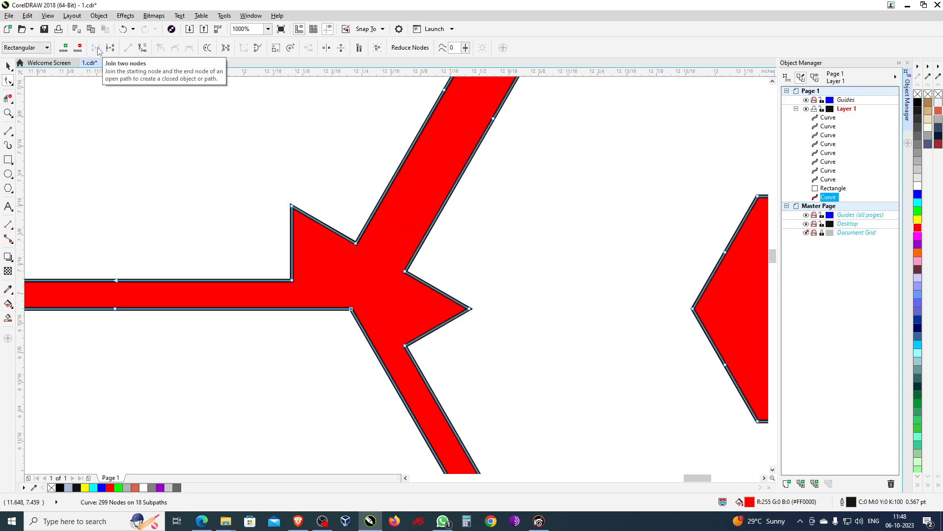
Step: Join the two open end nodes at the outer junction between the upper-right and lower-right hexagons
scroll(187, 268, "down", 5)
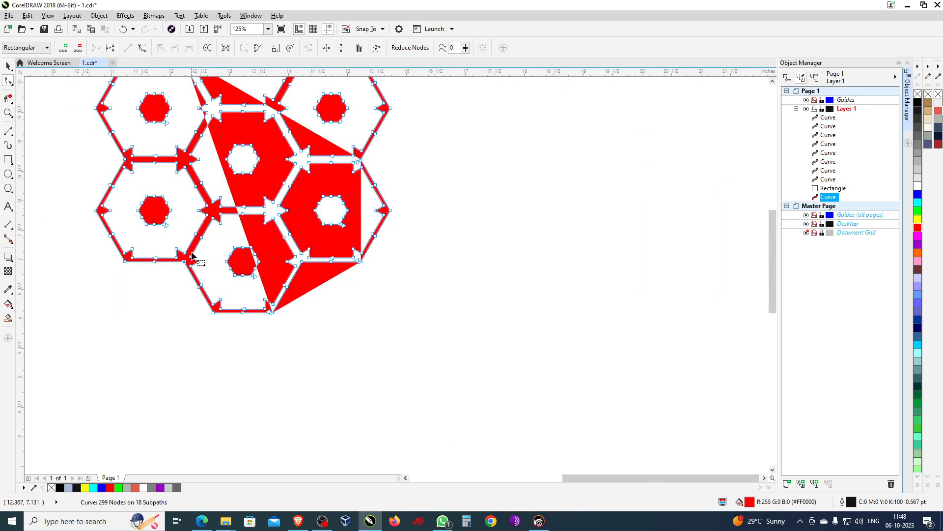
scroll(193, 255, "down", 1)
scroll(213, 248, "up", 1)
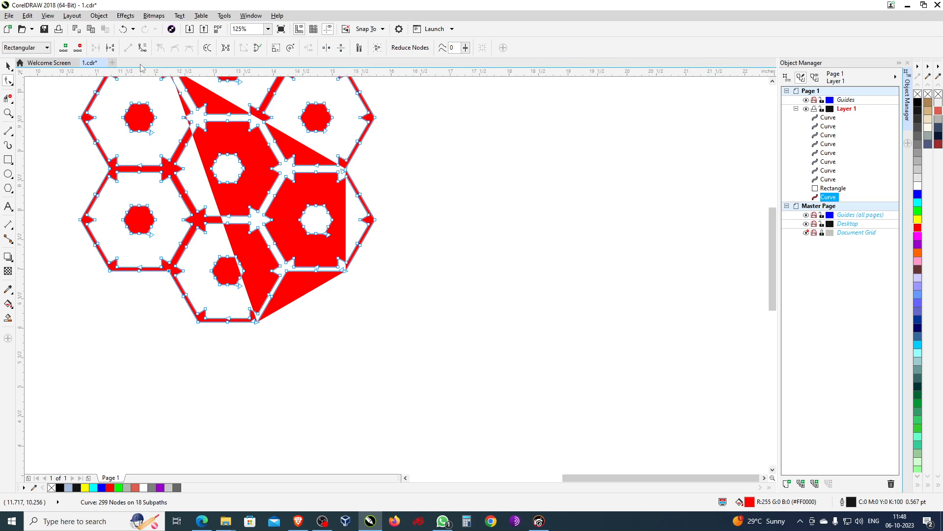
scroll(344, 170, "up", 2)
scroll(344, 169, "up", 1)
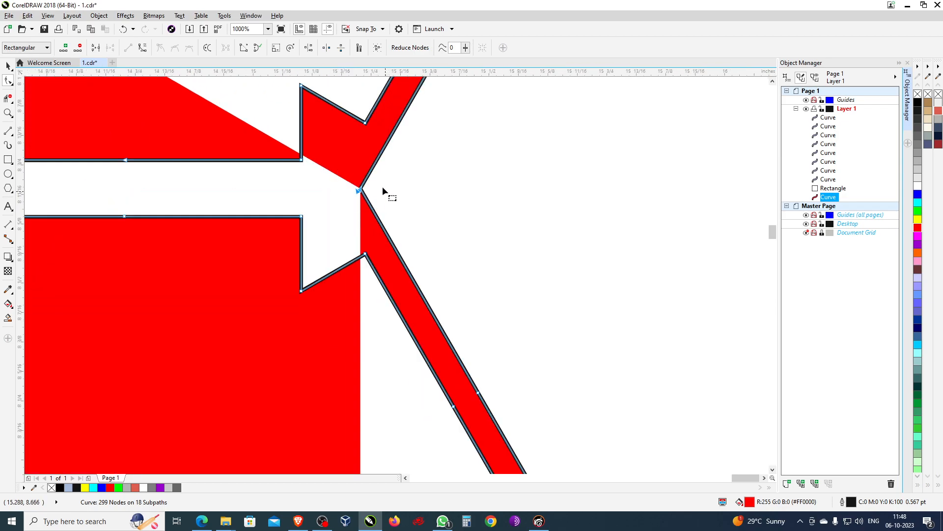
left_click(96, 48)
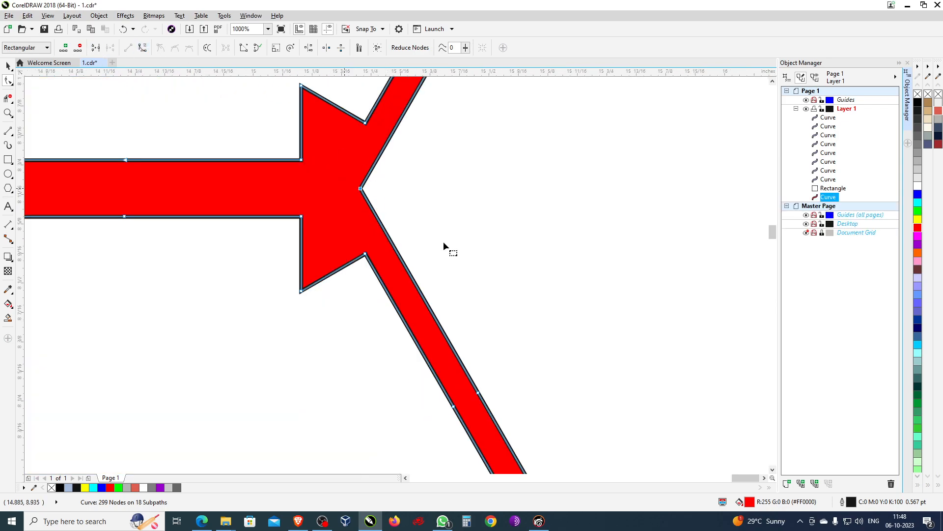
Step: Join the open end nodes at the outer junction between the top and upper-left hexagons
scroll(535, 312, "down", 2)
scroll(535, 312, "down", 1)
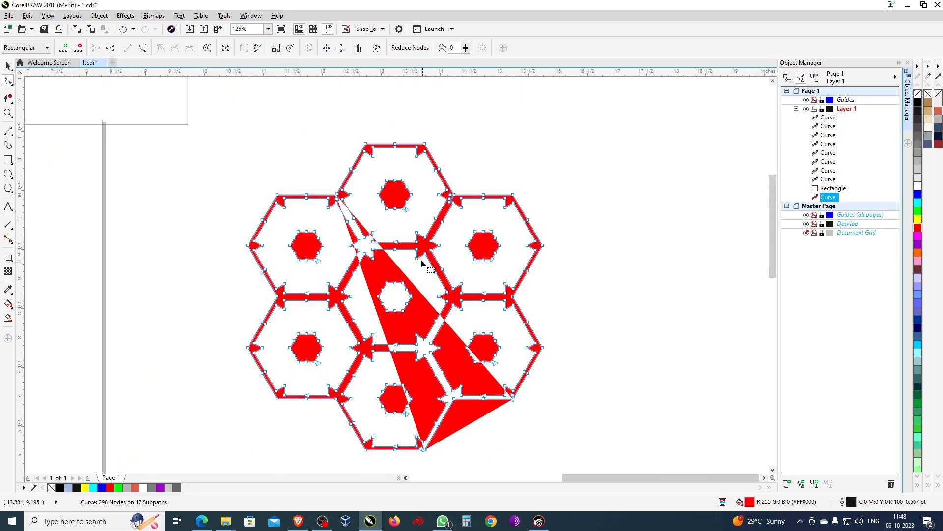
scroll(325, 197, "up", 1)
scroll(339, 199, "up", 2)
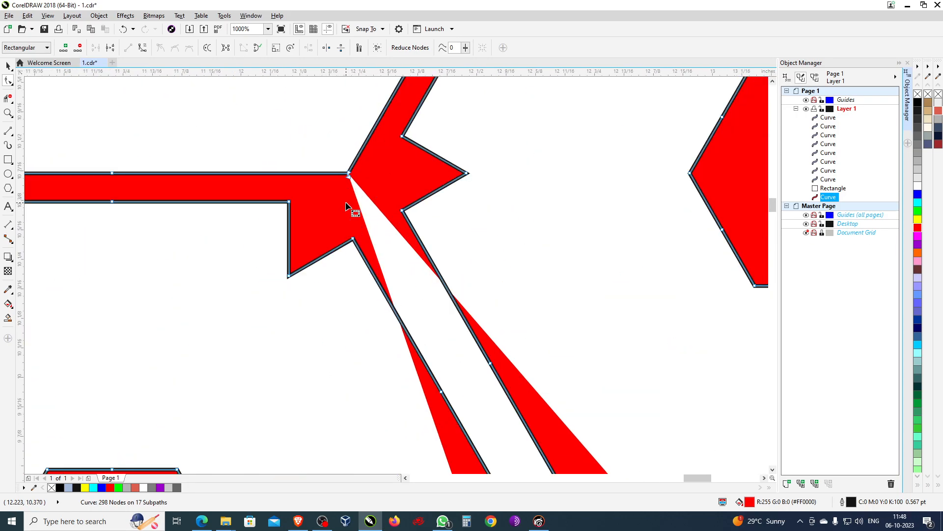
left_click_drag(335, 146, 369, 210)
left_click(99, 49)
scroll(354, 177, "down", 4)
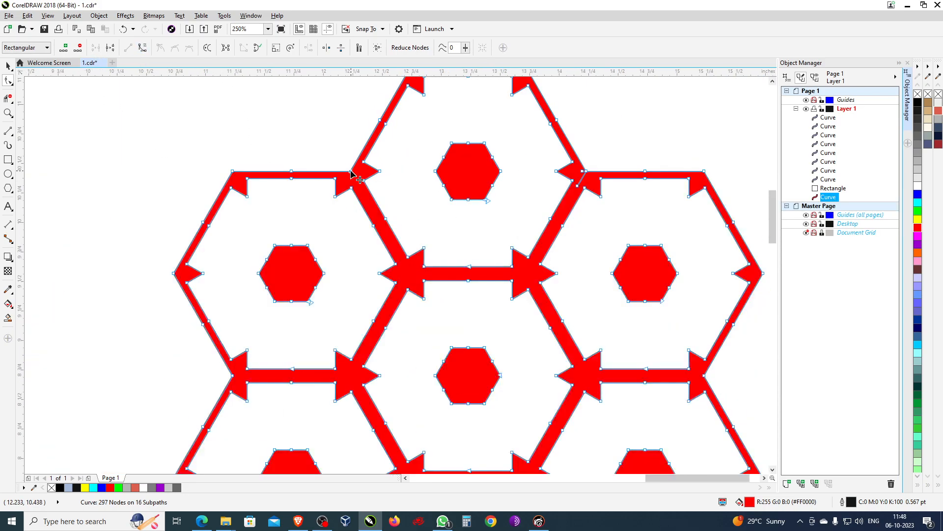
Step: Delete the stray line's end node inside the band where the top and upper-right hexagons meet
scroll(389, 210, "up", 1)
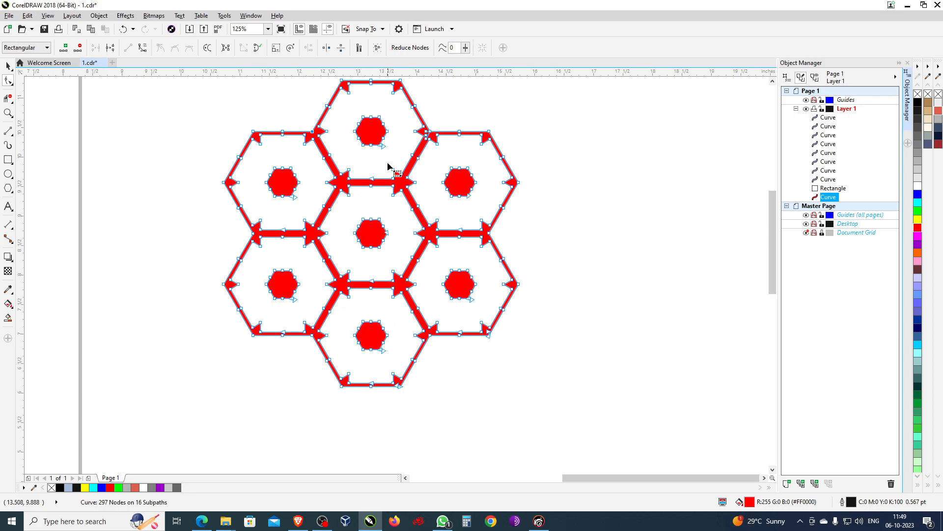
scroll(387, 166, "up", 2)
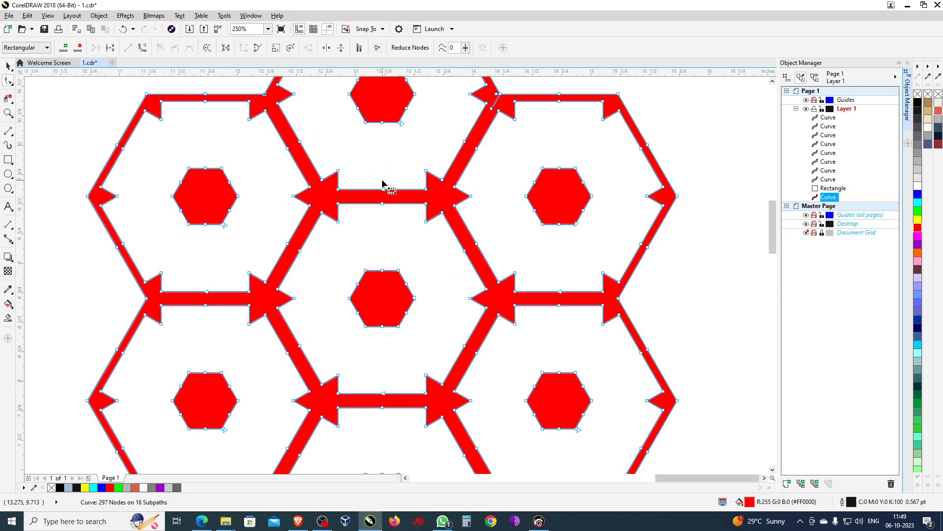
scroll(499, 97, "up", 4)
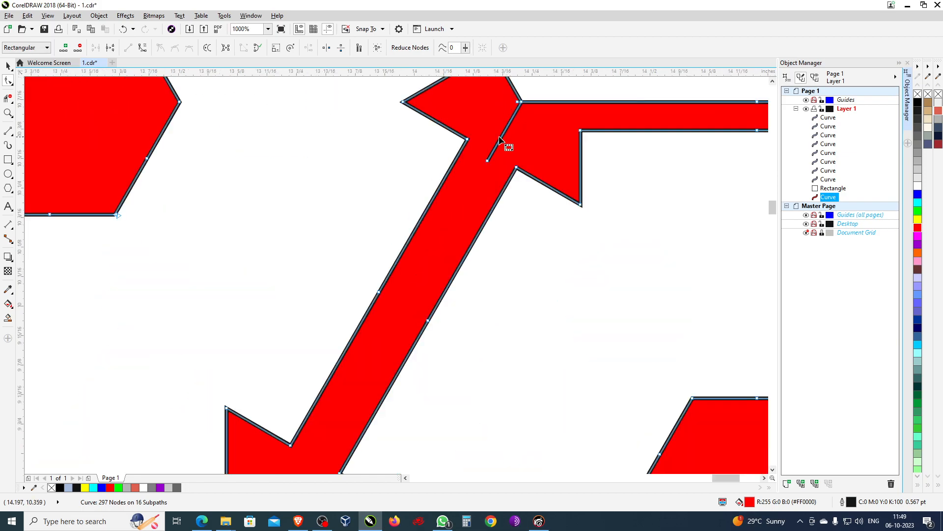
key("Delete")
scroll(516, 134, "down", 4)
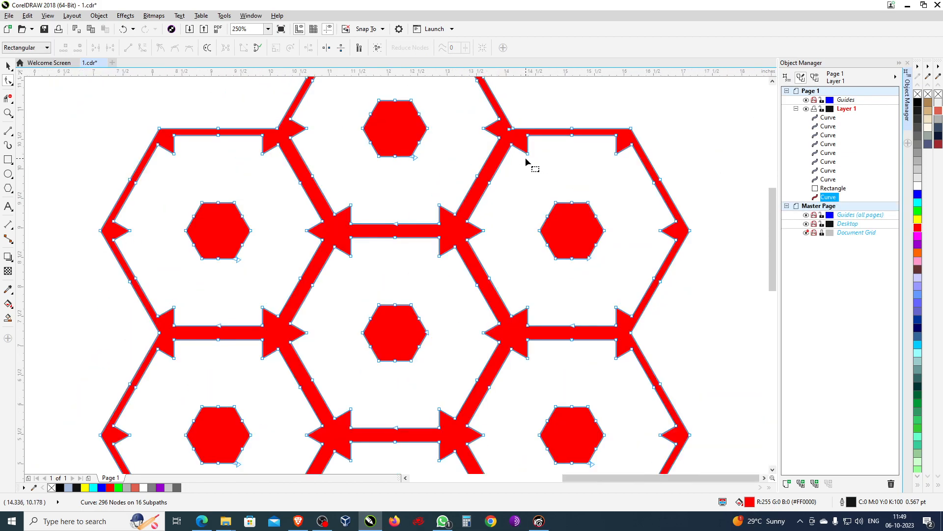
scroll(526, 161, "down", 2)
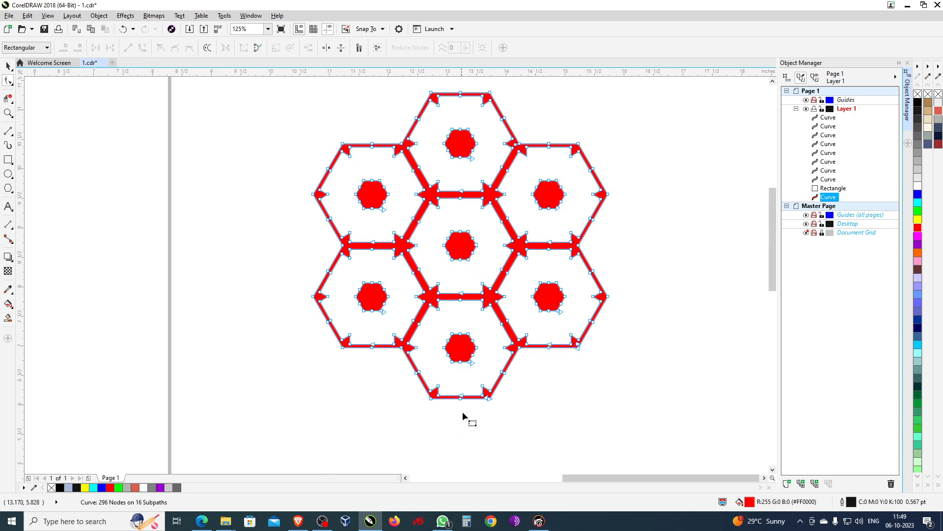
Step: Select and examine the end nodes at the lower-right corner of the bottom hexagon's small inner hexagon
scroll(471, 402, "up", 4)
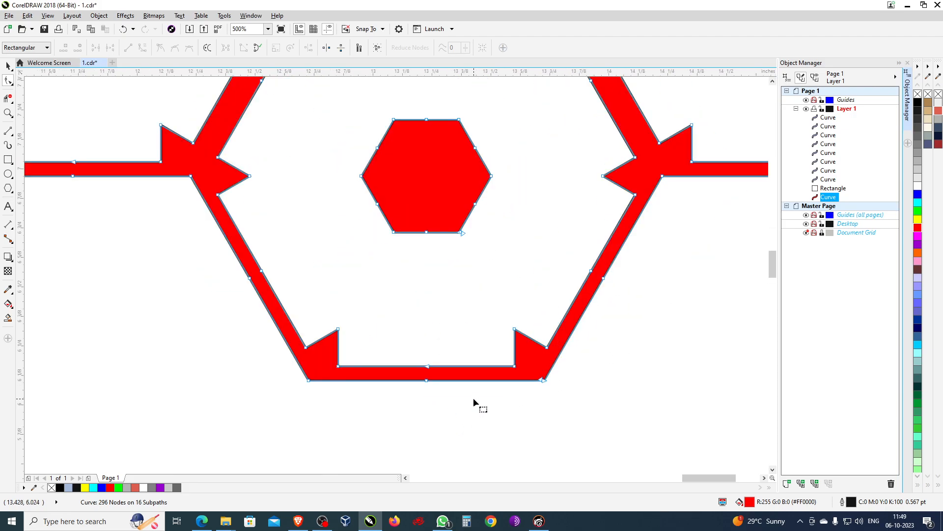
scroll(477, 366, "up", 4)
left_click_drag(420, 219, 463, 279)
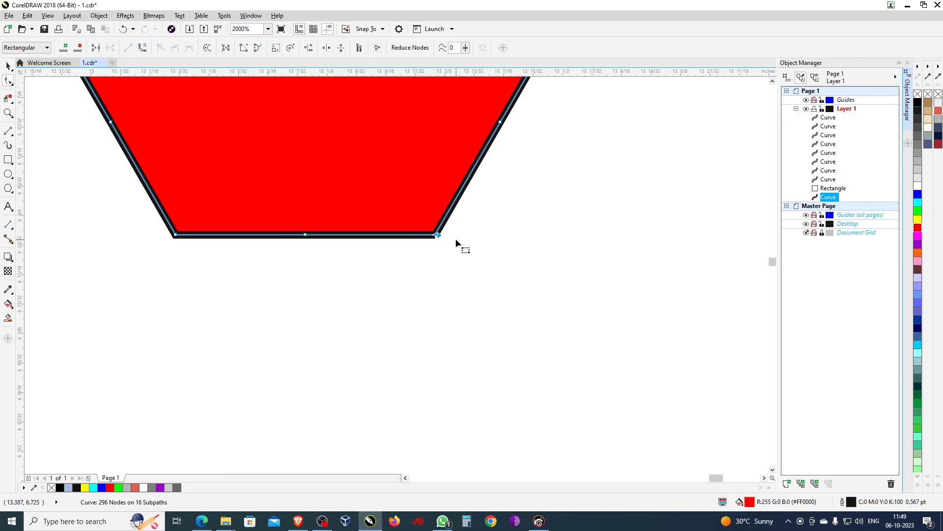
scroll(455, 237, "down", 4)
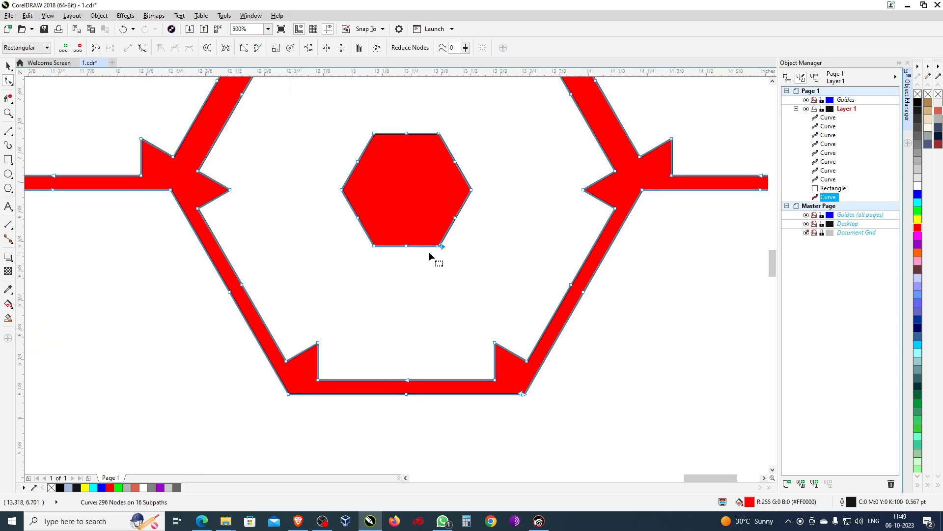
scroll(449, 276, "down", 1)
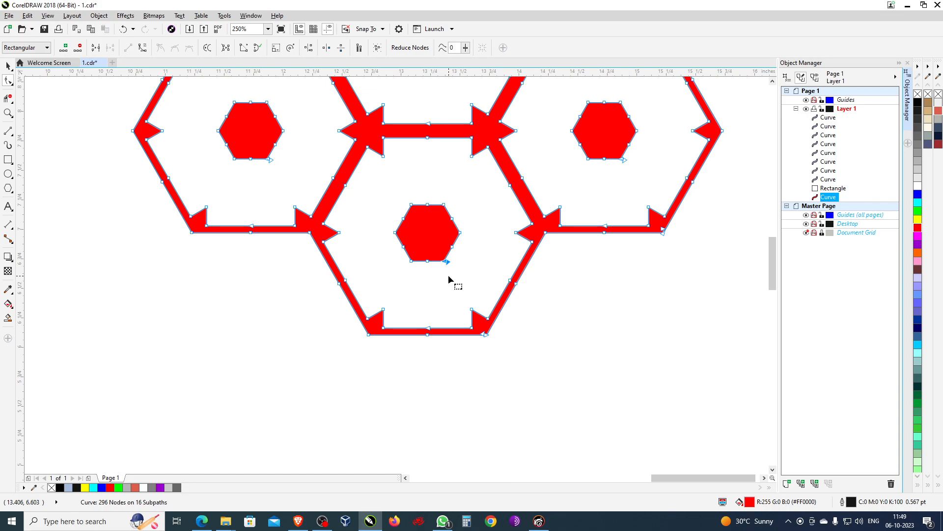
scroll(449, 276, "down", 1)
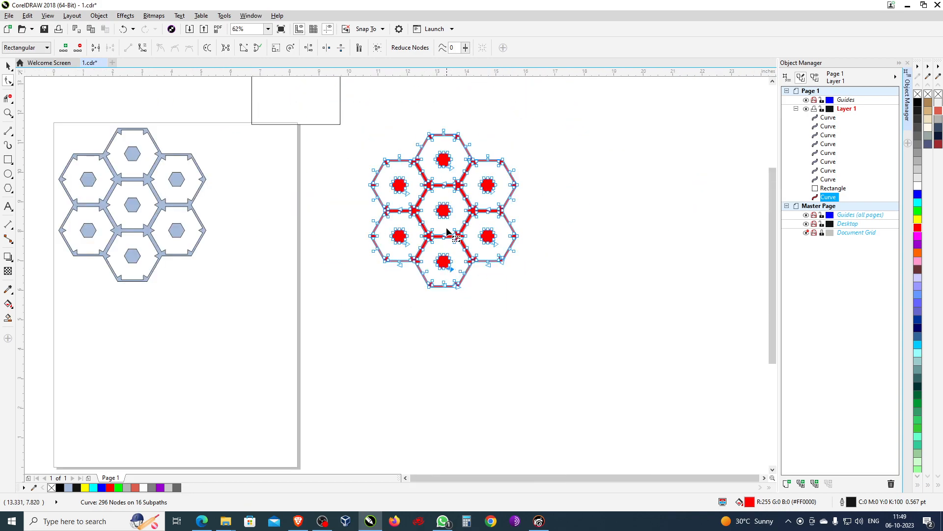
Step: Deselect the nodes and close all open subpaths of the red pattern curve
scroll(447, 212, "down", 2)
scroll(446, 205, "up", 2)
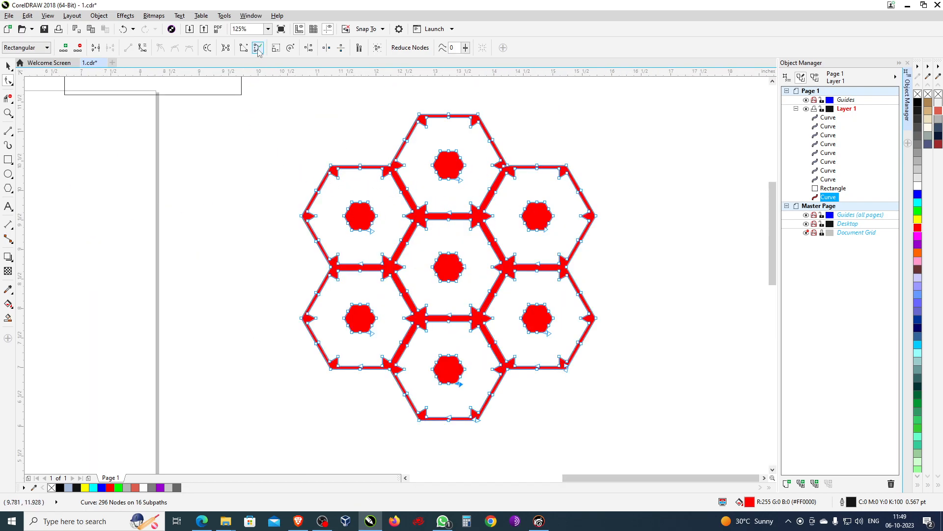
left_click(264, 151)
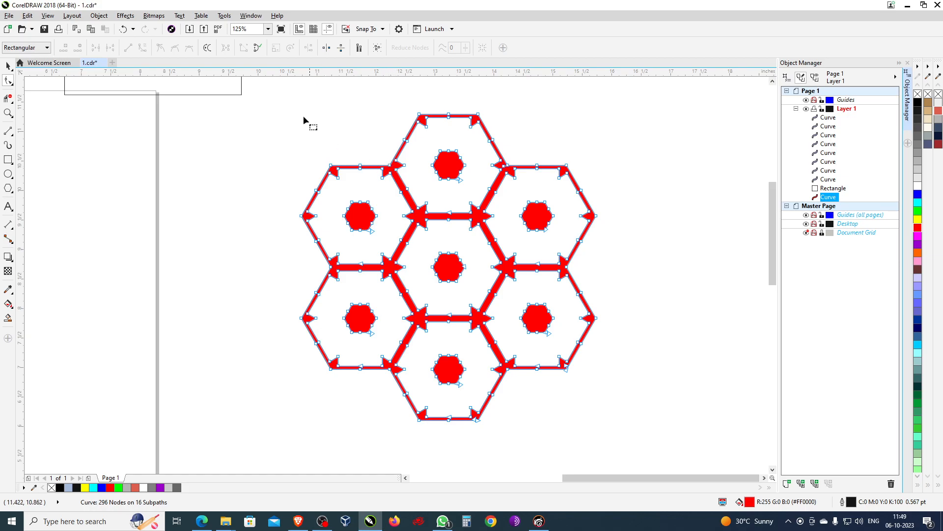
left_click(257, 48)
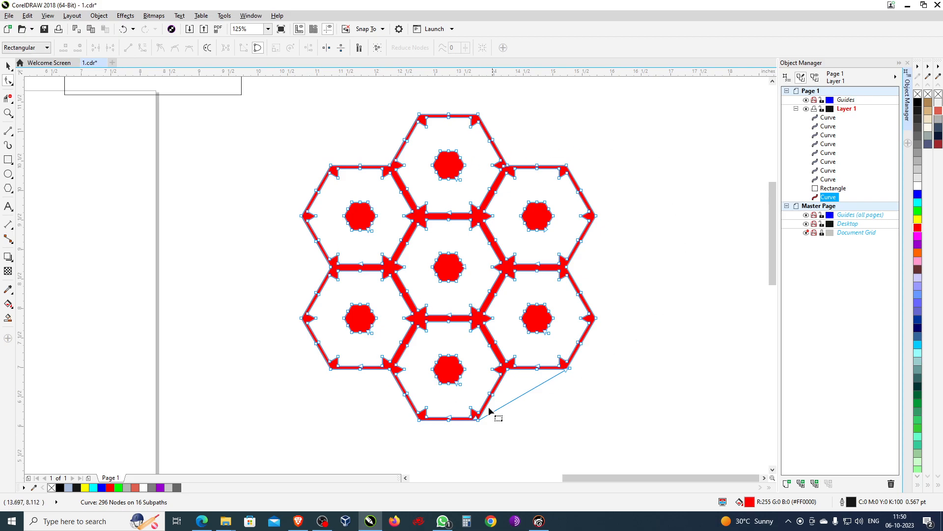
scroll(546, 397, "up", 2)
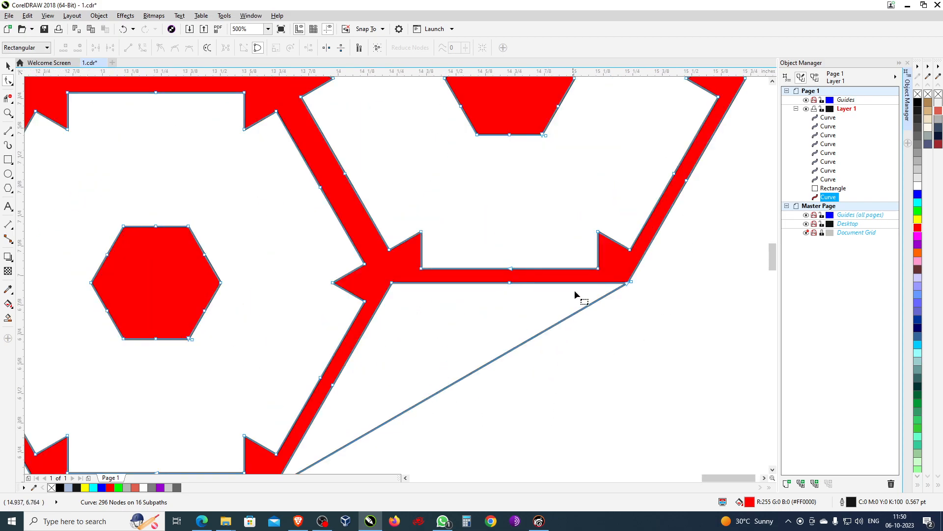
scroll(588, 298, "down", 1)
scroll(480, 329, "up", 1)
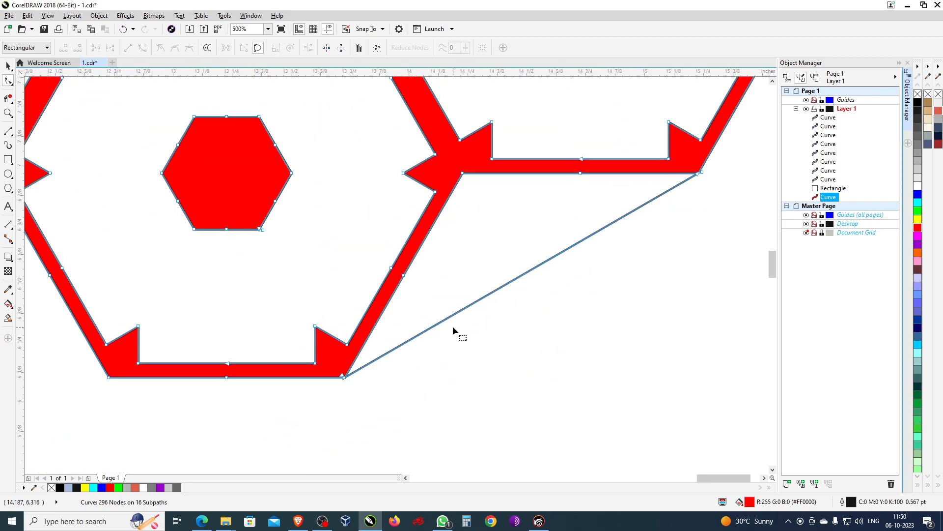
left_click(504, 285)
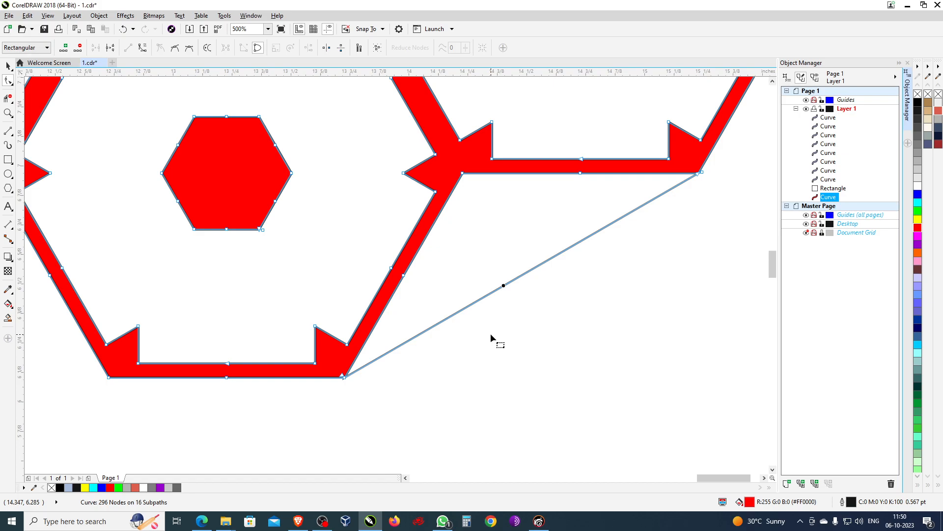
scroll(348, 379, "up", 4)
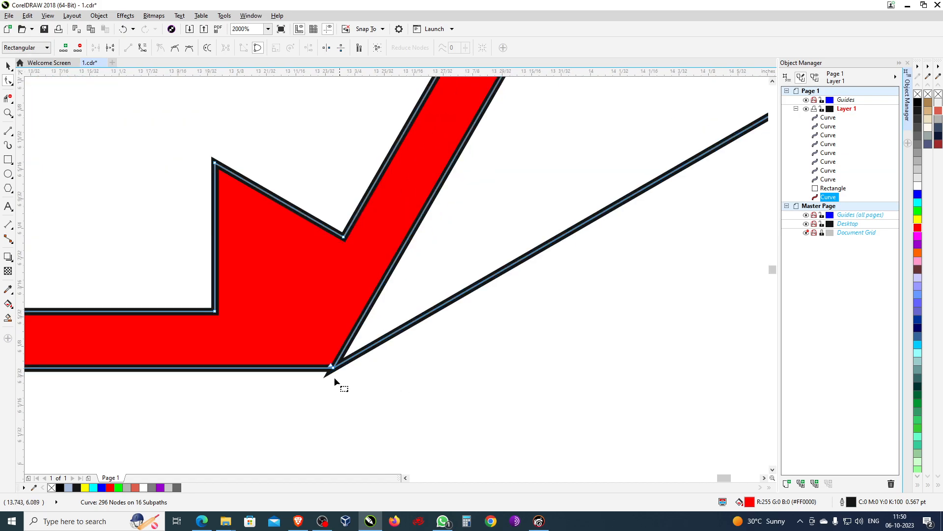
scroll(339, 378, "down", 2)
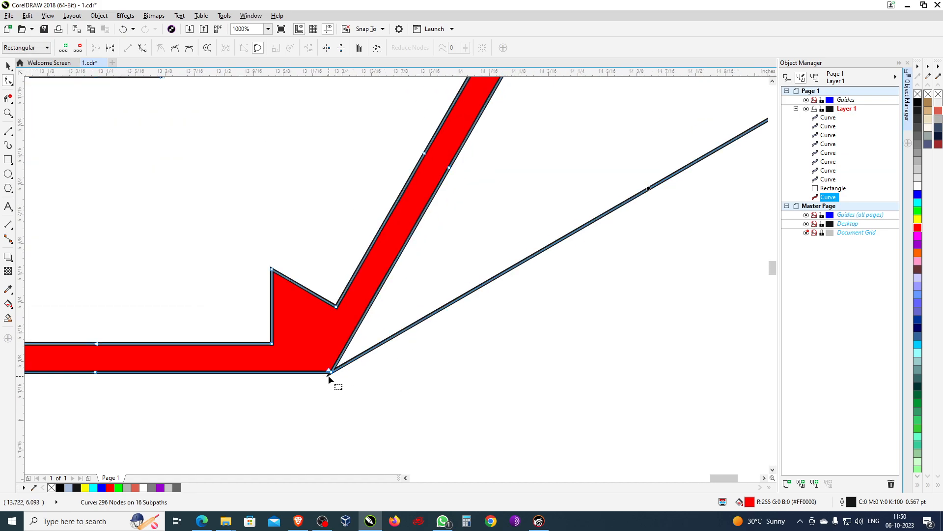
left_click(517, 264)
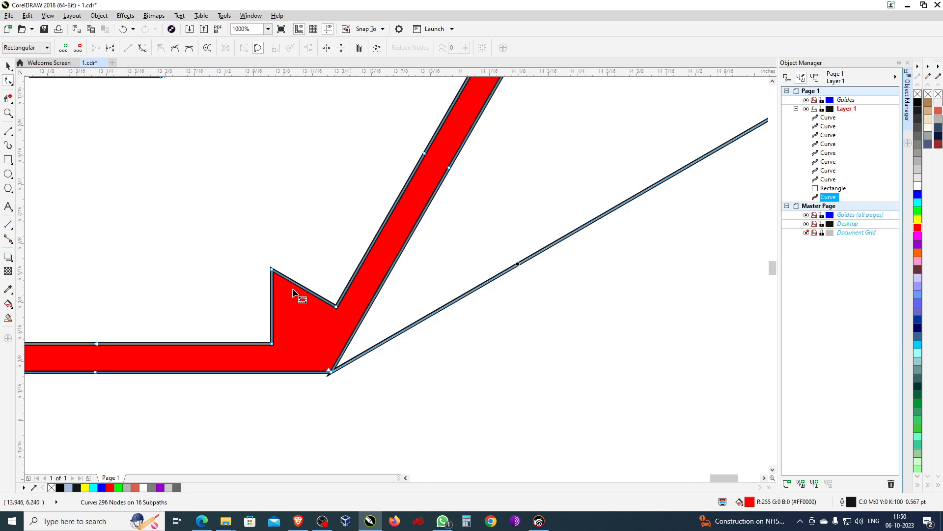
left_click(110, 48)
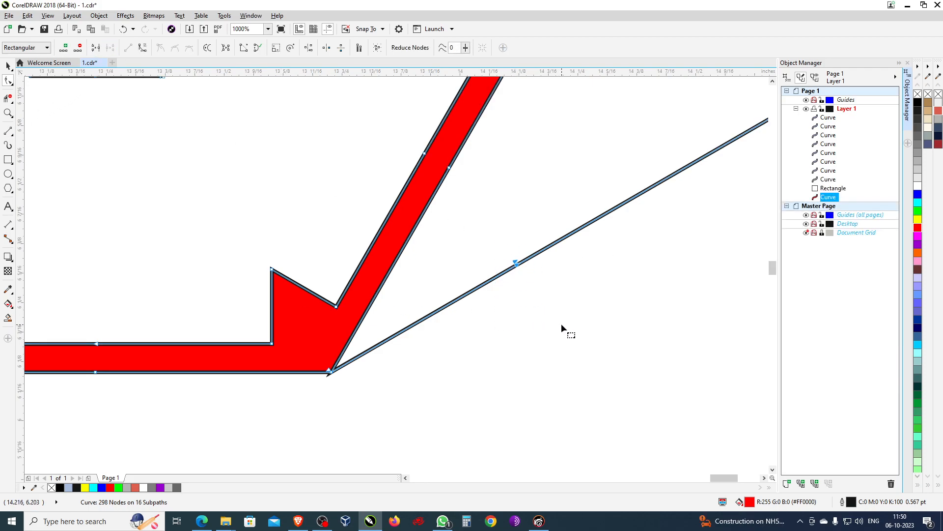
key("ctrl+z")
Step: Break the stray diagonal line between the bottom and lower-right hexagons and delete its loose end nodes
left_click(524, 260)
left_click(110, 47)
left_click_drag(514, 231, 554, 302)
key("Delete")
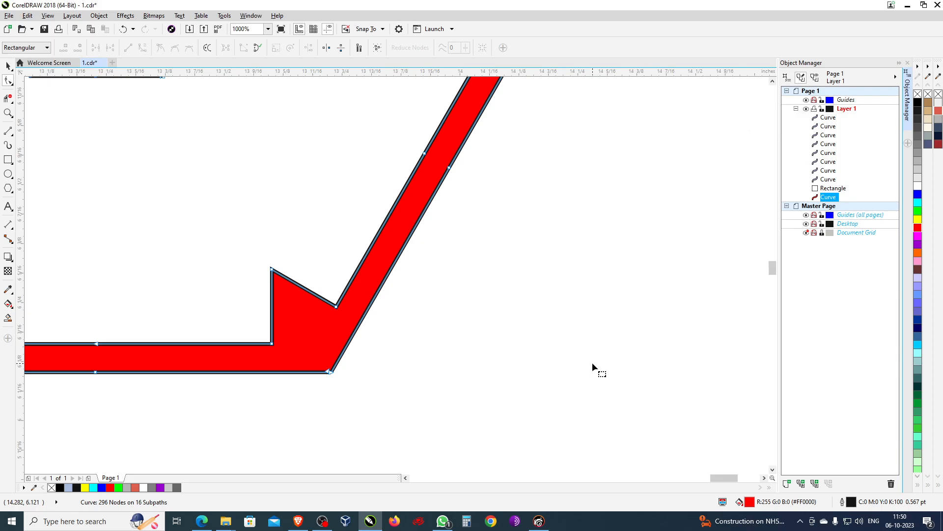
Step: Join the open end nodes at the lower-right outer corners of the bottom hexagon and the lower-right hexagon
left_click_drag(311, 359, 363, 405)
left_click(78, 48)
scroll(189, 367, "down", 2)
left_click_drag(599, 150, 624, 219)
left_click(96, 48)
scroll(610, 347, "down", 6)
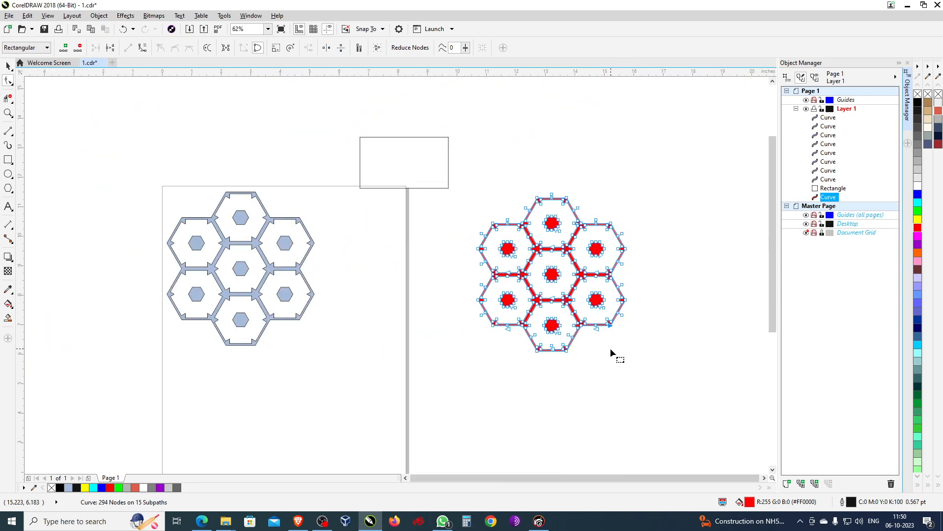
Step: Examine the red pattern curve's nodes, including the lower-right corner of the lower-left hexagon's small inner hexagon
left_click(8, 66)
left_click(682, 325)
left_click(601, 281)
key("F10")
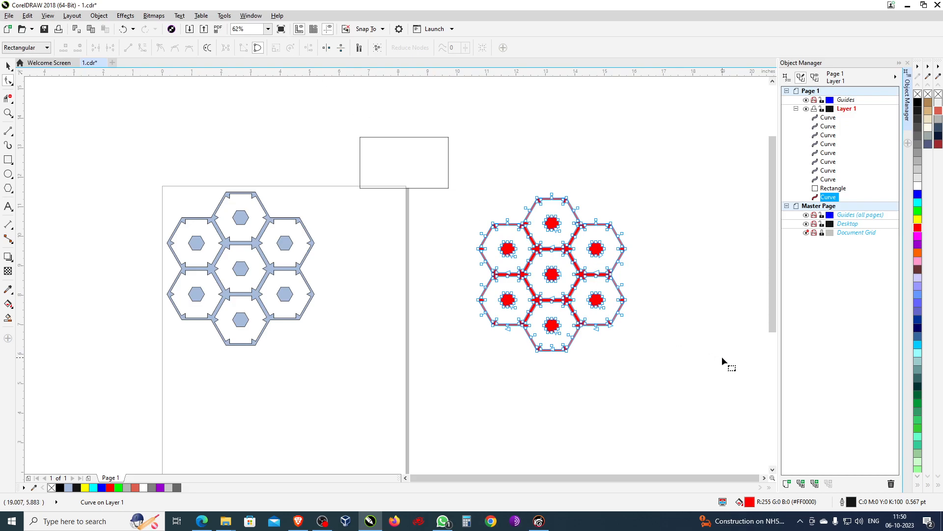
scroll(641, 293, "up", 4)
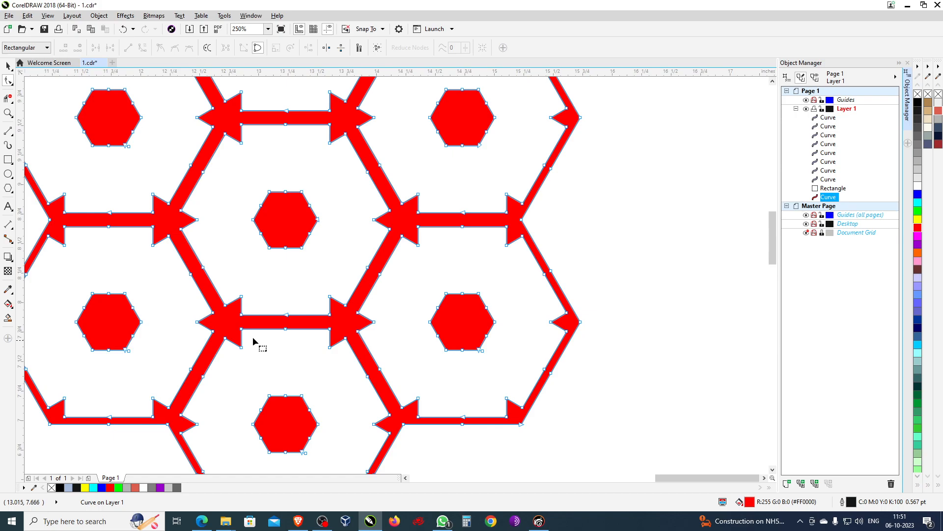
scroll(103, 359, "up", 2)
left_click_drag(174, 294, 224, 371)
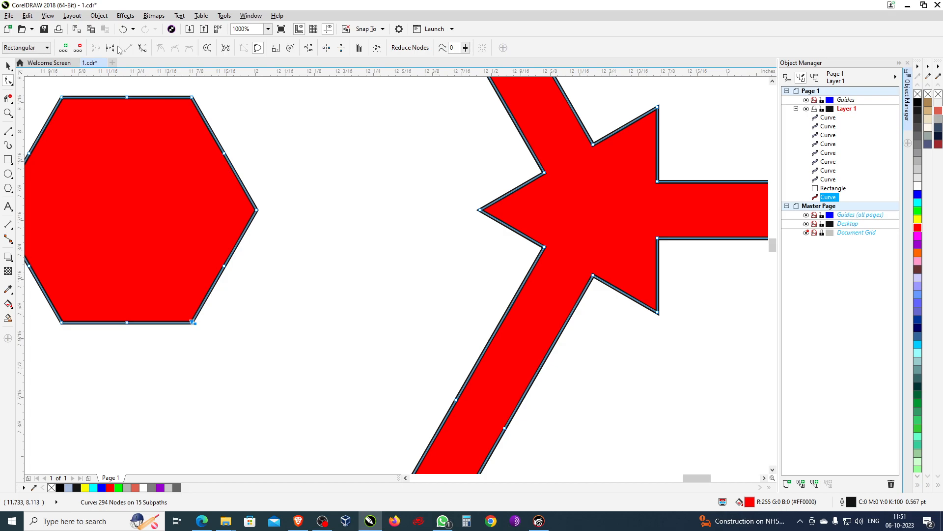
scroll(241, 168, "down", 1)
scroll(306, 207, "down", 3)
scroll(402, 323, "down", 3)
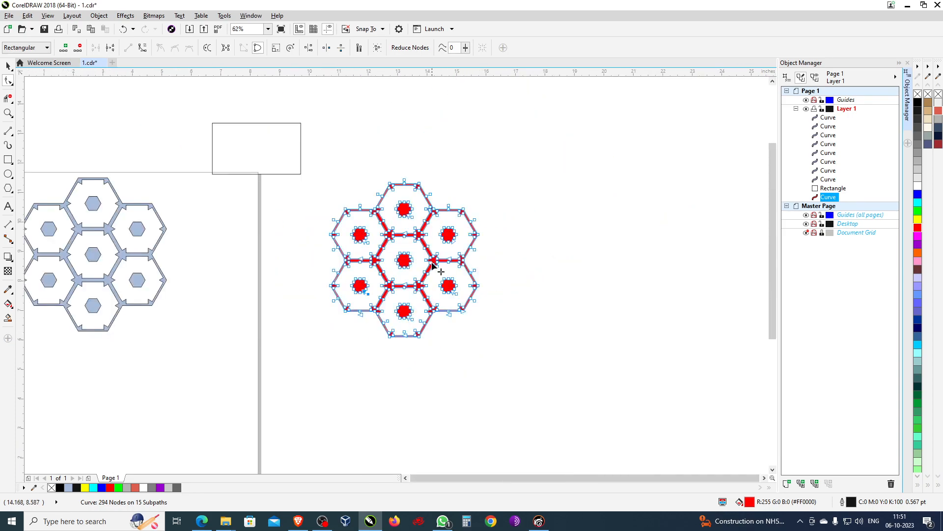
scroll(433, 266, "up", 2)
scroll(433, 266, "down", 2)
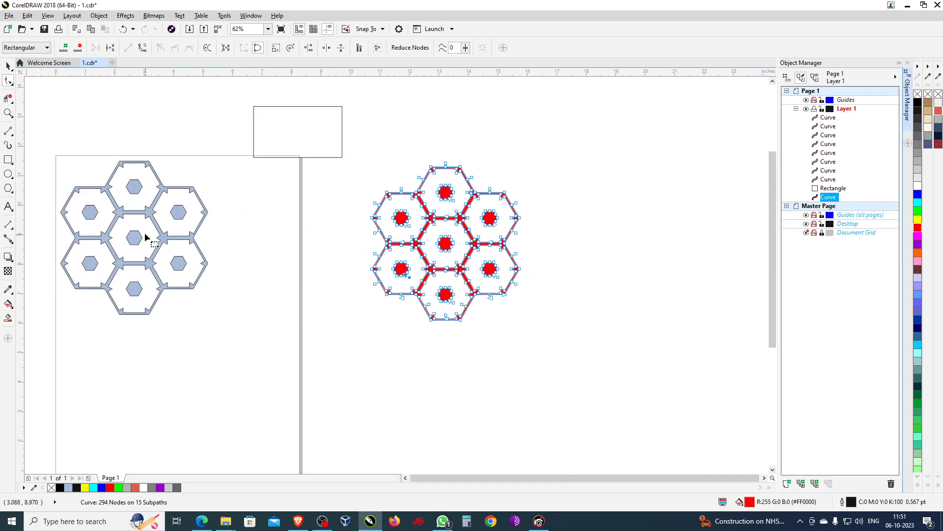
Step: Weld all eight curves of the blue hexagonal pattern into one object and deselect it
left_click(8, 66)
left_click_drag(51, 141, 249, 360)
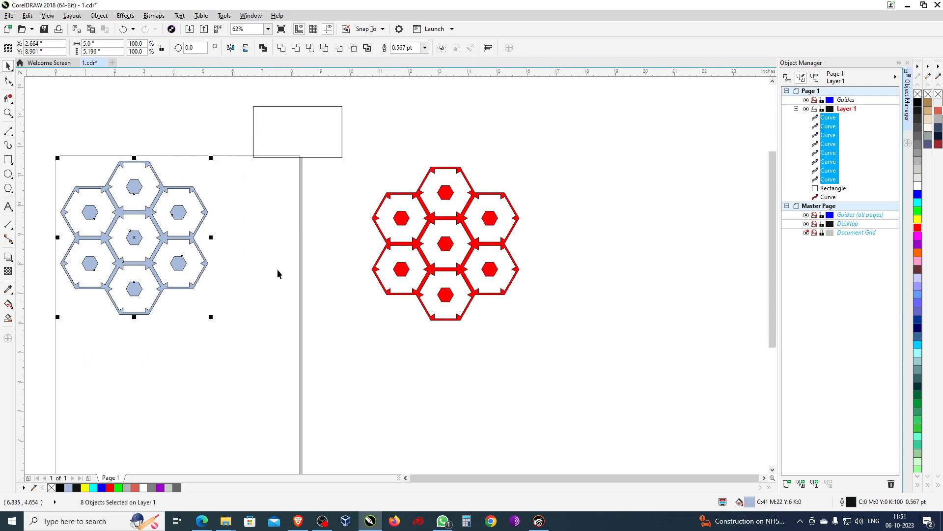
left_click(282, 48)
left_click(279, 297)
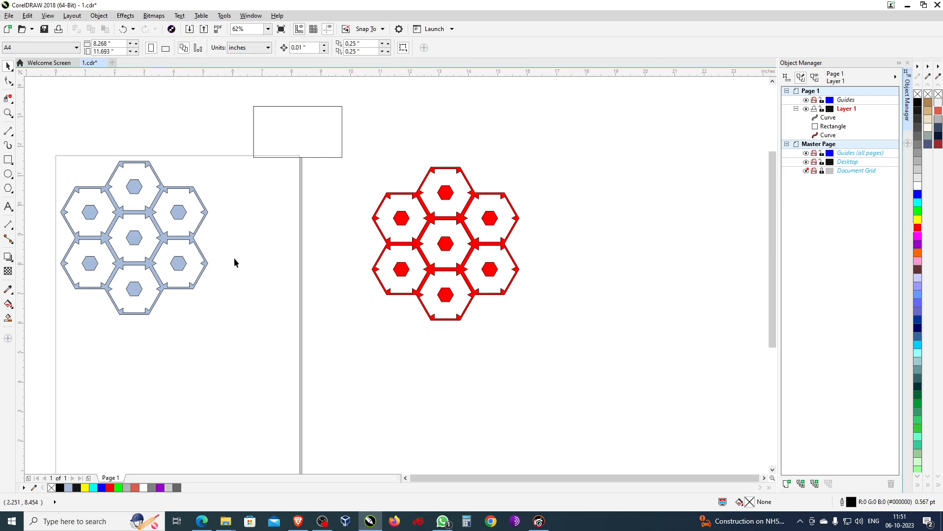
Step: Move the 3 by 1.732 inch rectangle onto the blue pattern and centre both objects on the page
left_click(317, 129)
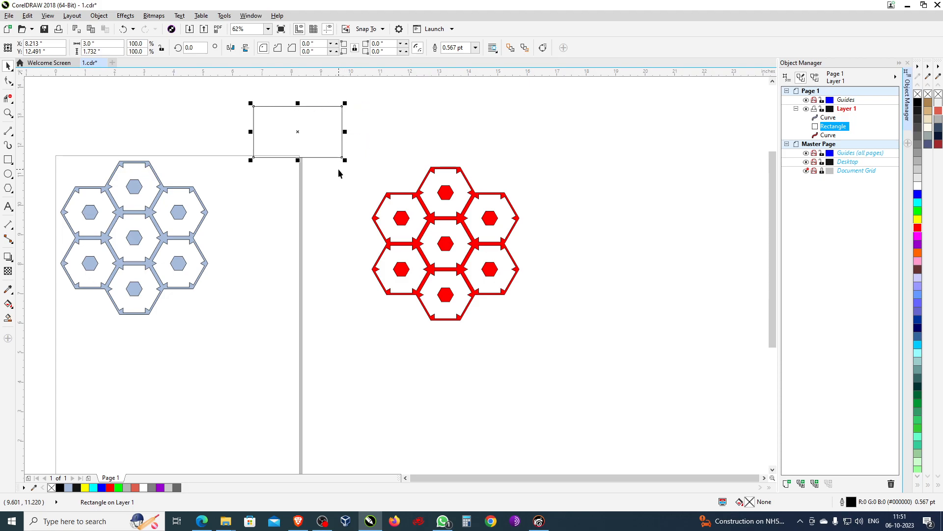
left_click_drag(333, 133, 182, 248)
scroll(240, 213, "down", 2)
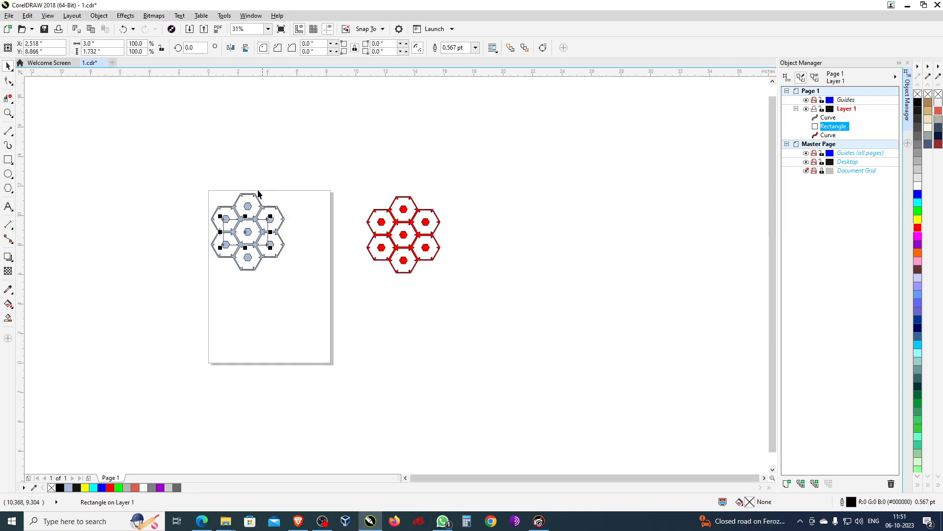
left_click(234, 238, "shift")
key("p")
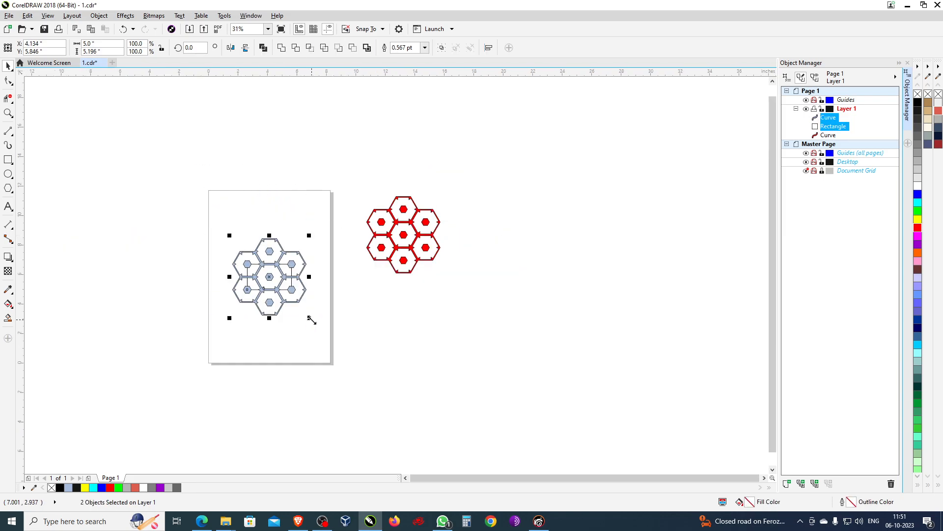
Step: Intersect the blue pattern with the rectangle and place the piece beyond the red pattern with black fill and no outline
left_click(310, 48)
left_click_drag(278, 281, 652, 223)
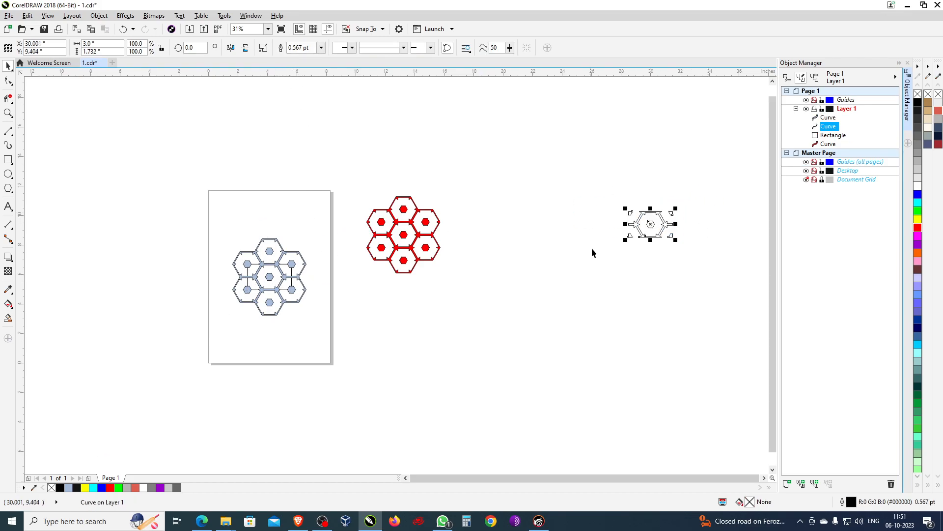
left_click(918, 102)
right_click(918, 94)
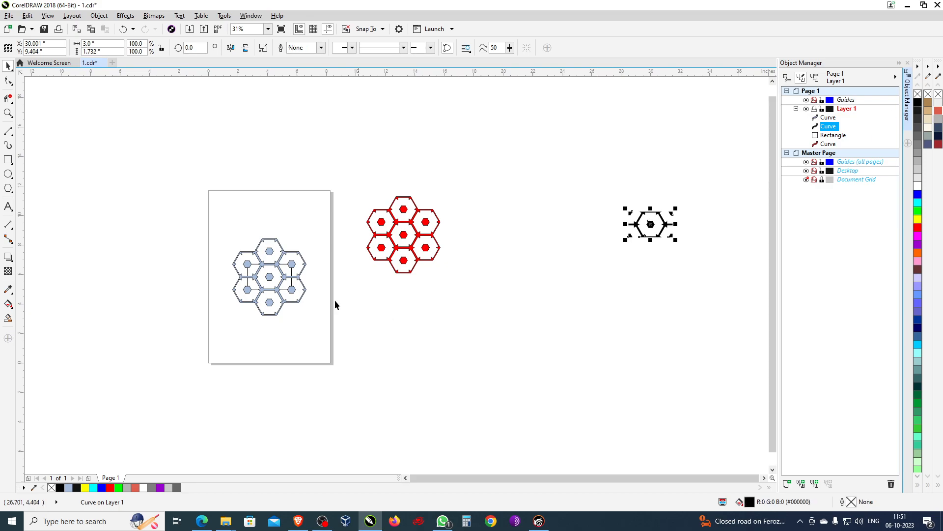
Step: Reposition the repeat rectangle off-centre over the lower middle of the blue pattern, centred at about X 4.26, Y 5.1 inches
scroll(240, 268, "up", 2)
scroll(338, 289, "up", 4)
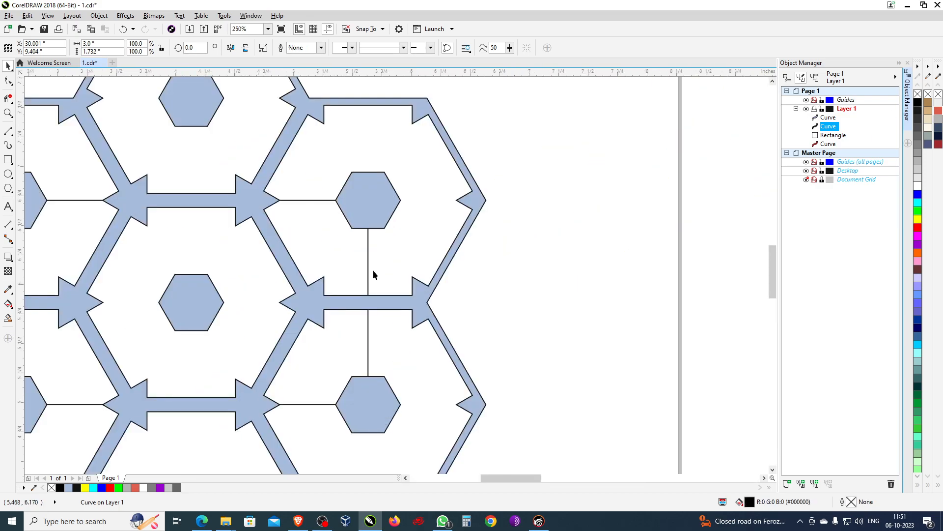
scroll(374, 271, "down", 2)
left_click(387, 271)
left_click_drag(387, 272, 366, 235)
left_click(127, 525)
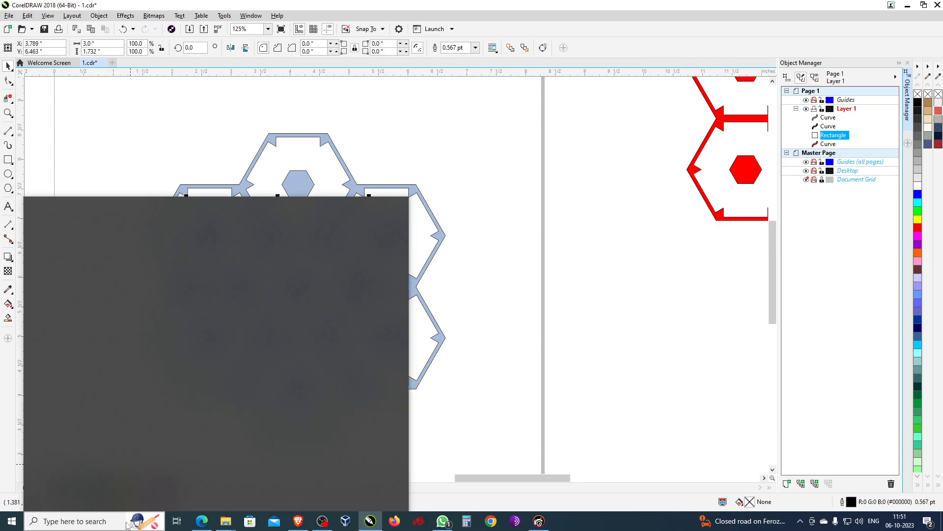
left_click(558, 414)
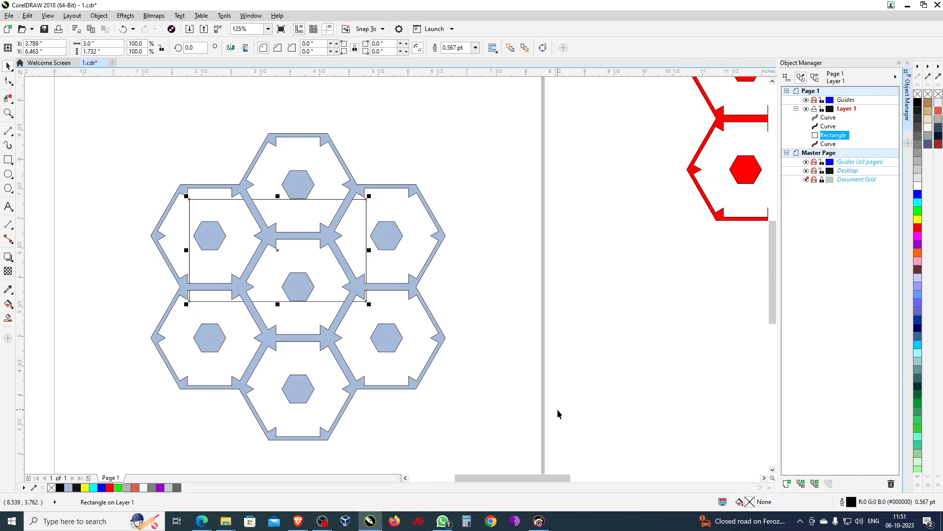
left_click_drag(327, 206, 355, 287)
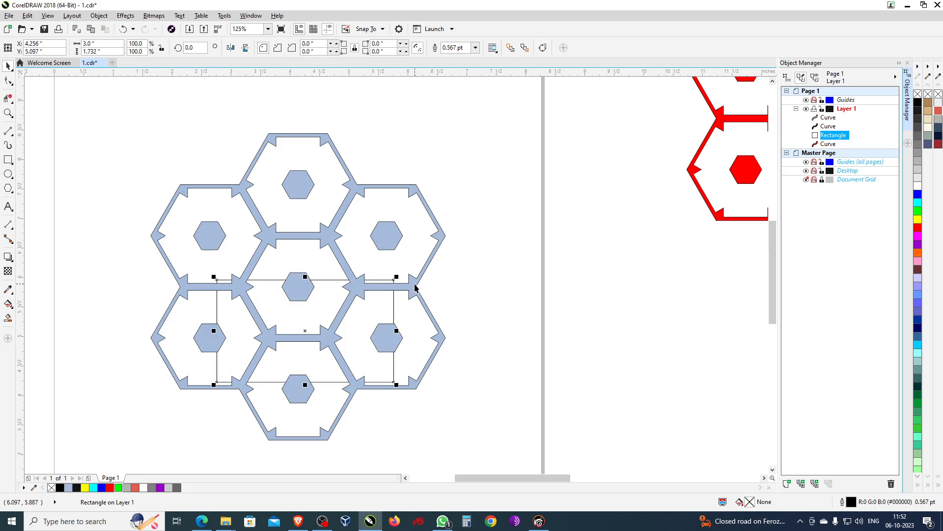
Step: Intersect the blue pattern with the shifted rectangle and move the resulting tile off the page, below the red pattern
left_click(407, 291, "shift")
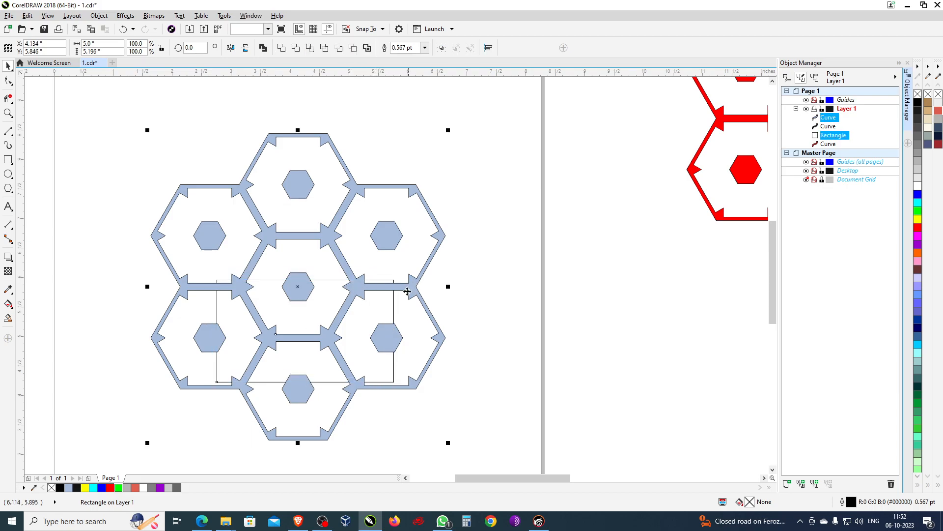
left_click(310, 48)
scroll(155, 310, "down", 4)
left_click_drag(190, 315, 432, 319)
left_click(625, 390)
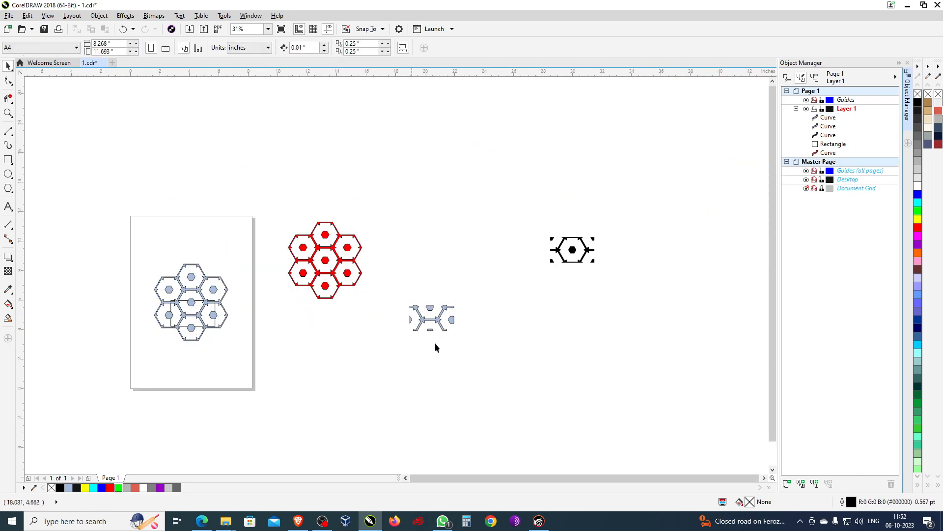
Step: Move both full patterns and the rectangle left out of the way, and bring the blue tile into the cleared space
left_click_drag(313, 347, 367, 363)
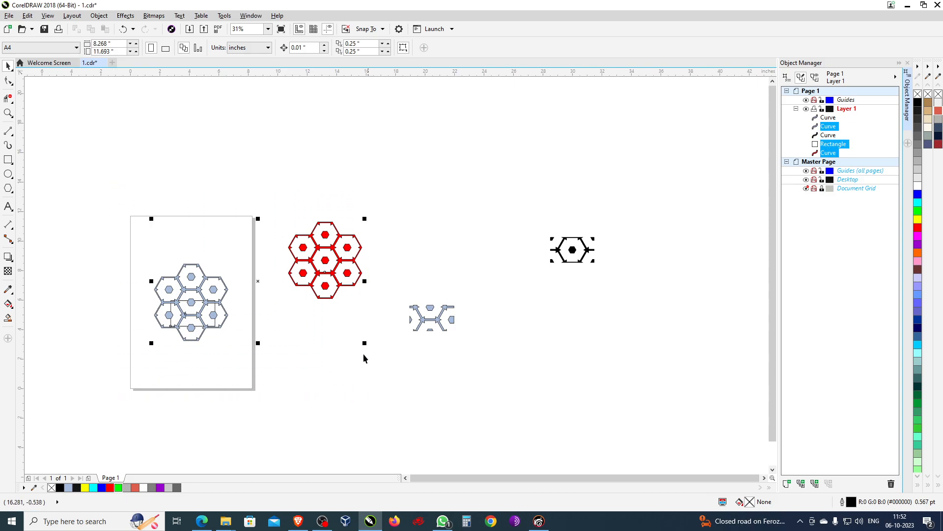
left_click_drag(362, 263, 71, 268)
scroll(437, 315, "up", 2)
left_click_drag(441, 322, 262, 269)
Step: Duplicate the blue tile edge to edge on its right in the same orientation and weld the two tiles together
left_click_drag(198, 274, 346, 282)
right_click(346, 282)
left_click(230, 48)
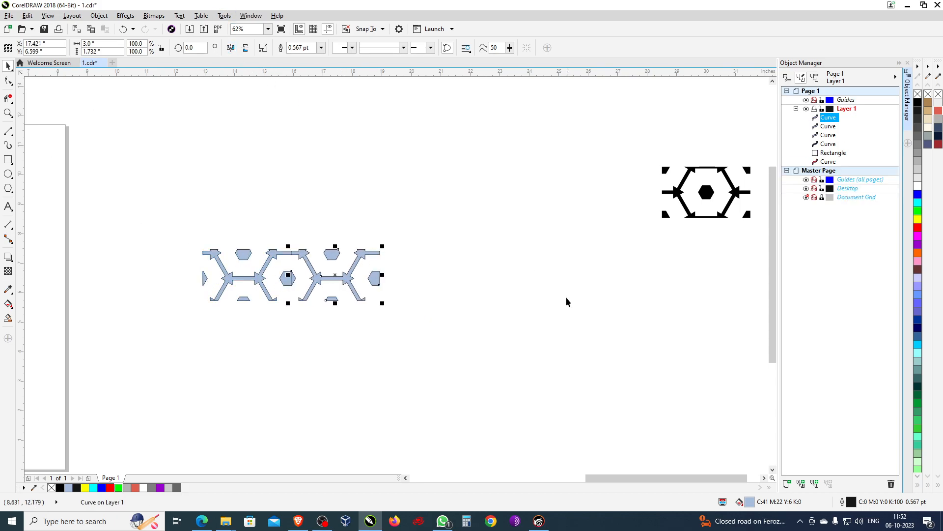
left_click(506, 315)
left_click_drag(177, 219, 533, 396)
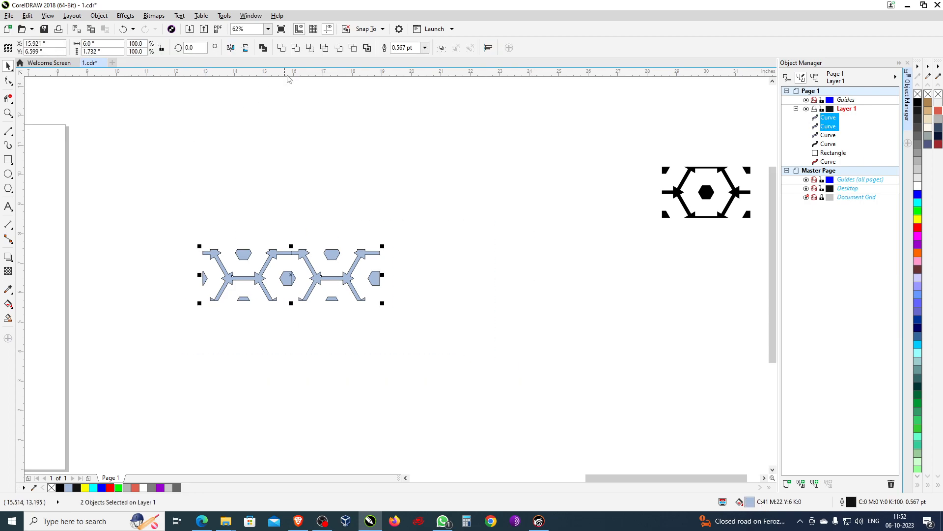
left_click(263, 48)
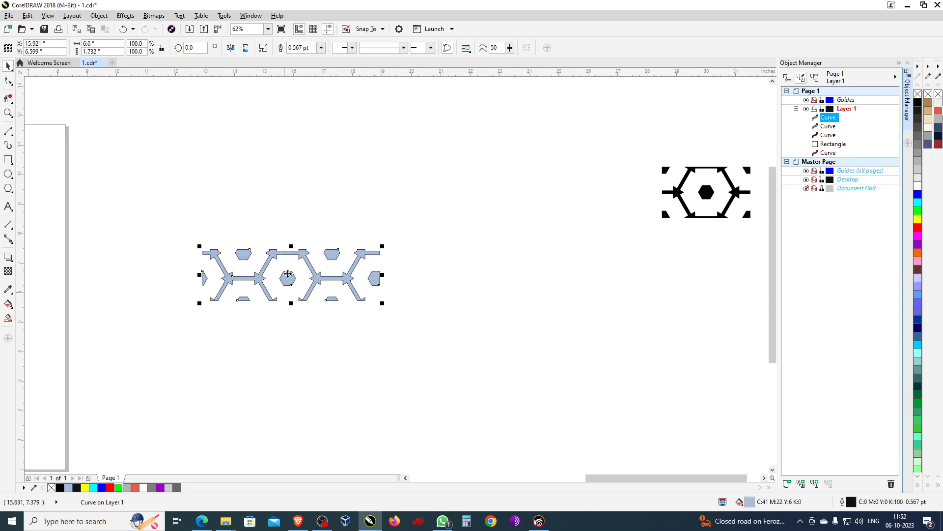
Step: Duplicate the two-tile strip directly below itself in the same orientation and weld both rows into one block
left_click_drag(291, 246, 299, 325)
right_click(299, 325)
left_click(245, 48)
left_click_drag(161, 219, 490, 433)
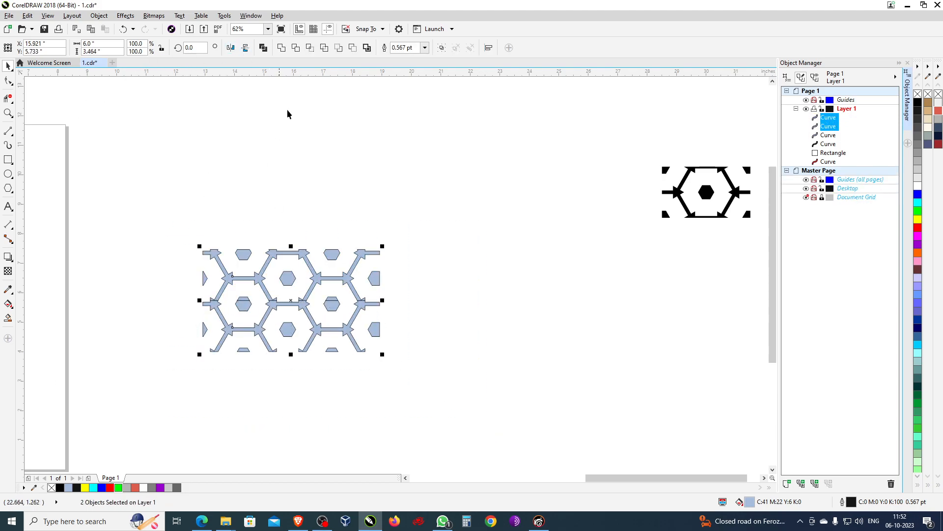
left_click(281, 48)
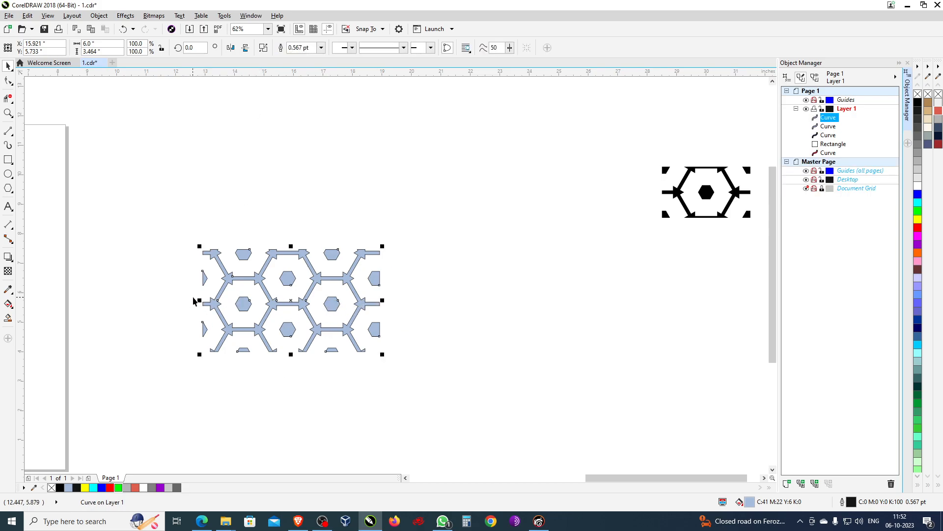
Step: Duplicate the 6 by 3.464 inch block on its right, flip the copy back horizontally and weld both blocks
left_click_drag(199, 299, 474, 300)
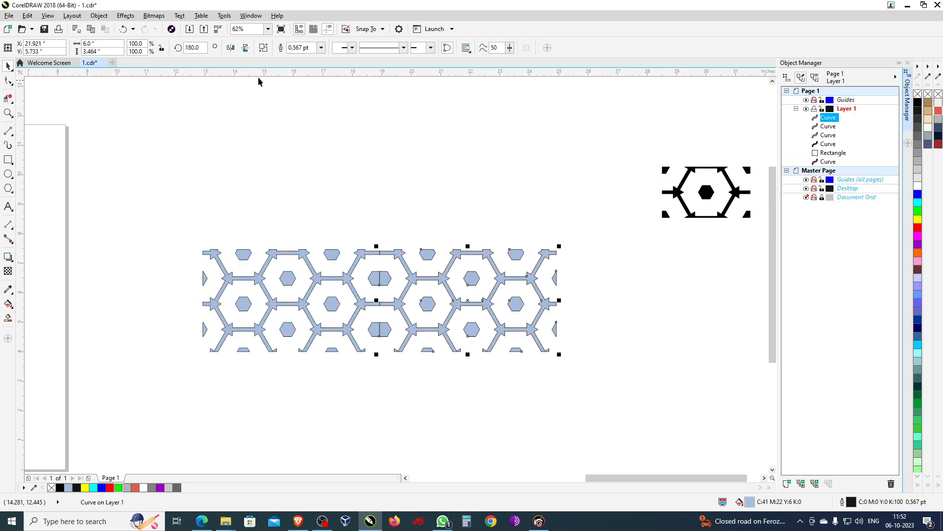
left_click(231, 48)
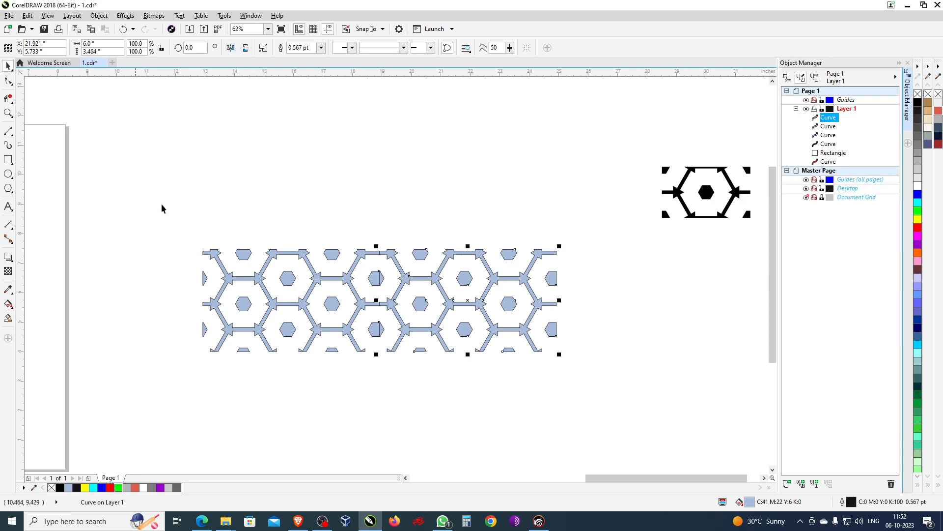
left_click_drag(143, 194, 621, 422)
left_click(281, 48)
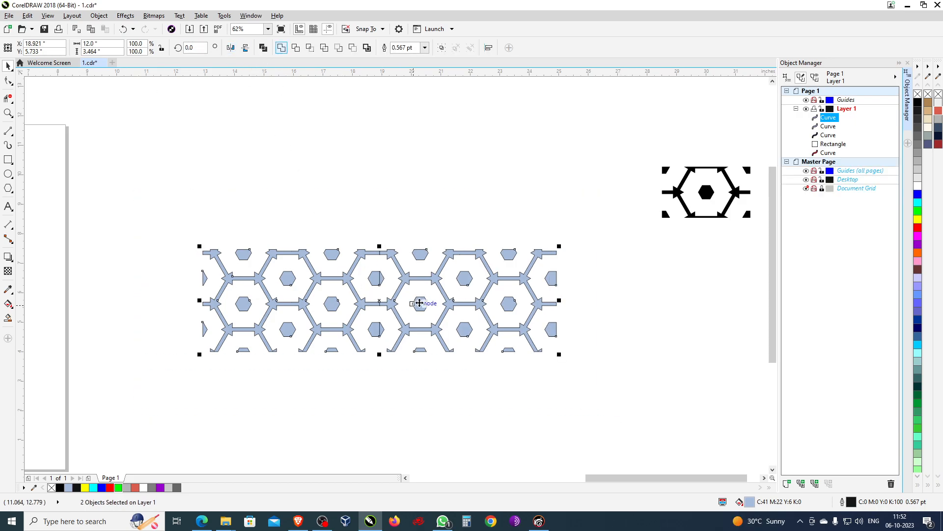
Step: Duplicate the 12 inch wide block directly below itself in the same orientation and weld both into one pattern
left_click_drag(379, 244, 390, 373)
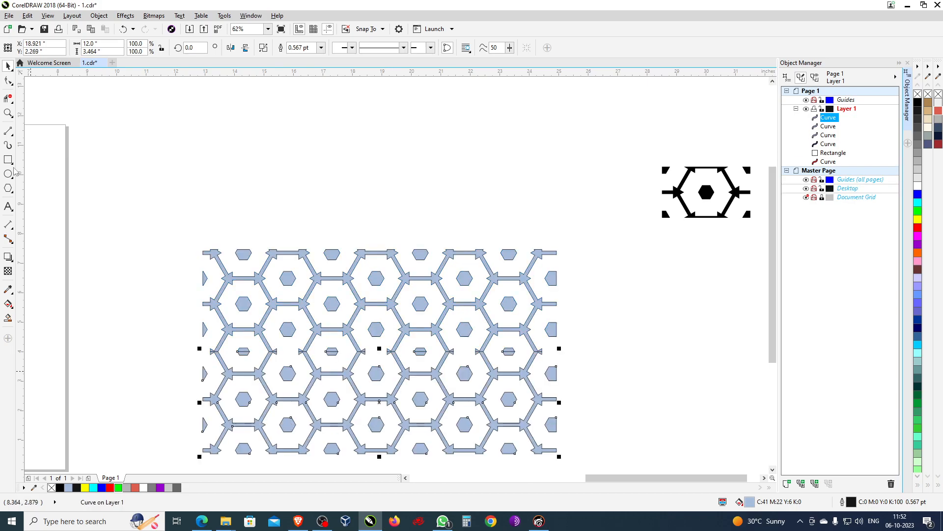
left_click_drag(174, 200, 589, 474)
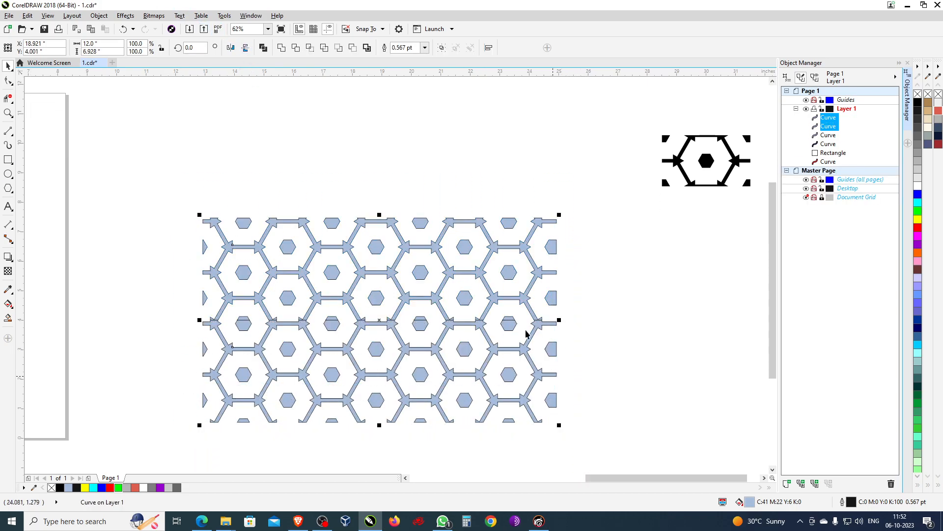
left_click(282, 48)
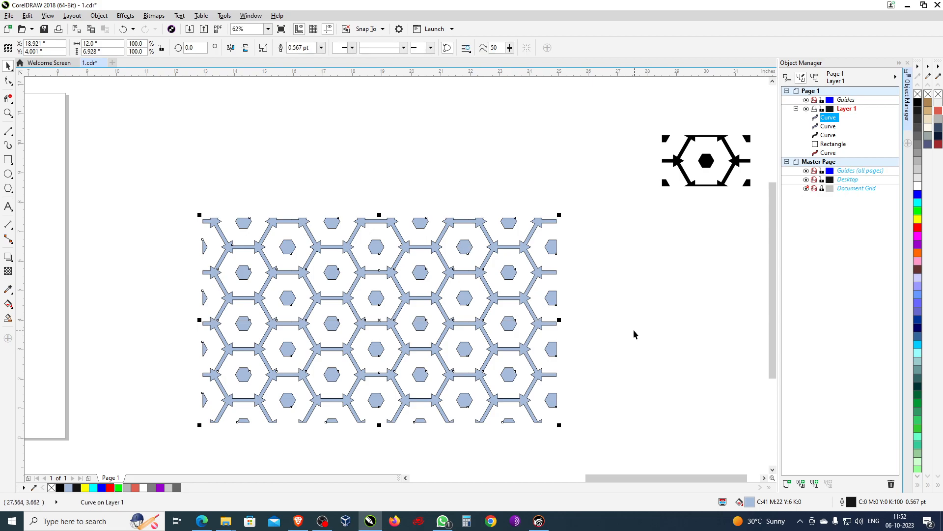